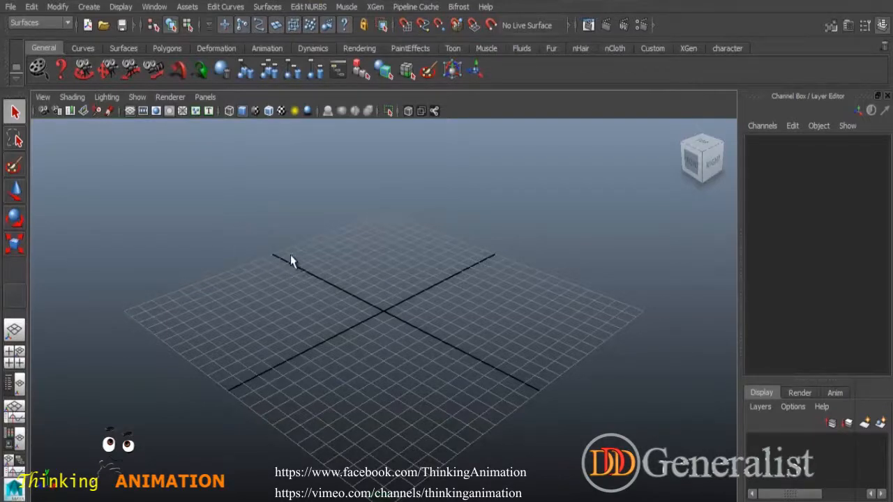
# Step: Activate the CV Curve Tool, check its settings and switch to an enlarged front view for drawing
pyautogui.click(90, 7)
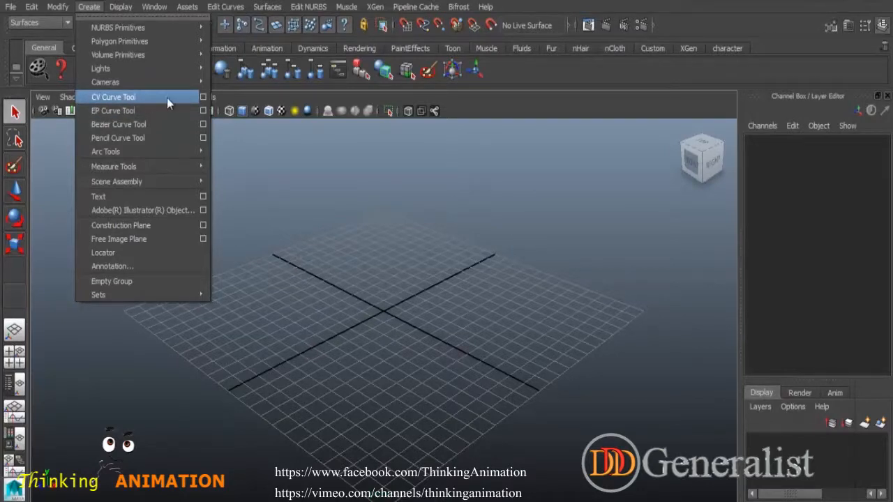
pyautogui.click(201, 97)
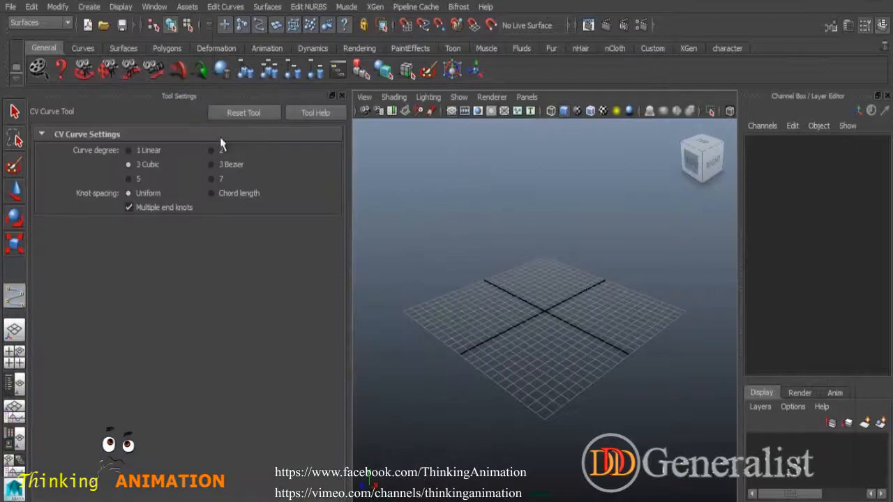
pyautogui.click(341, 95)
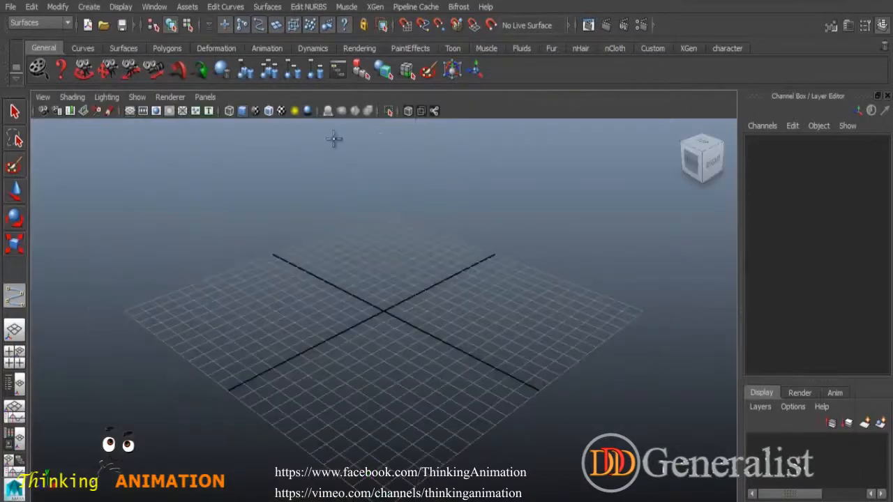
pyautogui.press('space')
pyautogui.press('space')
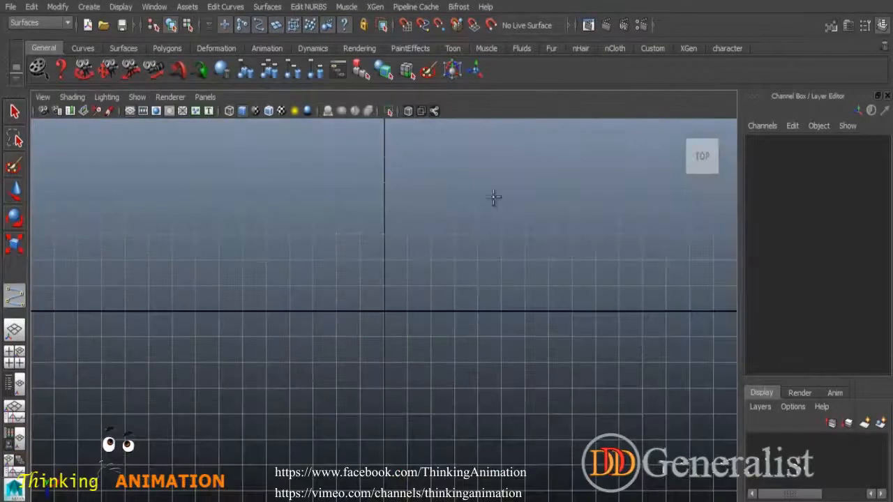
pyautogui.keyDown('alt'); pyautogui.moveTo(458, 176); pyautogui.dragTo(428, 285, button='middle'); pyautogui.keyUp('alt')
pyautogui.press('space')
pyautogui.press('space')
pyautogui.keyDown('alt'); pyautogui.moveTo(445, 317); pyautogui.dragTo(430, 419, button='middle'); pyautogui.keyUp('alt')
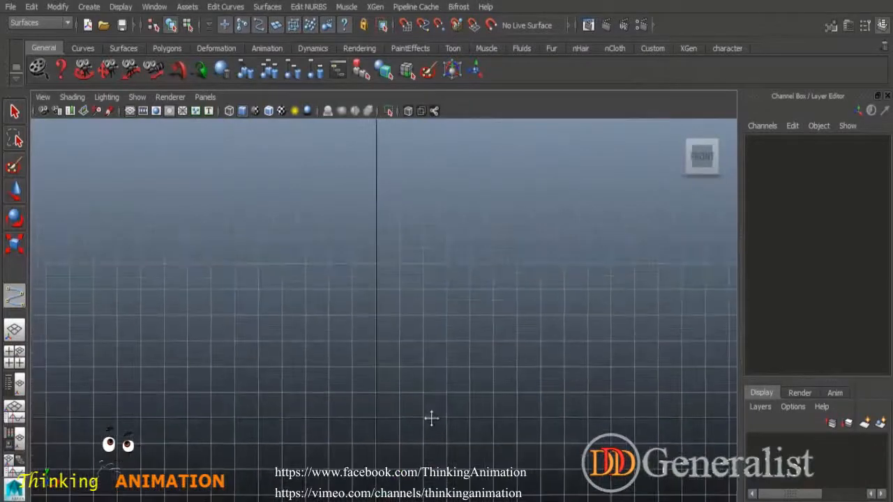
pyautogui.moveTo(416, 309)
pyautogui.keyDown('alt'); pyautogui.mouseDown(button='middle')
pyautogui.moveTo(428, 316)
pyautogui.moveTo(423, 325)
pyautogui.mouseUp(button='middle'); pyautogui.keyUp('alt')
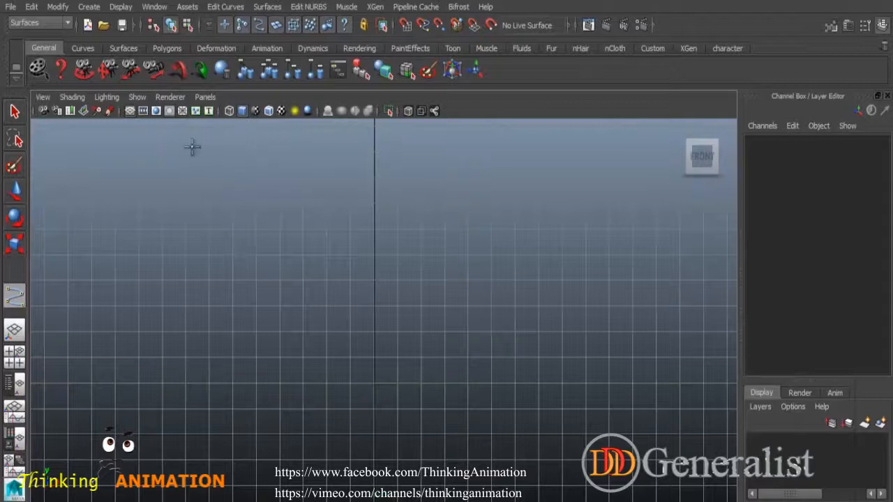
# Step: Set the CV Curve Tool's curve degree to 1 Linear
pyautogui.click(865, 25)
pyautogui.click(145, 150)
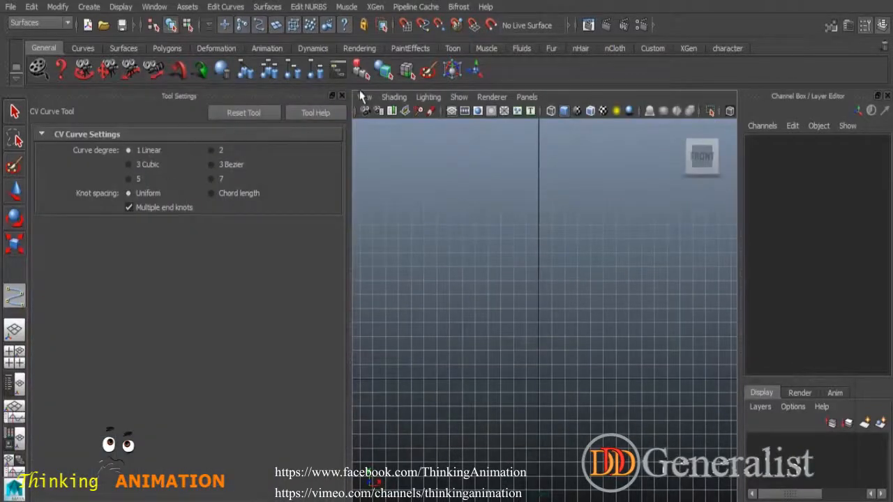
pyautogui.click(342, 95)
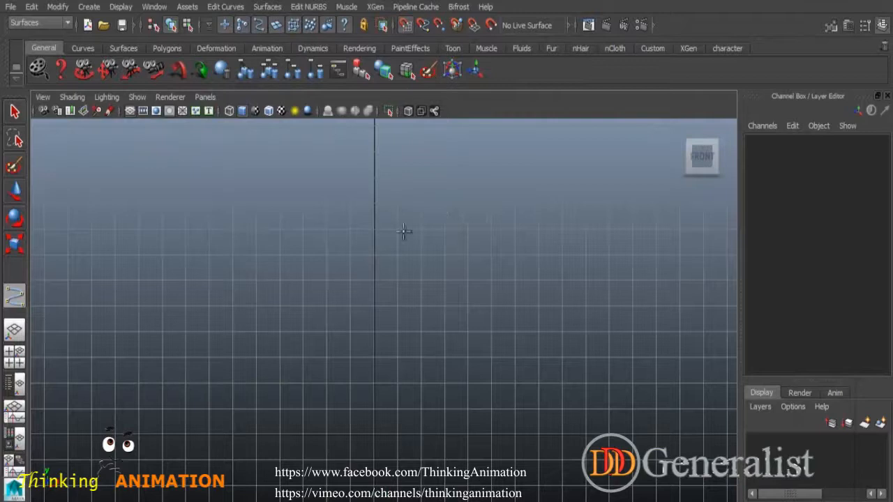
# Step: Draw a thin-walled half pot profile starting and ending on the vertical axis, with a 3-square base, a slanted 8-square wall and a 1-square rim
pyautogui.click(374, 384)
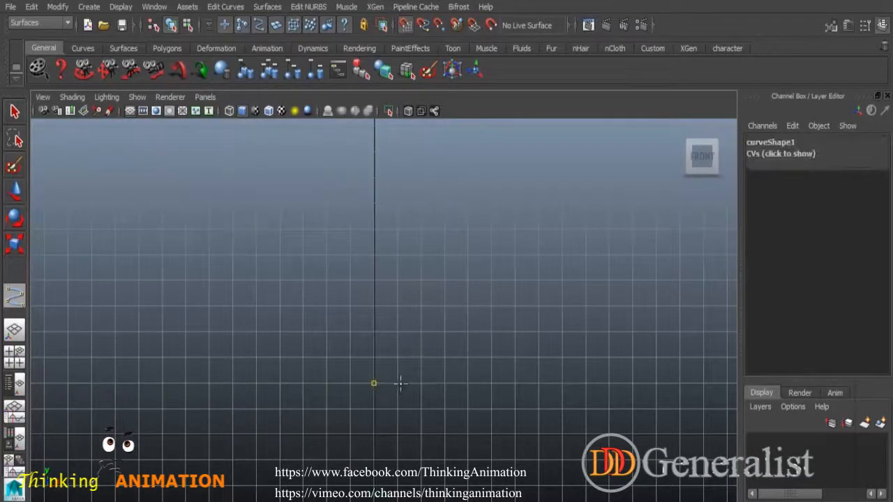
pyautogui.click(445, 383)
pyautogui.click(490, 178)
pyautogui.click(514, 177)
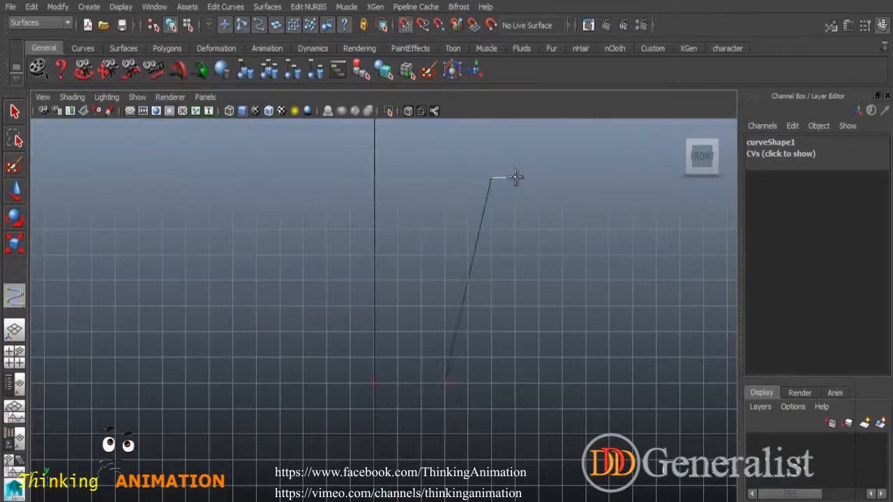
pyautogui.click(514, 203)
pyautogui.click(491, 204)
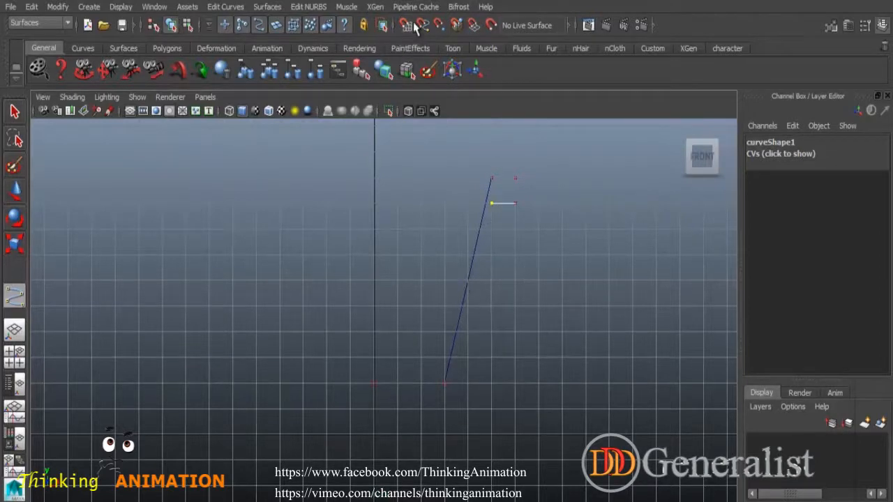
pyautogui.click(448, 387)
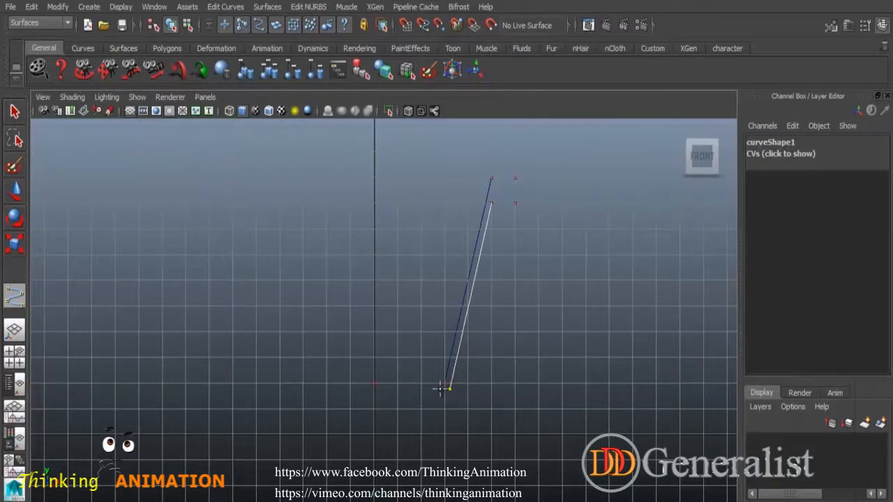
pyautogui.click(405, 25)
pyautogui.moveTo(375, 405); pyautogui.dragTo(374, 407, button='middle')
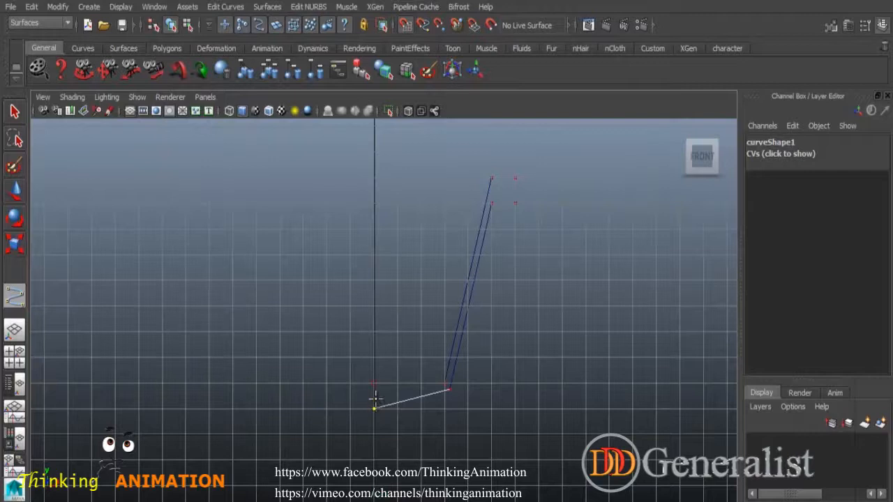
pyautogui.press('F8')
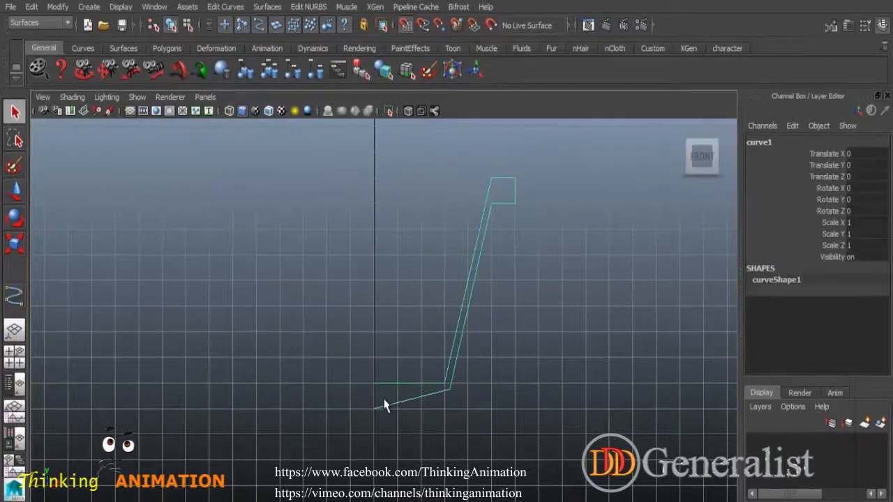
# Step: Move the profile's last control vertex up until the lower base line is horizontal, and return the curve to object mode
pyautogui.rightClick(444, 387)
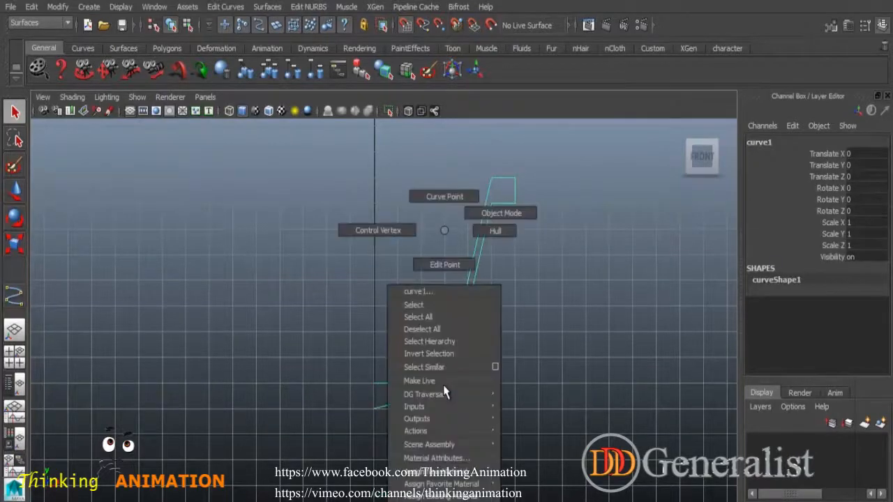
pyautogui.moveTo(444, 391); pyautogui.dragTo(391, 234, button='right')
pyautogui.moveTo(365, 403); pyautogui.dragTo(387, 424)
pyautogui.press('w')
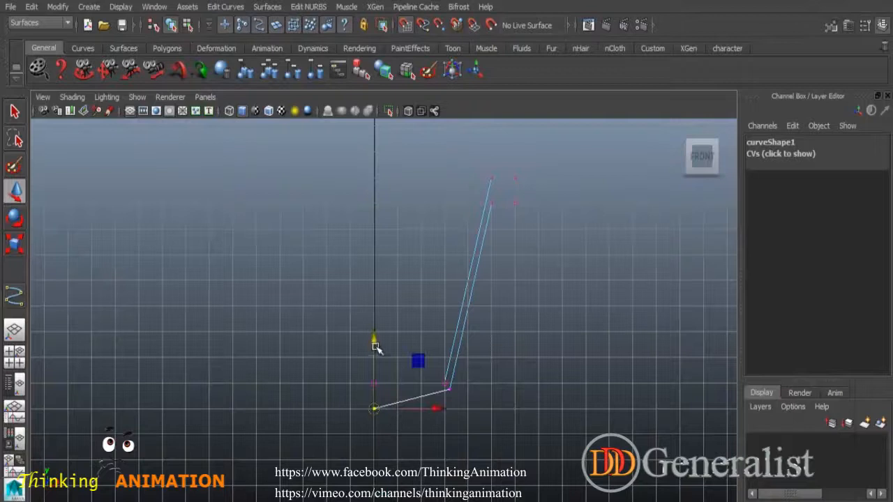
pyautogui.moveTo(374, 339); pyautogui.dragTo(377, 318)
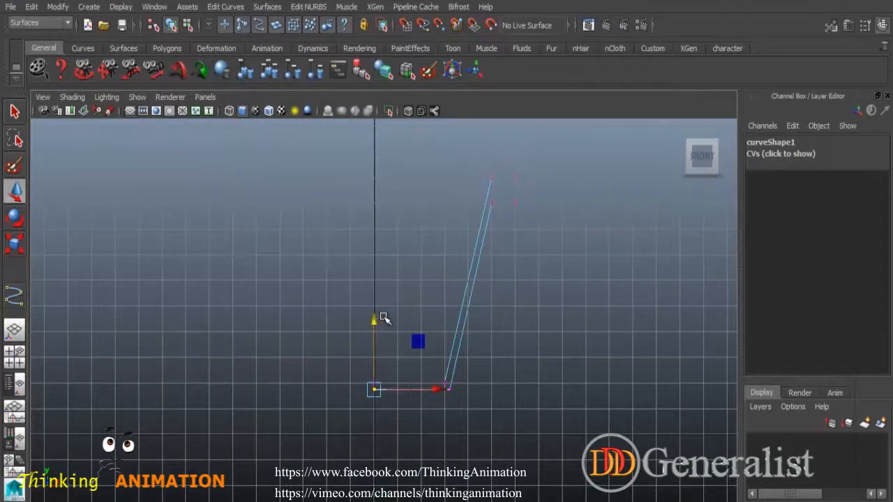
pyautogui.click(14, 111)
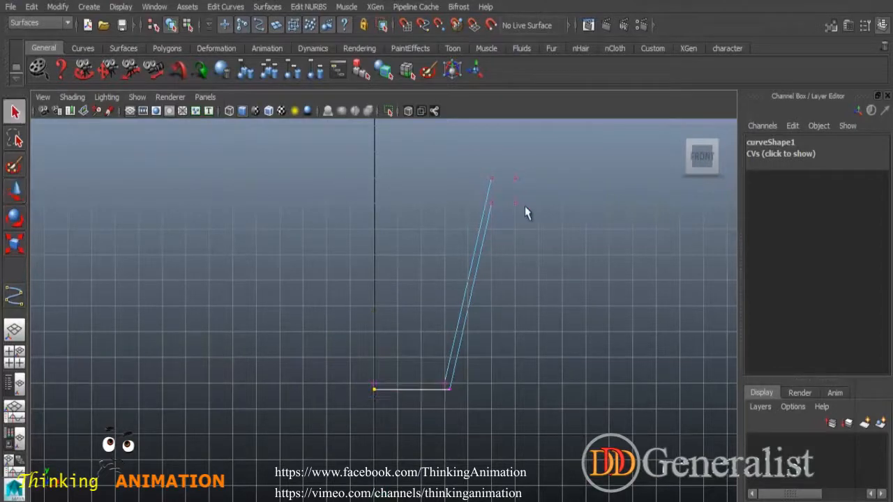
pyautogui.moveTo(492, 207); pyautogui.dragTo(542, 187, button='right')
pyautogui.click(494, 204)
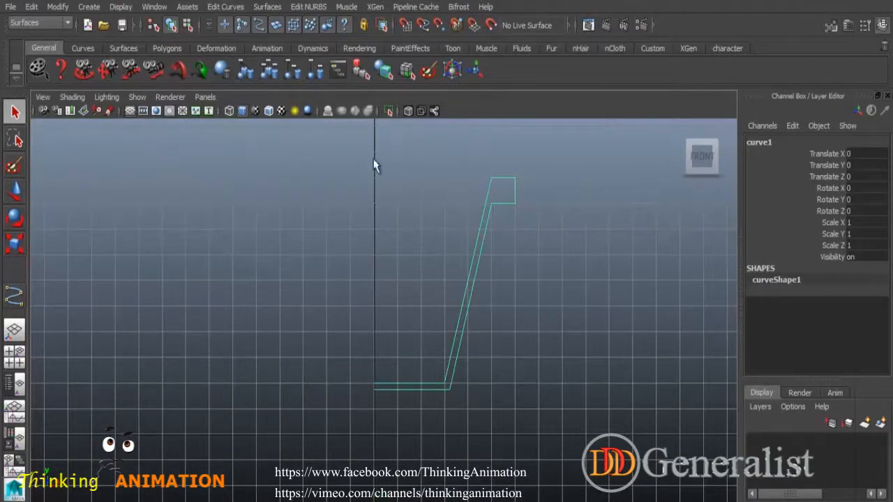
# Step: Revolve the profile curve 360 degrees around the Y axis with reset options, 8 segments, Cubic degree and NURBS output
pyautogui.keyDown('alt'); pyautogui.moveTo(438, 305); pyautogui.dragTo(428, 359, button='middle'); pyautogui.keyUp('alt')
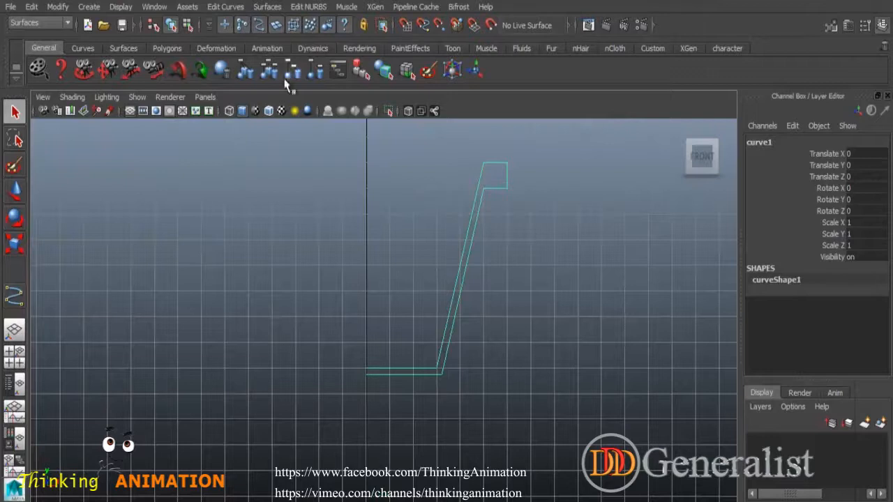
pyautogui.click(267, 8)
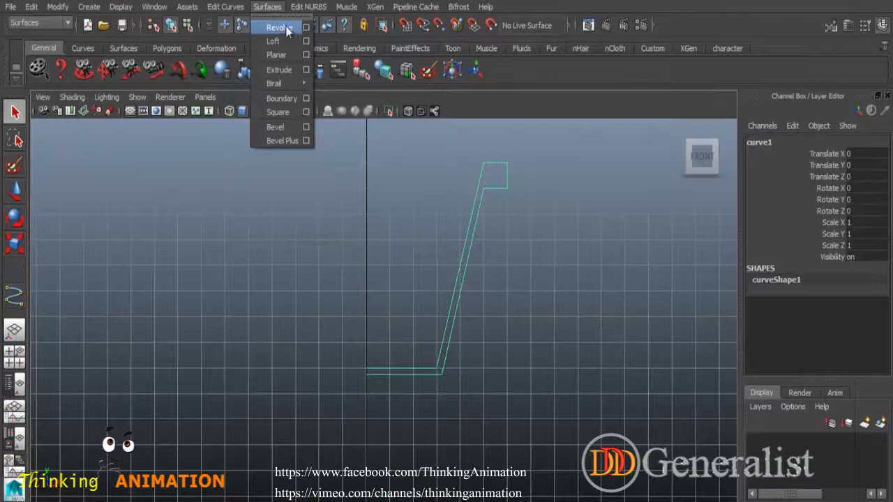
pyautogui.click(307, 30)
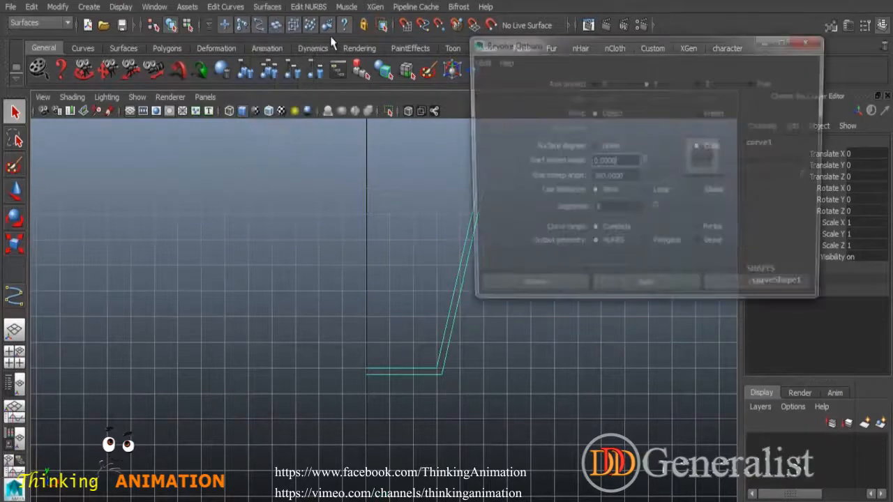
pyautogui.moveTo(647, 48); pyautogui.dragTo(255, 43)
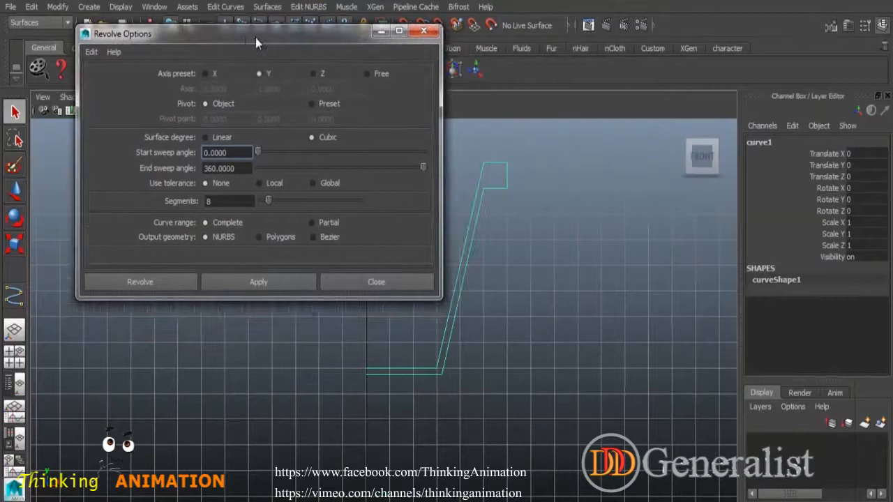
pyautogui.click(95, 52)
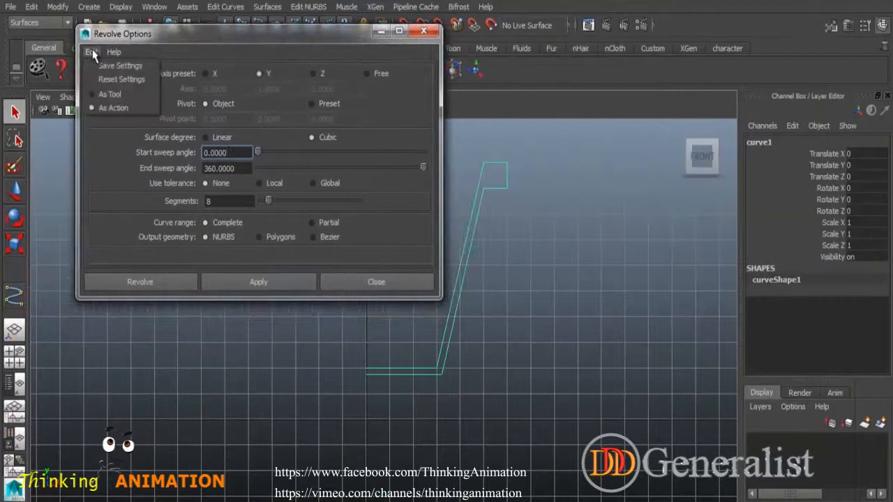
pyautogui.click(120, 82)
pyautogui.moveTo(303, 35); pyautogui.dragTo(270, 25)
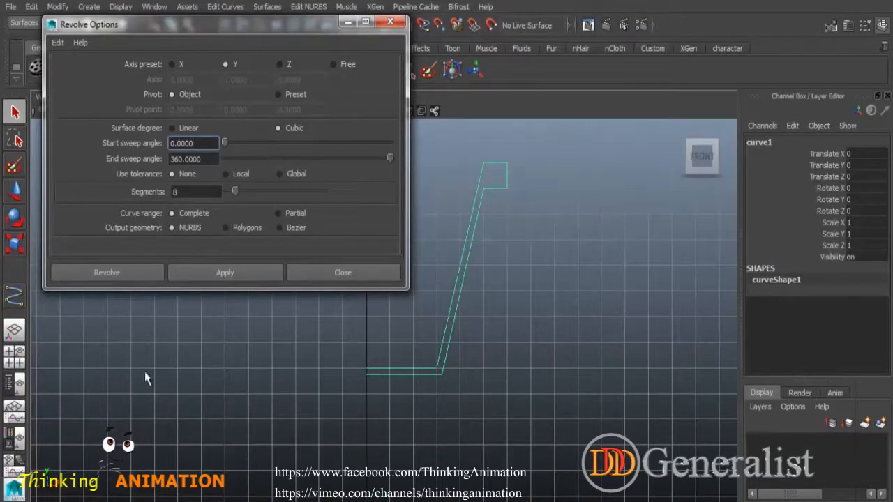
pyautogui.click(347, 22)
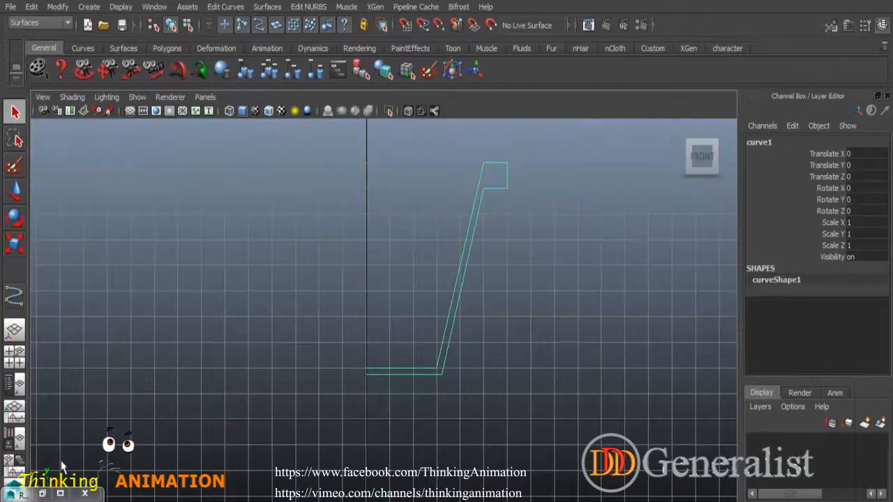
pyautogui.click(42, 494)
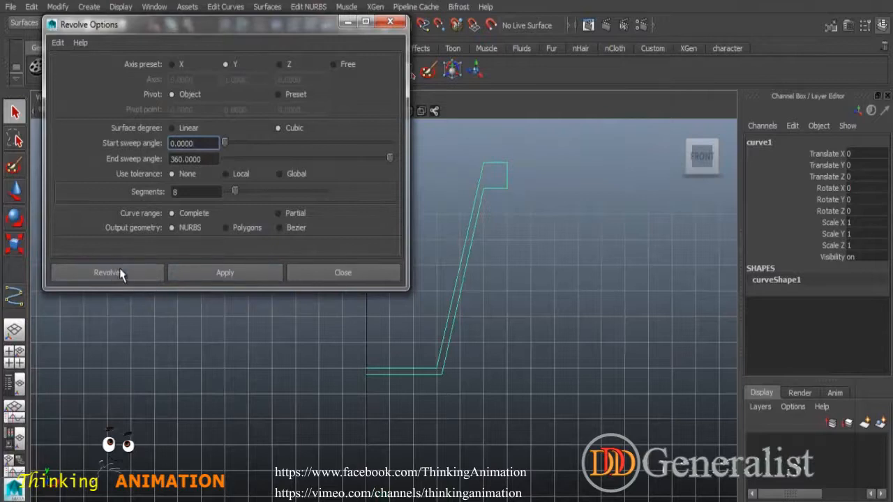
pyautogui.click(143, 274)
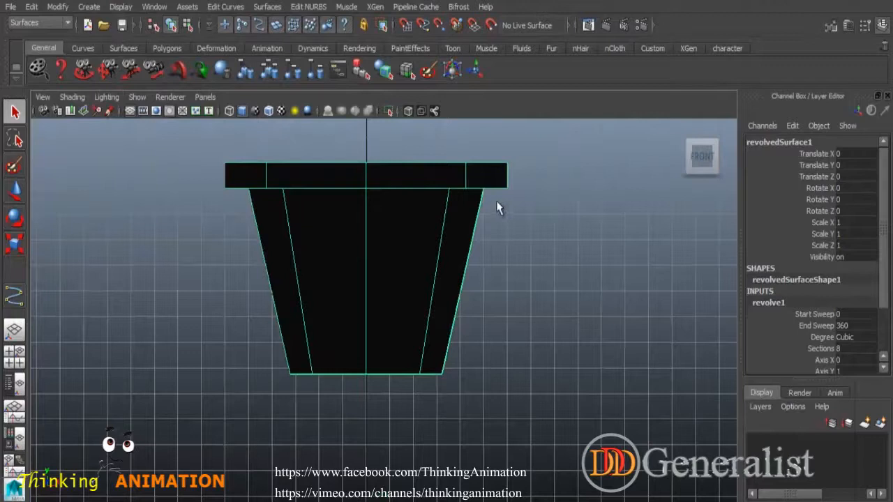
# Step: In the perspective view, move the revolved pot surface away from its profile curve to about -6.353 in Translate X
pyautogui.press('space')
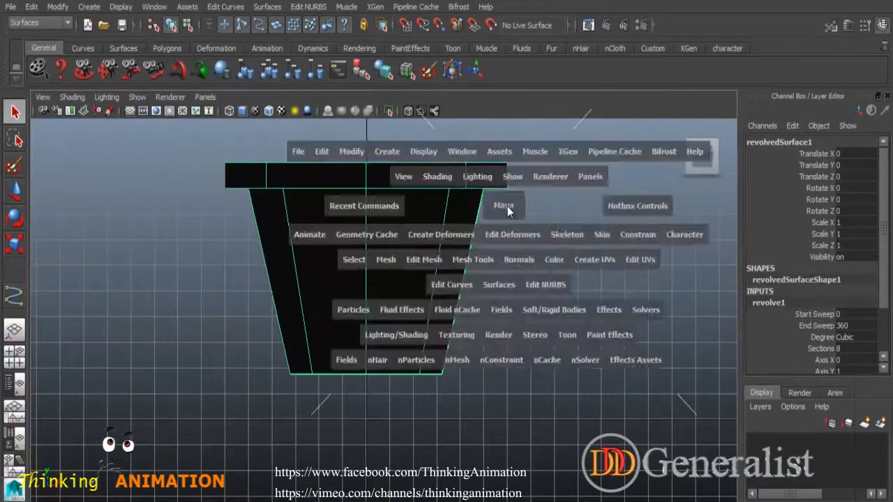
pyautogui.press('space')
pyautogui.keyDown('alt'); pyautogui.moveTo(487, 279); pyautogui.dragTo(511, 352); pyautogui.keyUp('alt')
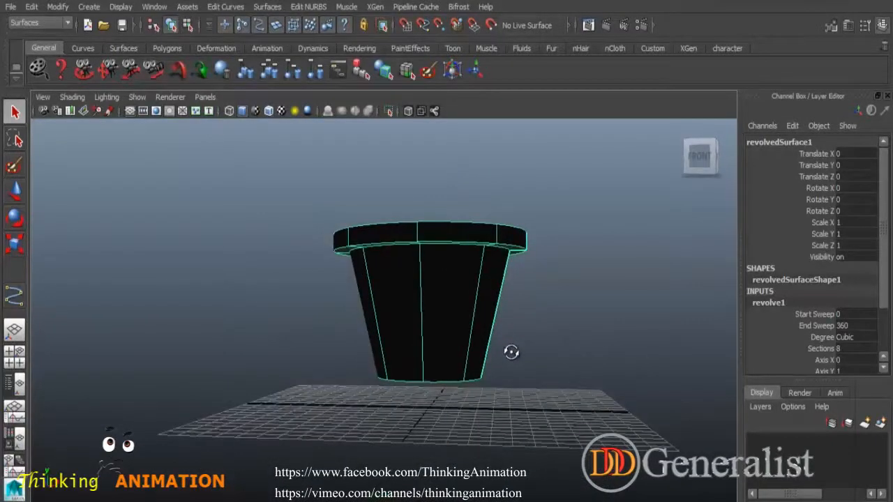
pyautogui.click(435, 307)
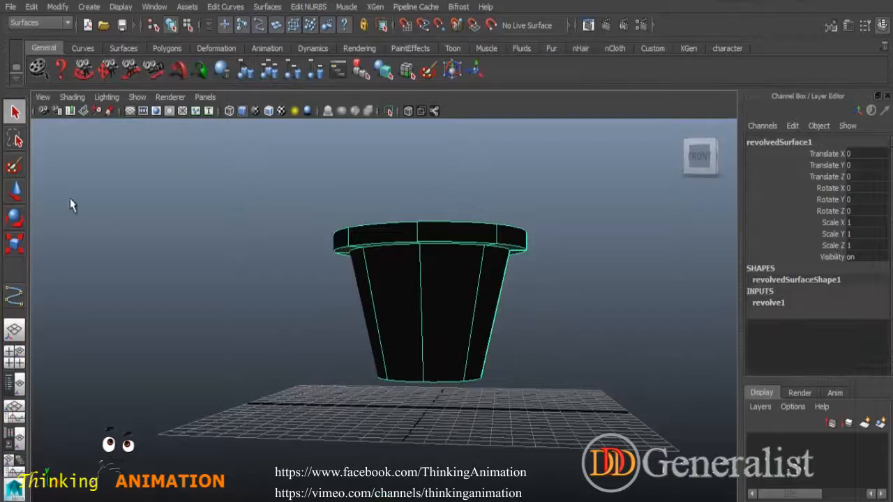
pyautogui.click(15, 194)
pyautogui.moveTo(488, 408); pyautogui.dragTo(393, 396)
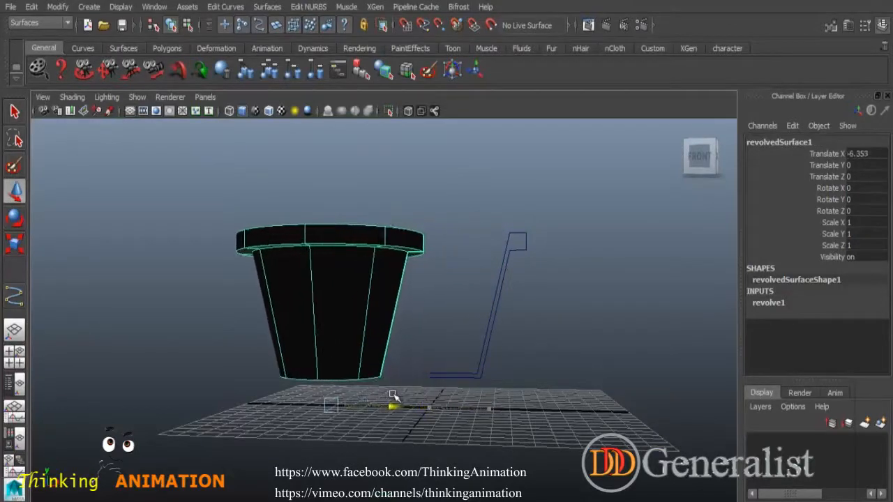
# Step: View the pot from slightly above and select the original profile curve beside it
pyautogui.click(15, 244)
pyautogui.moveTo(335, 343); pyautogui.dragTo(406, 389)
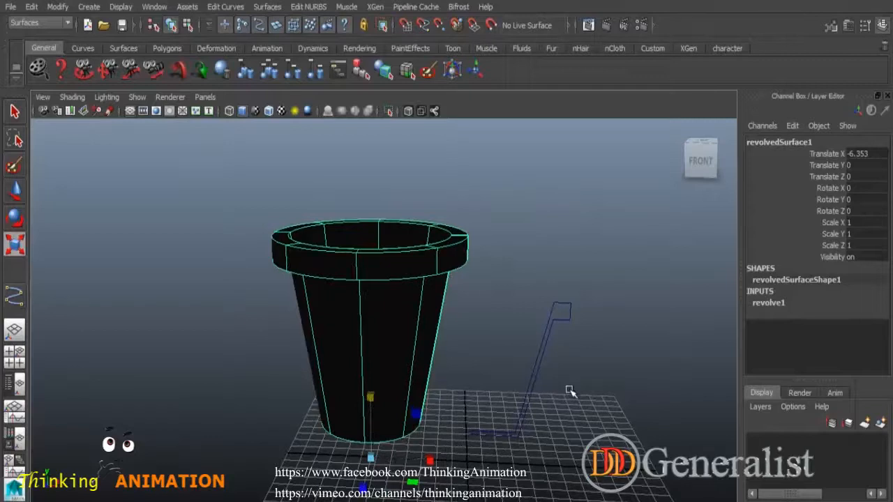
pyautogui.click(566, 302)
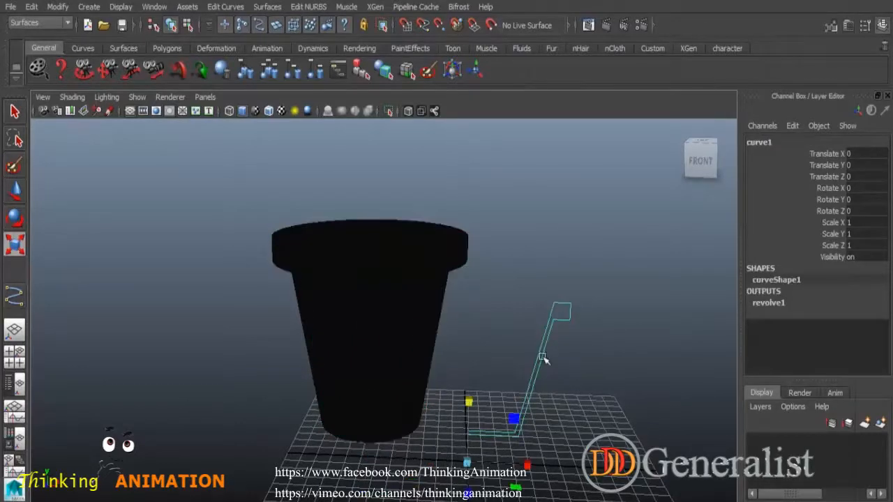
pyautogui.press('q')
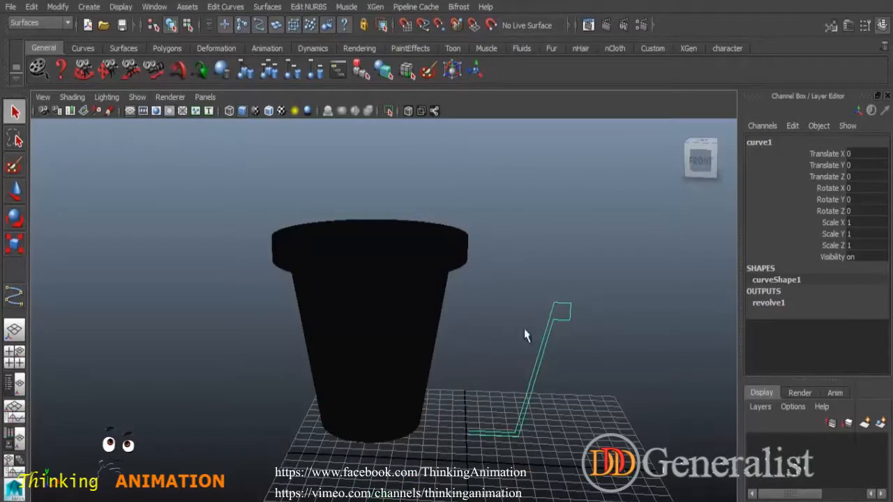
# Step: Preview the pot in the Legacy High Quality Viewport renderer and return to the Legacy Default Viewport
pyautogui.click(405, 337)
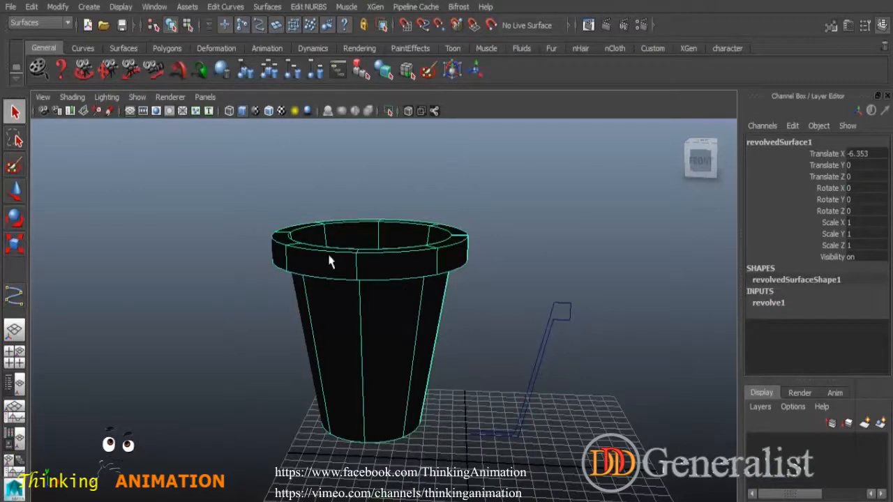
pyautogui.click(169, 97)
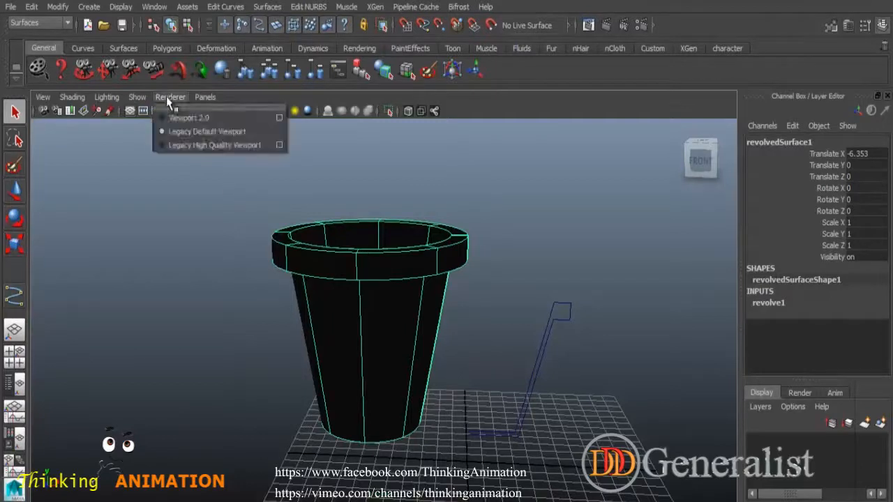
pyautogui.click(219, 146)
pyautogui.keyDown('alt'); pyautogui.moveTo(457, 325); pyautogui.dragTo(457, 278); pyautogui.keyUp('alt')
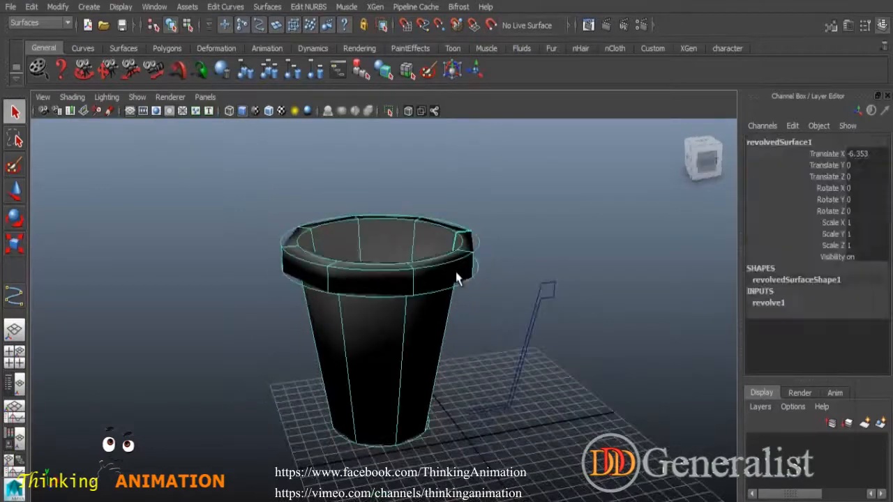
pyautogui.click(468, 326)
pyautogui.keyDown('alt'); pyautogui.moveTo(468, 353); pyautogui.dragTo(410, 336); pyautogui.keyUp('alt')
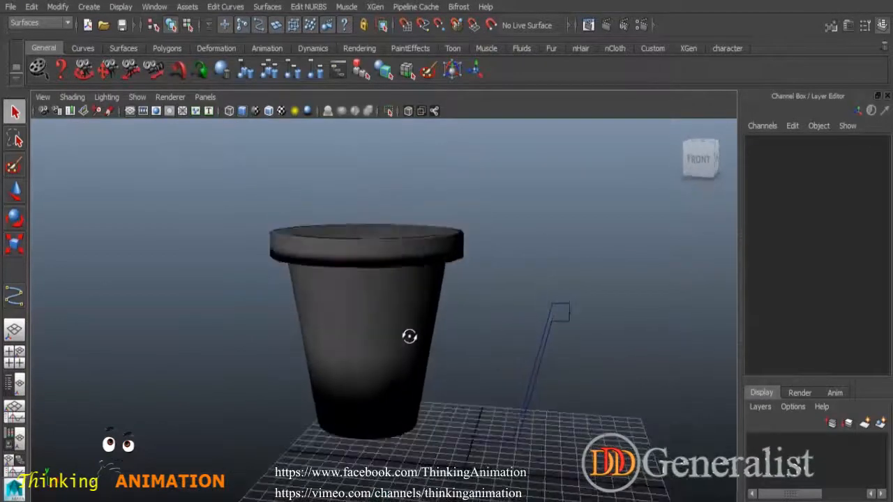
pyautogui.click(172, 99)
pyautogui.click(195, 131)
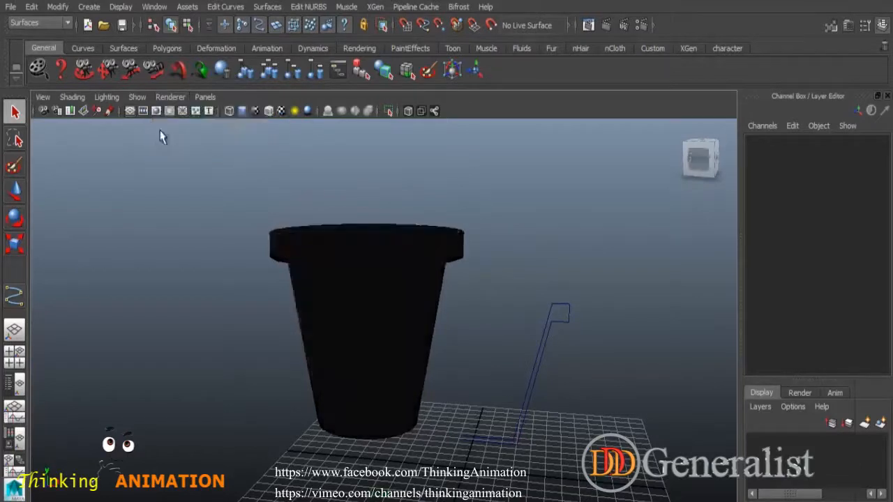
# Step: Display the wireframe on shaded objects in the perspective view to make the dark pot's surface lines readable
pyautogui.moveTo(459, 334)
pyautogui.keyDown('alt'); pyautogui.mouseDown()
pyautogui.moveTo(442, 356)
pyautogui.moveTo(431, 330)
pyautogui.moveTo(419, 326)
pyautogui.moveTo(508, 342)
pyautogui.moveTo(428, 330)
pyautogui.moveTo(404, 313)
pyautogui.mouseUp(); pyautogui.keyUp('alt')
pyautogui.click(411, 256)
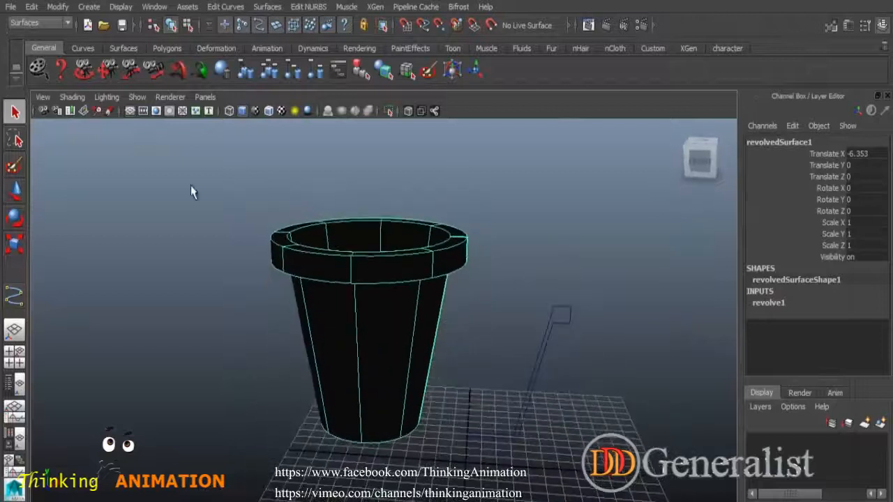
pyautogui.click(73, 97)
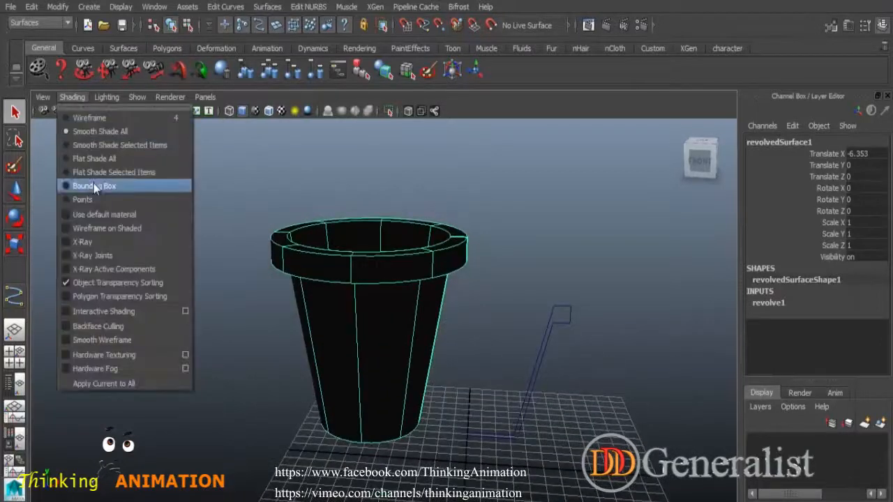
pyautogui.click(89, 228)
pyautogui.click(497, 325)
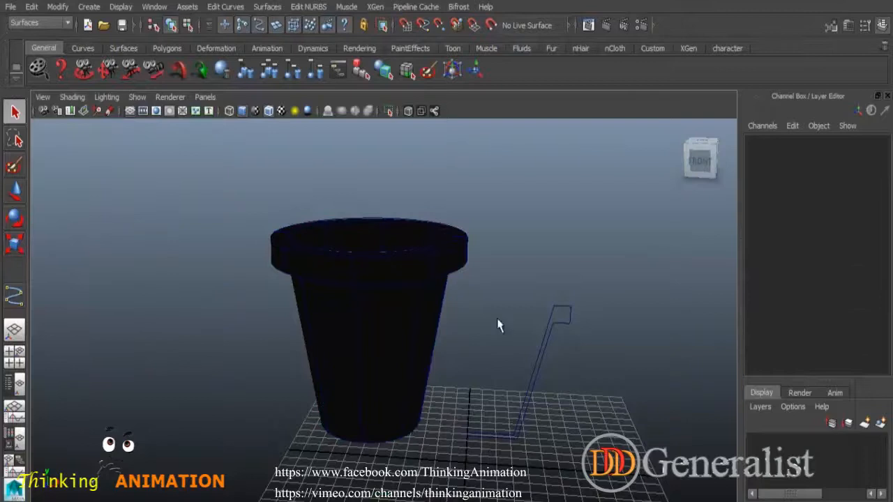
pyautogui.keyDown('alt'); pyautogui.moveTo(454, 324); pyautogui.dragTo(430, 349); pyautogui.keyUp('alt')
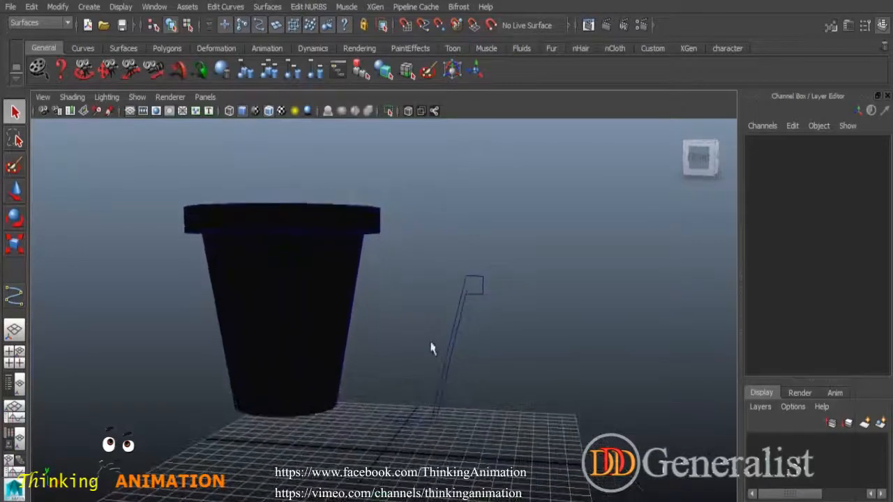
# Step: In the front view, move the profile curve's rim control vertices outward so the linked pot flares wider, and return to perspective
pyautogui.click(484, 295)
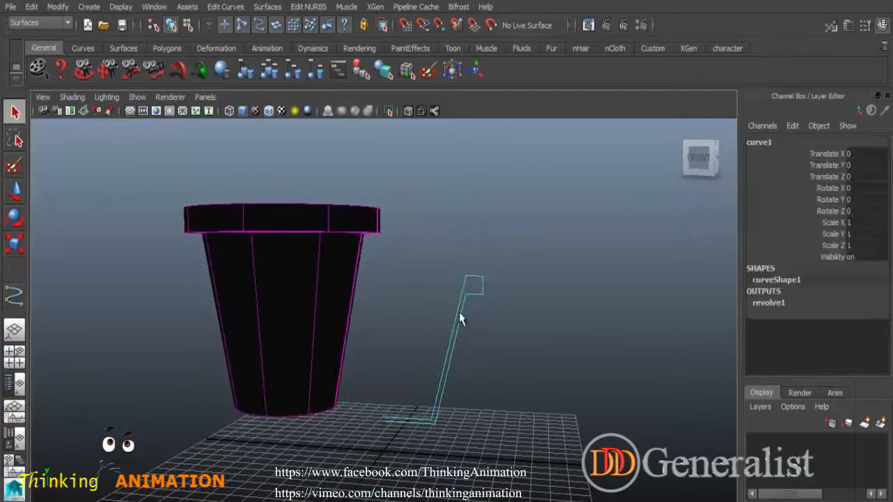
pyautogui.press('space')
pyautogui.press('space')
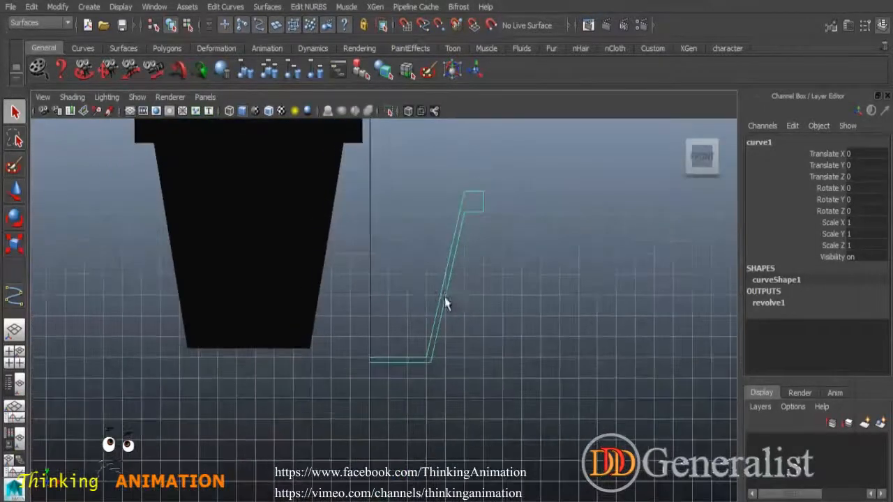
pyautogui.keyDown('alt'); pyautogui.moveTo(446, 304); pyautogui.dragTo(447, 393, button='middle'); pyautogui.keyUp('alt')
pyautogui.moveTo(472, 317); pyautogui.dragTo(408, 236, button='right')
pyautogui.moveTo(500, 349); pyautogui.dragTo(488, 284)
pyautogui.press('w')
pyautogui.press('space')
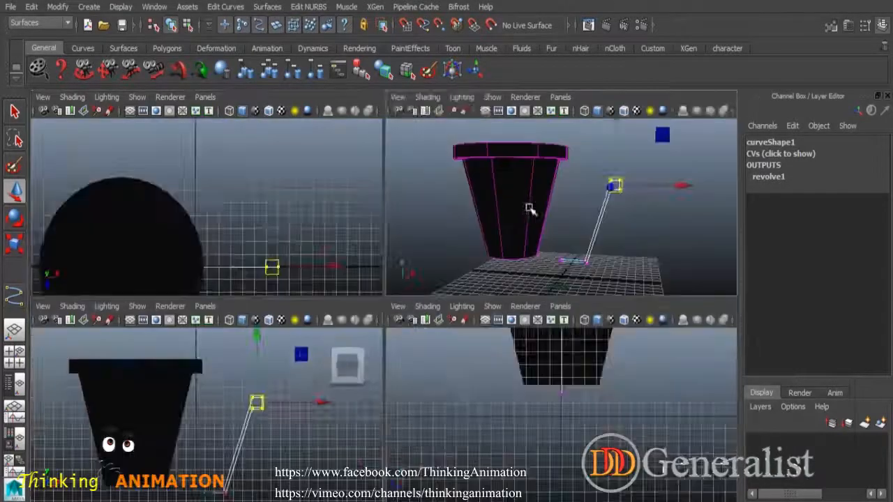
pyautogui.press('space')
# Step: Delete the construction history of the revolved pot to break its link to the profile curve
pyautogui.keyDown('alt'); pyautogui.moveTo(409, 296); pyautogui.dragTo(339, 233); pyautogui.keyUp('alt')
pyautogui.click(340, 234)
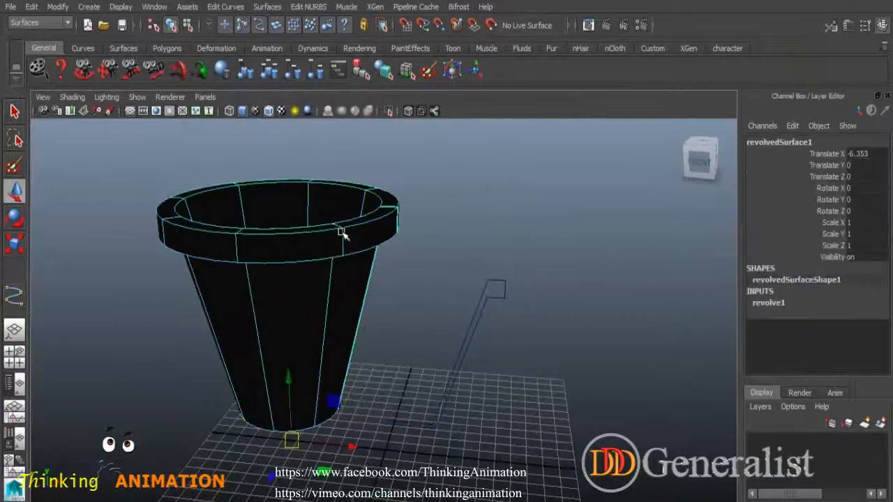
pyautogui.click(32, 7)
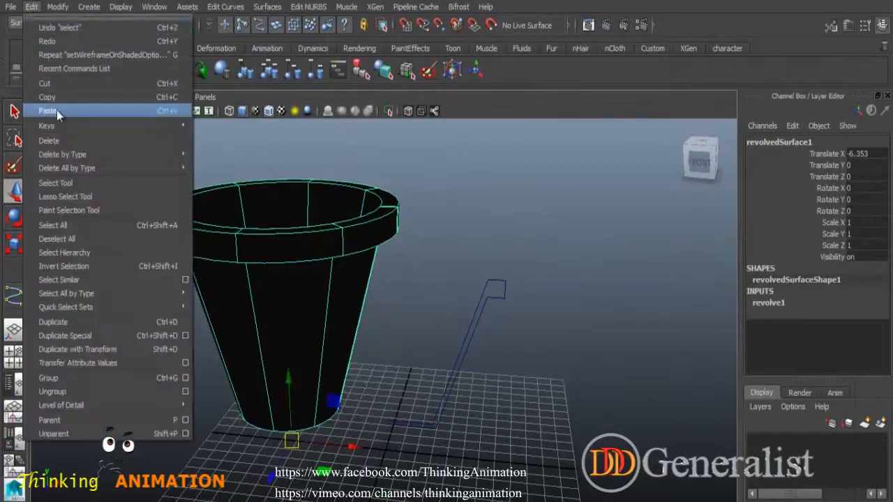
pyautogui.moveTo(67, 155)
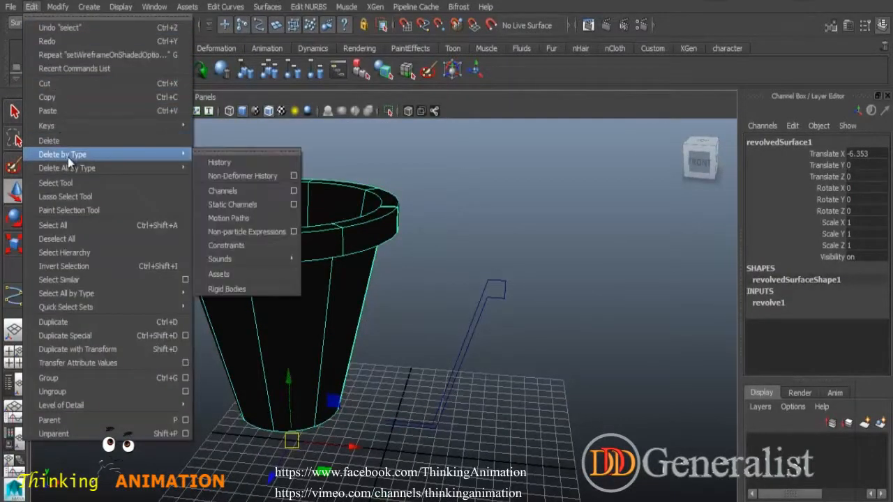
pyautogui.click(230, 162)
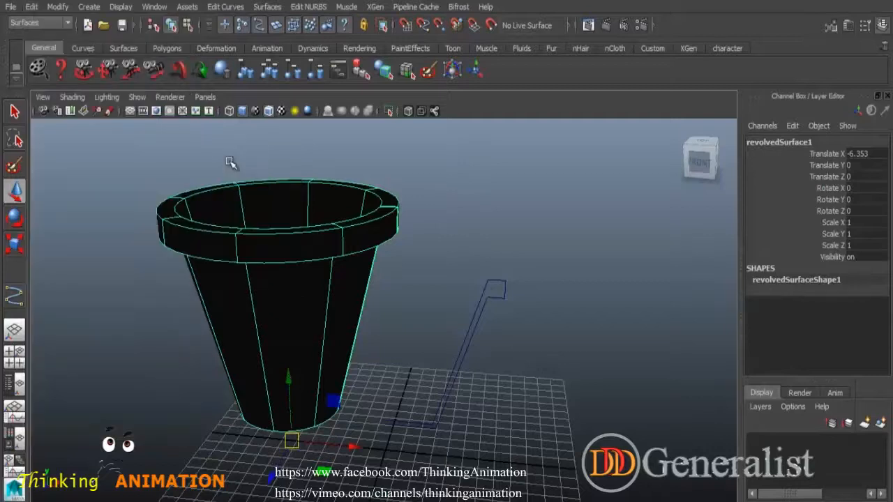
# Step: Reshape the profile curve by moving its four rim control vertices in the front view
pyautogui.click(502, 295)
pyautogui.rightClick(502, 295)
pyautogui.moveTo(482, 282); pyautogui.dragTo(444, 234, button='right')
pyautogui.moveTo(477, 274); pyautogui.dragTo(525, 318)
pyautogui.press('space')
pyautogui.press('space')
pyautogui.moveTo(488, 283); pyautogui.dragTo(502, 249)
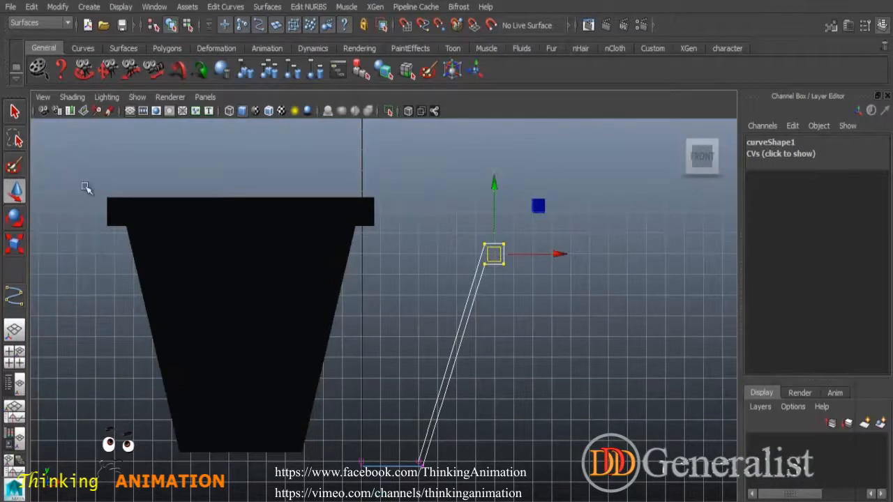
# Step: Select the original pot and move it away from the profile curve to about -17.893 in Translate X
pyautogui.click(15, 112)
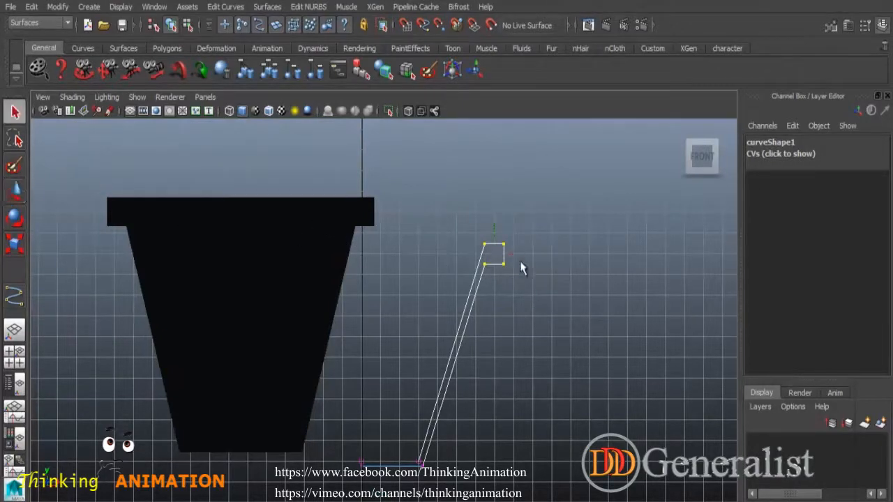
pyautogui.click(366, 224)
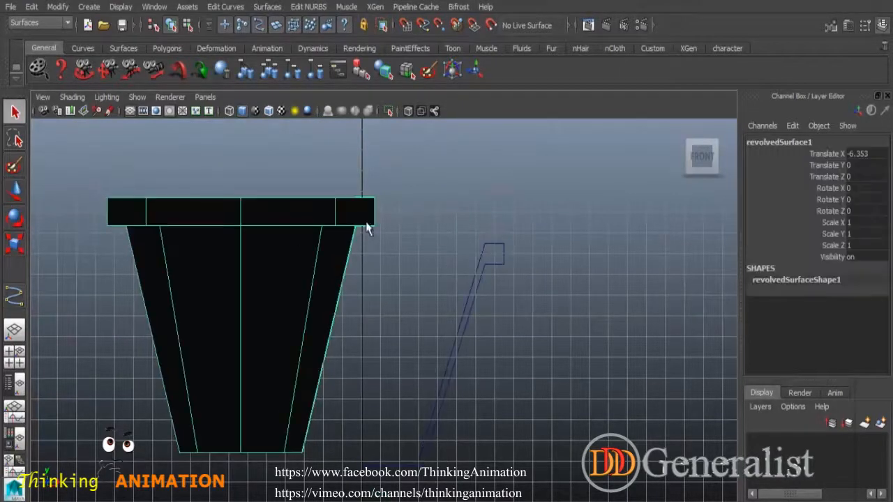
pyautogui.click(500, 260)
pyautogui.click(335, 260)
pyautogui.press('w')
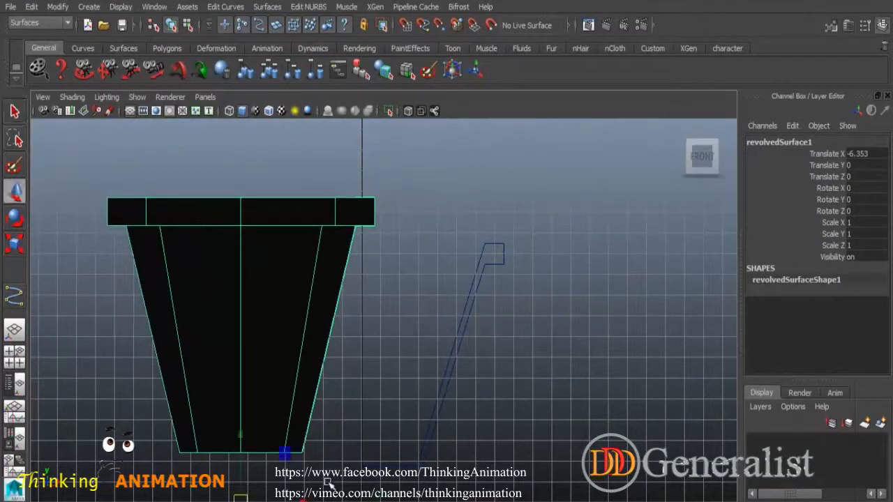
pyautogui.moveTo(285, 453); pyautogui.dragTo(66, 455)
pyautogui.scroll(-2, 347, 396)
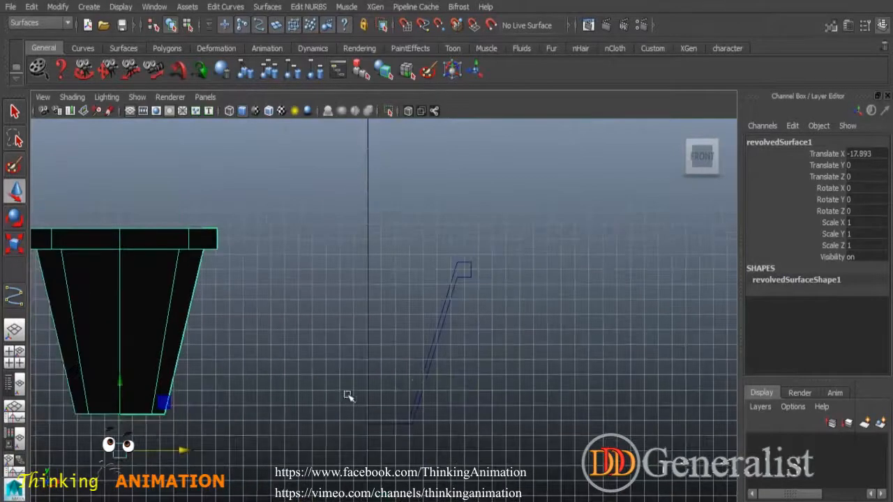
# Step: Revolve the profile curve 360 degrees around the Y axis with Linear surface degree, 8 segments and NURBS output
pyautogui.click(465, 272)
pyautogui.click(268, 7)
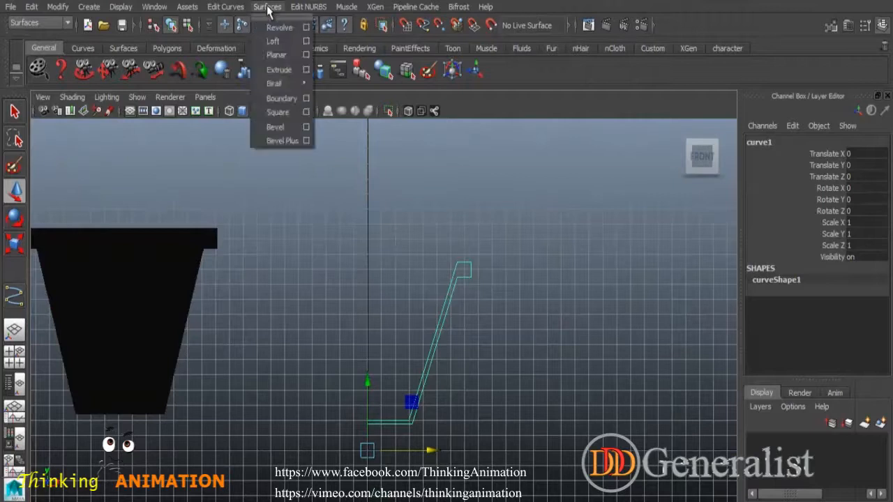
pyautogui.click(304, 28)
pyautogui.moveTo(306, 26); pyautogui.dragTo(767, 18)
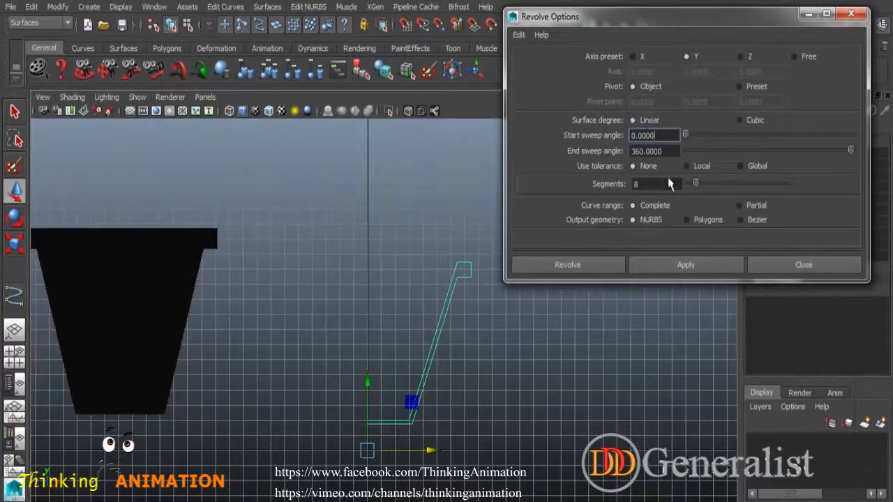
pyautogui.click(683, 268)
pyautogui.click(468, 214)
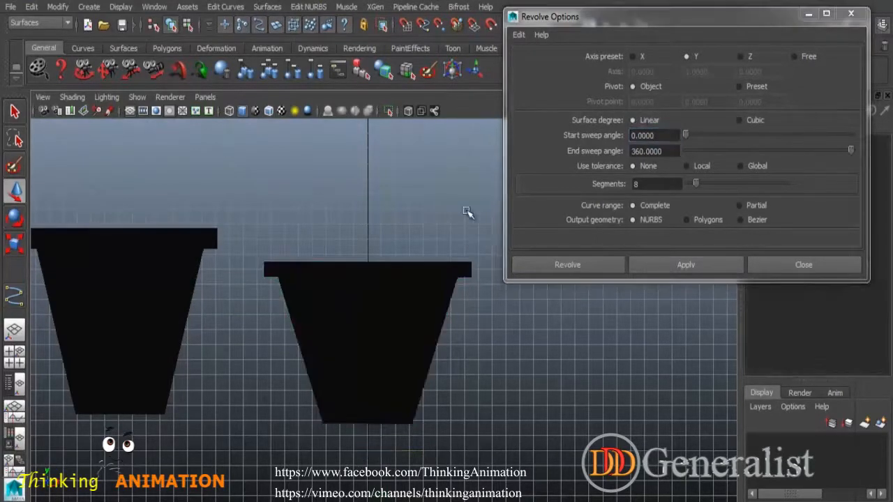
# Step: In the perspective view, compare the linear and cubic pots and move the linear one along X clear of the profile curve
pyautogui.press('space')
pyautogui.press('space')
pyautogui.keyDown('alt'); pyautogui.moveTo(492, 358); pyautogui.dragTo(436, 364); pyautogui.keyUp('alt')
pyautogui.click(507, 328)
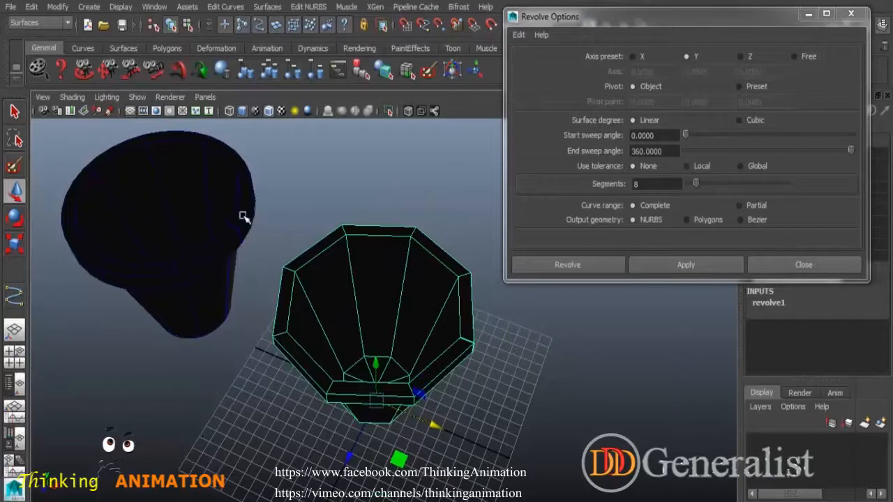
pyautogui.click(243, 217)
pyautogui.keyDown('alt'); pyautogui.moveTo(458, 421); pyautogui.dragTo(598, 300); pyautogui.keyUp('alt')
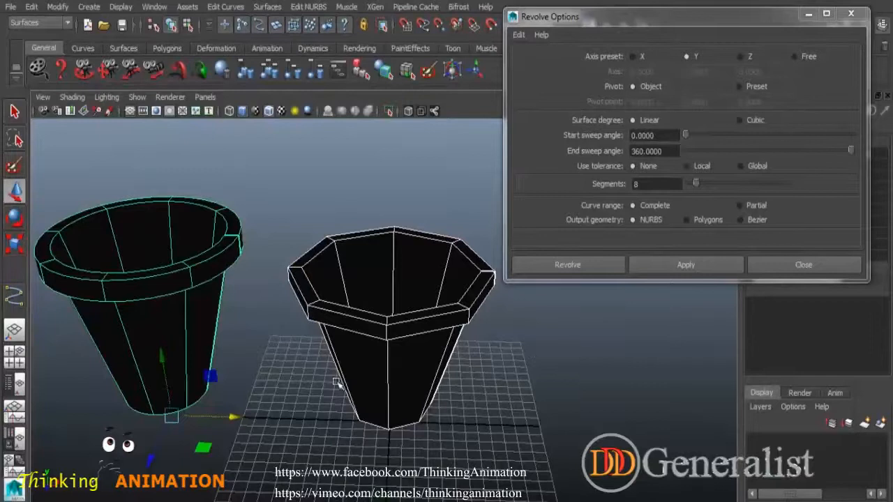
pyautogui.click(361, 357)
pyautogui.moveTo(455, 424); pyautogui.dragTo(488, 280)
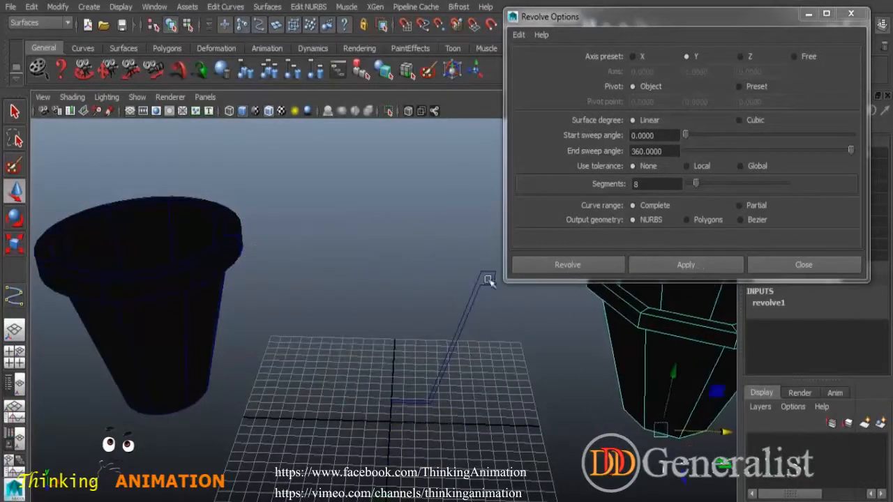
# Step: Select the profile curve and set the revolve options to Cubic surface degree with an end sweep angle of 180
pyautogui.click(483, 289)
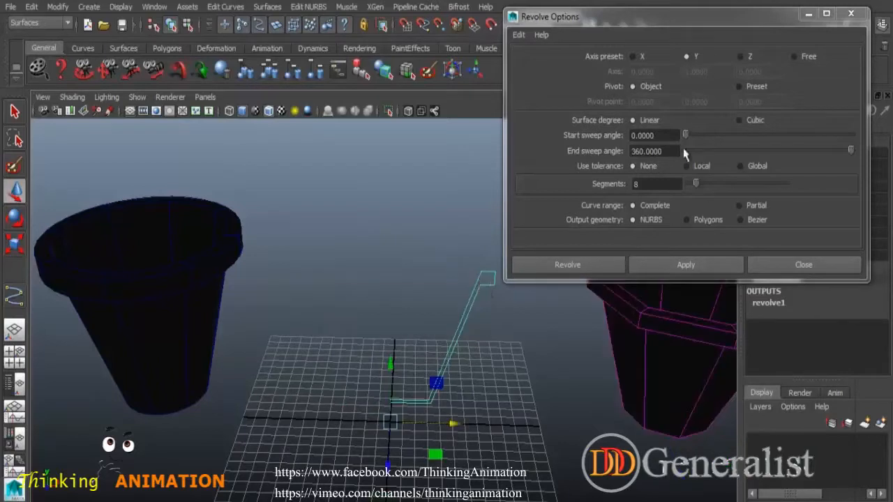
pyautogui.click(739, 122)
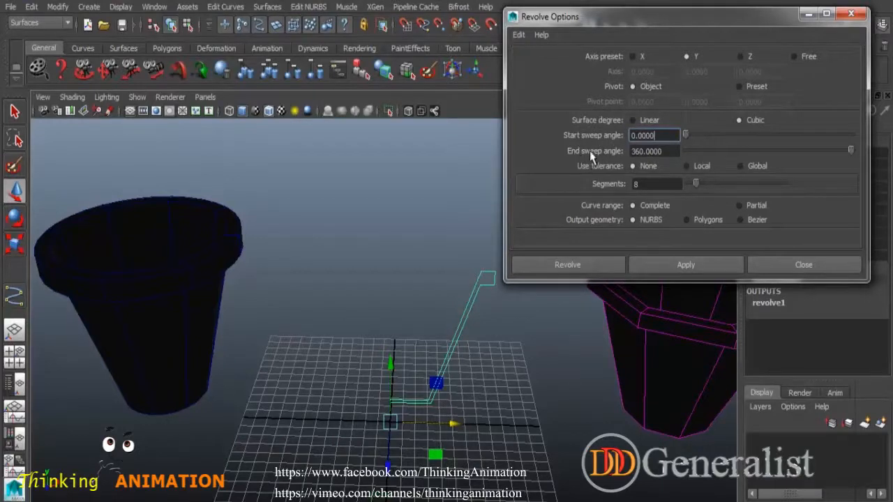
pyautogui.moveTo(717, 23); pyautogui.dragTo(662, 19)
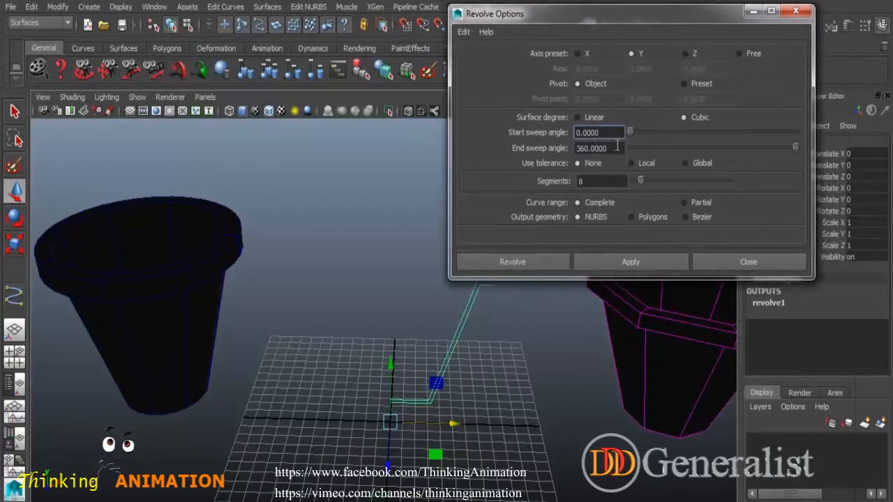
pyautogui.press('Tab')
pyautogui.write('1')
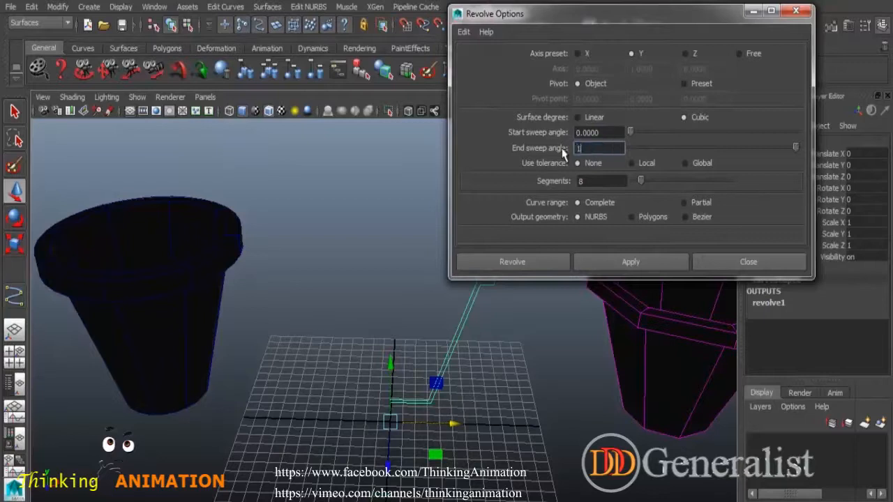
pyautogui.press('Return')
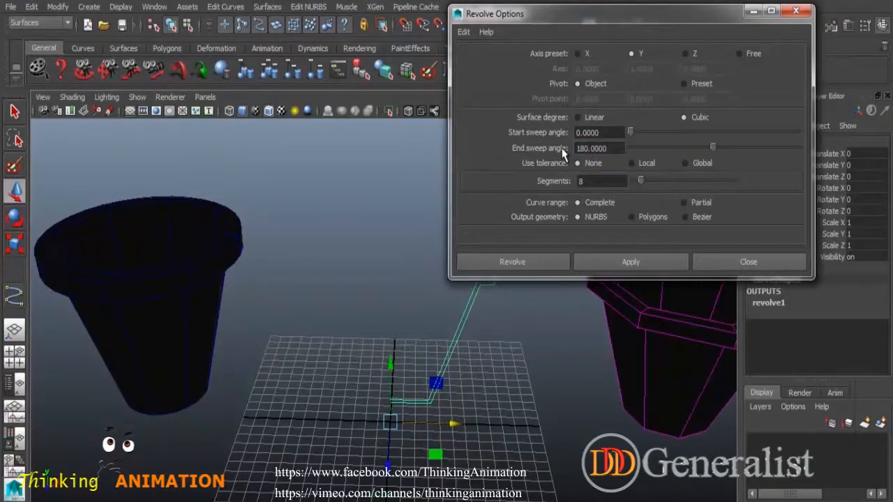
# Step: Apply the revolve to the profile curve and move the resulting half pot to about 22.749 in Translate Z
pyautogui.click(628, 262)
pyautogui.keyDown('alt'); pyautogui.moveTo(502, 356); pyautogui.dragTo(568, 398); pyautogui.keyUp('alt')
pyautogui.moveTo(338, 437); pyautogui.dragTo(271, 353)
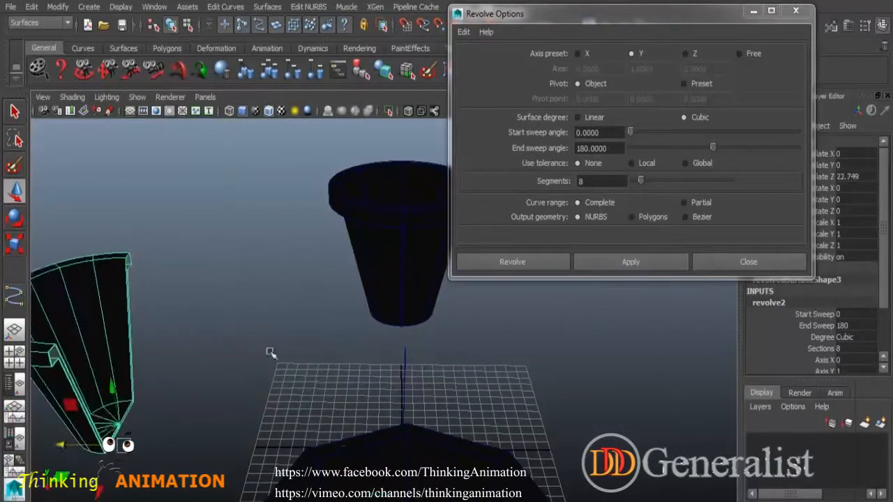
# Step: Set the revolve's end sweep angle back to 360 degrees
pyautogui.moveTo(616, 148); pyautogui.dragTo(524, 158)
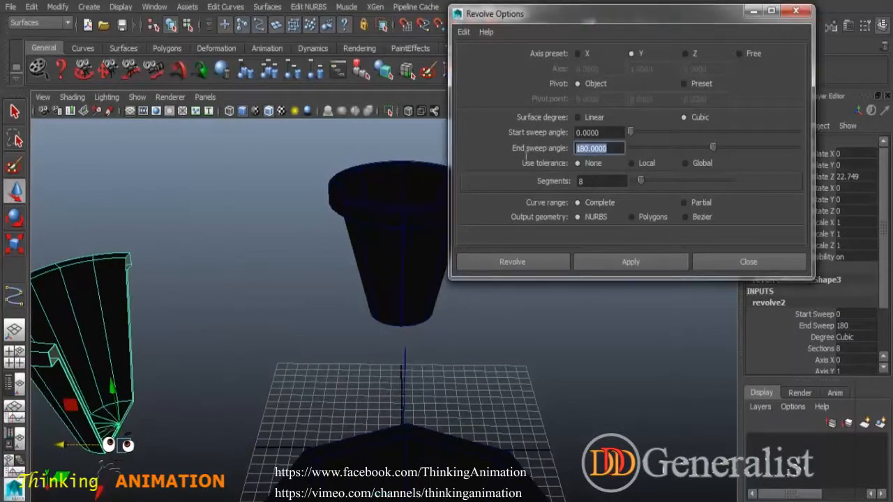
pyautogui.write('360')
pyautogui.press('Return')
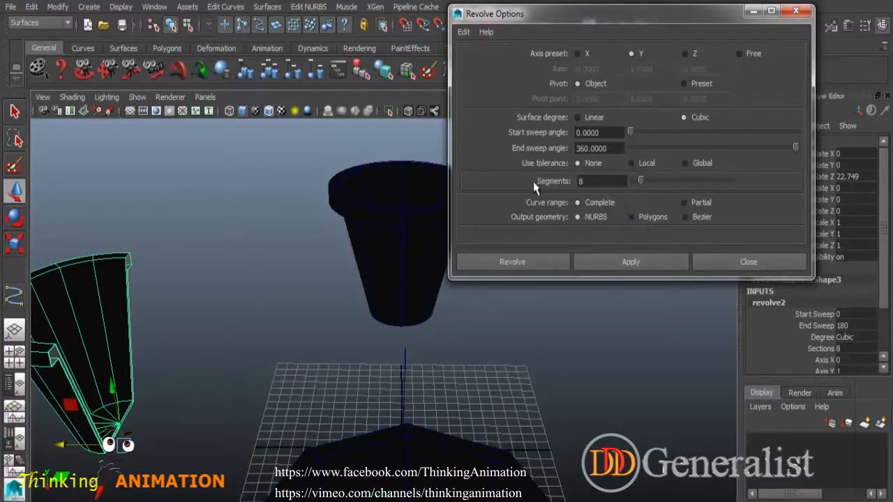
# Step: Set the revolve's segments to 4 and apply it to the profile curve
pyautogui.keyDown('alt'); pyautogui.moveTo(421, 273); pyautogui.dragTo(442, 398); pyautogui.keyUp('alt')
pyautogui.click(436, 408)
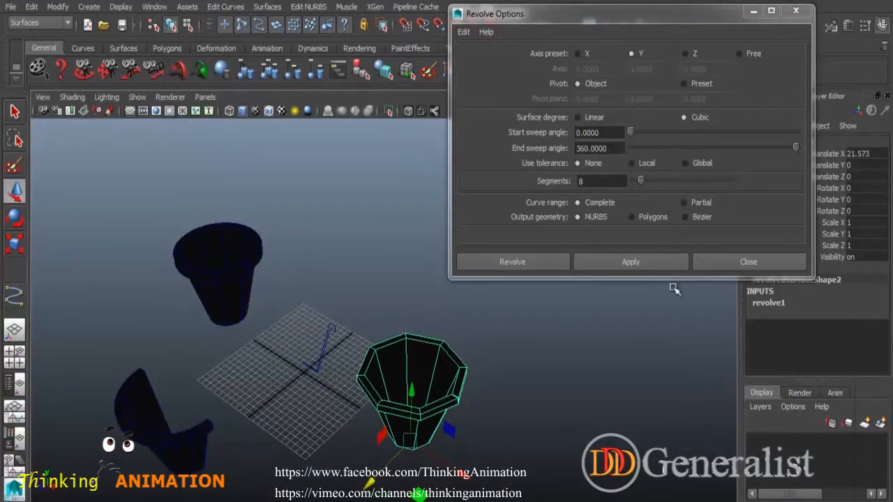
pyautogui.click(585, 181)
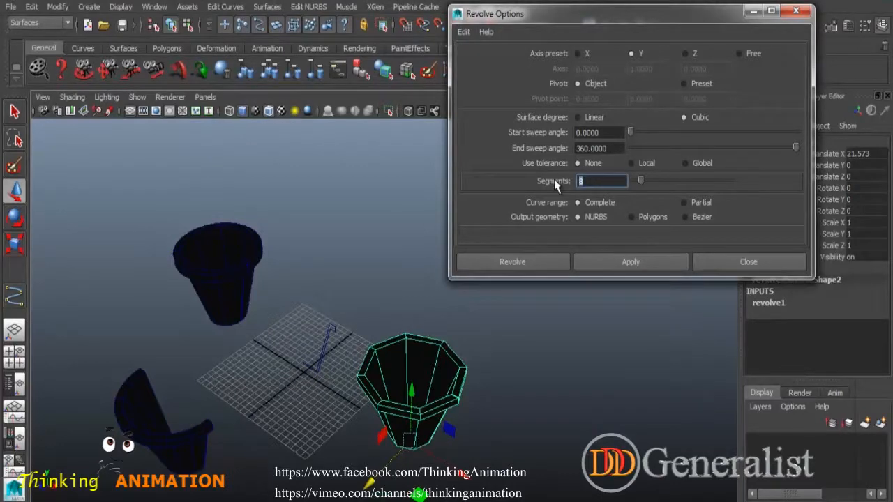
pyautogui.write('4')
pyautogui.click(329, 329)
pyautogui.click(630, 261)
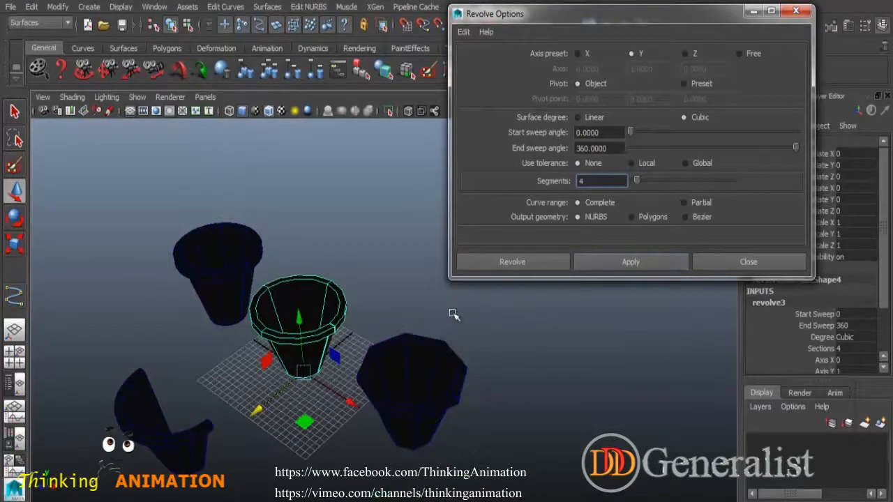
# Step: Move the four-segment pot clear of the profile curve to about -37.543 in Translate X
pyautogui.keyDown('alt'); pyautogui.moveTo(372, 315); pyautogui.dragTo(436, 342); pyautogui.keyUp('alt')
pyautogui.moveTo(363, 407); pyautogui.dragTo(413, 366)
pyautogui.keyDown('alt'); pyautogui.moveTo(246, 311); pyautogui.dragTo(533, 238); pyautogui.keyUp('alt')
# Step: Set the revolve's segments to 12 and apply it to the profile curve
pyautogui.doubleClick(606, 182)
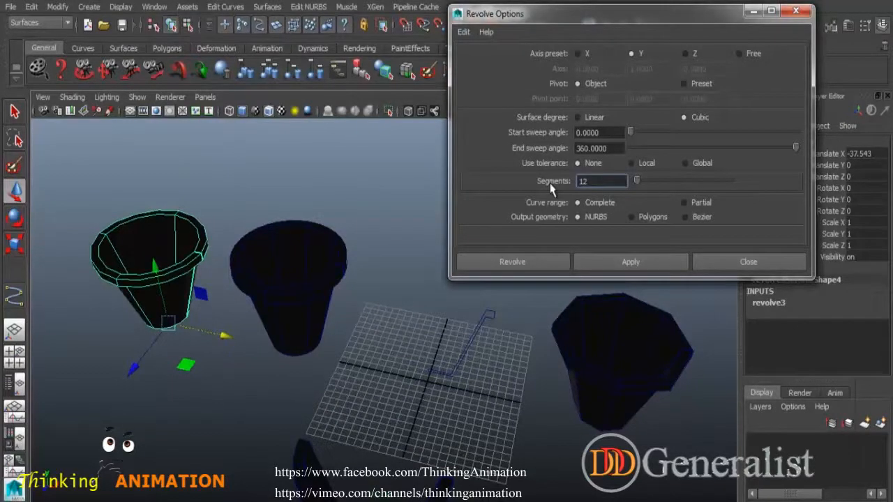
pyautogui.press('Return')
pyautogui.click(490, 316)
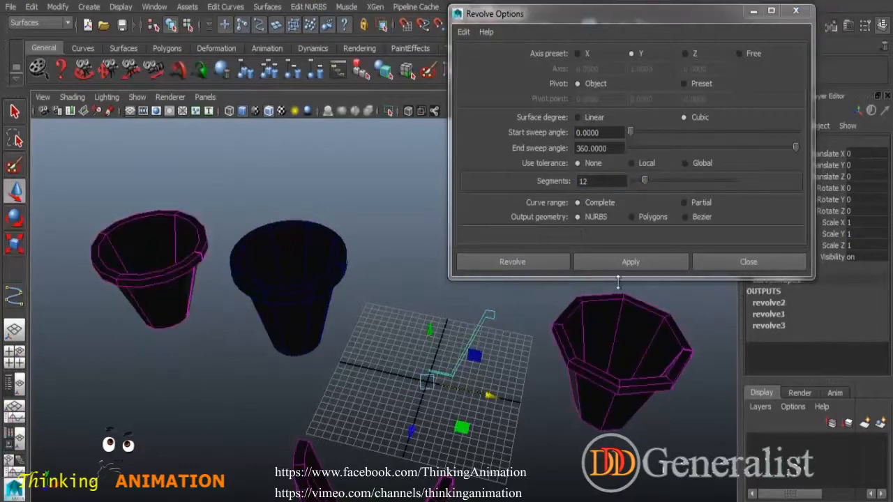
pyautogui.click(631, 263)
# Step: Move the 12-segment pot behind the grid to about -5.979 in Translate X and -16.907 in Translate Z
pyautogui.keyDown('alt'); pyautogui.moveTo(514, 389); pyautogui.dragTo(446, 380); pyautogui.keyUp('alt')
pyautogui.moveTo(382, 406); pyautogui.dragTo(411, 328)
pyautogui.keyDown('alt'); pyautogui.moveTo(370, 328); pyautogui.dragTo(442, 349); pyautogui.keyUp('alt')
pyautogui.keyDown('alt'); pyautogui.moveTo(447, 333); pyautogui.dragTo(362, 383, button='middle'); pyautogui.keyUp('alt')
pyautogui.keyDown('alt'); pyautogui.moveTo(363, 384); pyautogui.dragTo(389, 353); pyautogui.keyUp('alt')
pyautogui.keyDown('alt'); pyautogui.moveTo(390, 353); pyautogui.dragTo(438, 401, button='right'); pyautogui.keyUp('alt')
pyautogui.keyDown('alt'); pyautogui.moveTo(437, 400); pyautogui.dragTo(443, 322); pyautogui.keyUp('alt')
pyautogui.keyDown('alt'); pyautogui.moveTo(379, 370); pyautogui.dragTo(405, 366); pyautogui.keyUp('alt')
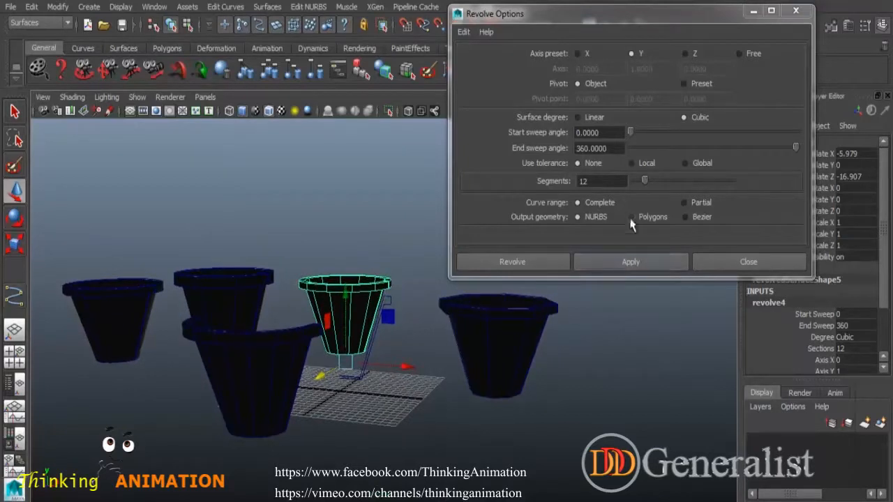
# Step: Set the revolve's segments back to 8
pyautogui.click(605, 181)
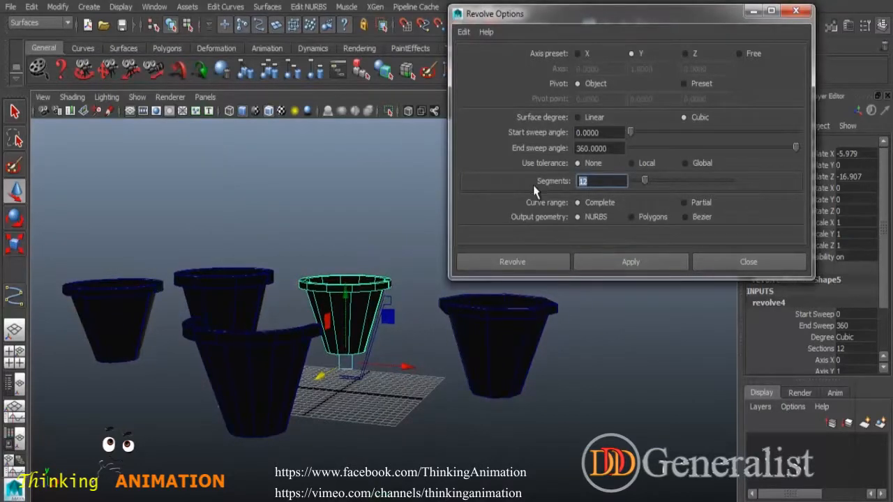
pyautogui.write('8')
pyautogui.press('Return')
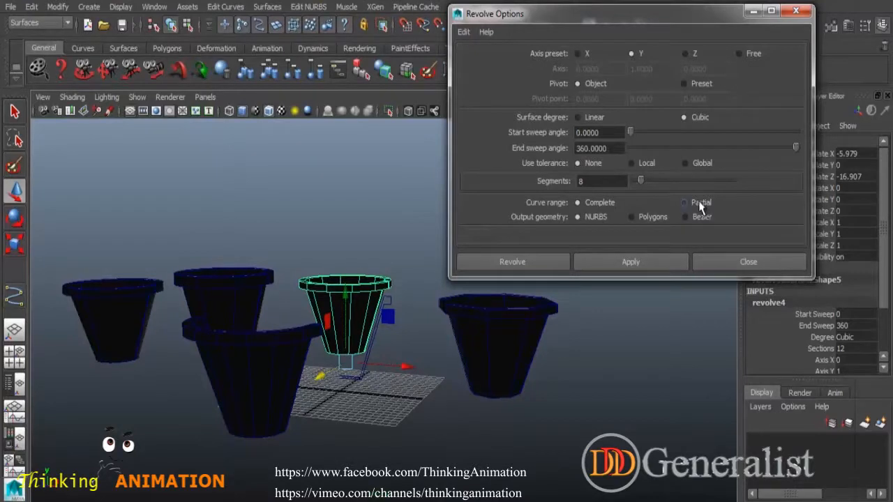
pyautogui.keyDown('alt'); pyautogui.moveTo(484, 293); pyautogui.dragTo(403, 347); pyautogui.keyUp('alt')
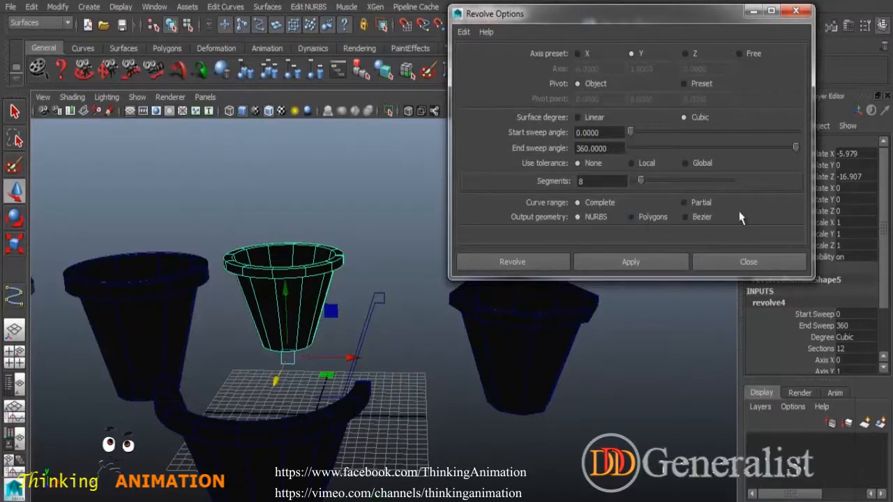
# Step: Revolve the profile curve with a Partial curve range and move the resulting pot to about -5.662 in Translate X
pyautogui.click(691, 202)
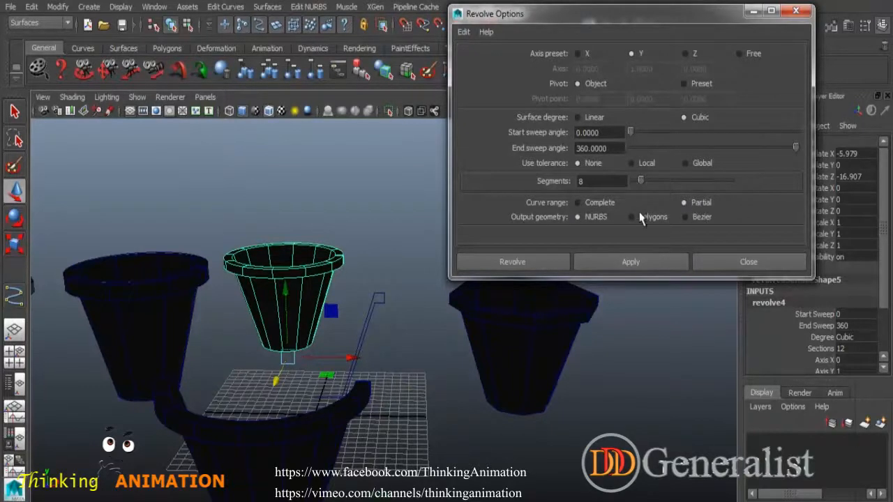
pyautogui.click(381, 302)
pyautogui.click(659, 265)
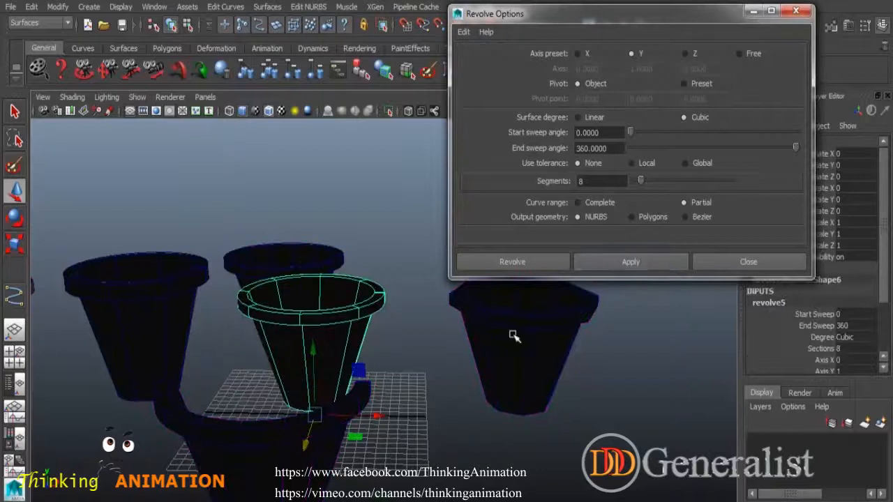
pyautogui.moveTo(397, 408); pyautogui.dragTo(299, 312)
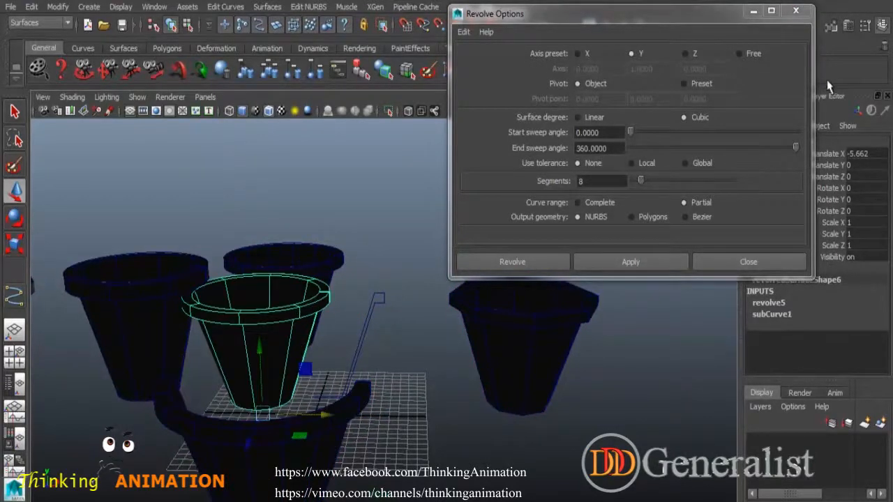
# Step: Minimize the Revolve options and examine the partial-range pot's revolve and subCurve inputs
pyautogui.click(753, 11)
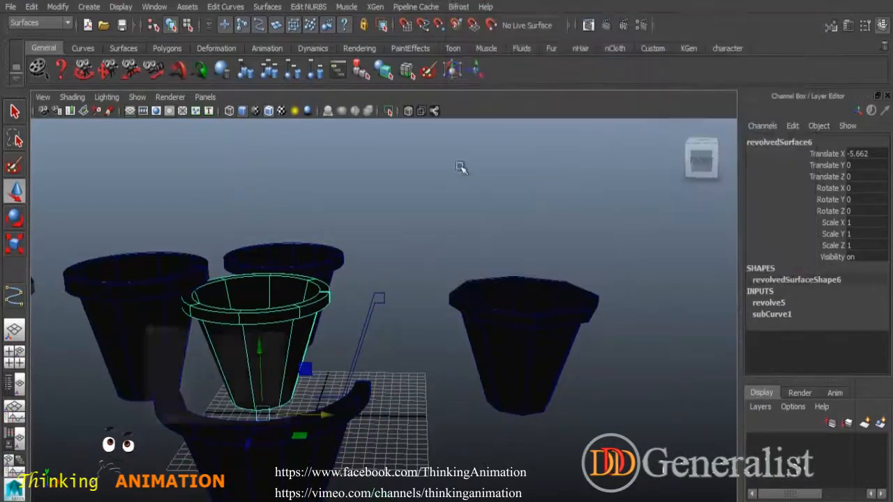
pyautogui.click(773, 302)
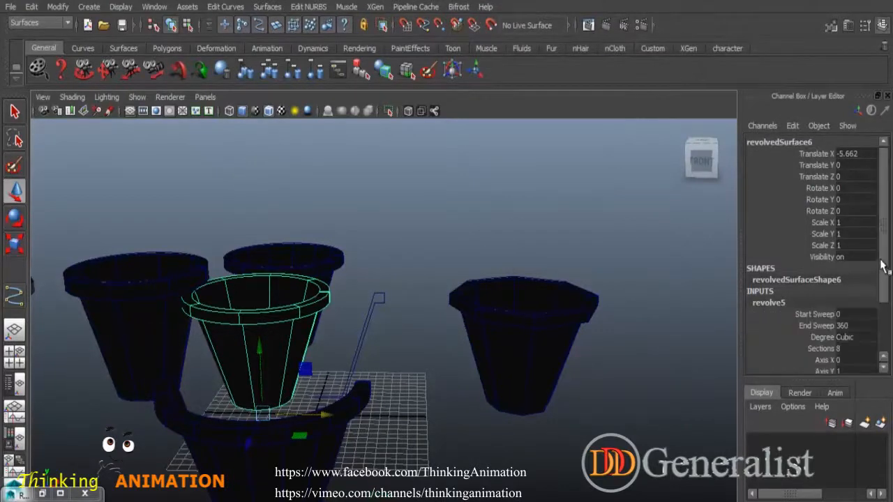
pyautogui.scroll(-3, 880, 305)
pyautogui.scroll(-1, 880, 305)
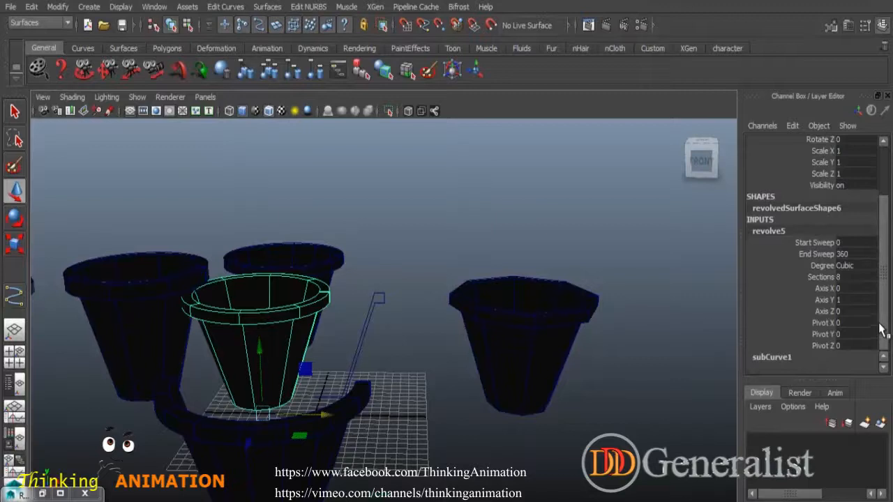
pyautogui.doubleClick(779, 231)
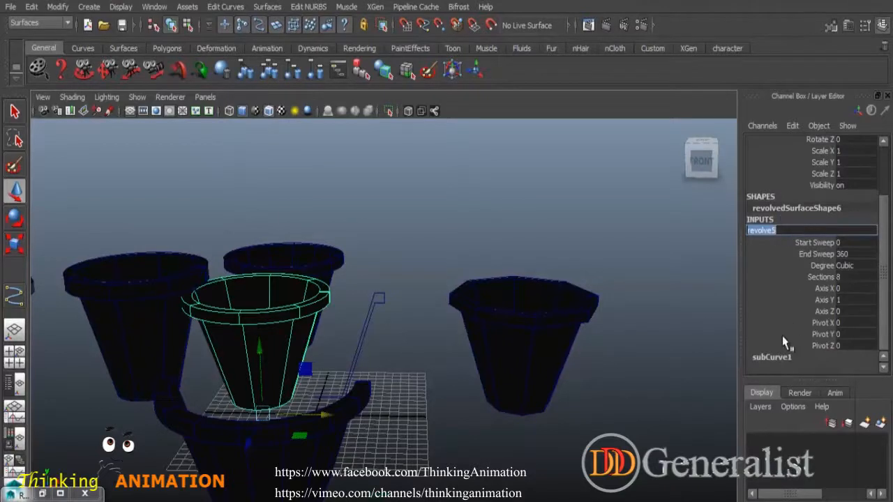
pyautogui.click(772, 356)
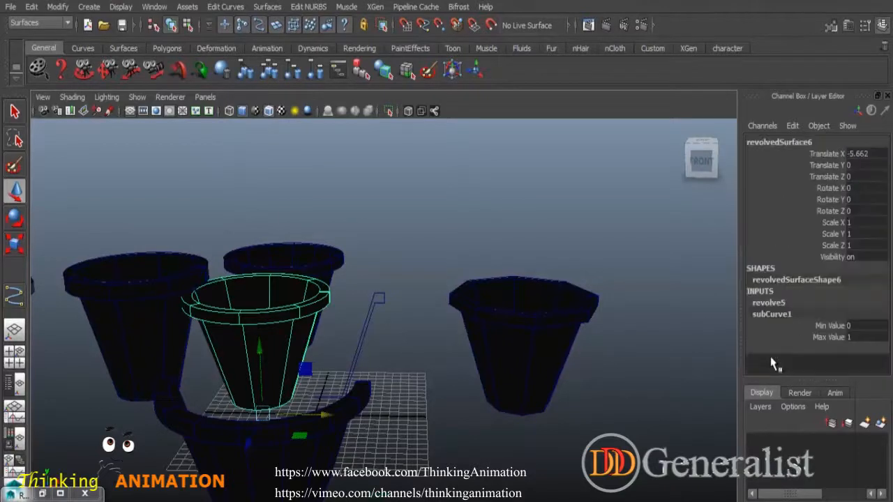
# Step: Try adjusting the subCurve's Max Value and Min Value interactively on the partial-range pot
pyautogui.click(831, 337)
pyautogui.moveTo(702, 370)
pyautogui.mouseDown(button='middle')
pyautogui.moveTo(688, 370)
pyautogui.moveTo(696, 373)
pyautogui.mouseUp(button='middle')
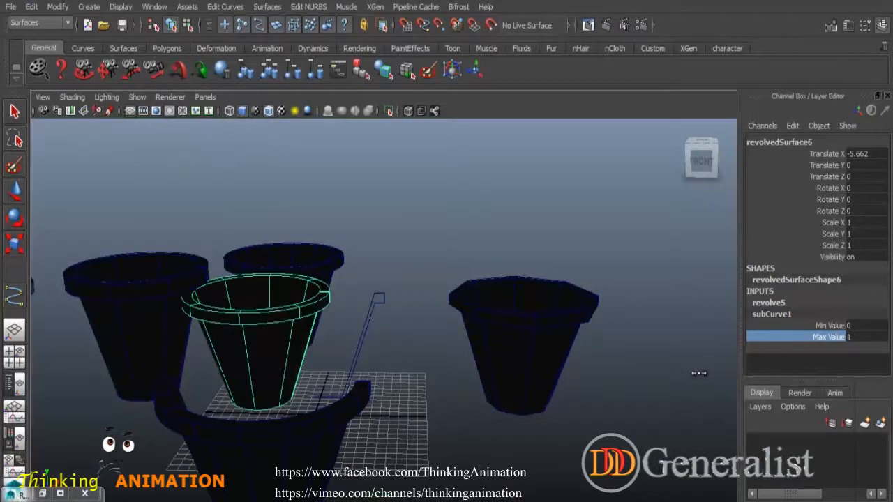
pyautogui.click(827, 325)
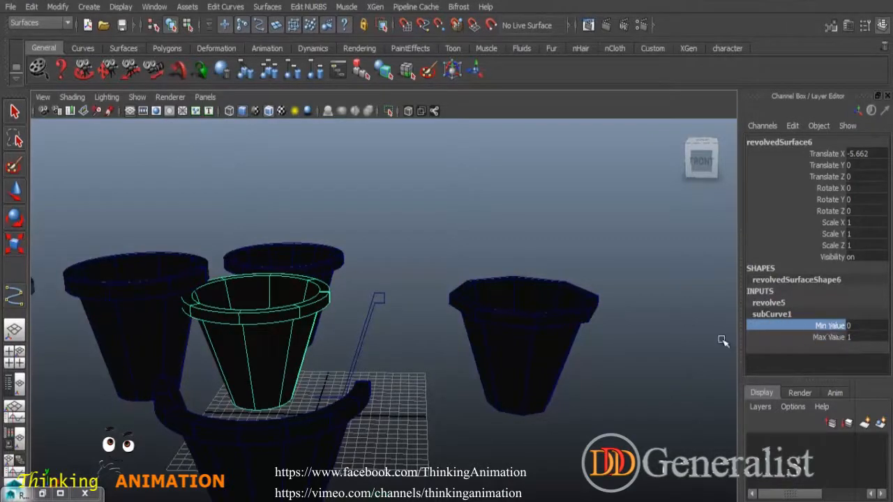
pyautogui.moveTo(674, 357); pyautogui.dragTo(717, 376, button='middle')
pyautogui.keyDown('alt'); pyautogui.moveTo(487, 420); pyautogui.dragTo(371, 381); pyautogui.keyUp('alt')
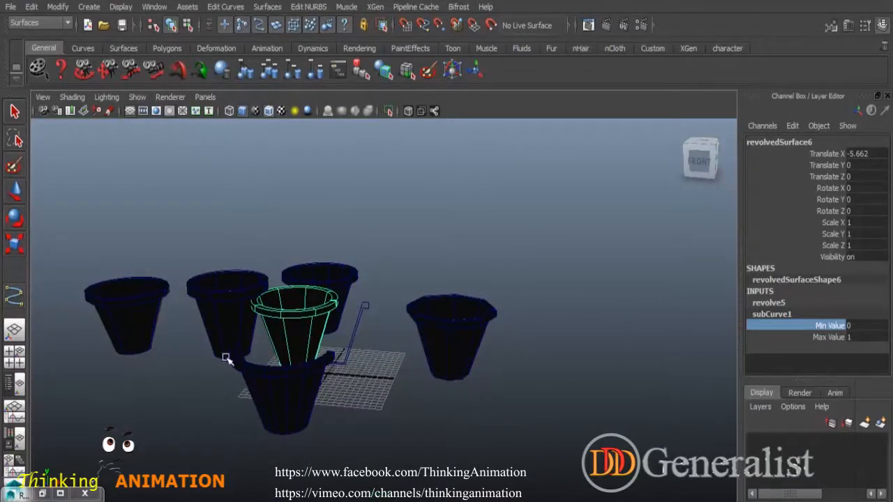
# Step: Restore the Revolve options window, reset its settings to the defaults and shift the window slightly aside
pyautogui.click(42, 493)
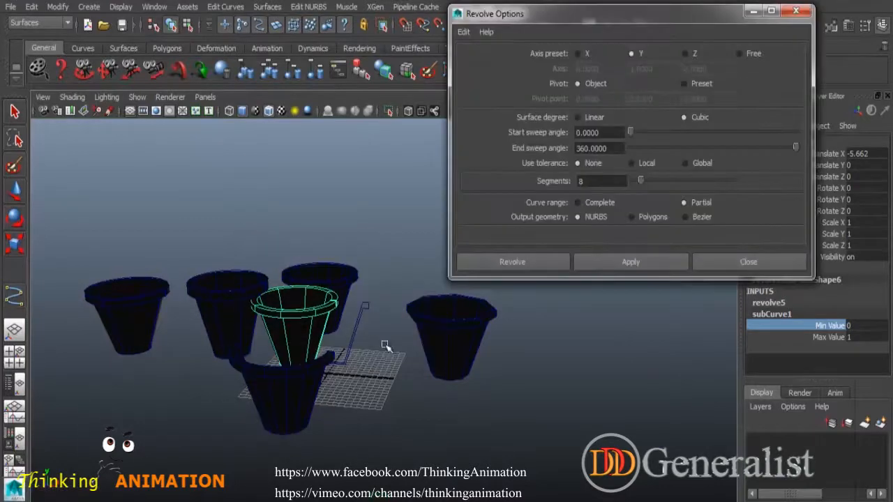
pyautogui.click(463, 32)
pyautogui.click(490, 60)
pyautogui.moveTo(713, 17); pyautogui.dragTo(693, 9)
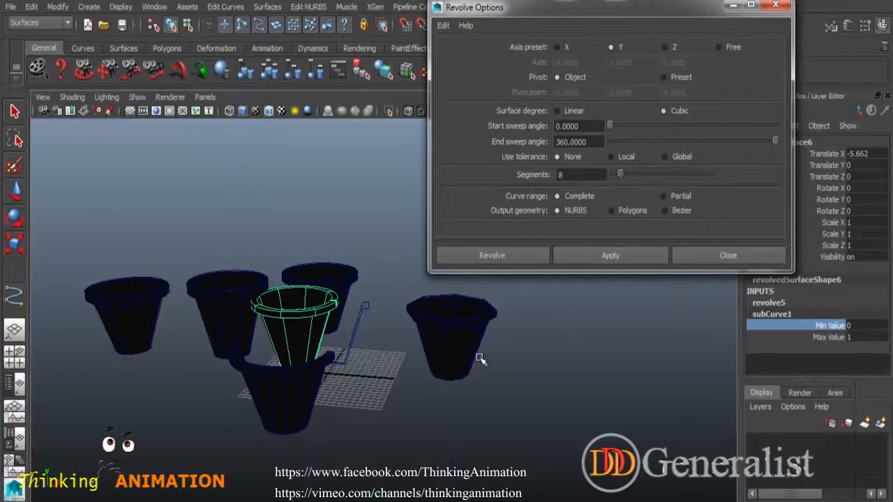
# Step: Select the partial-range pot and move it past the other pots to about -55.099 in Translate X
pyautogui.press('w')
pyautogui.moveTo(354, 376); pyautogui.dragTo(161, 334)
pyautogui.click(185, 343)
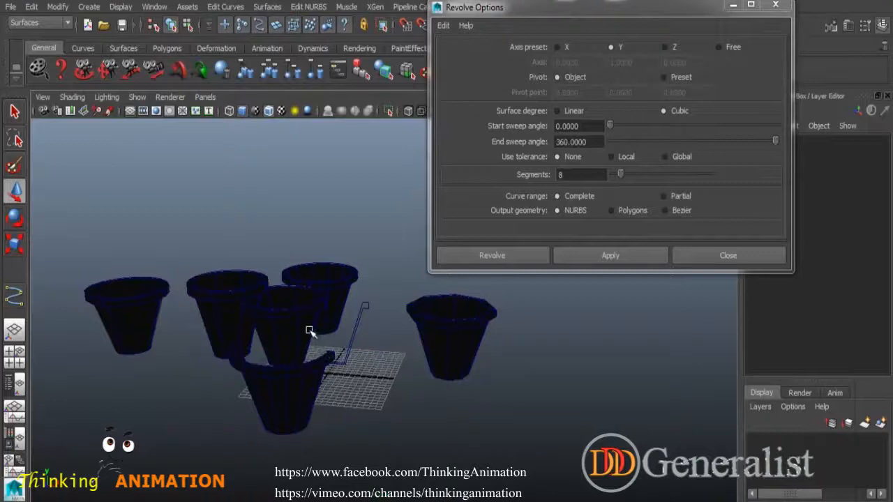
pyautogui.click(309, 330)
pyautogui.moveTo(357, 376); pyautogui.dragTo(100, 324)
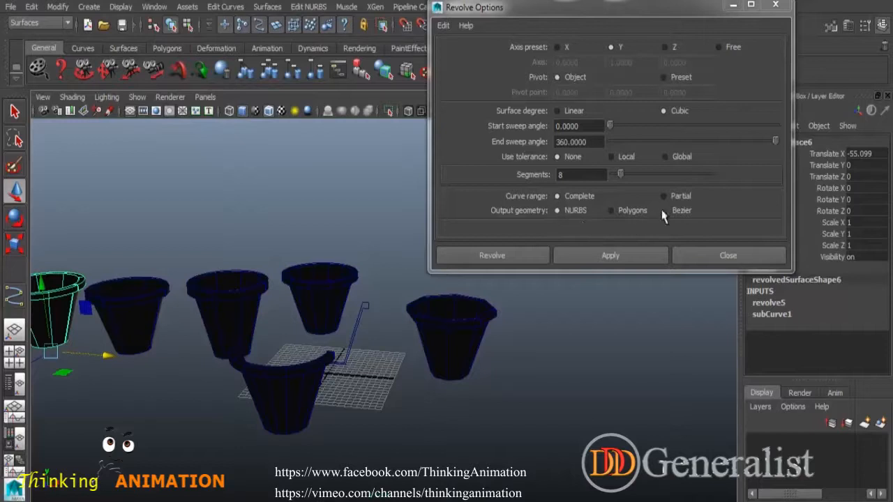
# Step: Revolve the profile curve with Polygons output geometry, using Triangles and the Standard fit tessellation method
pyautogui.click(364, 308)
pyautogui.click(625, 210)
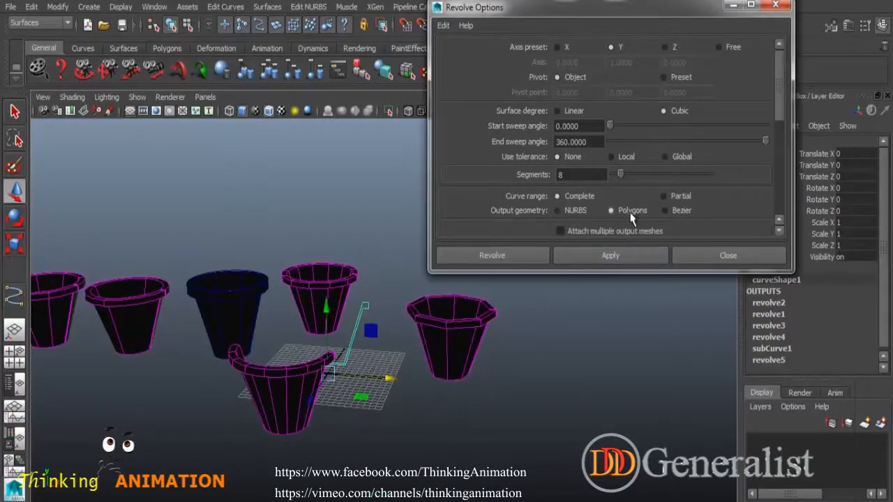
pyautogui.moveTo(779, 76); pyautogui.dragTo(784, 143)
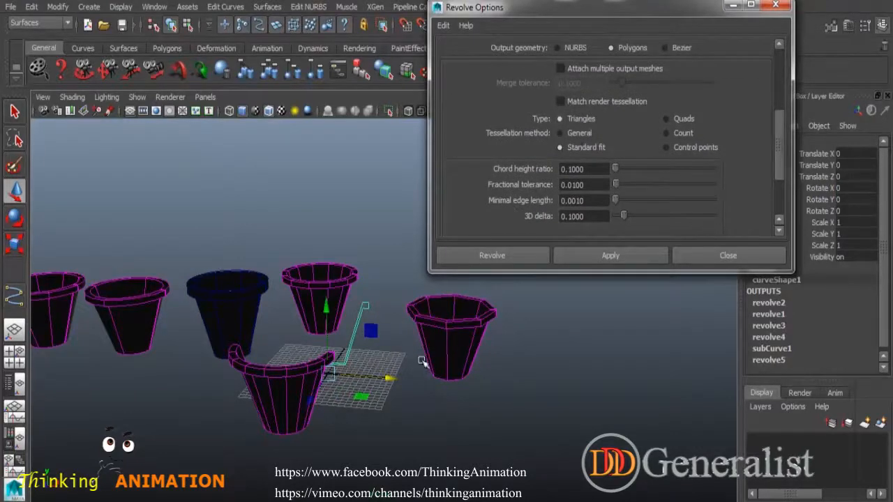
pyautogui.click(591, 256)
# Step: Move the triangulated polygon pot clear of the other pots to about 43.349 in Translate X
pyautogui.moveTo(404, 389); pyautogui.dragTo(523, 399)
pyautogui.keyDown('alt'); pyautogui.moveTo(522, 399); pyautogui.dragTo(568, 383, button='right'); pyautogui.keyUp('alt')
pyautogui.keyDown('alt'); pyautogui.moveTo(568, 384); pyautogui.dragTo(512, 388, button='middle'); pyautogui.keyUp('alt')
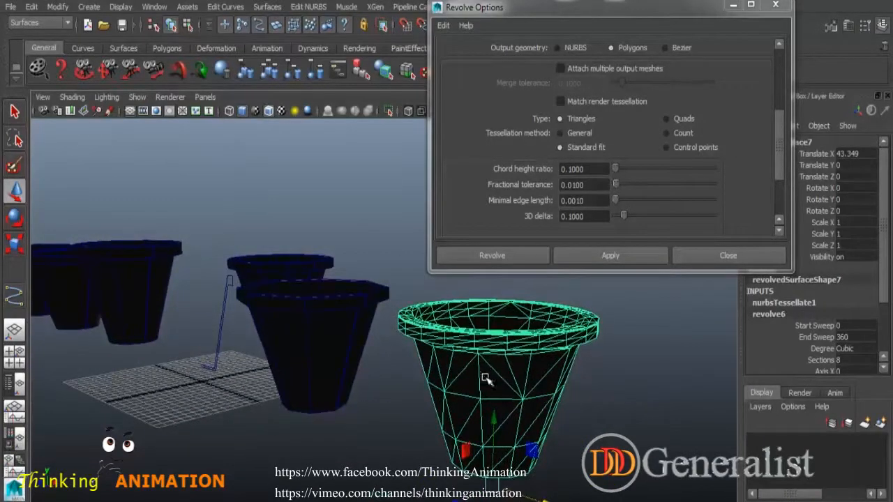
# Step: Change the polygon type to Quads and apply the revolve to the profile curve
pyautogui.click(675, 121)
pyautogui.keyDown('alt'); pyautogui.moveTo(343, 272); pyautogui.dragTo(360, 288); pyautogui.keyUp('alt')
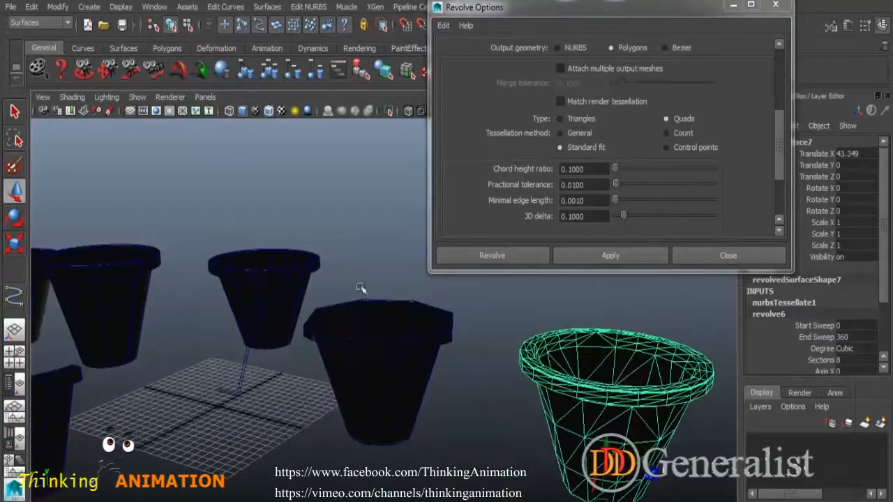
pyautogui.click(246, 368)
pyautogui.click(606, 256)
# Step: Move the quad polygon pot beyond the triangulated one to about 61.283 in Translate X
pyautogui.moveTo(277, 427); pyautogui.dragTo(474, 453)
pyautogui.click(490, 481)
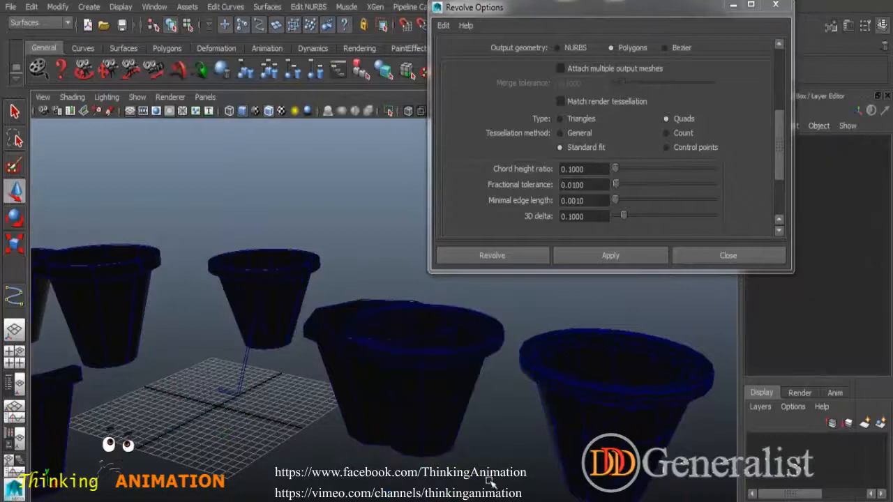
pyautogui.click(461, 400)
pyautogui.scroll(-6, 489, 471)
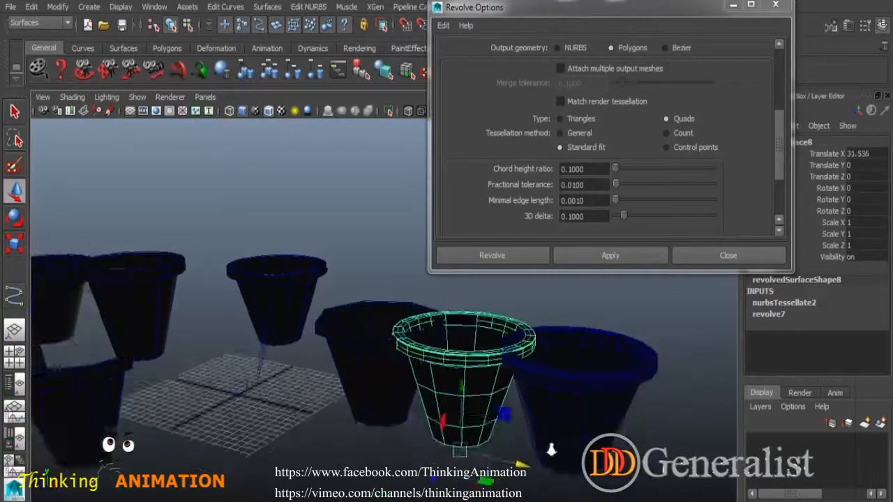
pyautogui.moveTo(482, 391); pyautogui.dragTo(440, 435)
pyautogui.keyDown('alt'); pyautogui.moveTo(440, 435); pyautogui.dragTo(502, 434, button='right'); pyautogui.keyUp('alt')
pyautogui.keyDown('alt'); pyautogui.moveTo(391, 394); pyautogui.dragTo(462, 385); pyautogui.keyUp('alt')
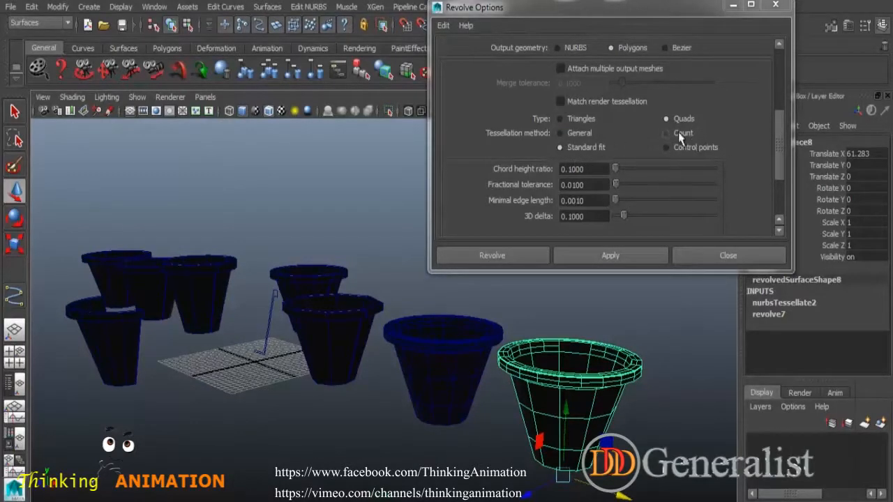
# Step: Compare all the revolved pots from several angles and review the upper Revolve options
pyautogui.keyDown('alt'); pyautogui.moveTo(474, 388); pyautogui.dragTo(316, 408); pyautogui.keyUp('alt')
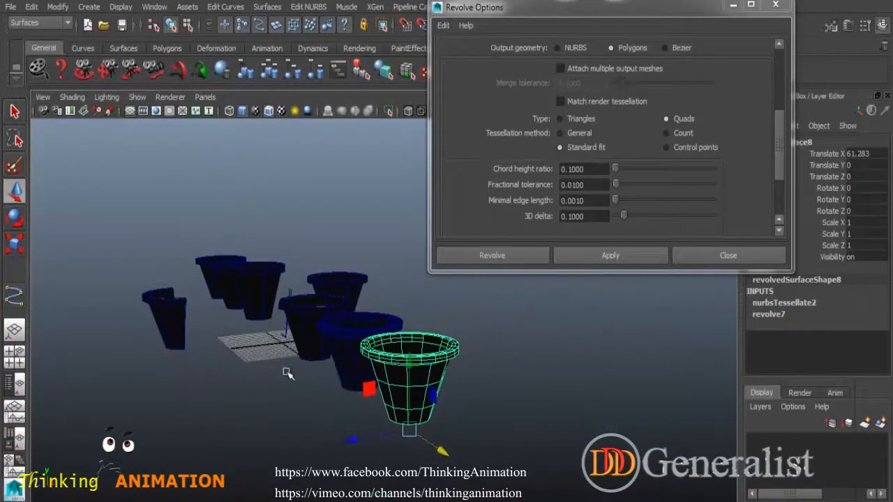
pyautogui.keyDown('alt'); pyautogui.moveTo(305, 387); pyautogui.dragTo(366, 376); pyautogui.keyUp('alt')
pyautogui.moveTo(779, 152); pyautogui.dragTo(787, 98)
pyautogui.moveTo(786, 105); pyautogui.dragTo(786, 85)
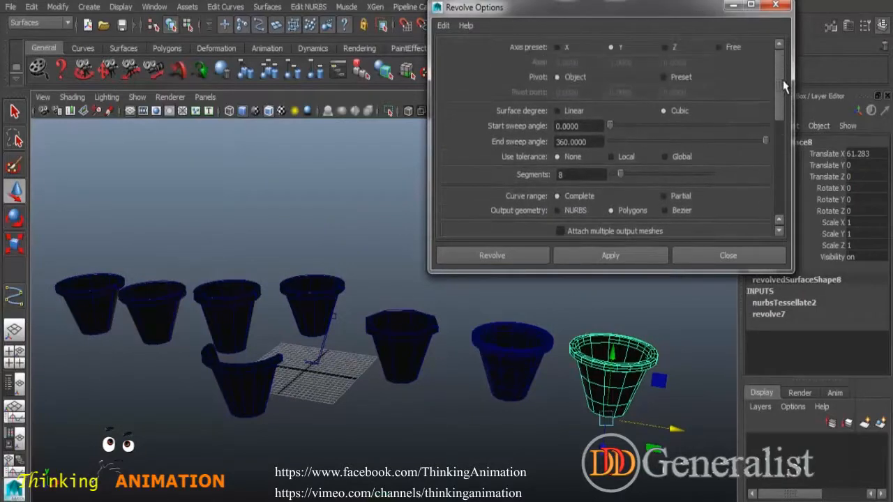
pyautogui.keyDown('alt'); pyautogui.moveTo(360, 388); pyautogui.dragTo(347, 372); pyautogui.keyUp('alt')
pyautogui.scroll(-4, 429, 388)
pyautogui.keyDown('alt'); pyautogui.moveTo(395, 386); pyautogui.dragTo(368, 387); pyautogui.keyUp('alt')
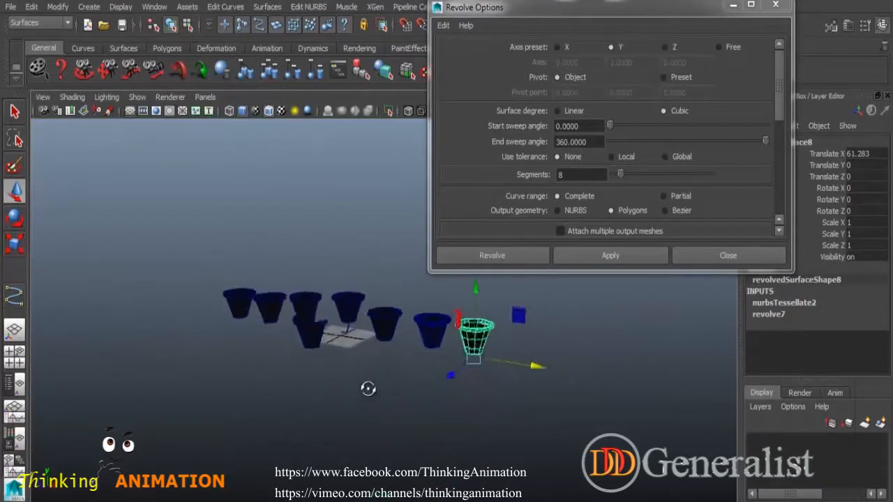
pyautogui.keyDown('alt'); pyautogui.moveTo(369, 387); pyautogui.dragTo(482, 466, button='right'); pyautogui.keyUp('alt')
pyautogui.keyDown('alt'); pyautogui.moveTo(390, 413); pyautogui.dragTo(405, 432); pyautogui.keyUp('alt')
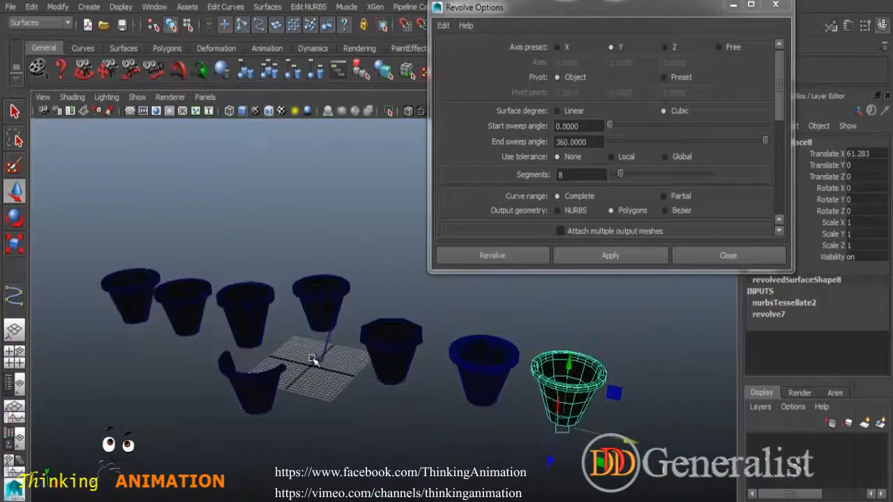
# Step: Select all the revolved pots and the profile curve, delete them, and close the Revolve options
pyautogui.moveTo(88, 240); pyautogui.dragTo(666, 479)
pyautogui.click(662, 481)
pyautogui.moveTo(108, 247); pyautogui.dragTo(614, 438)
pyautogui.click(555, 432)
pyautogui.moveTo(339, 210); pyautogui.dragTo(340, 245, button='right')
pyautogui.press('Delete')
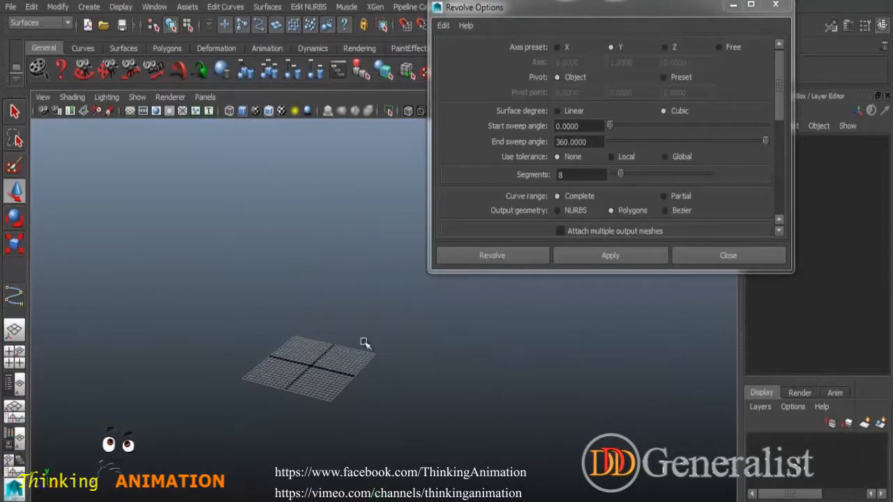
pyautogui.click(726, 256)
# Step: In the front view, start the CV Curve Tool with its curve degree set to 3 Cubic
pyautogui.press('space')
pyautogui.press('space')
pyautogui.keyDown('alt'); pyautogui.moveTo(453, 352); pyautogui.dragTo(312, 163, button='middle'); pyautogui.keyUp('alt')
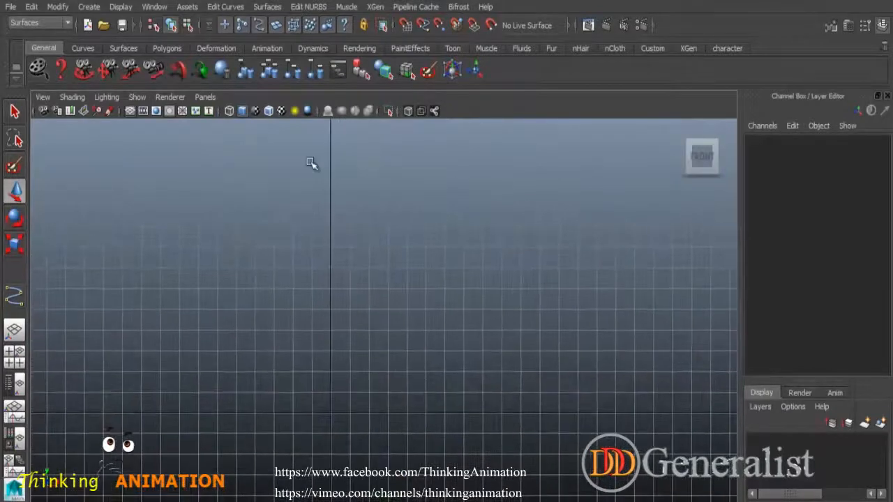
pyautogui.click(91, 7)
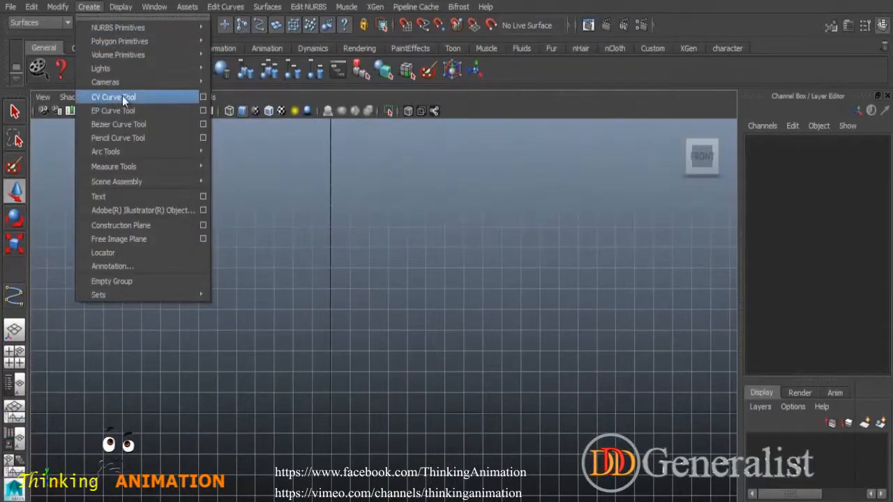
pyautogui.click(204, 97)
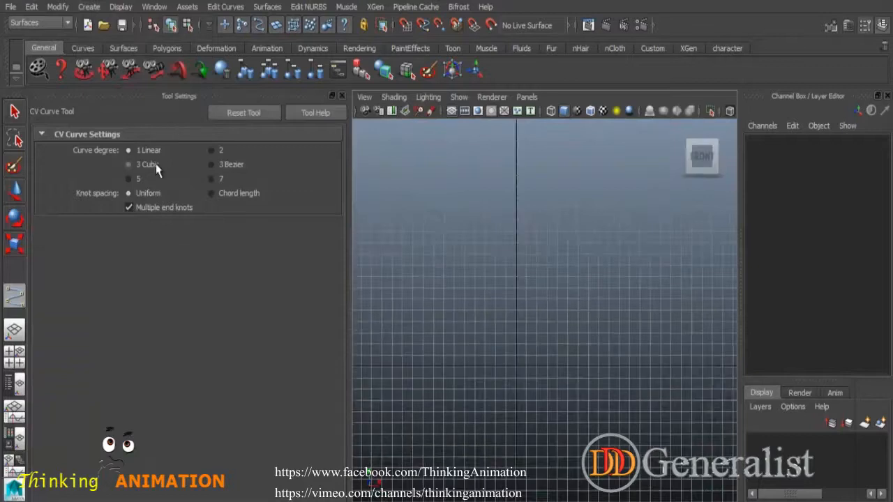
pyautogui.click(341, 95)
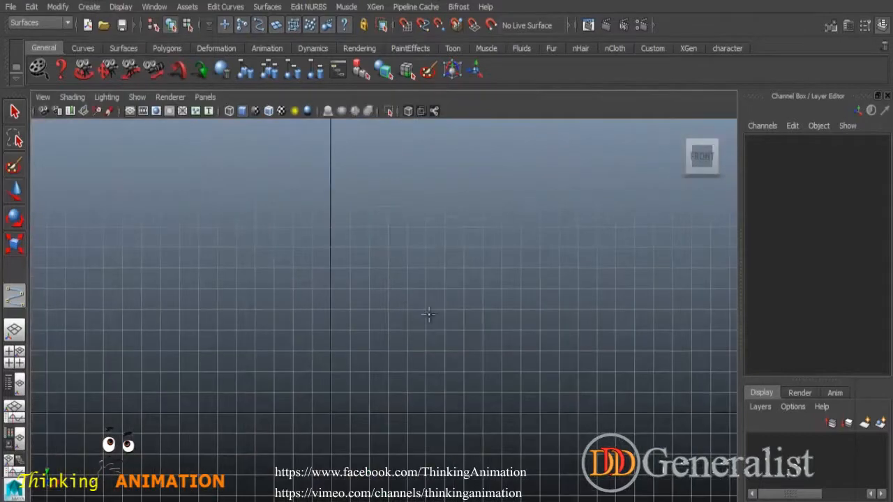
# Step: Draw the flared neck and small protruding collar of a candle stand profile just beside the vertical axis
pyautogui.keyDown('alt'); pyautogui.moveTo(429, 315); pyautogui.dragTo(391, 319, button='middle'); pyautogui.keyUp('alt')
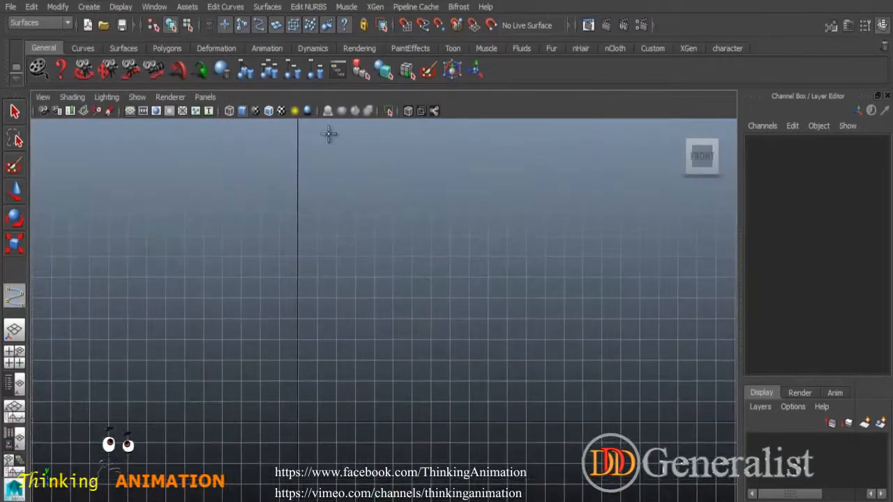
pyautogui.click(329, 134)
pyautogui.click(313, 157)
pyautogui.click(311, 183)
pyautogui.click(315, 203)
pyautogui.click(322, 212)
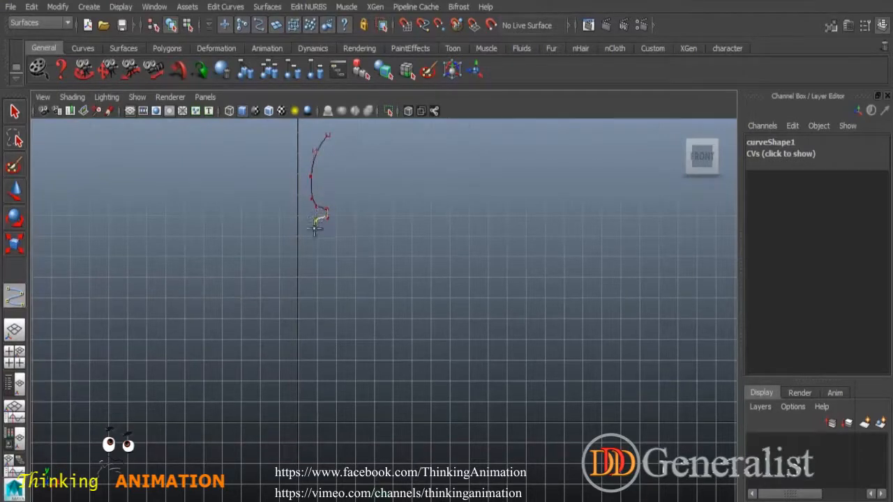
# Step: Continue the profile through the stem, wide upturned plate and flared base, finishing it grid-snapped on the vertical axis
pyautogui.click(311, 279)
pyautogui.click(315, 302)
pyautogui.click(327, 306)
pyautogui.click(360, 303)
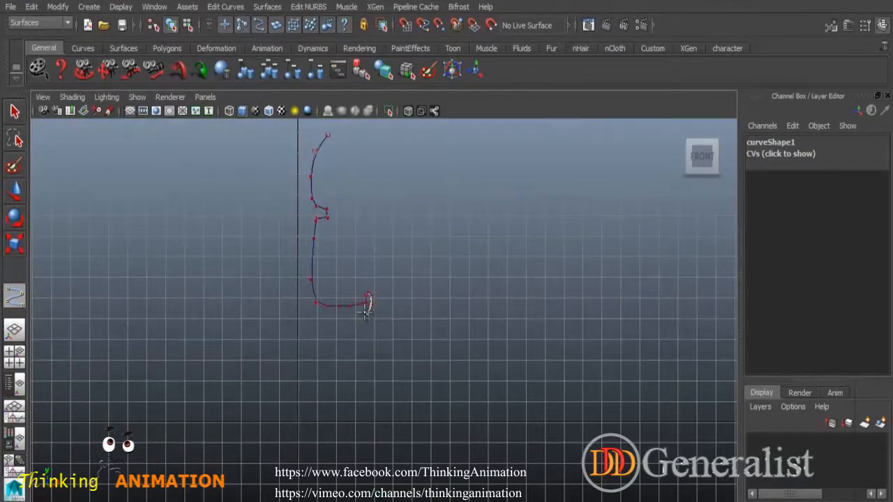
pyautogui.click(328, 314)
pyautogui.moveTo(313, 332)
pyautogui.mouseDown()
pyautogui.moveTo(314, 387)
pyautogui.moveTo(329, 427)
pyautogui.mouseUp()
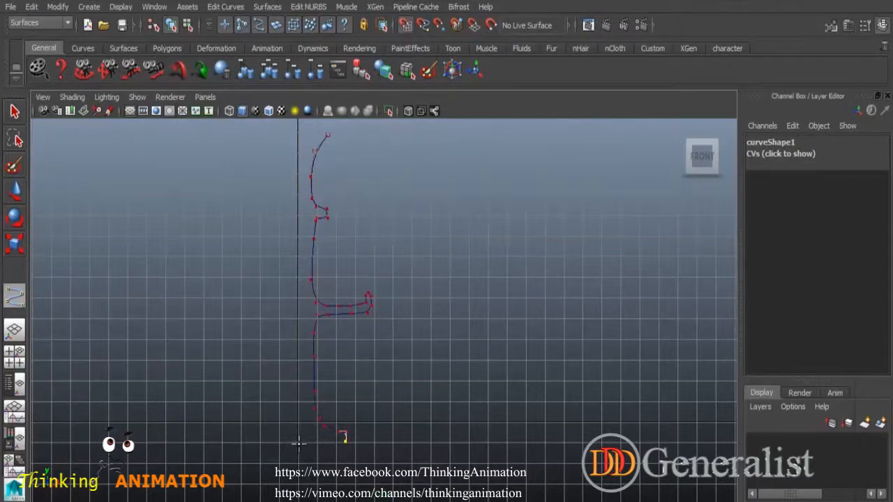
pyautogui.press('w')
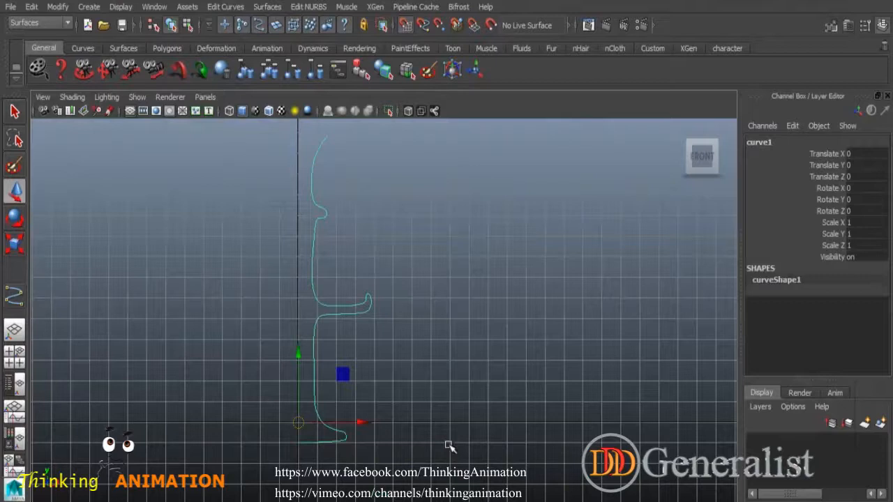
pyautogui.click(406, 26)
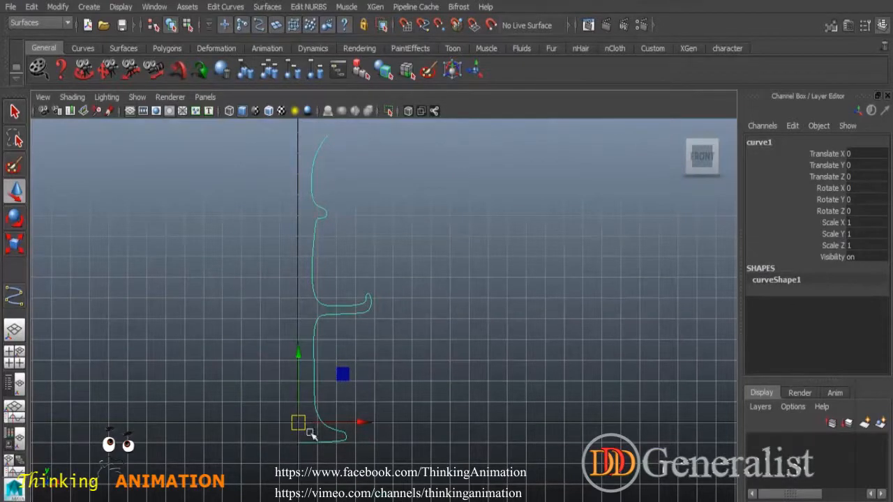
# Step: Reset the Revolve options to their defaults and revolve the candle stand profile curve
pyautogui.click(481, 300)
pyautogui.click(374, 311)
pyautogui.click(267, 7)
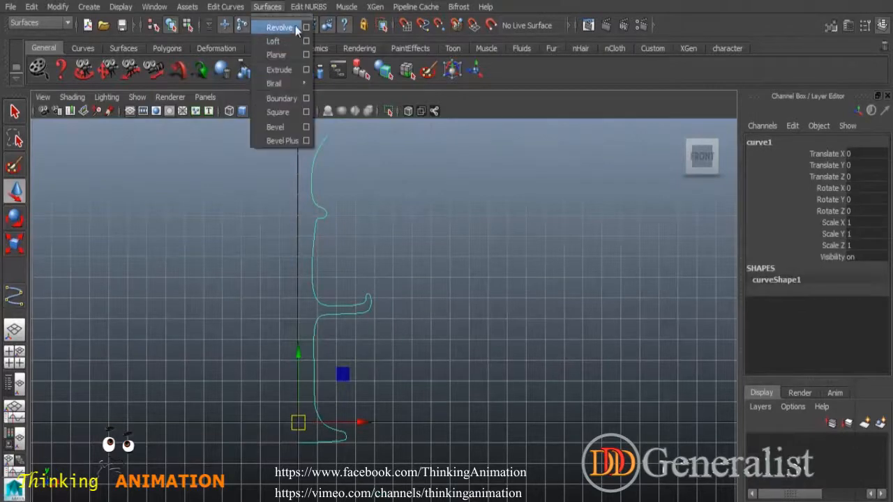
pyautogui.click(305, 27)
pyautogui.click(444, 26)
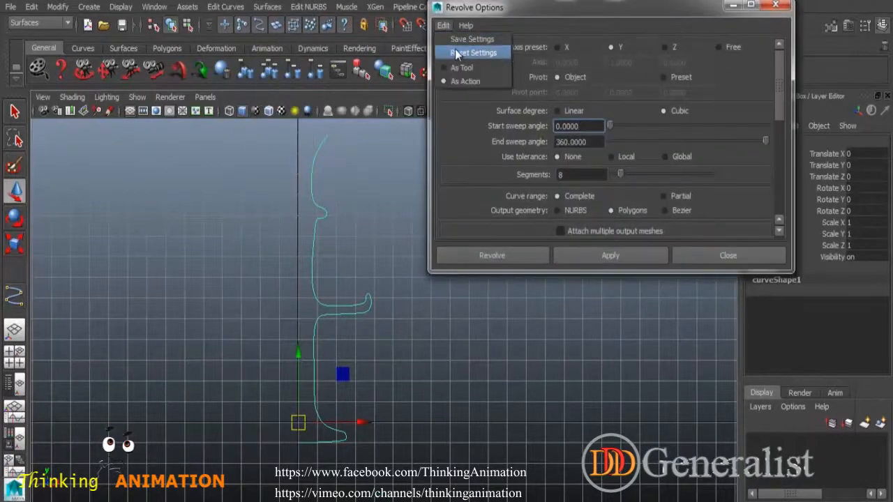
pyautogui.click(457, 52)
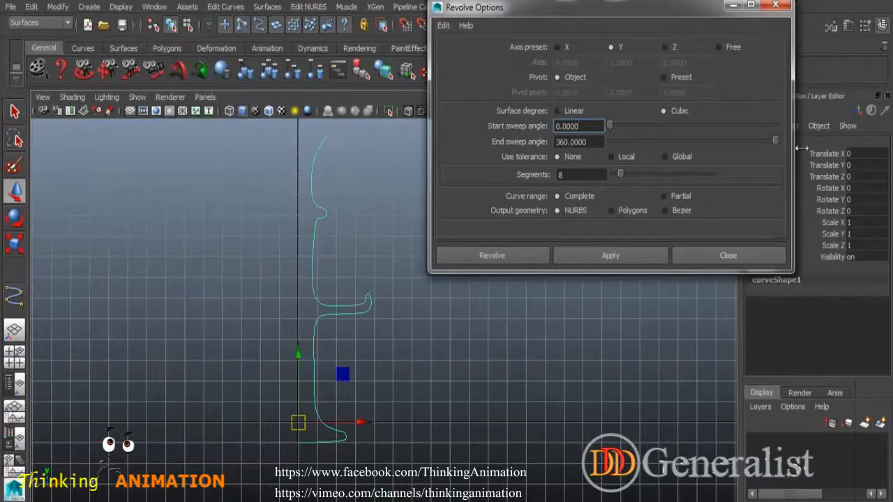
pyautogui.click(509, 256)
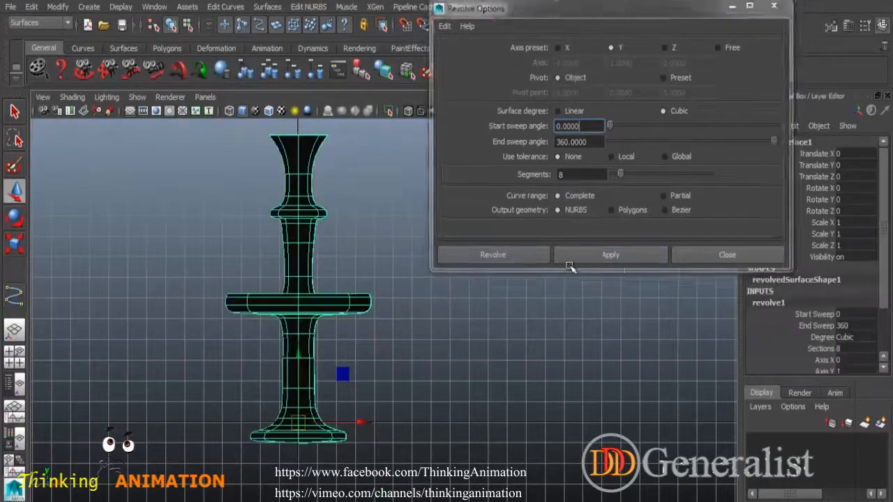
# Step: Examine the revolved candle stand in the perspective view from several angles and distances
pyautogui.click(518, 286)
pyautogui.press('space')
pyautogui.press('space')
pyautogui.keyDown('alt'); pyautogui.moveTo(404, 378); pyautogui.dragTo(368, 322); pyautogui.keyUp('alt')
pyautogui.keyDown('alt'); pyautogui.moveTo(369, 322); pyautogui.dragTo(430, 419, button='right'); pyautogui.keyUp('alt')
pyautogui.keyDown('alt'); pyautogui.moveTo(349, 335); pyautogui.dragTo(335, 386); pyautogui.keyUp('alt')
pyautogui.keyDown('alt'); pyautogui.moveTo(354, 370); pyautogui.dragTo(488, 348, button='middle'); pyautogui.keyUp('alt')
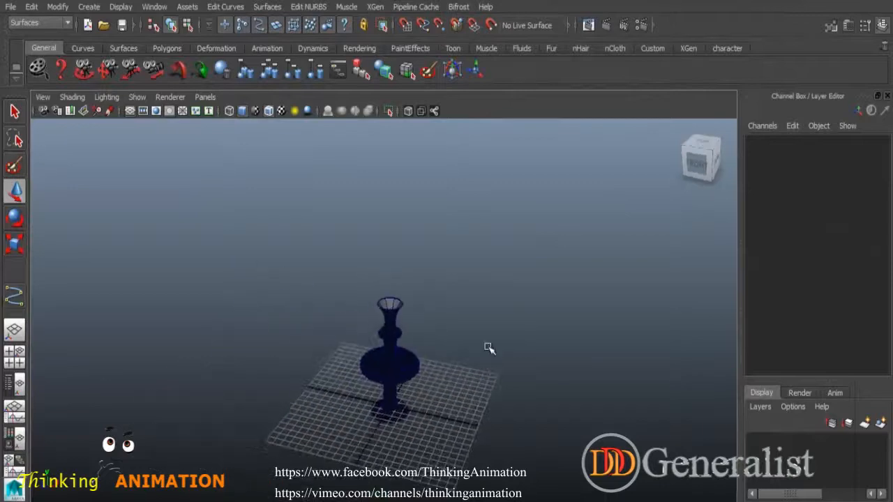
pyautogui.keyDown('alt'); pyautogui.moveTo(489, 348); pyautogui.dragTo(531, 425, button='right'); pyautogui.keyUp('alt')
pyautogui.keyDown('alt'); pyautogui.moveTo(532, 425); pyautogui.dragTo(536, 402); pyautogui.keyUp('alt')
pyautogui.keyDown('alt'); pyautogui.moveTo(578, 448); pyautogui.dragTo(586, 418, button='middle'); pyautogui.keyUp('alt')
pyautogui.keyDown('alt'); pyautogui.moveTo(585, 418); pyautogui.dragTo(546, 396, button='right'); pyautogui.keyUp('alt')
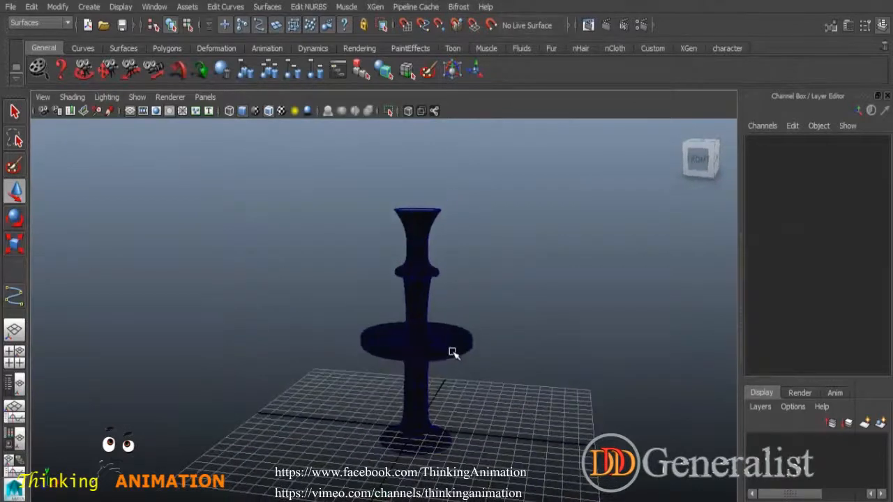
# Step: Move the revolved candle stand away from its profile curve to about -5.831 in Translate X
pyautogui.click(451, 352)
pyautogui.moveTo(472, 432); pyautogui.dragTo(389, 423)
pyautogui.keyDown('alt'); pyautogui.moveTo(346, 413); pyautogui.dragTo(403, 354); pyautogui.keyUp('alt')
# Step: Delete the candle stand surface together with its profile curve in the front view
pyautogui.press('space')
pyautogui.press('space')
pyautogui.keyDown('alt'); pyautogui.moveTo(484, 273); pyautogui.dragTo(496, 301, button='middle'); pyautogui.keyUp('alt')
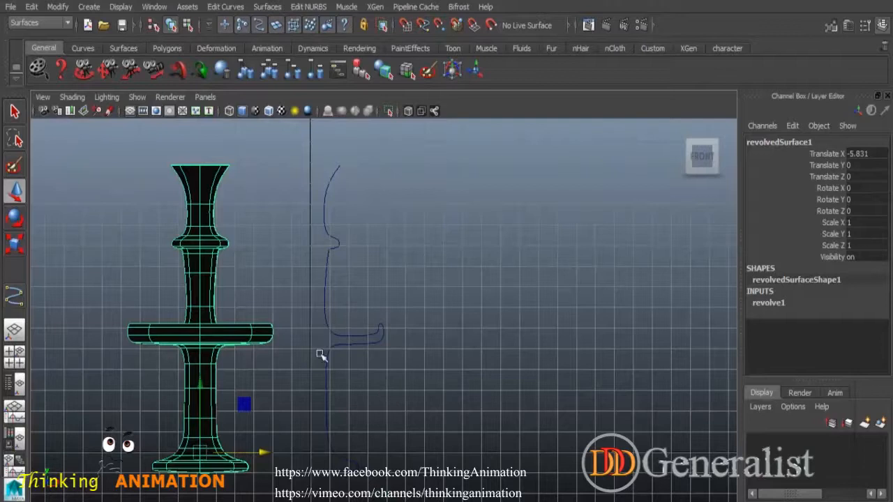
pyautogui.keyDown('shift'); pyautogui.moveTo(470, 353); pyautogui.dragTo(472, 353); pyautogui.keyUp('shift')
pyautogui.press('Delete')
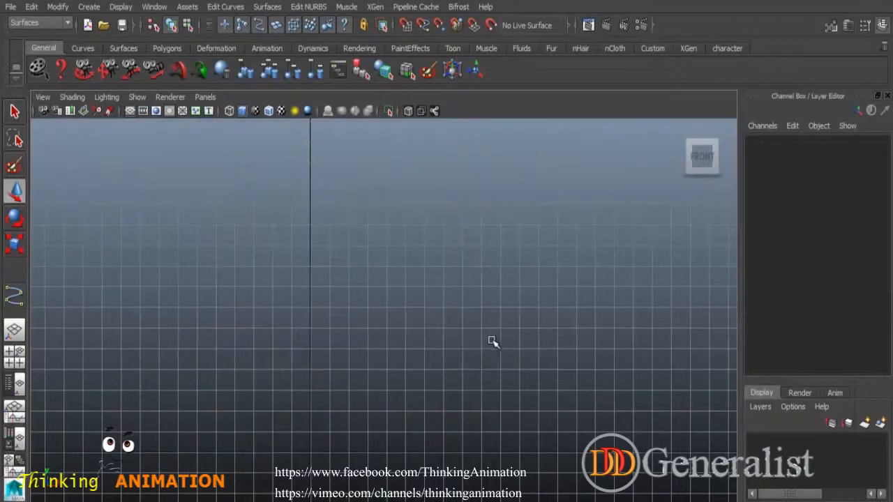
# Step: Begin a new CV curve with its first point grid-snapped on the vertical axis, one grid unit above the origin
pyautogui.click(89, 7)
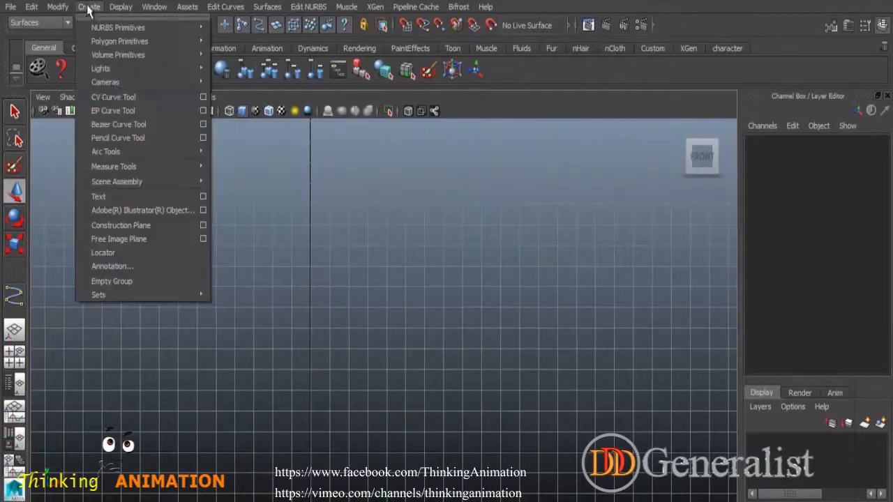
pyautogui.click(146, 99)
pyautogui.keyDown('alt'); pyautogui.moveTo(405, 334); pyautogui.dragTo(429, 279, button='middle'); pyautogui.keyUp('alt')
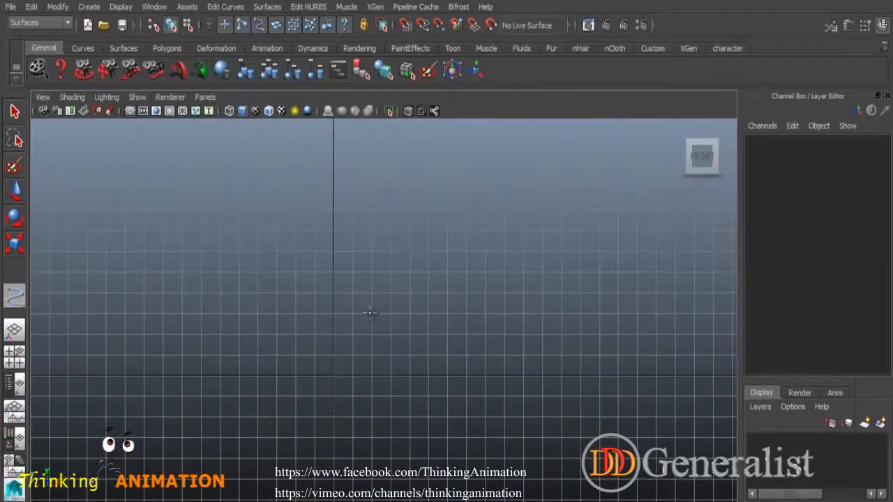
pyautogui.click(406, 25)
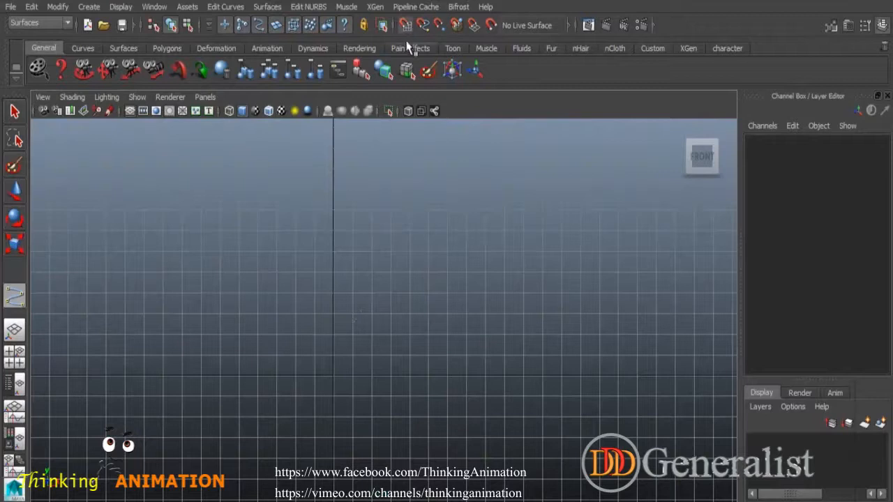
pyautogui.click(334, 356)
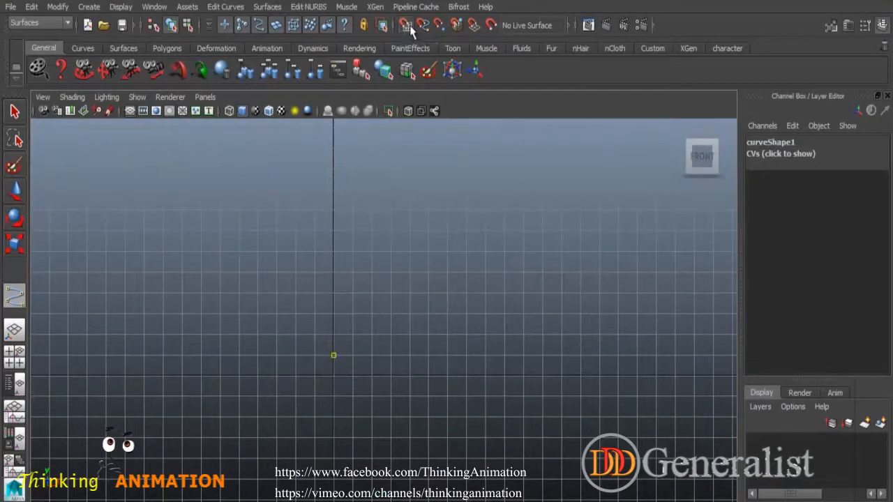
# Step: Without grid snapping, draw the shallow dish's inner floor outward and its inner wall up to the rim
pyautogui.click(444, 359)
pyautogui.click(470, 357)
pyautogui.click(485, 354)
pyautogui.click(490, 342)
pyautogui.click(493, 322)
pyautogui.click(493, 309)
# Step: Round the rim, draw the outer wall and underside back to the grid-snapped origin, and complete the curve
pyautogui.click(499, 311)
pyautogui.click(507, 317)
pyautogui.click(454, 369)
pyautogui.click(405, 25)
pyautogui.click(336, 374)
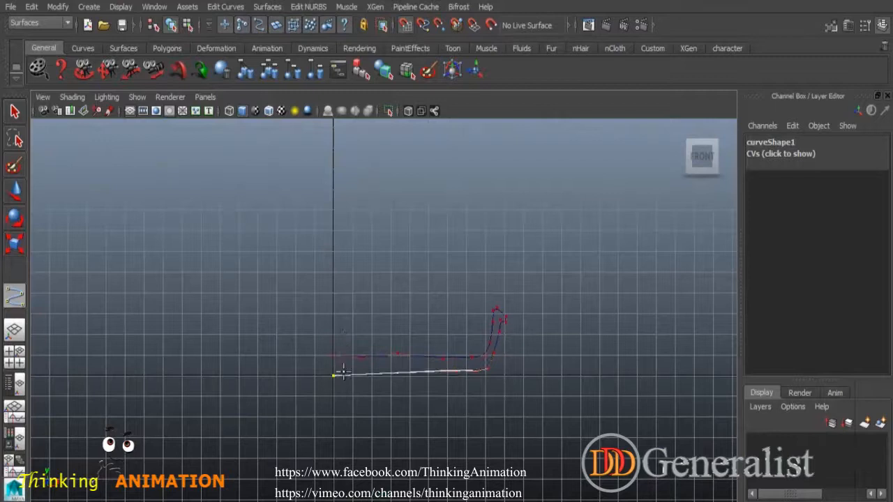
pyautogui.press('w')
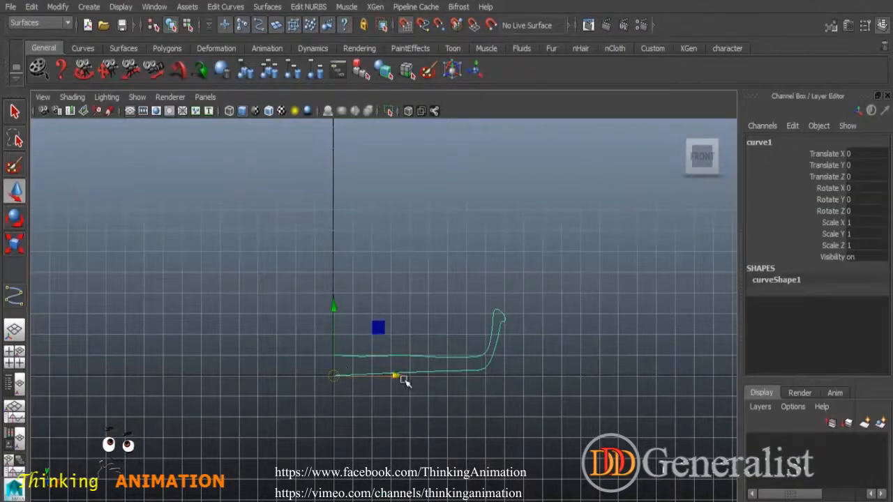
# Step: Raise the curve's end control vertex at the origin to level the underside, then reselect the whole curve
pyautogui.moveTo(425, 372); pyautogui.dragTo(354, 235, button='right')
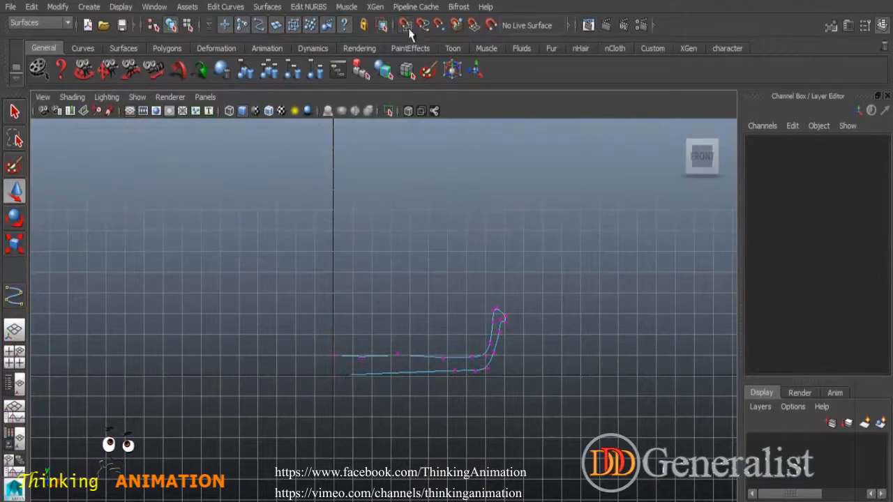
pyautogui.click(331, 376)
pyautogui.moveTo(337, 313); pyautogui.dragTo(337, 299)
pyautogui.click(421, 309)
pyautogui.moveTo(496, 315); pyautogui.dragTo(562, 210, button='right')
pyautogui.moveTo(484, 292); pyautogui.dragTo(529, 388)
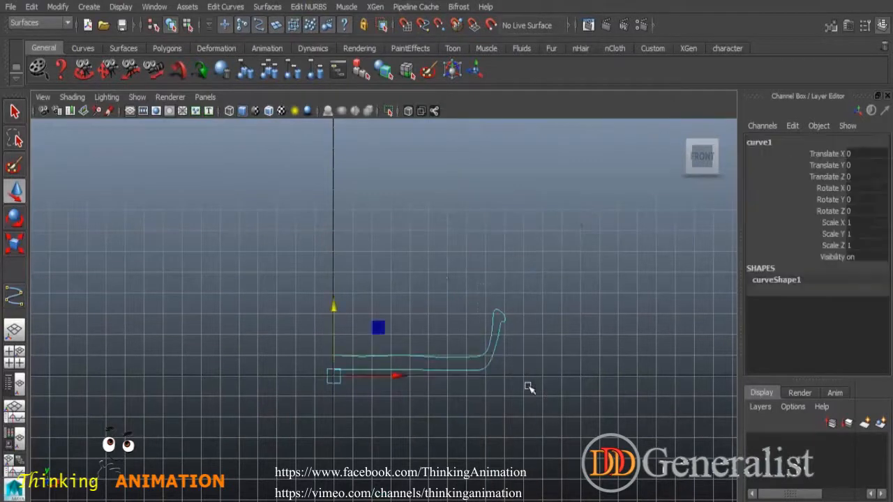
# Step: Revolve the dish profile curve and view the resulting surface in the perspective view
pyautogui.click(267, 7)
pyautogui.click(286, 28)
pyautogui.press('space')
pyautogui.press('space')
pyautogui.keyDown('alt'); pyautogui.moveTo(404, 357); pyautogui.dragTo(488, 288); pyautogui.keyUp('alt')
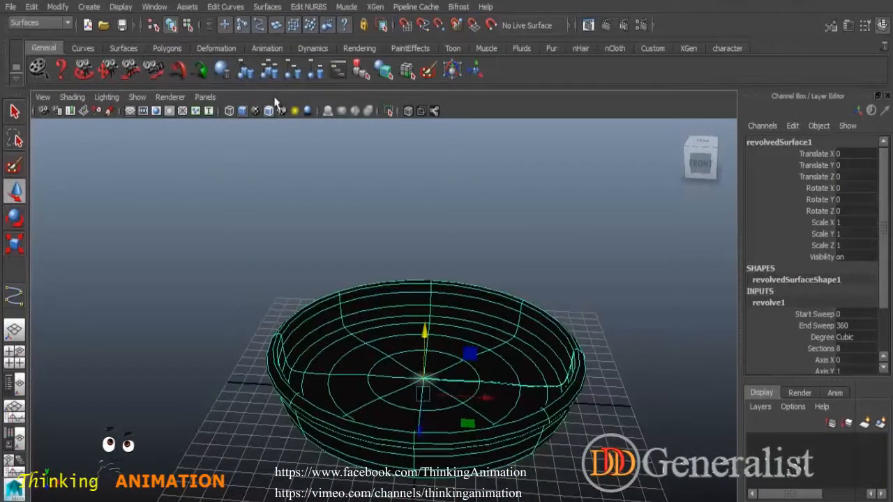
# Step: Scale the revolved dish narrower along X and flatten it along Y
pyautogui.press('r')
pyautogui.moveTo(482, 398); pyautogui.dragTo(437, 267)
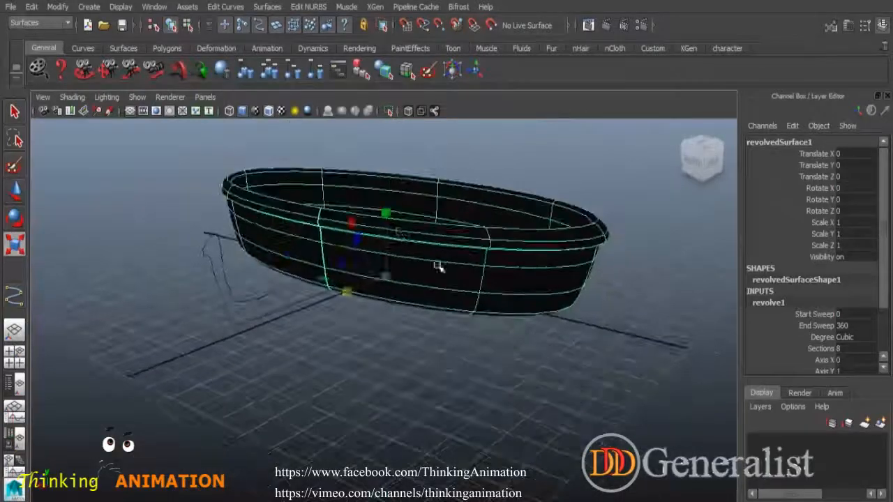
pyautogui.moveTo(387, 213); pyautogui.dragTo(482, 293)
# Step: Select the control vertices at one long end of the dish and move them inward to shorten that end
pyautogui.moveTo(514, 218); pyautogui.dragTo(453, 211, button='right')
pyautogui.moveTo(518, 212); pyautogui.dragTo(605, 336)
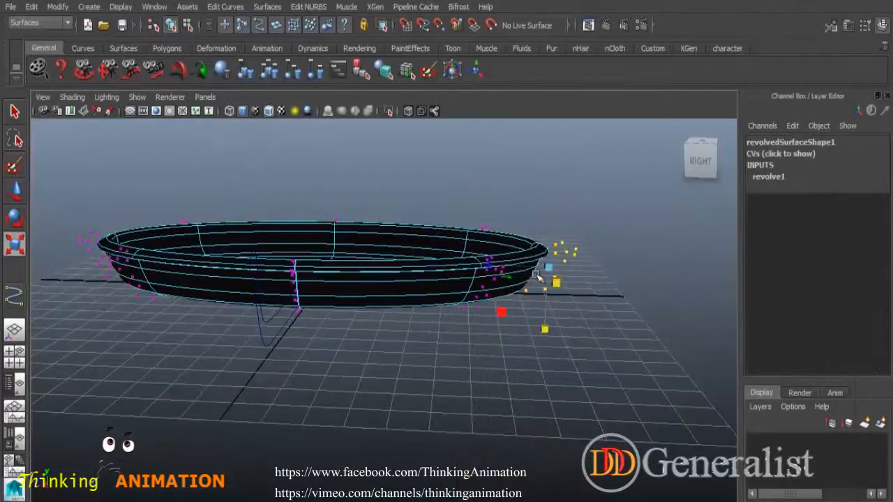
pyautogui.press('w')
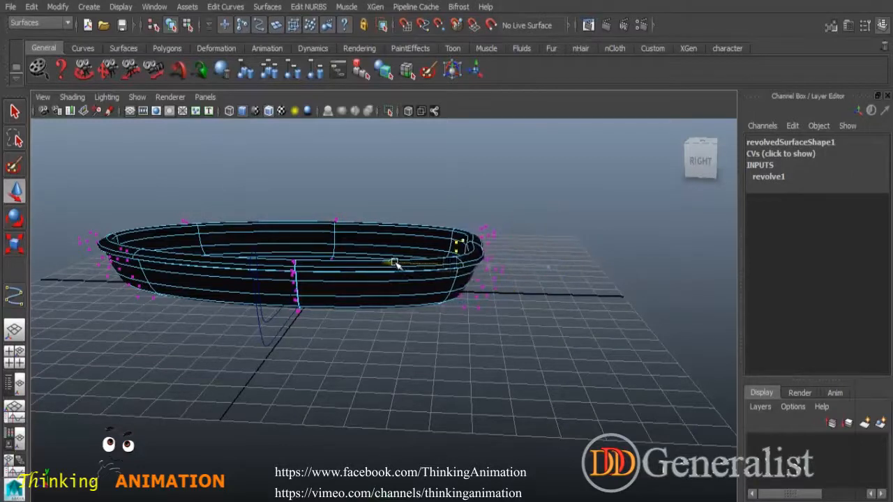
pyautogui.keyDown('alt'); pyautogui.moveTo(490, 328); pyautogui.dragTo(464, 392); pyautogui.keyUp('alt')
pyautogui.moveTo(432, 201); pyautogui.dragTo(438, 203)
# Step: Scale the dish's middle row of control vertices narrower and widen those at the far end, then leave control vertex editing
pyautogui.keyDown('alt'); pyautogui.moveTo(465, 341); pyautogui.dragTo(381, 297); pyautogui.keyUp('alt')
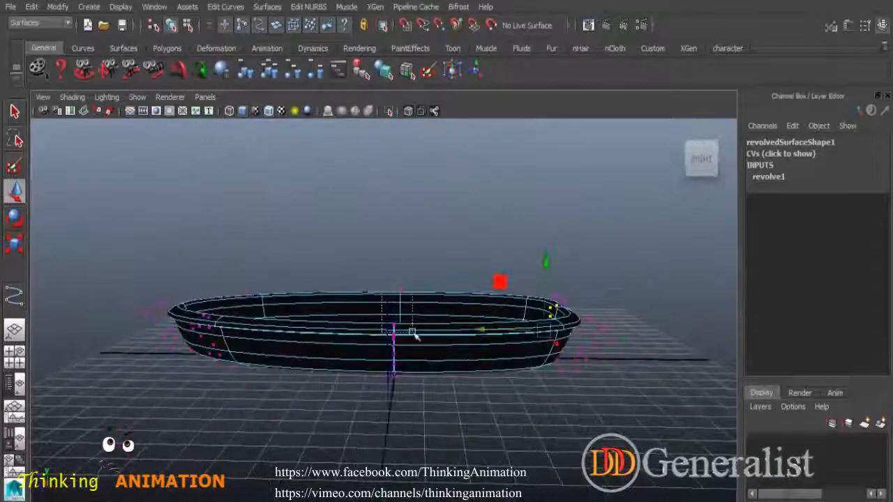
pyautogui.keyDown('alt'); pyautogui.moveTo(432, 397); pyautogui.dragTo(230, 258); pyautogui.keyUp('alt')
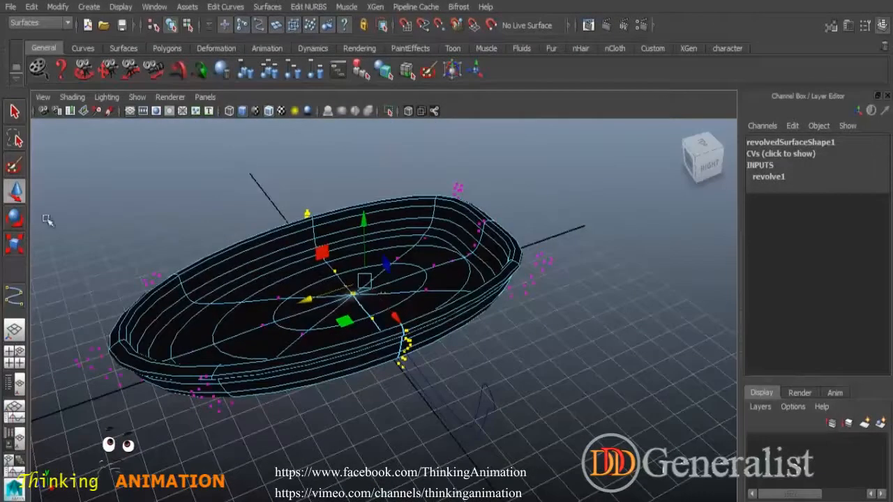
pyautogui.click(16, 244)
pyautogui.keyDown('alt'); pyautogui.moveTo(273, 299); pyautogui.dragTo(404, 328); pyautogui.keyUp('alt')
pyautogui.moveTo(357, 300); pyautogui.dragTo(104, 335)
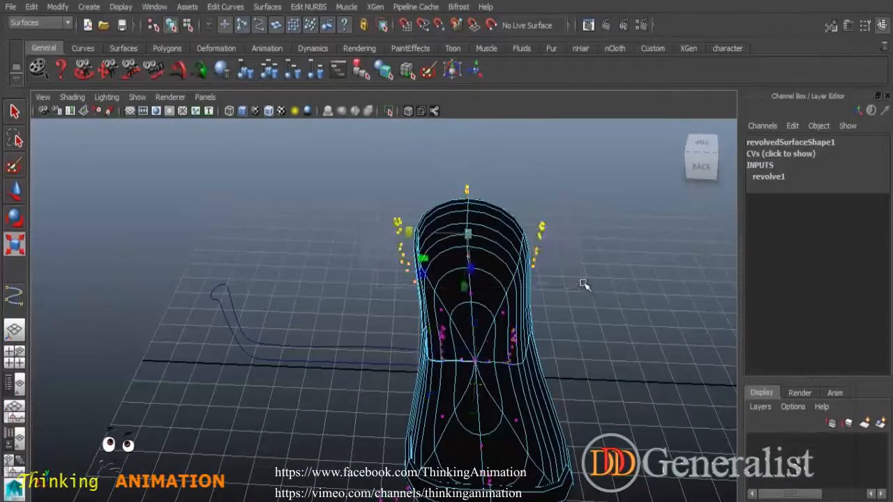
pyautogui.keyDown('alt'); pyautogui.moveTo(544, 223); pyautogui.dragTo(488, 295); pyautogui.keyUp('alt')
pyautogui.moveTo(510, 219); pyautogui.dragTo(578, 205, button='right')
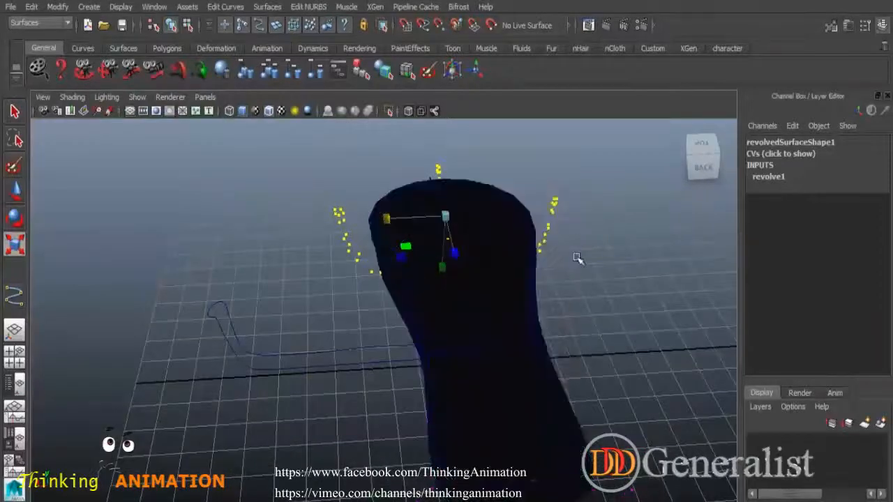
# Step: Delete the reshaped dish together with its profile curve to empty the scene
pyautogui.click(576, 259)
pyautogui.click(490, 323)
pyautogui.keyDown('alt'); pyautogui.moveTo(490, 323); pyautogui.dragTo(434, 374); pyautogui.keyUp('alt')
pyautogui.keyDown('alt'); pyautogui.moveTo(507, 370); pyautogui.dragTo(483, 392); pyautogui.keyUp('alt')
pyautogui.keyDown('alt'); pyautogui.moveTo(391, 300); pyautogui.dragTo(450, 340); pyautogui.keyUp('alt')
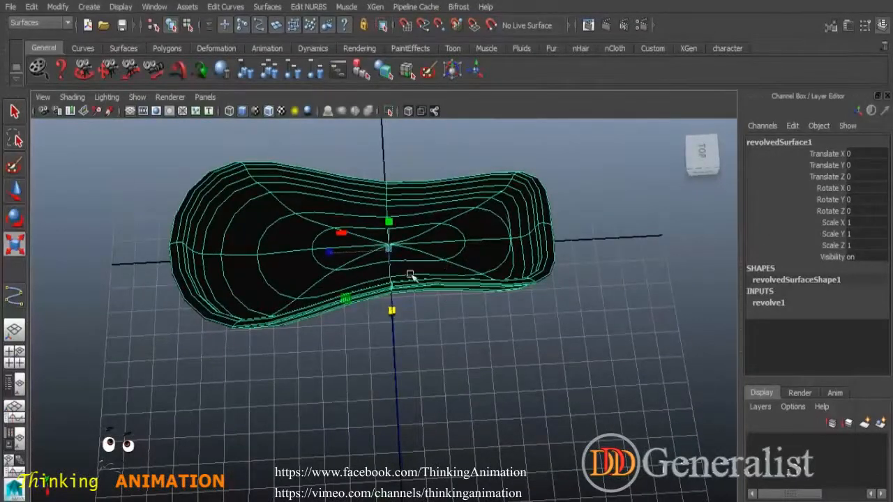
pyautogui.keyDown('alt'); pyautogui.moveTo(431, 301); pyautogui.dragTo(484, 311); pyautogui.keyUp('alt')
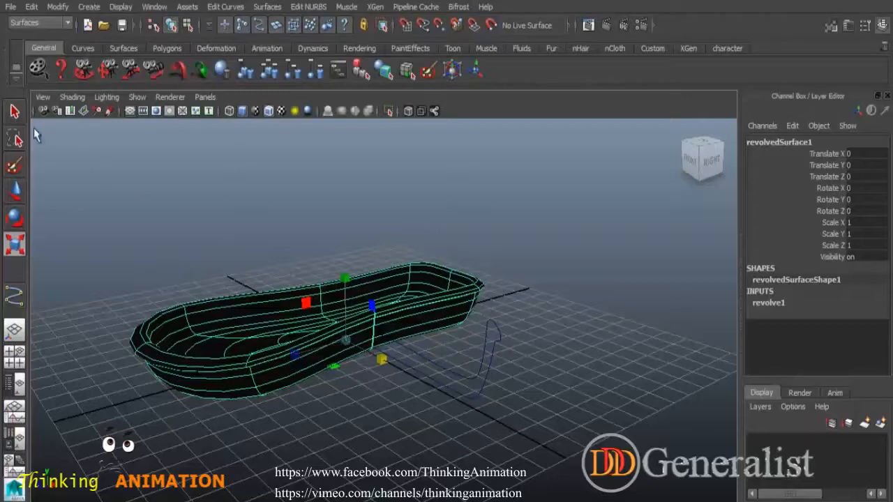
pyautogui.click(15, 113)
pyautogui.click(330, 183)
pyautogui.click(450, 308)
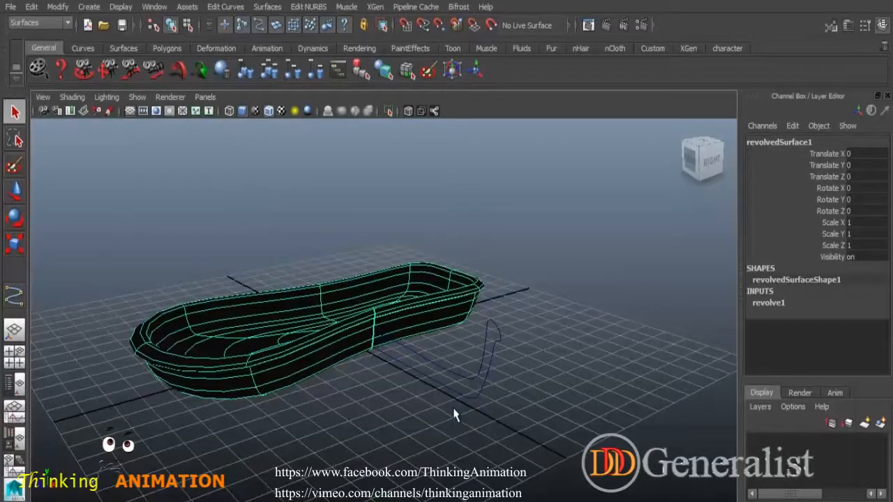
pyautogui.moveTo(372, 263); pyautogui.dragTo(536, 414)
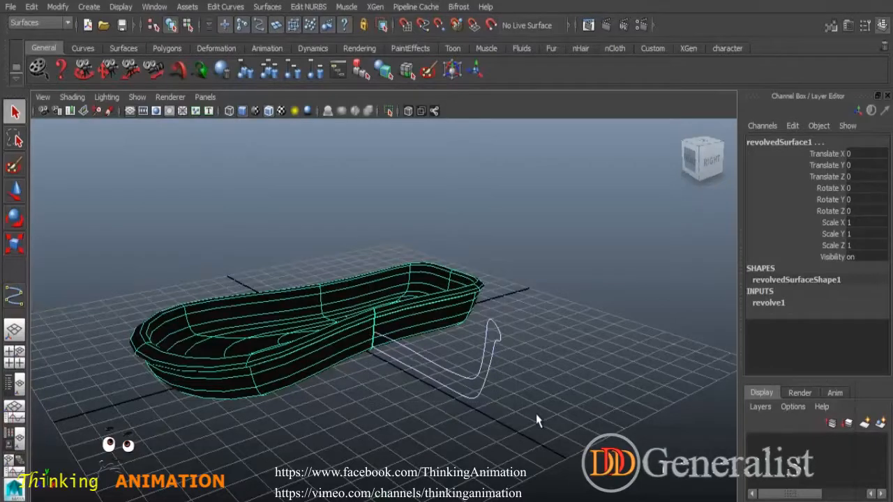
pyautogui.press('Delete')
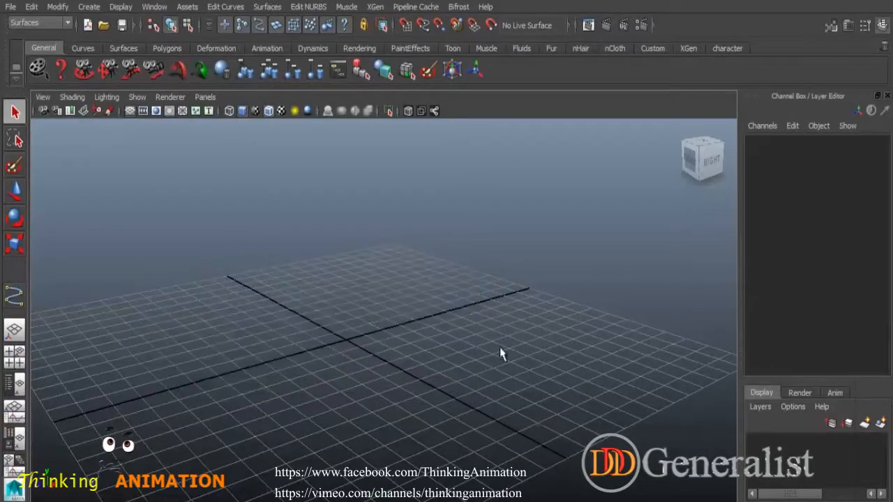
# Step: With the EP Curve Tool, draw a five-point symmetrical arch in the front view, snapped to the grid, 6 units wide and 8 high
pyautogui.click(270, 8)
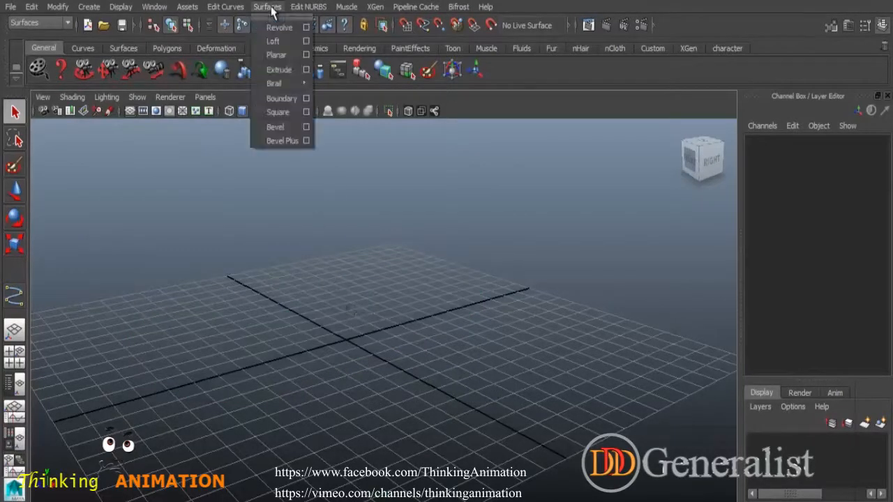
pyautogui.click(351, 211)
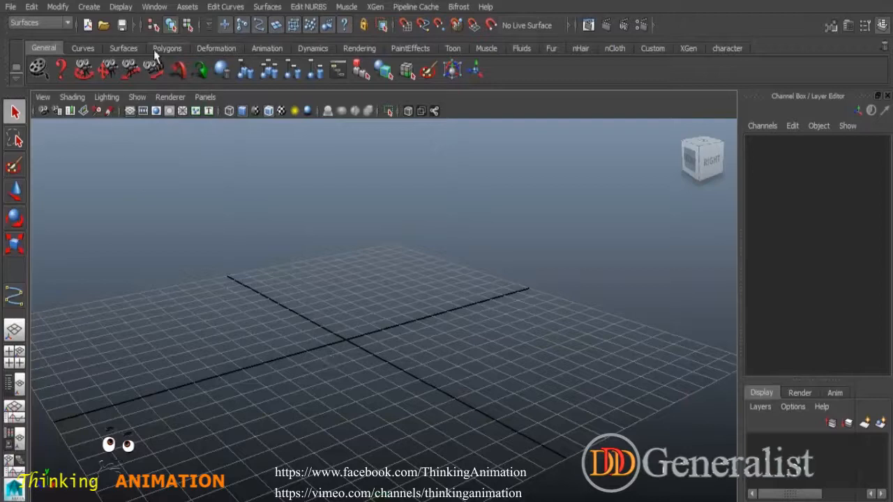
pyautogui.click(89, 6)
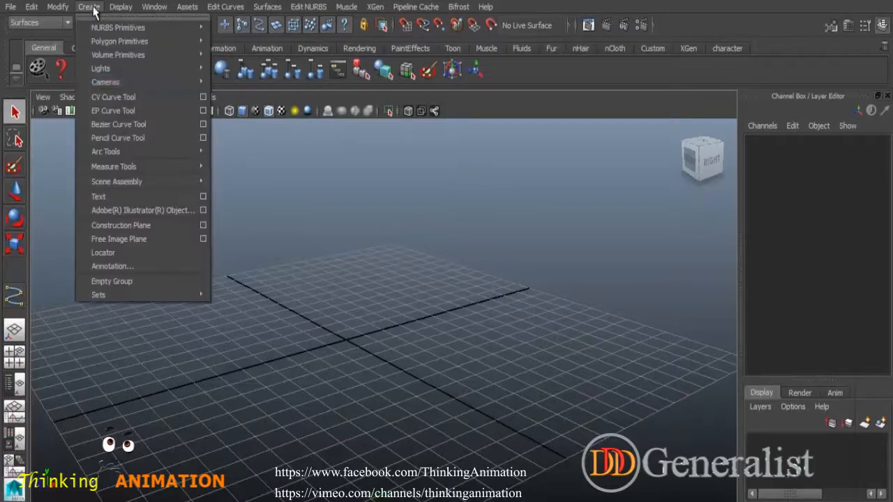
pyautogui.click(112, 111)
pyautogui.press('space')
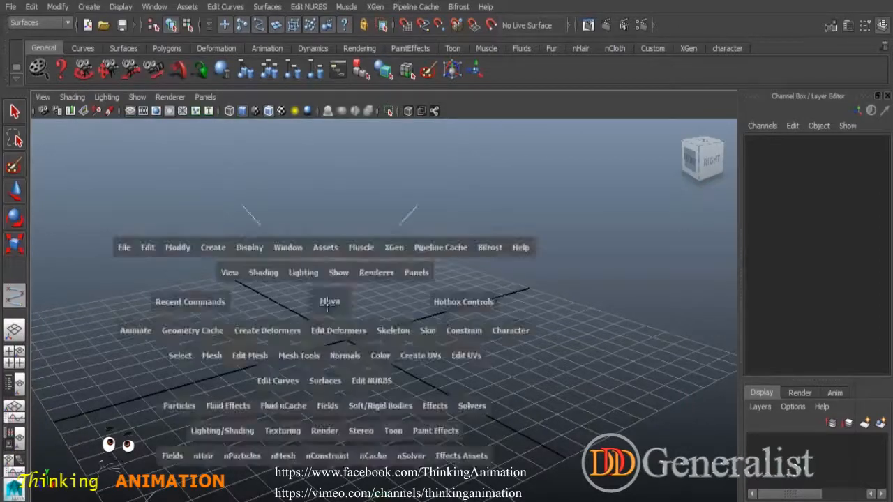
pyautogui.press('space')
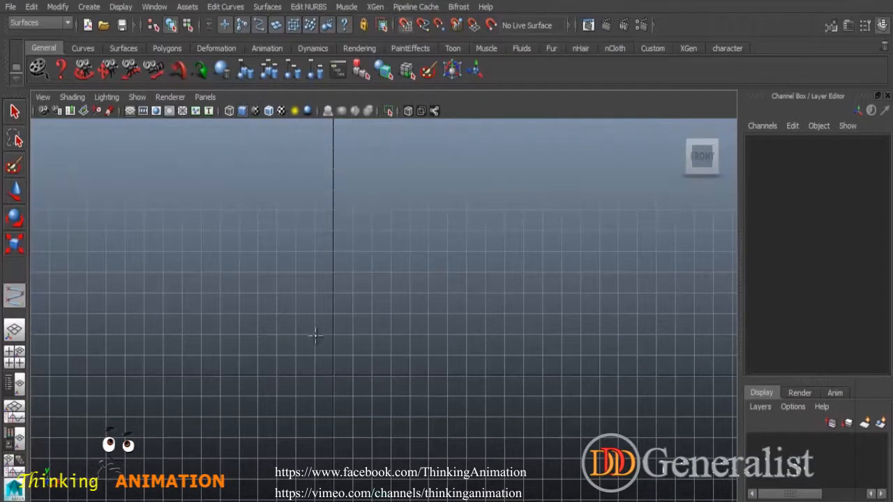
pyautogui.click(277, 374)
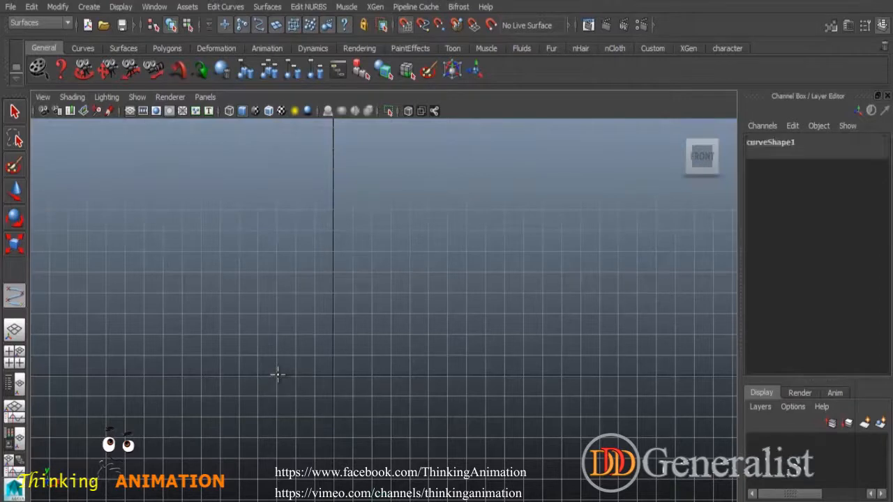
pyautogui.click(277, 273)
pyautogui.click(334, 209)
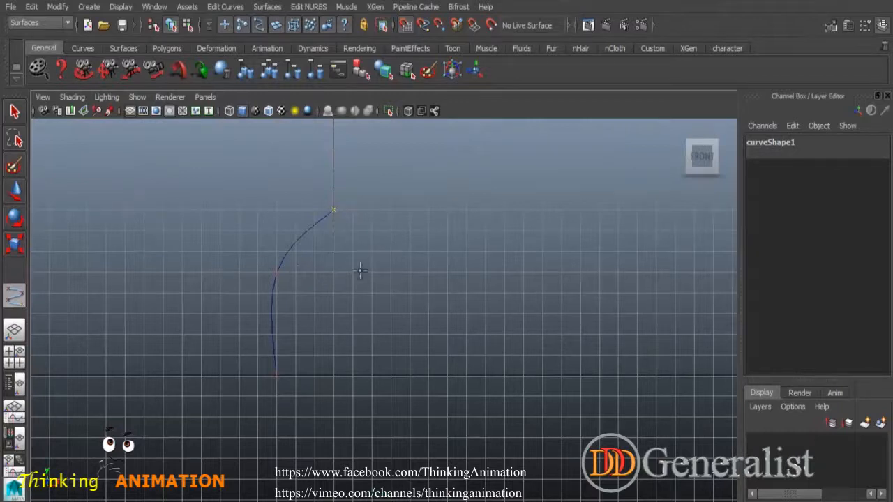
pyautogui.click(393, 272)
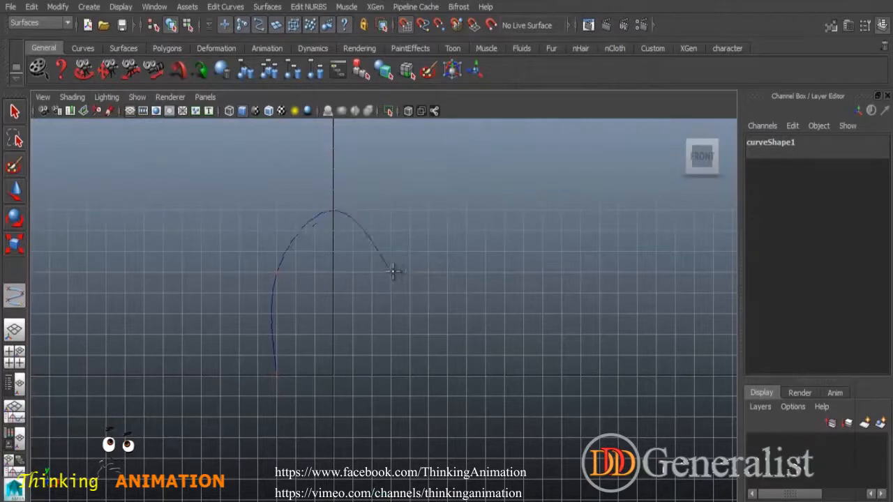
pyautogui.click(392, 375)
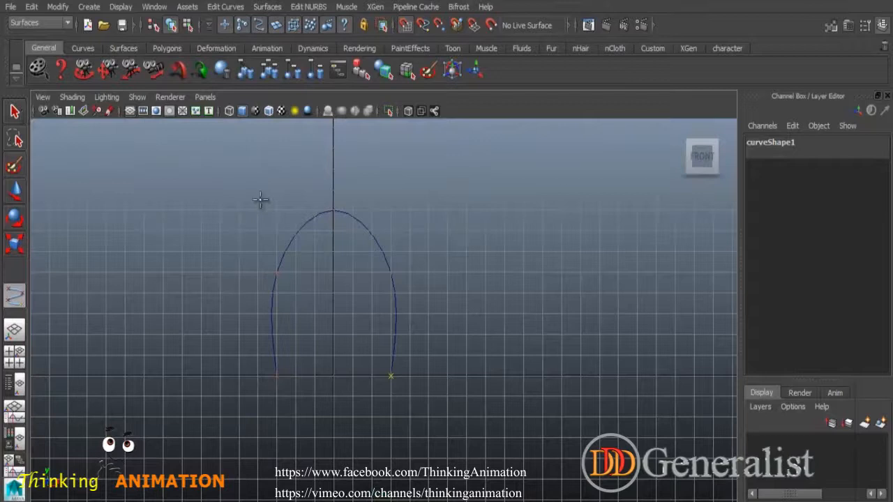
pyautogui.press('q')
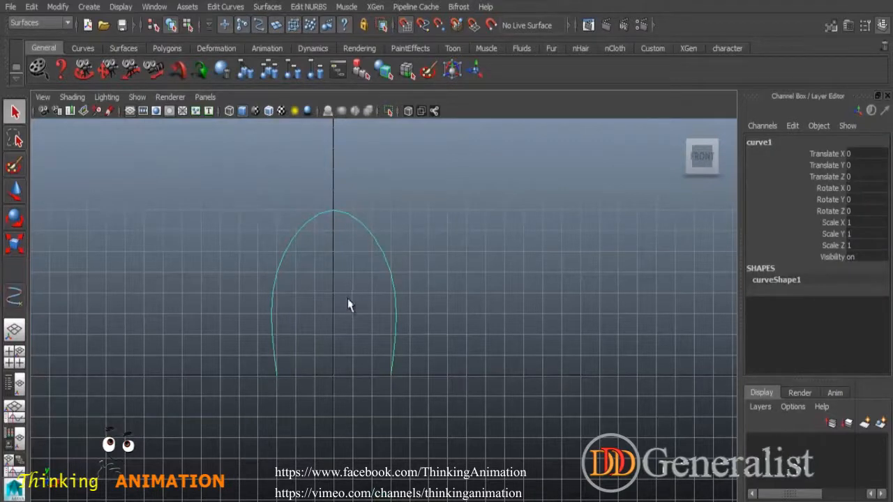
# Step: Offset the arch curve inward by a distance of 1 to create a smaller inner arch
pyautogui.press('space')
pyautogui.press('space')
pyautogui.keyDown('alt'); pyautogui.moveTo(473, 325); pyautogui.dragTo(430, 296); pyautogui.keyUp('alt')
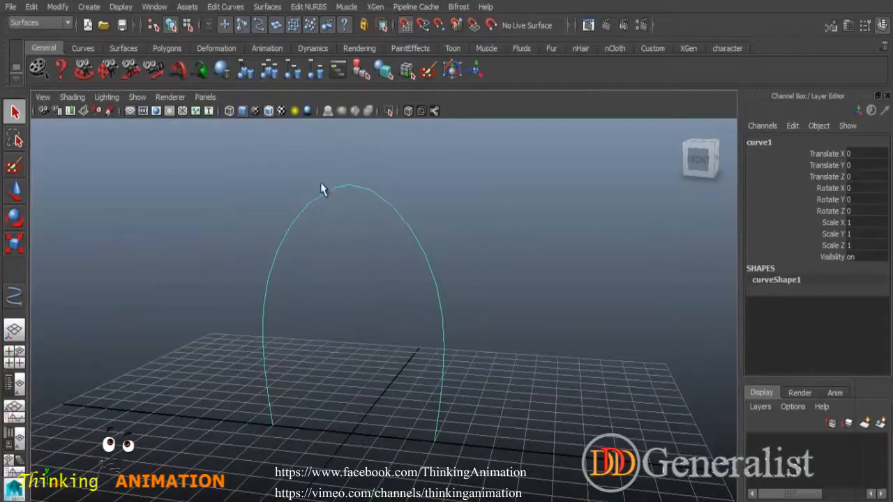
pyautogui.click(225, 6)
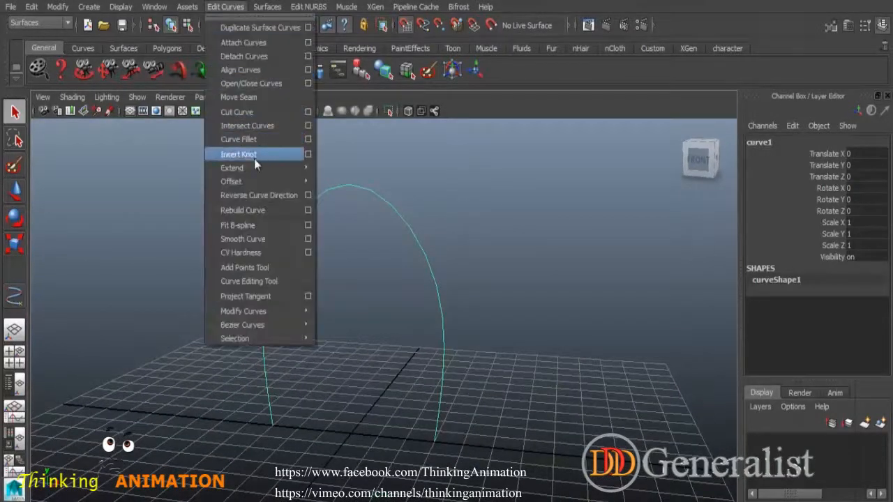
pyautogui.moveTo(244, 180)
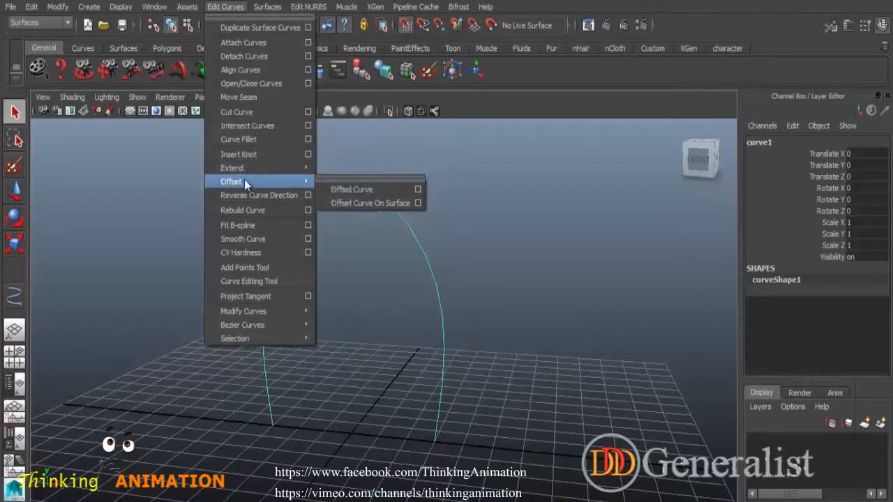
pyautogui.click(358, 190)
pyautogui.keyDown('alt'); pyautogui.moveTo(388, 341); pyautogui.dragTo(364, 343); pyautogui.keyUp('alt')
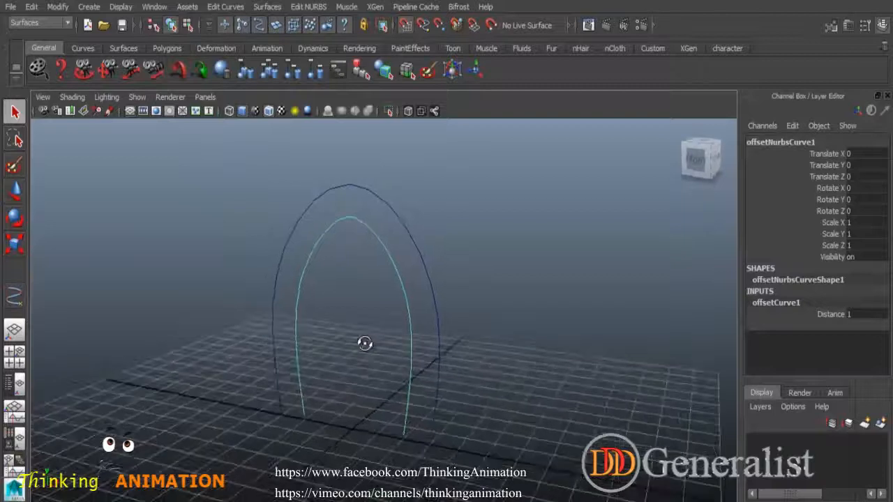
# Step: Duplicate both arch curves and move the copies back along Z to -0.93
pyautogui.moveTo(396, 317); pyautogui.dragTo(451, 338)
pyautogui.scroll(-2, 472, 387)
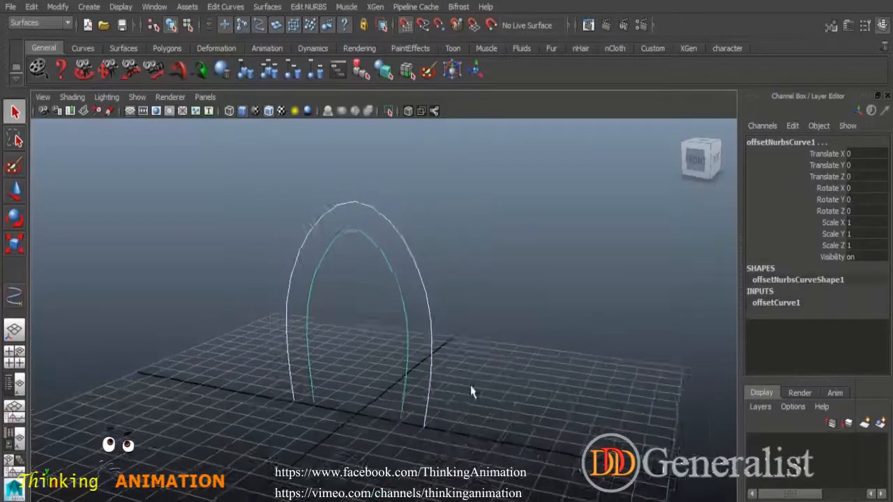
pyautogui.keyDown('alt'); pyautogui.moveTo(471, 392); pyautogui.dragTo(419, 400); pyautogui.keyUp('alt')
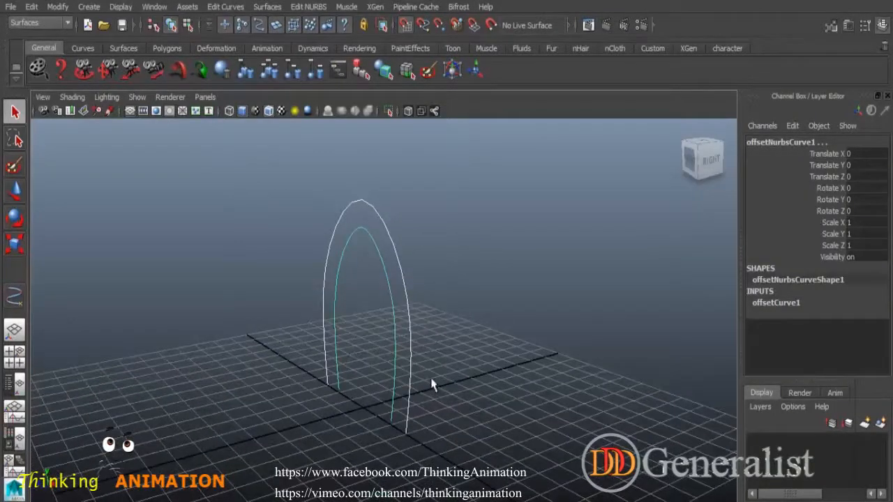
pyautogui.hotkey('ctrl', 'd')
pyautogui.click(11, 195)
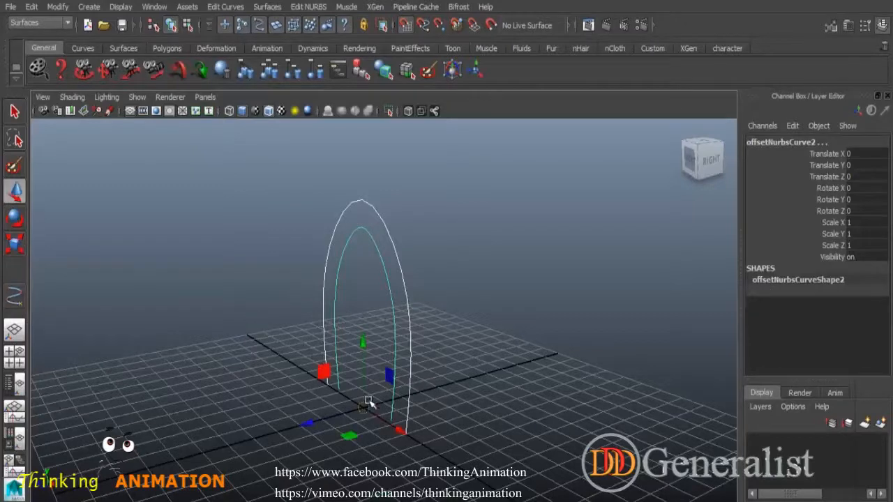
pyautogui.moveTo(311, 423)
pyautogui.mouseDown()
pyautogui.moveTo(360, 413)
pyautogui.moveTo(323, 419)
pyautogui.mouseUp()
pyautogui.click(473, 413)
pyautogui.keyDown('alt'); pyautogui.moveTo(442, 423); pyautogui.dragTo(422, 419); pyautogui.keyUp('alt')
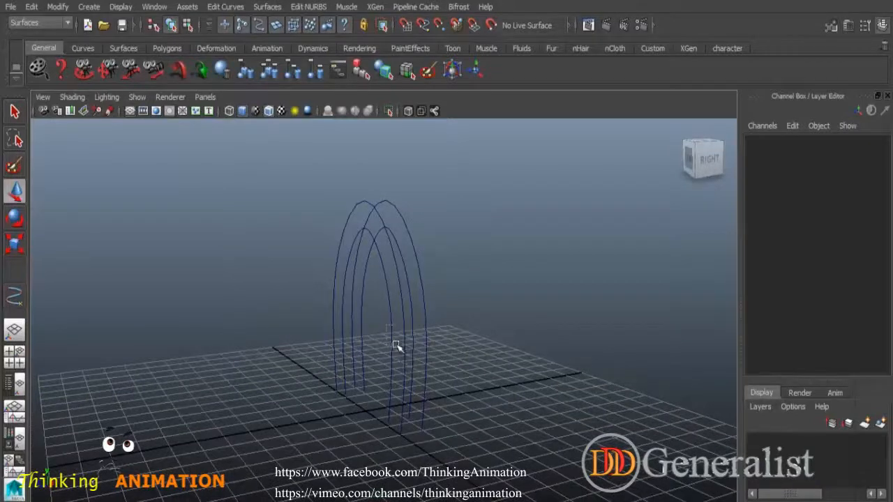
# Step: Loft a surface between the original outer and inner arch curves to form the front face
pyautogui.click(407, 357)
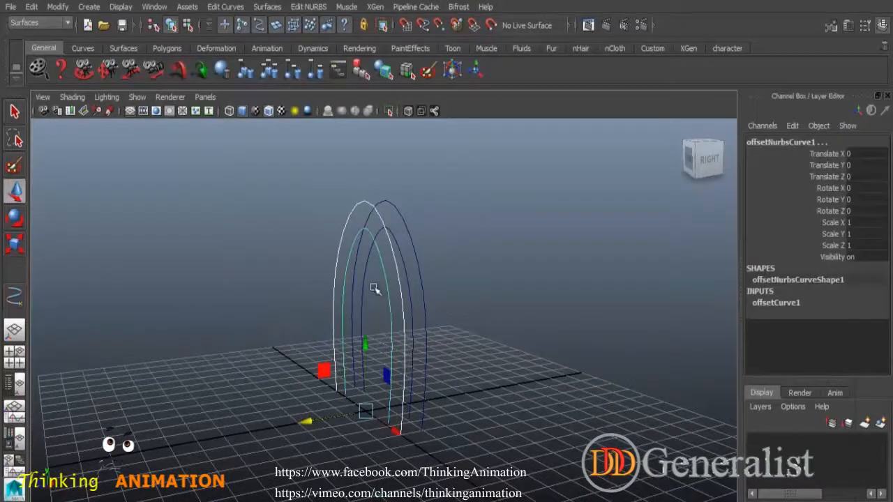
pyautogui.click(268, 8)
pyautogui.click(276, 42)
pyautogui.keyDown('alt'); pyautogui.moveTo(436, 312); pyautogui.dragTo(397, 308); pyautogui.keyUp('alt')
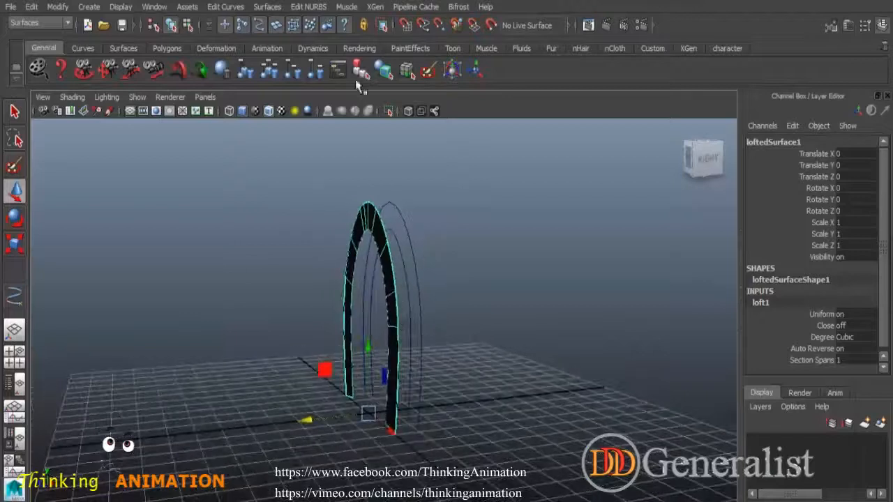
pyautogui.click(452, 199)
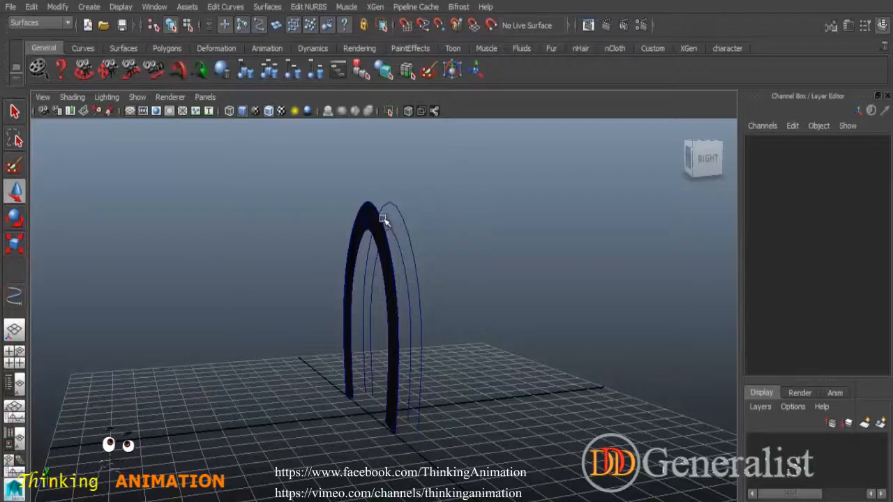
# Step: Loft the front outer arch curve to the rear outer curve to close the arch's outer side
pyautogui.click(382, 219)
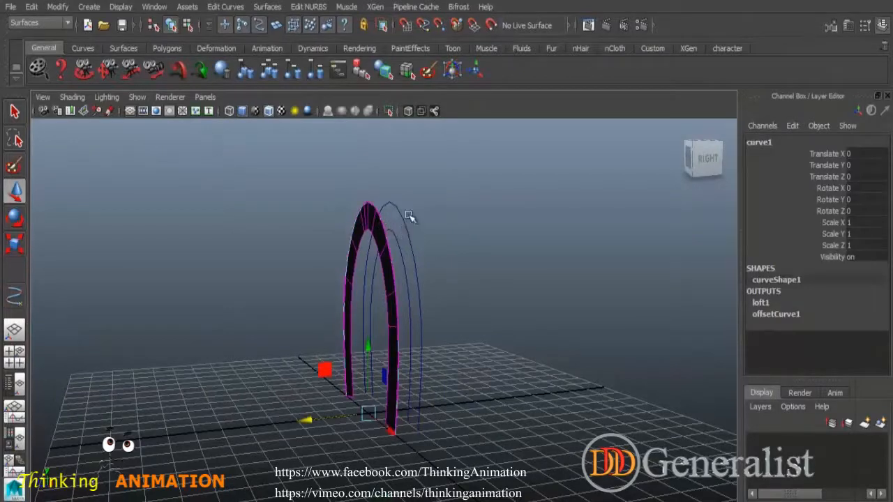
pyautogui.keyDown('shift'); pyautogui.click(404, 214); pyautogui.keyUp('shift')
pyautogui.click(270, 7)
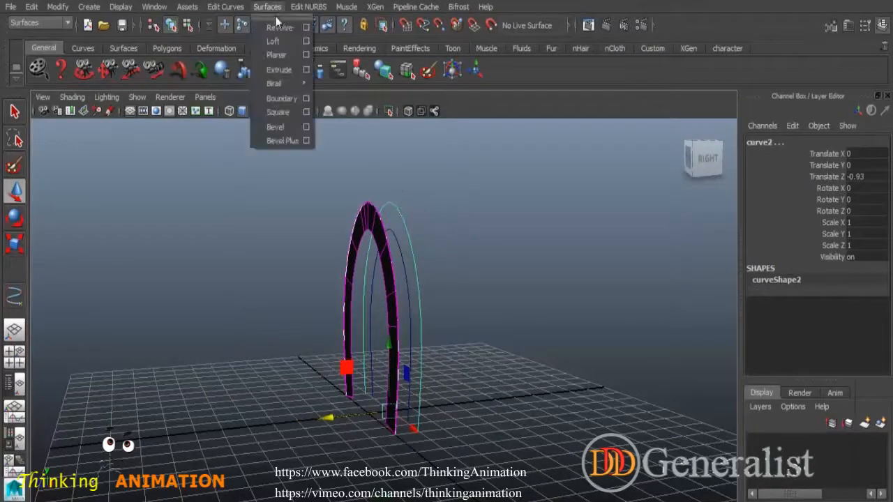
pyautogui.click(278, 43)
pyautogui.click(509, 289)
pyautogui.keyDown('alt'); pyautogui.moveTo(482, 319); pyautogui.dragTo(594, 345); pyautogui.keyUp('alt')
# Step: Loft the front and rear inner arch curves to close the arch's inner side
pyautogui.click(380, 272)
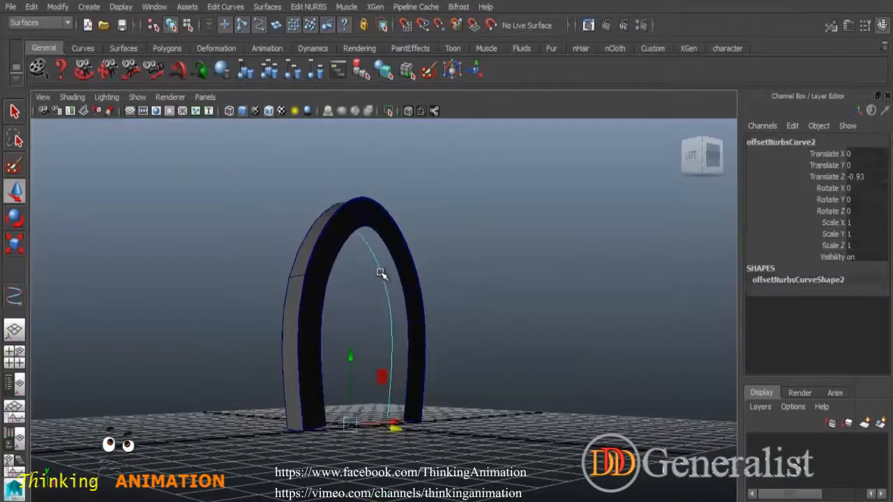
pyautogui.keyDown('shift'); pyautogui.click(393, 262); pyautogui.keyUp('shift')
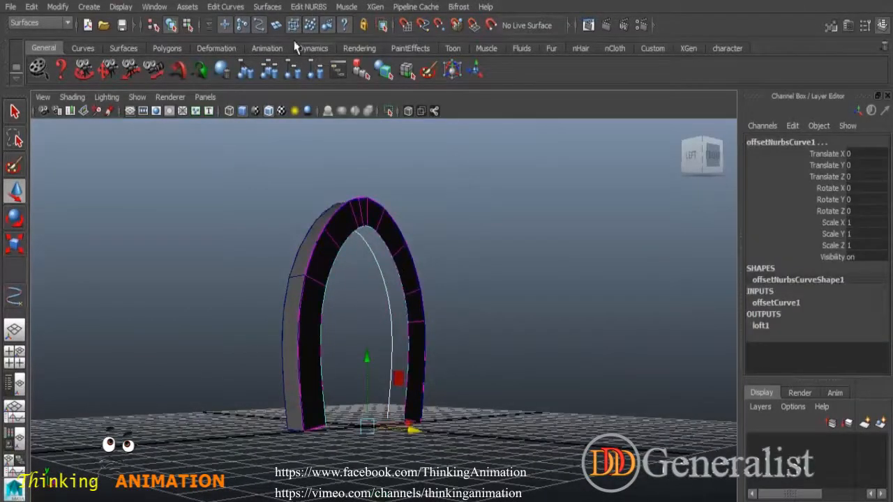
pyautogui.click(267, 7)
pyautogui.click(266, 41)
pyautogui.click(454, 230)
pyautogui.keyDown('alt'); pyautogui.moveTo(421, 341); pyautogui.dragTo(365, 261); pyautogui.keyUp('alt')
# Step: Loft the rear outer and inner arch curves to form the back face of the arch
pyautogui.click(365, 254)
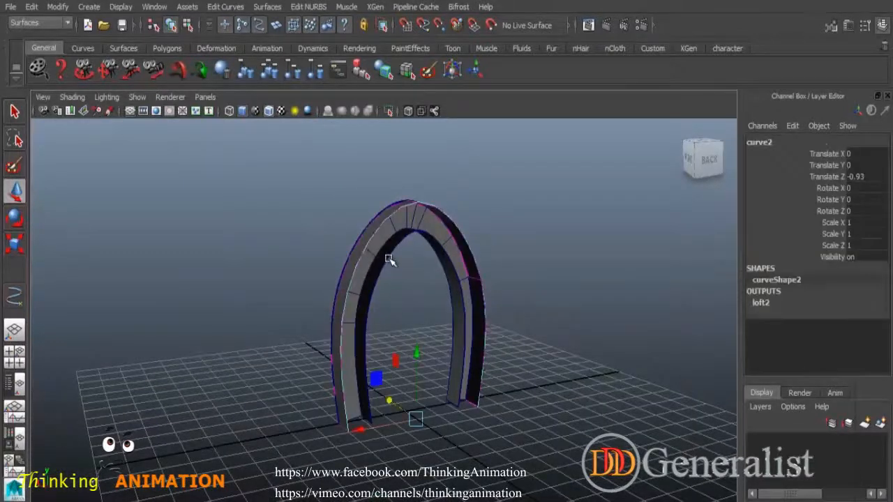
pyautogui.click(389, 260)
pyautogui.click(267, 7)
pyautogui.click(278, 42)
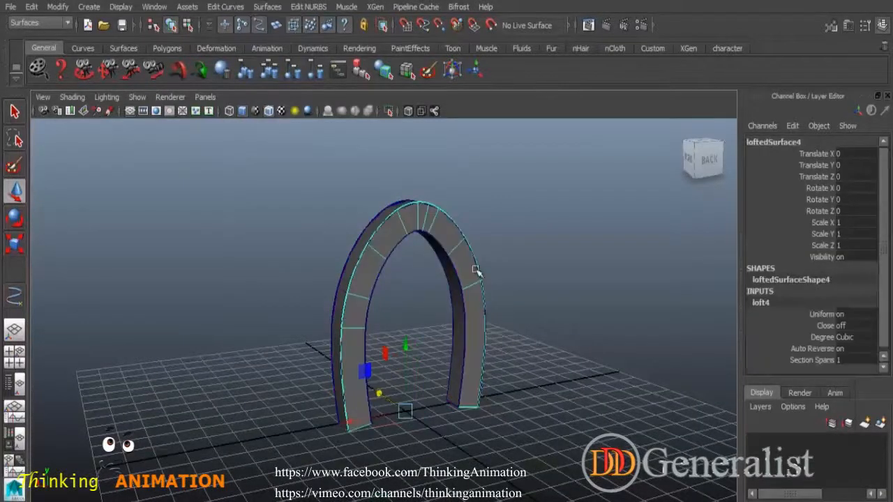
pyautogui.click(528, 377)
pyautogui.moveTo(529, 377)
pyautogui.keyDown('alt'); pyautogui.mouseDown()
pyautogui.moveTo(422, 397)
pyautogui.moveTo(562, 382)
pyautogui.moveTo(526, 379)
pyautogui.mouseUp(); pyautogui.keyUp('alt')
pyautogui.scroll(3, 480, 430)
pyautogui.keyDown('alt'); pyautogui.moveTo(480, 430); pyautogui.dragTo(412, 398); pyautogui.keyUp('alt')
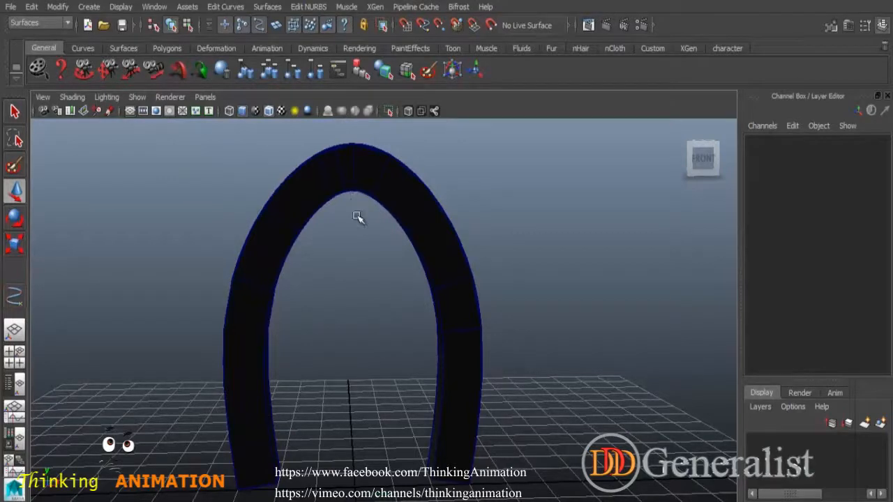
# Step: Duplicate the arch's front inner curve while working in the front view
pyautogui.press('space')
pyautogui.press('space')
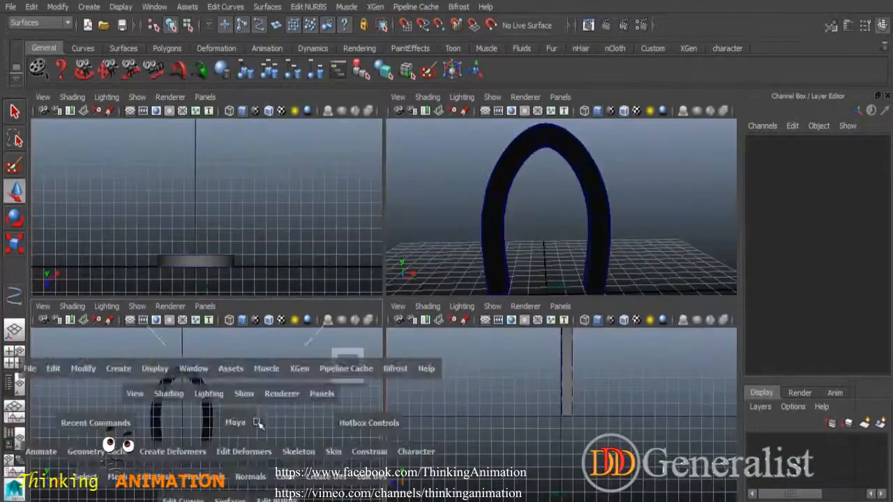
pyautogui.keyDown('alt'); pyautogui.moveTo(379, 312); pyautogui.dragTo(500, 423, button='right'); pyautogui.keyUp('alt')
pyautogui.keyDown('alt'); pyautogui.moveTo(432, 367); pyautogui.dragTo(495, 331, button='middle'); pyautogui.keyUp('alt')
pyautogui.keyDown('alt'); pyautogui.moveTo(495, 331); pyautogui.dragTo(516, 371, button='right'); pyautogui.keyUp('alt')
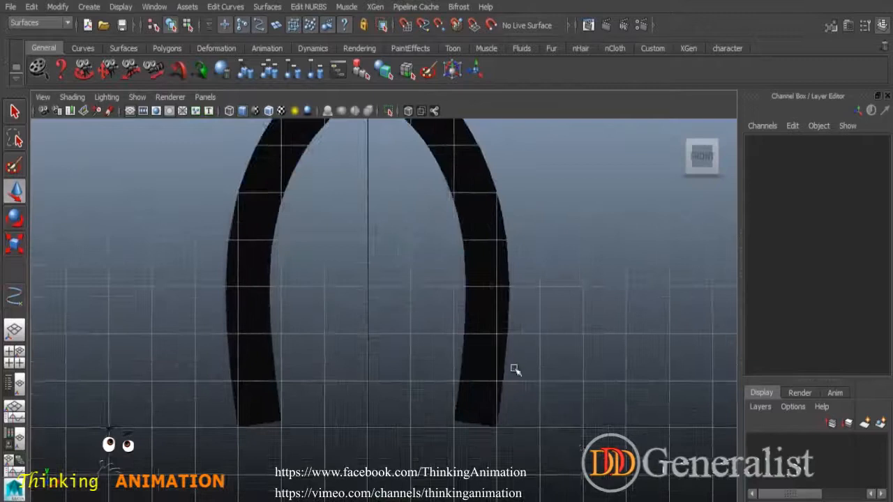
pyautogui.keyDown('alt'); pyautogui.moveTo(516, 370); pyautogui.dragTo(521, 439, button='middle'); pyautogui.keyUp('alt')
pyautogui.keyDown('alt'); pyautogui.moveTo(521, 439); pyautogui.dragTo(538, 419, button='right'); pyautogui.keyUp('alt')
pyautogui.click(428, 263)
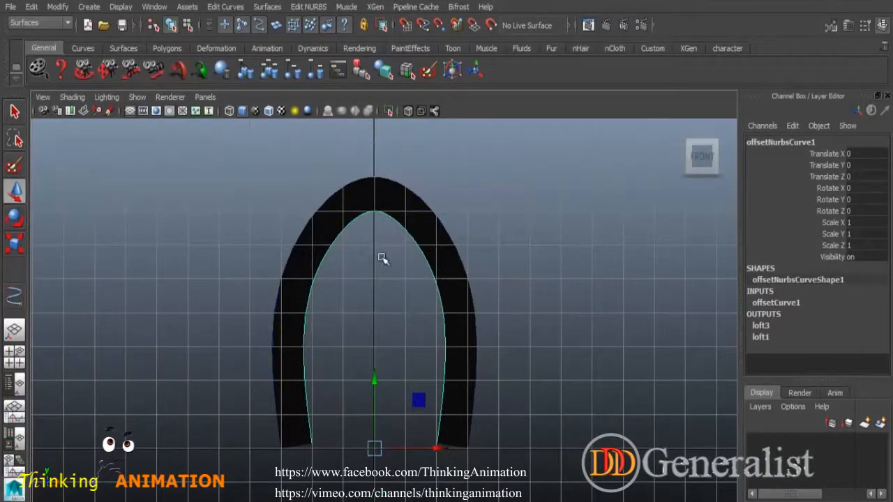
pyautogui.hotkey('ctrl', 'd')
# Step: Move the duplicated inner curve out in front of the arch, to Translate Z 1.185
pyautogui.keyDown('alt'); pyautogui.moveTo(618, 376); pyautogui.dragTo(430, 416, button='right'); pyautogui.keyUp('alt')
pyautogui.keyDown('alt'); pyautogui.moveTo(430, 416); pyautogui.dragTo(393, 435); pyautogui.keyUp('alt')
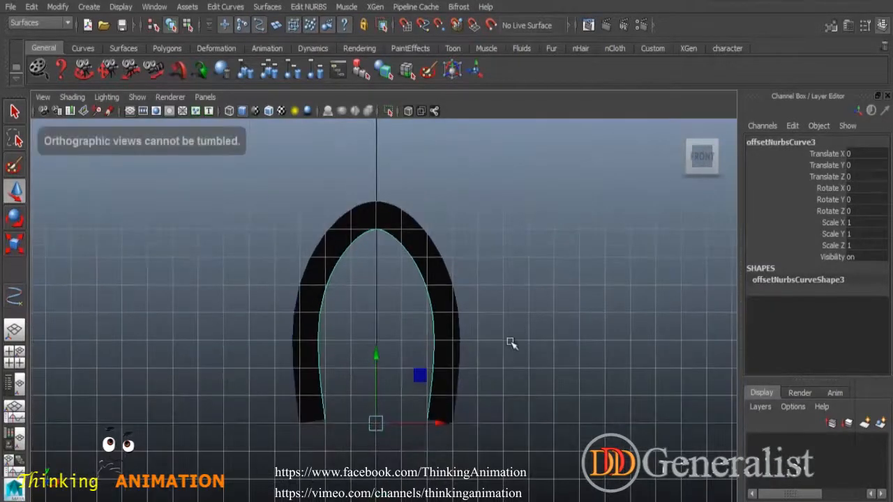
pyautogui.press('space')
pyautogui.press('space')
pyautogui.keyDown('alt'); pyautogui.moveTo(442, 364); pyautogui.dragTo(442, 373); pyautogui.keyUp('alt')
pyautogui.moveTo(317, 410); pyautogui.dragTo(294, 423)
pyautogui.keyDown('alt'); pyautogui.moveTo(343, 439); pyautogui.dragTo(472, 380); pyautogui.keyUp('alt')
# Step: Draw a straight linear CV curve, snapped to the grid, down the arch's centre from above its peak to the ground line
pyautogui.press('space')
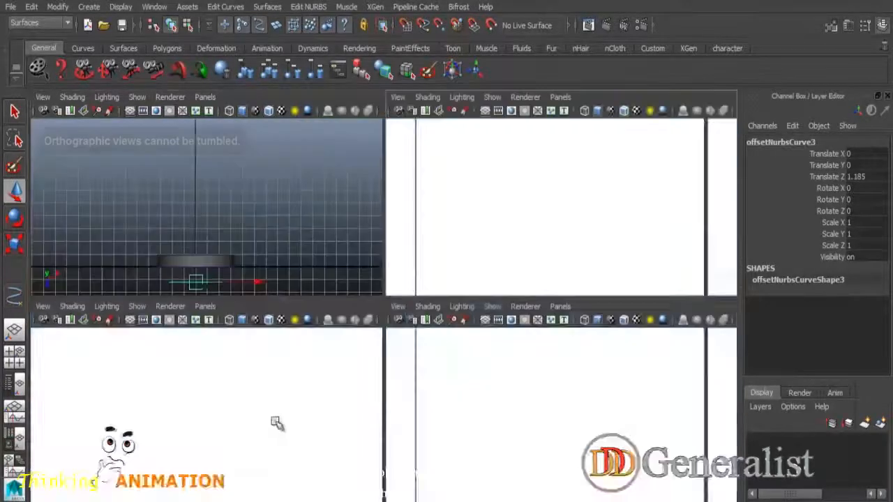
pyautogui.press('space')
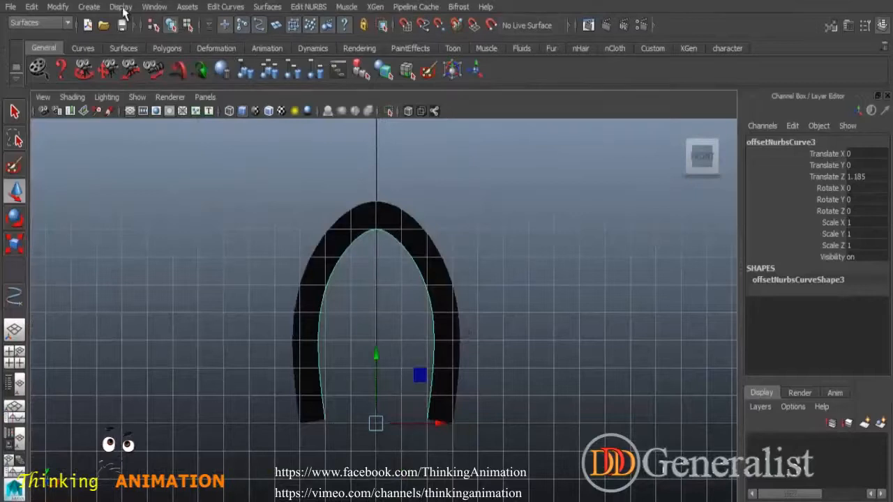
pyautogui.click(89, 7)
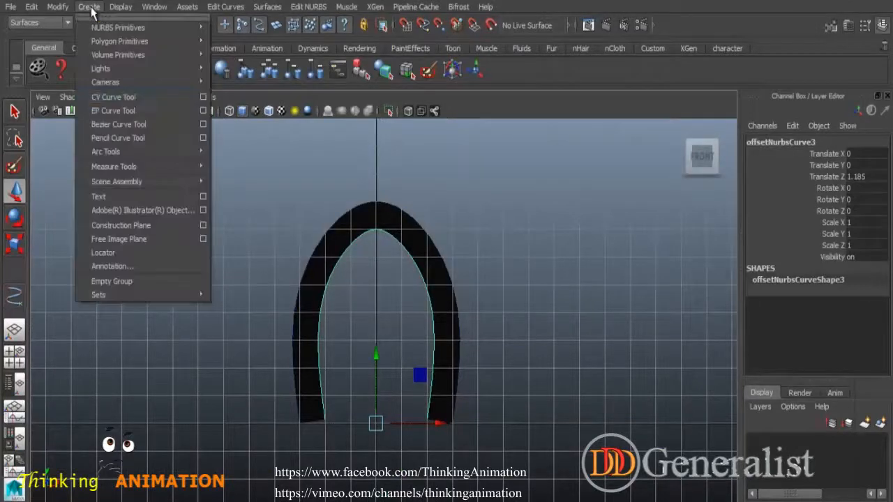
pyautogui.click(203, 97)
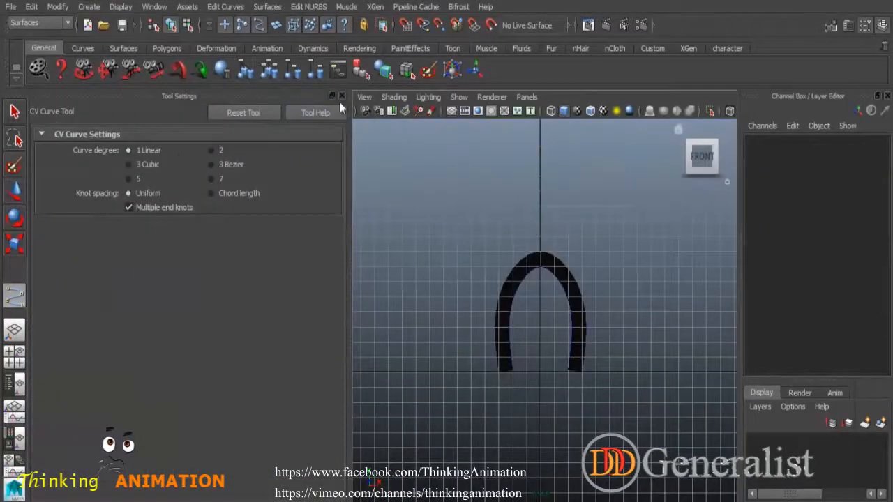
pyautogui.click(342, 96)
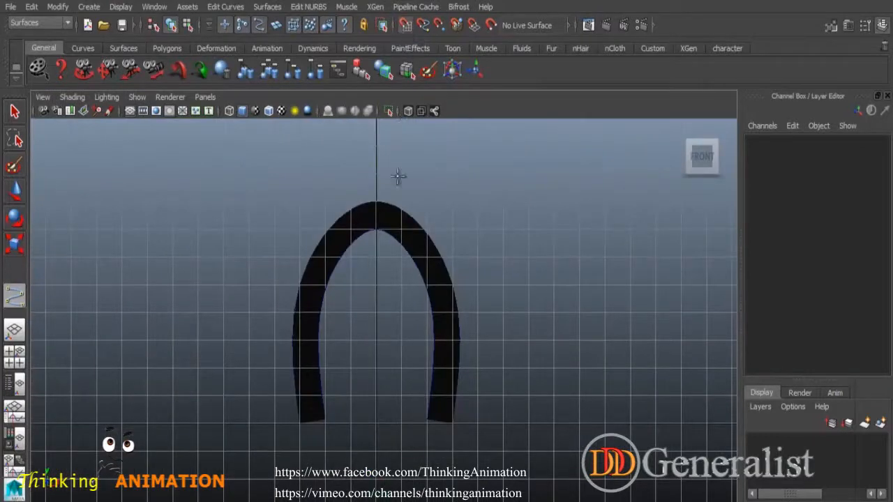
pyautogui.click(375, 176)
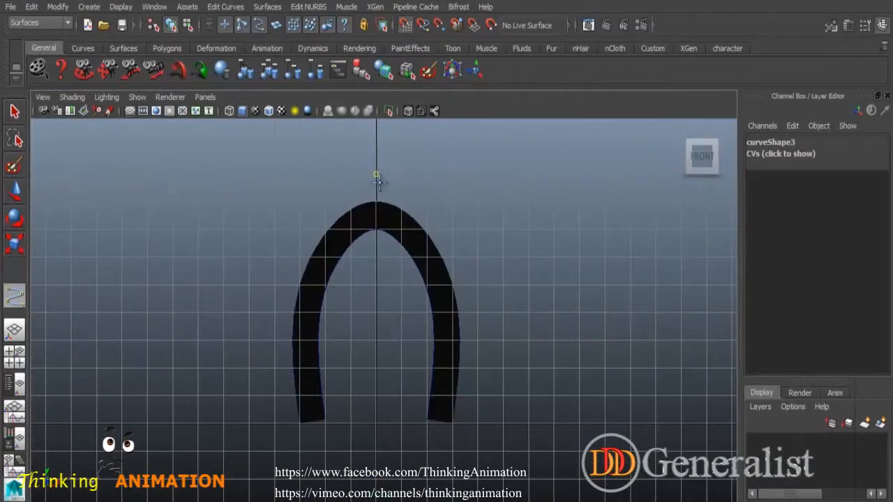
pyautogui.click(376, 422)
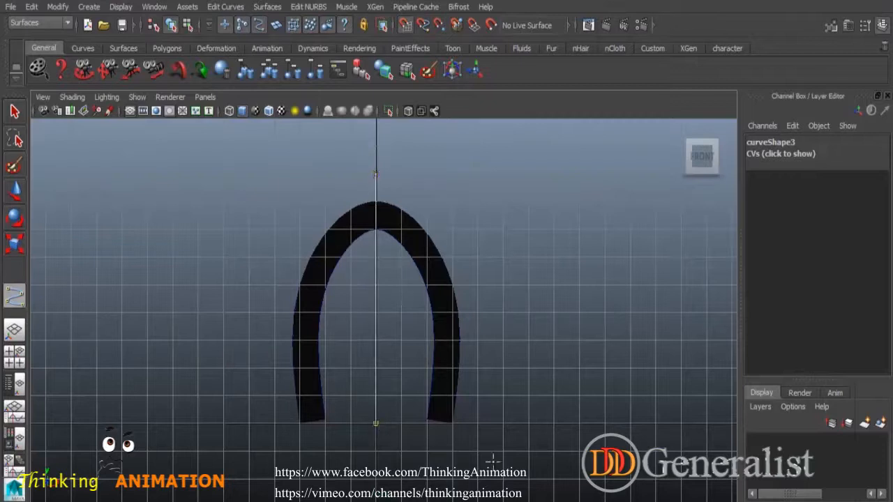
pyautogui.press('w')
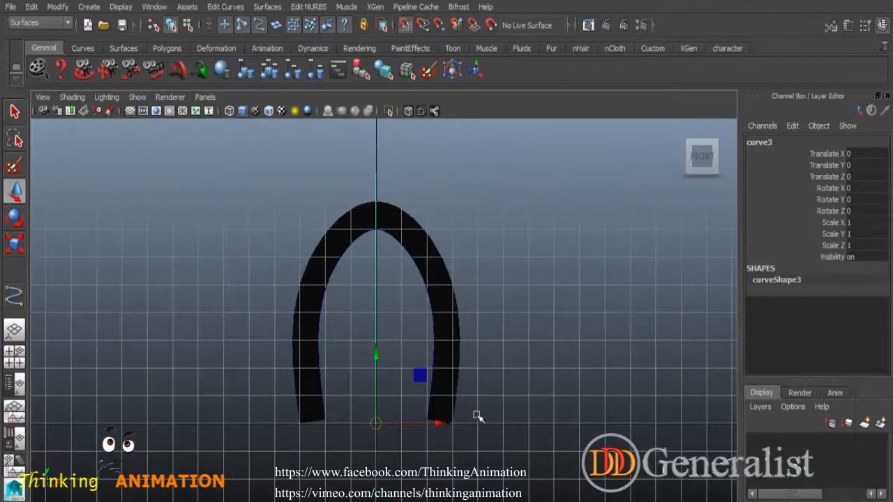
# Step: Copy the duplicated inner curve's Translate Z value to the vertical line, setting it to 1.185
pyautogui.click(14, 113)
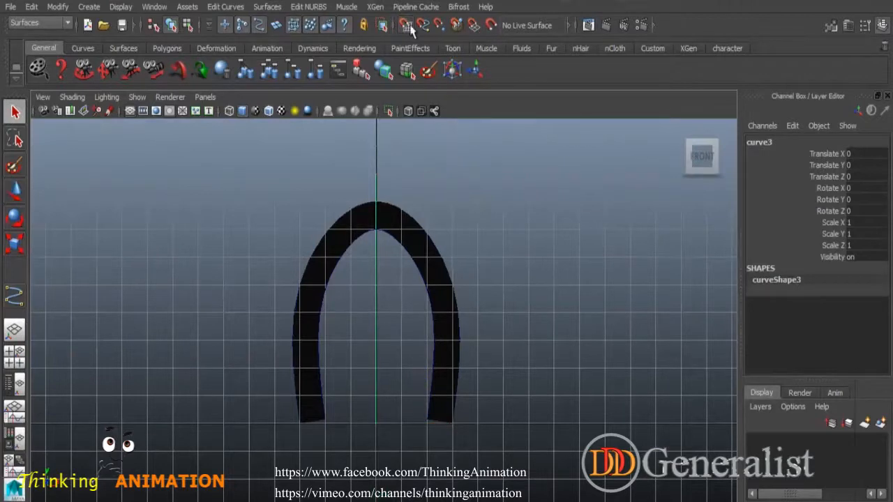
pyautogui.press('space')
pyautogui.press('space')
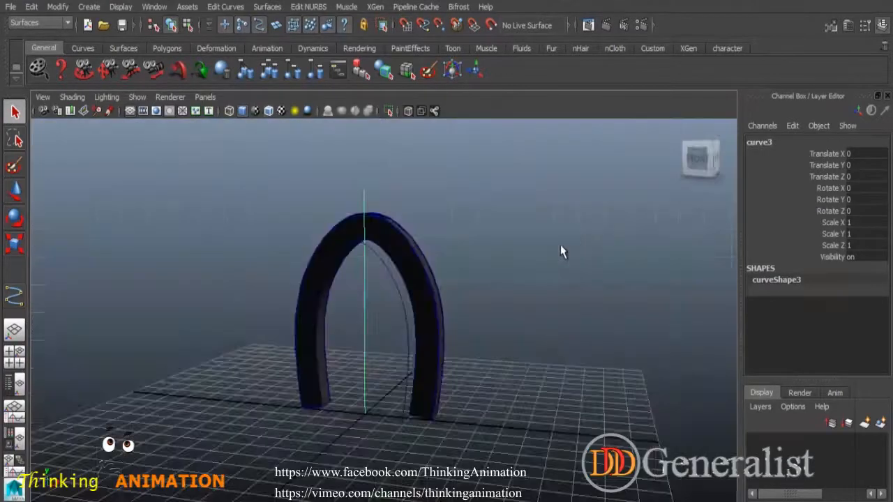
pyautogui.keyDown('alt'); pyautogui.moveTo(502, 372); pyautogui.dragTo(393, 372); pyautogui.keyUp('alt')
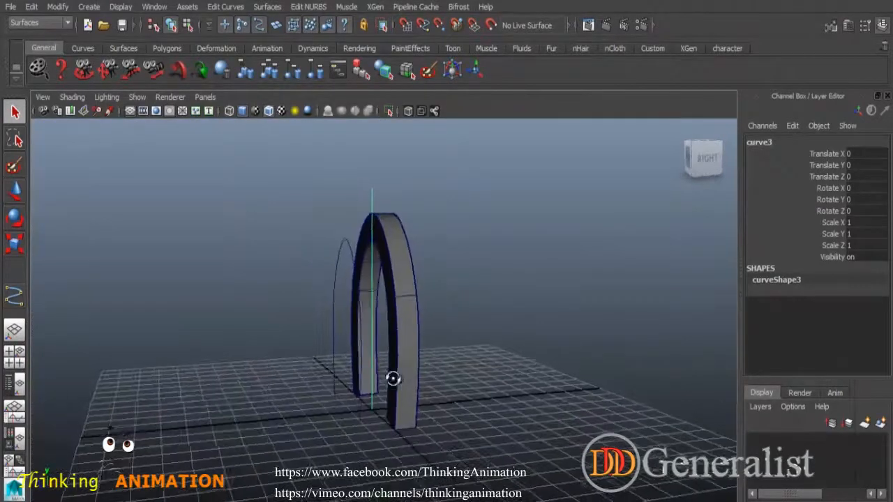
pyautogui.click(345, 238)
pyautogui.doubleClick(875, 176)
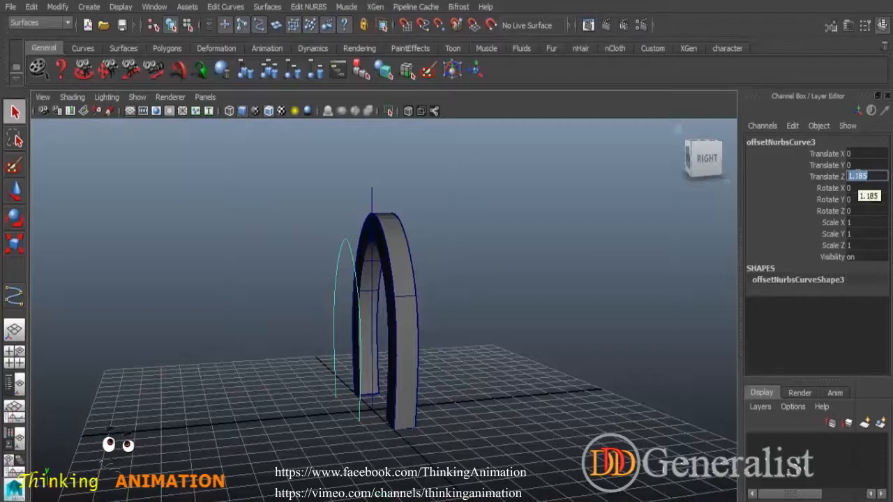
pyautogui.click(372, 199)
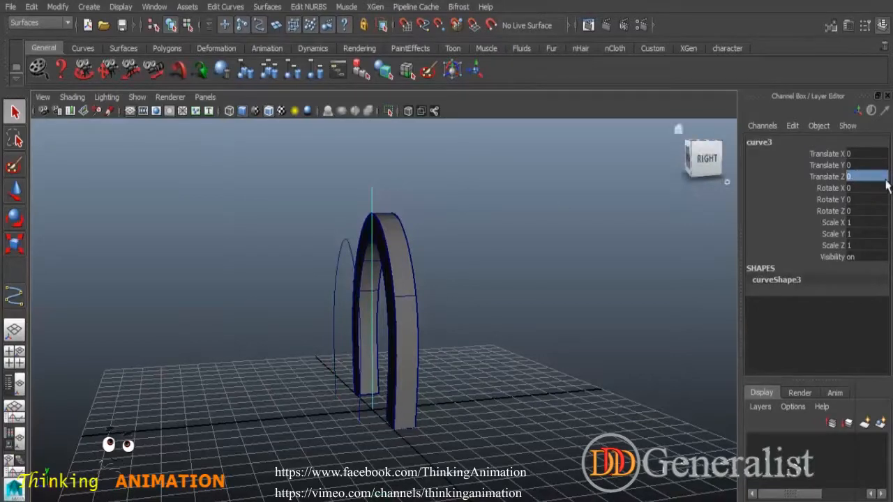
pyautogui.doubleClick(875, 178)
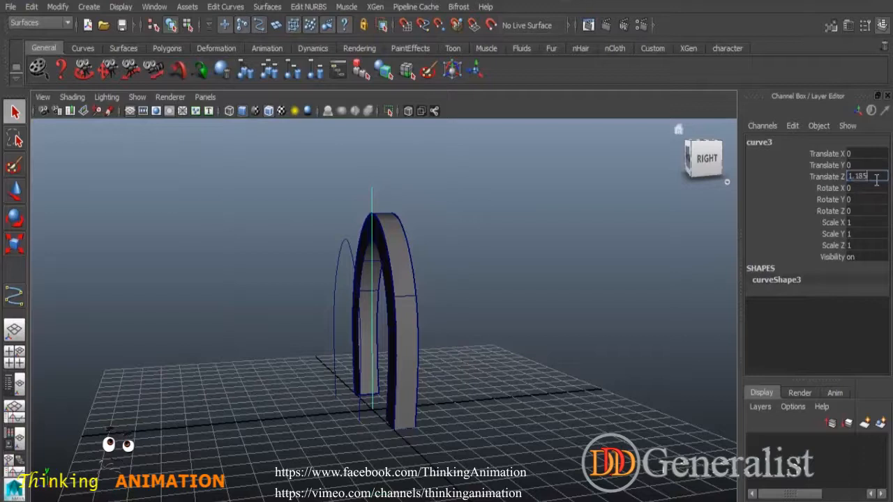
# Step: Try to split the duplicated inner curve at its peak with Cut Curve, using the vertical line as the intersecting curve
pyautogui.keyDown('alt'); pyautogui.moveTo(530, 342); pyautogui.dragTo(434, 339); pyautogui.keyUp('alt')
pyautogui.keyDown('alt'); pyautogui.moveTo(435, 339); pyautogui.dragTo(481, 349, button='right'); pyautogui.keyUp('alt')
pyautogui.keyDown('alt'); pyautogui.moveTo(425, 356); pyautogui.dragTo(462, 355); pyautogui.keyUp('alt')
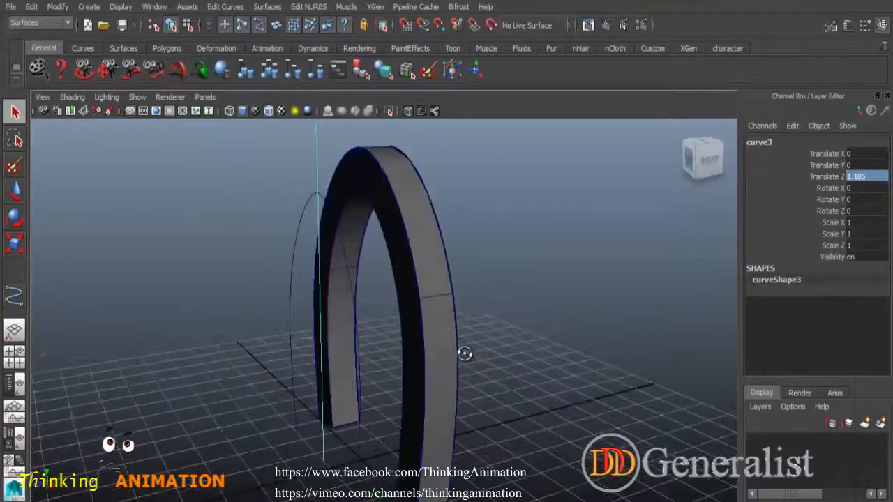
pyautogui.keyDown('shift'); pyautogui.click(321, 206); pyautogui.keyUp('shift')
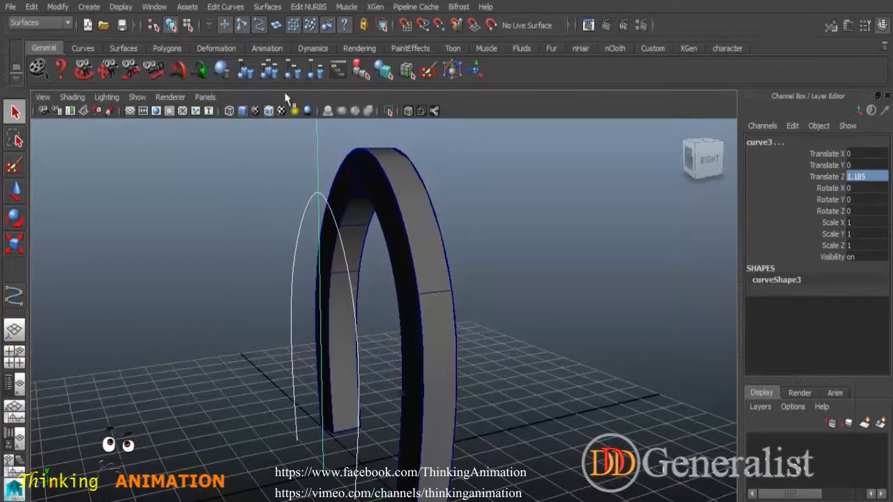
pyautogui.click(227, 7)
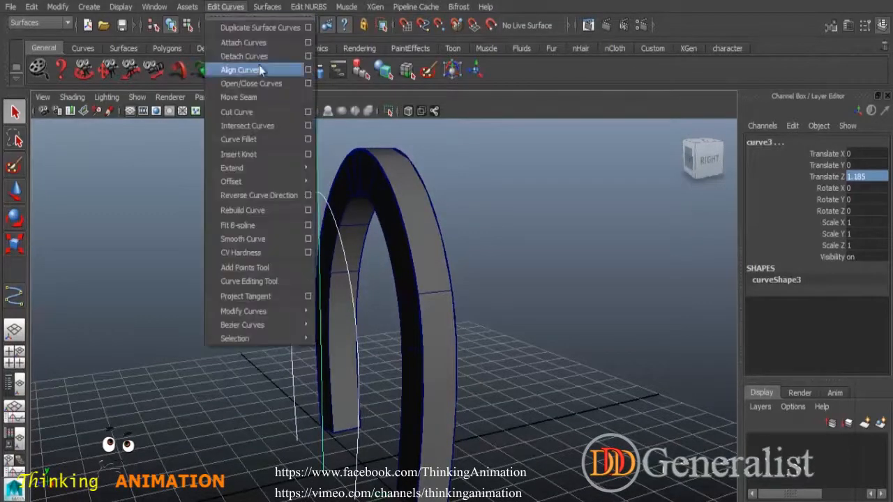
pyautogui.click(259, 110)
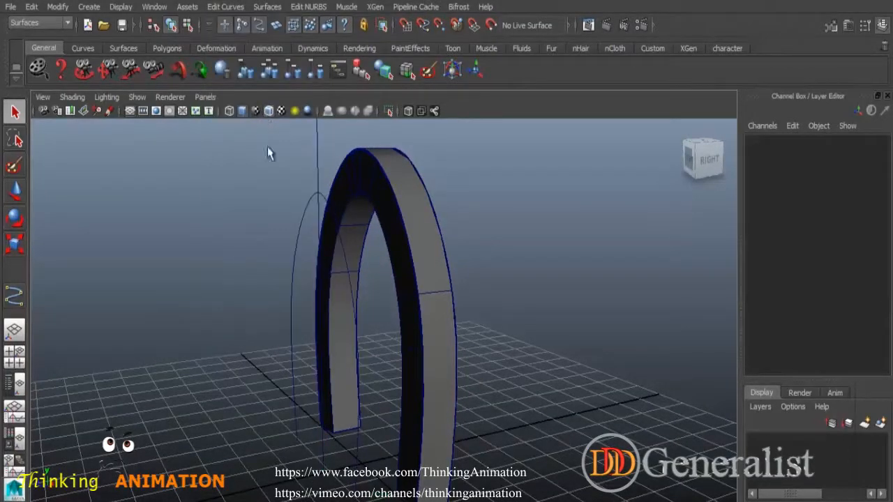
pyautogui.click(301, 211)
# Step: Reselect the vertical line and the duplicated inner curve, and retry Cut Curve on them
pyautogui.keyDown('alt'); pyautogui.moveTo(342, 233); pyautogui.dragTo(569, 271); pyautogui.keyUp('alt')
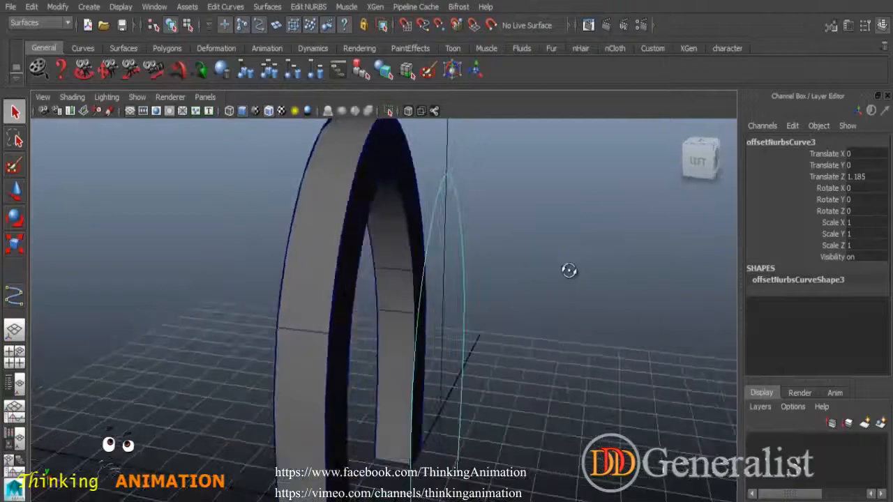
pyautogui.click(544, 244)
pyautogui.click(452, 177)
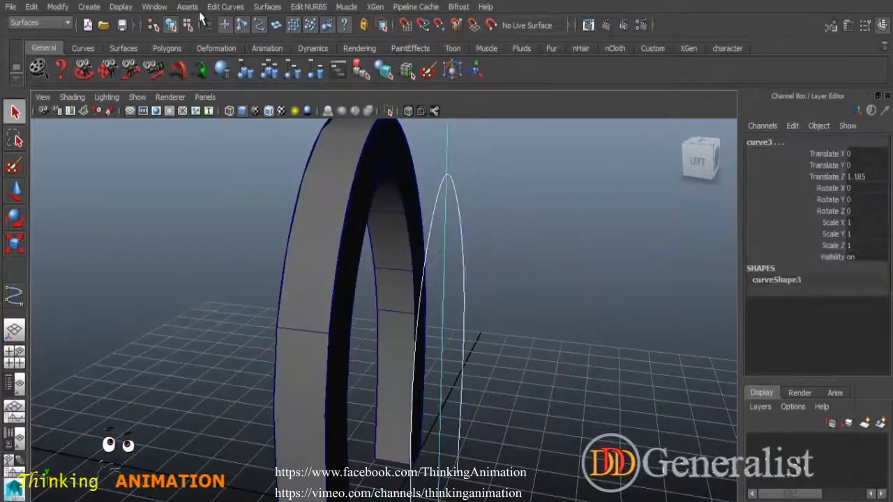
pyautogui.click(225, 7)
pyautogui.click(262, 122)
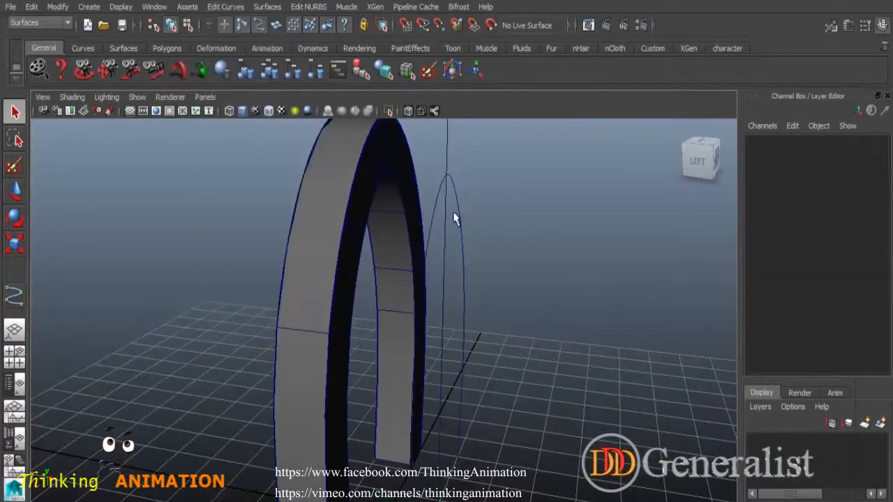
# Step: Delete the vertical CV line in front of the arch
pyautogui.click(442, 193)
pyautogui.keyDown('alt'); pyautogui.moveTo(442, 194); pyautogui.dragTo(422, 149); pyautogui.keyUp('alt')
pyautogui.click(423, 152)
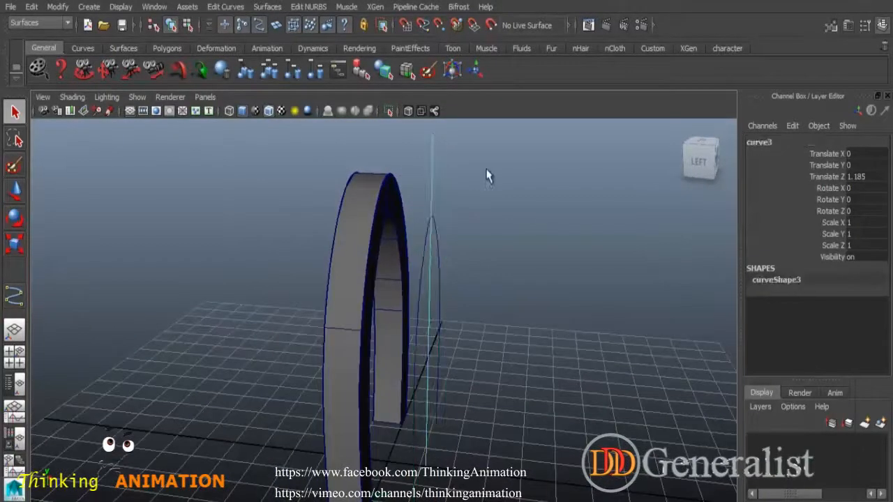
pyautogui.click(487, 176)
pyautogui.keyDown('alt'); pyautogui.moveTo(479, 202); pyautogui.dragTo(271, 223); pyautogui.keyUp('alt')
pyautogui.keyDown('alt'); pyautogui.moveTo(118, 200); pyautogui.dragTo(278, 242); pyautogui.keyUp('alt')
# Step: Draw a grid-snapped linear EP curve in the front view, vertically through the arch's centre from above its peak to the ground line
pyautogui.press('space')
pyautogui.press('space')
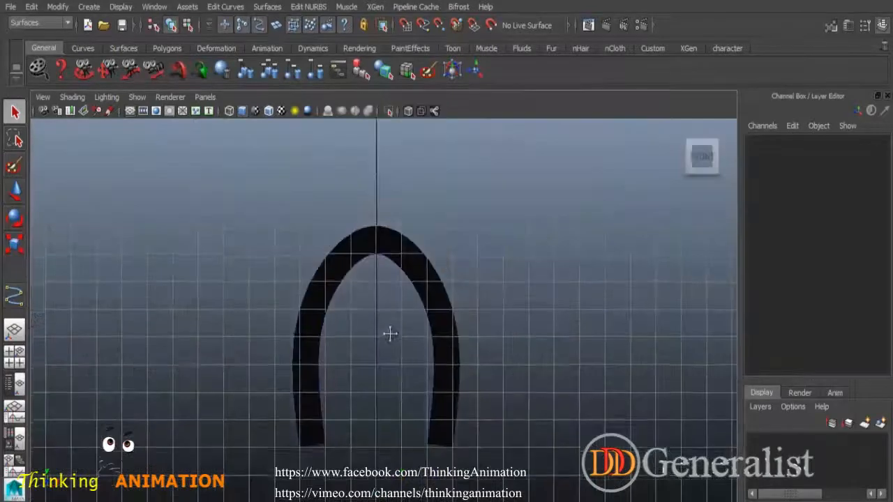
pyautogui.click(88, 7)
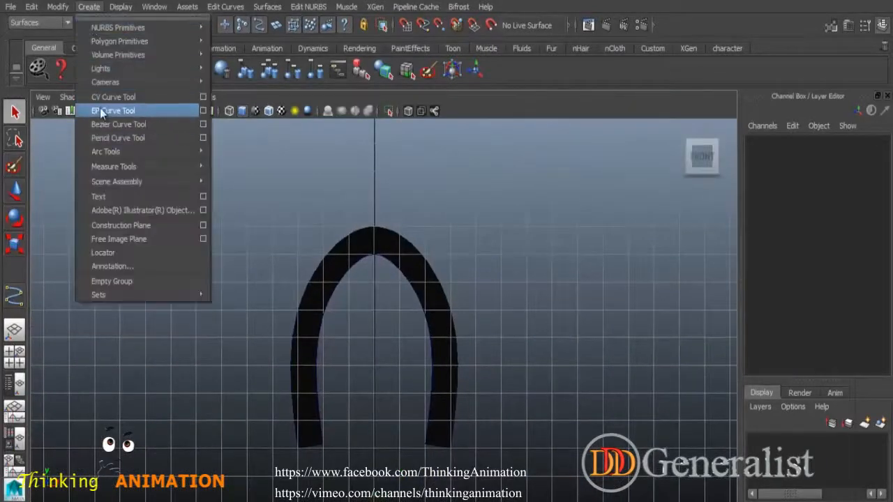
pyautogui.click(203, 110)
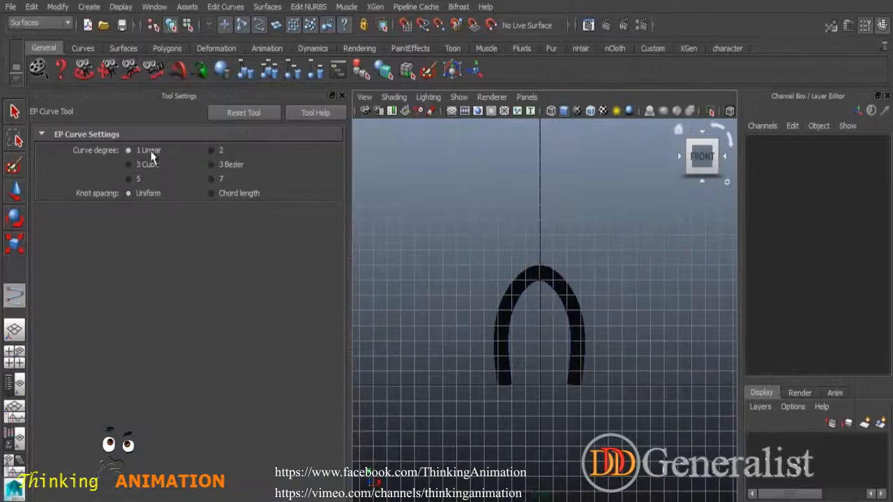
pyautogui.click(341, 95)
pyautogui.click(405, 25)
pyautogui.click(375, 201)
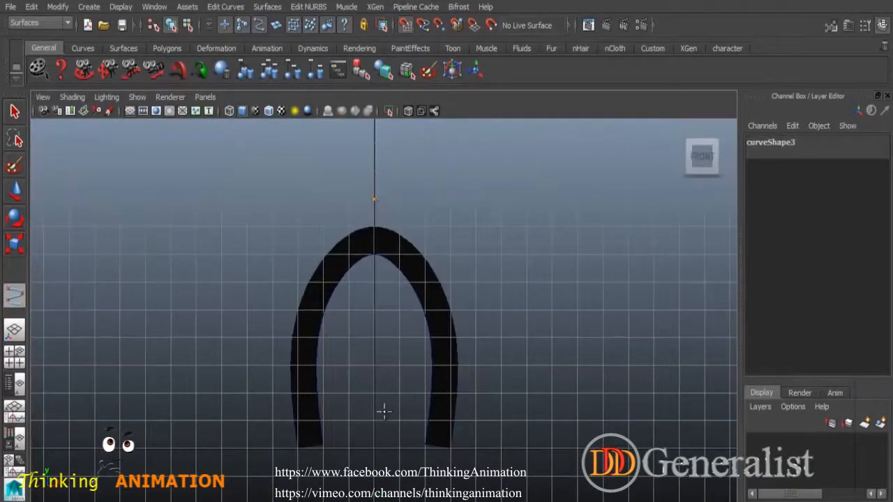
pyautogui.press('Return')
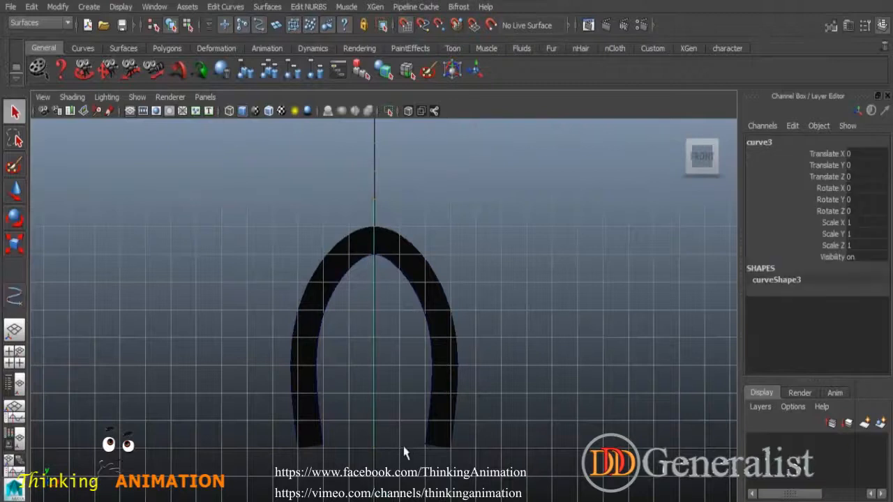
# Step: Set the new vertical EP line's Translate Z to 1.185 to match the duplicated inner curve
pyautogui.press('space')
pyautogui.press('space')
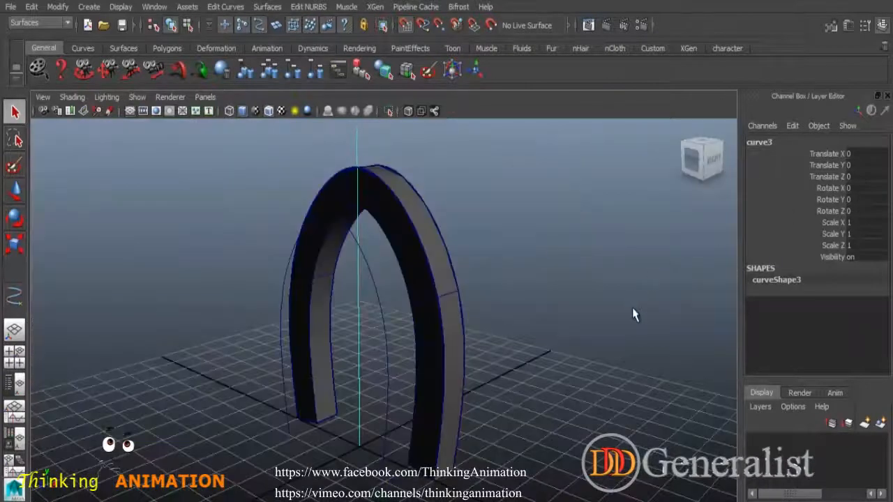
pyautogui.keyDown('alt'); pyautogui.moveTo(633, 314); pyautogui.dragTo(673, 286); pyautogui.keyUp('alt')
pyautogui.click(874, 177)
pyautogui.press('Return')
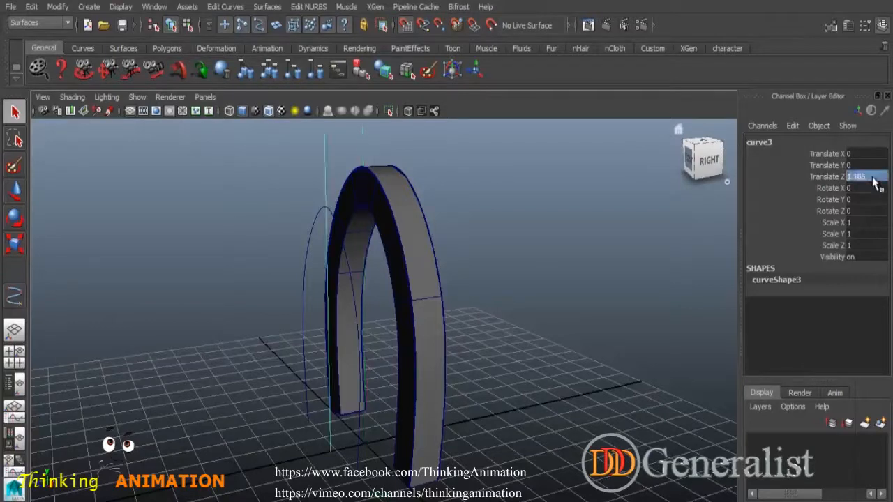
# Step: Try Cut Curve on the vertical EP line and the duplicated inner curve to split the arch curve at its peak
pyautogui.moveTo(461, 359)
pyautogui.keyDown('alt'); pyautogui.mouseDown()
pyautogui.moveTo(428, 355)
pyautogui.moveTo(447, 363)
pyautogui.mouseUp(); pyautogui.keyUp('alt')
pyautogui.keyDown('shift'); pyautogui.click(335, 231); pyautogui.keyUp('shift')
pyautogui.click(225, 7)
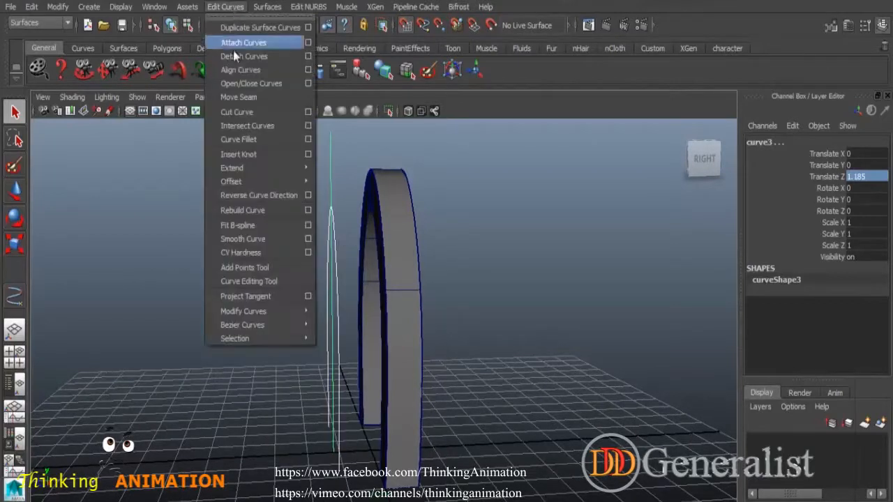
pyautogui.click(250, 110)
pyautogui.click(329, 238)
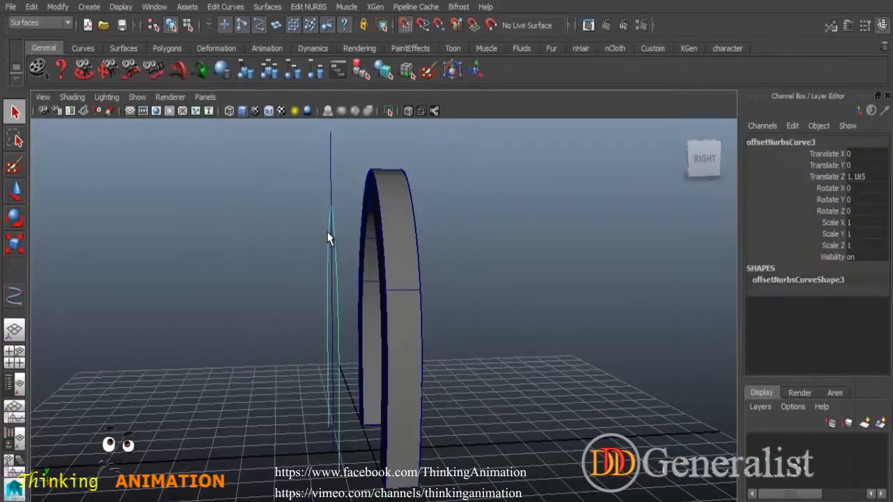
# Step: Rotate the duplicated inner arch curve down toward the ground plane and set its Rotate X to -90
pyautogui.keyDown('alt'); pyautogui.moveTo(328, 255); pyautogui.dragTo(569, 261); pyautogui.keyUp('alt')
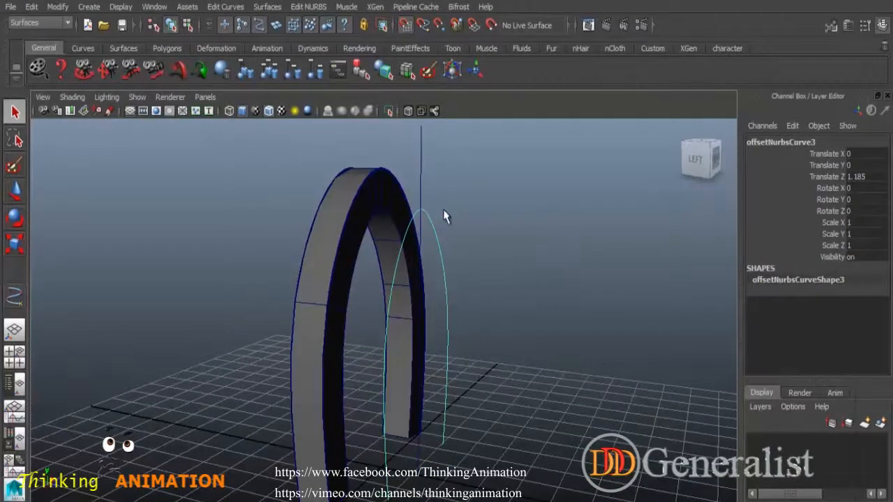
pyautogui.keyDown('alt'); pyautogui.moveTo(508, 295); pyautogui.dragTo(285, 321); pyautogui.keyUp('alt')
pyautogui.moveTo(323, 248)
pyautogui.keyDown('alt'); pyautogui.mouseDown()
pyautogui.moveTo(532, 242)
pyautogui.moveTo(432, 233)
pyautogui.moveTo(336, 246)
pyautogui.mouseUp(); pyautogui.keyUp('alt')
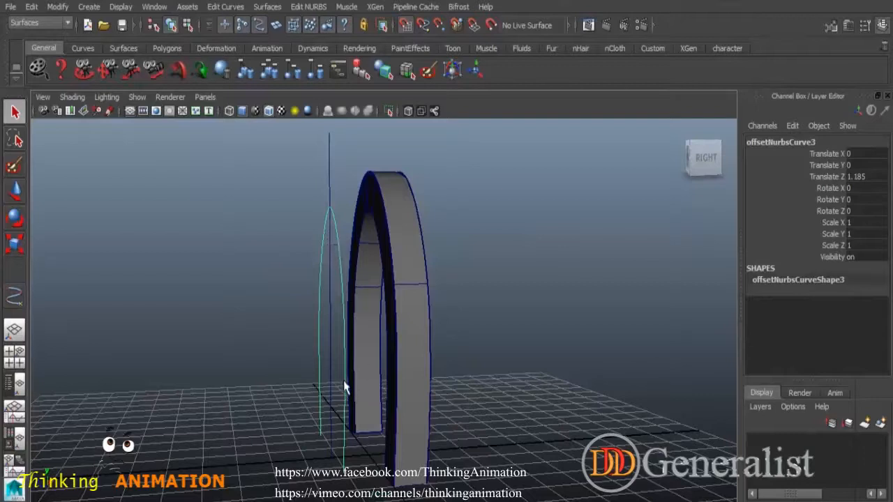
pyautogui.click(17, 221)
pyautogui.moveTo(295, 417); pyautogui.dragTo(383, 423)
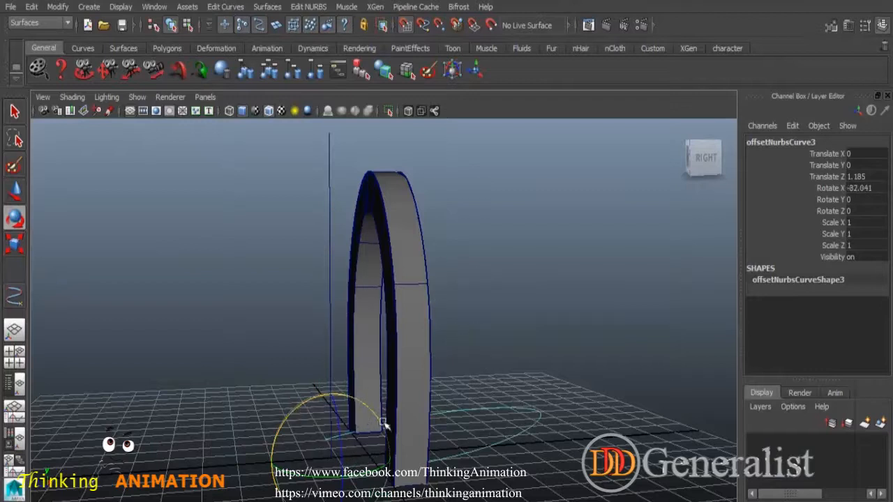
pyautogui.doubleClick(864, 188)
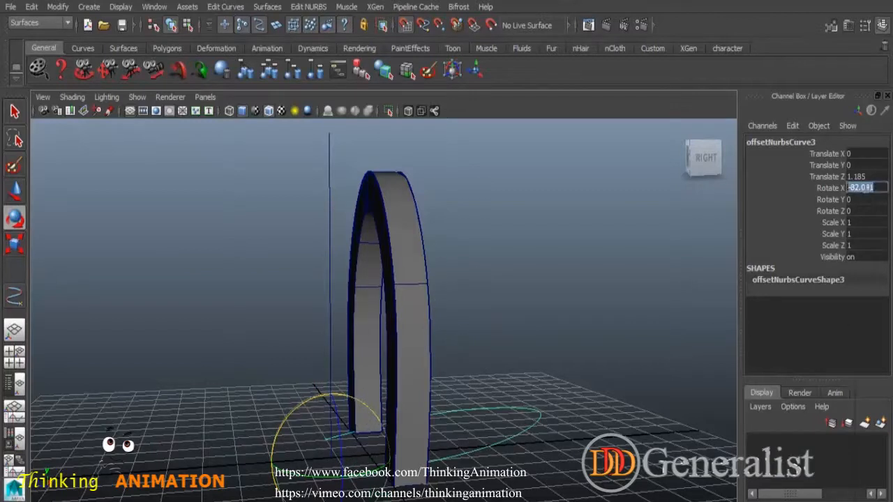
pyautogui.write('-90')
pyautogui.press('Return')
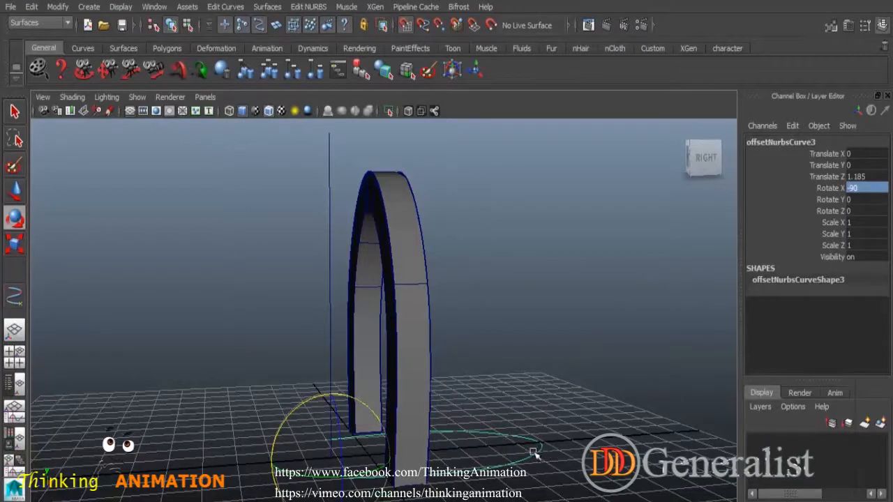
# Step: Set the vertical EP line's Rotate X to -90 to match the rotated inner curve
pyautogui.click(329, 172)
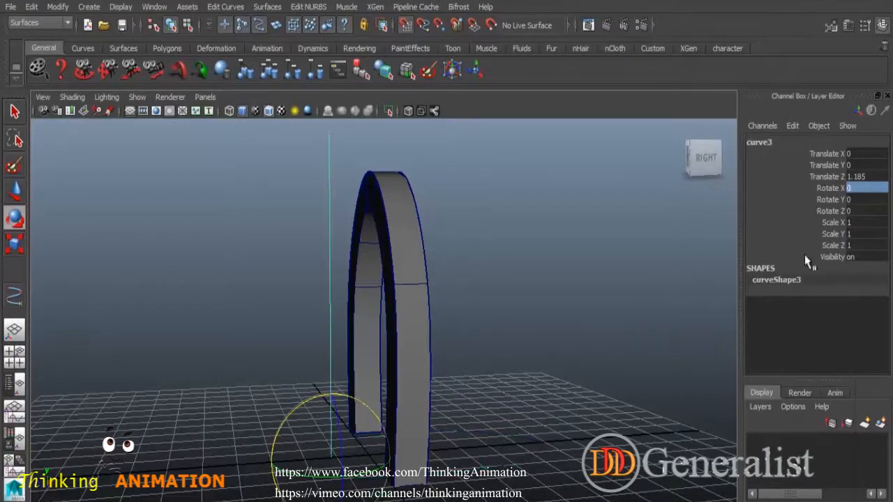
pyautogui.doubleClick(858, 189)
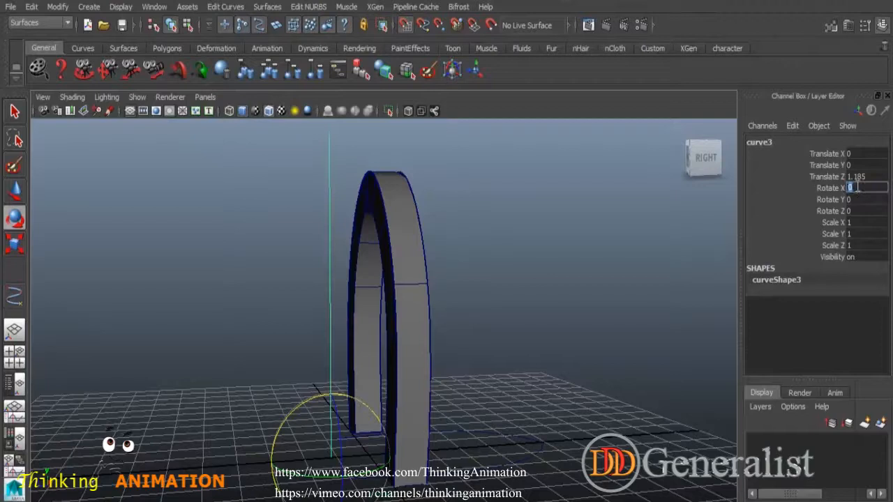
pyautogui.press('Return')
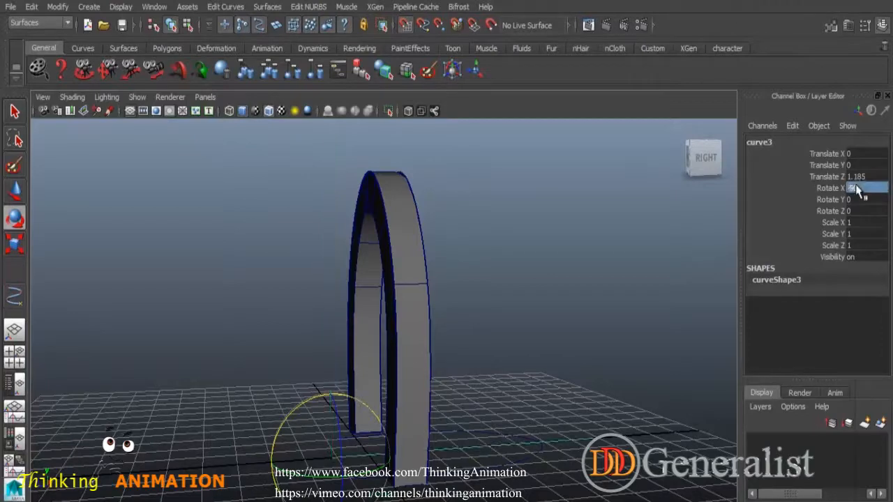
# Step: Cut the flat inner arch curve and the EP line at their intersection with Cut Curve, working in the top view
pyautogui.press('space')
pyautogui.press('space')
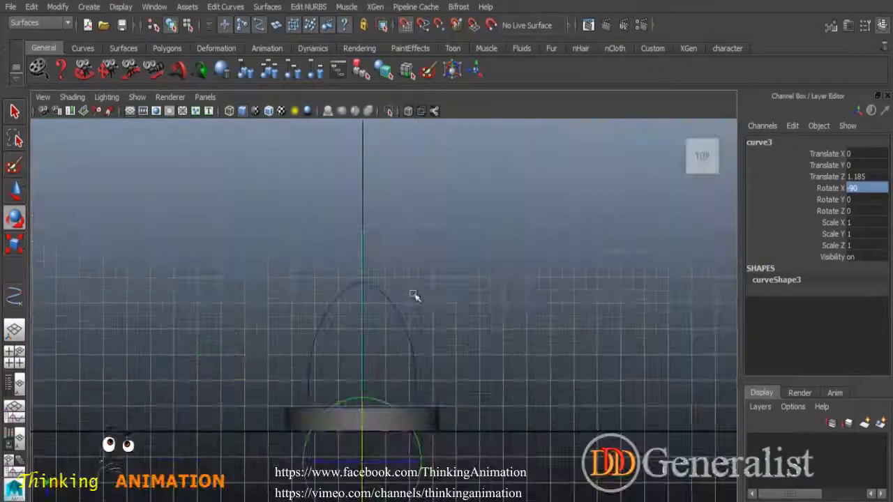
pyautogui.click(422, 311)
pyautogui.click(408, 312)
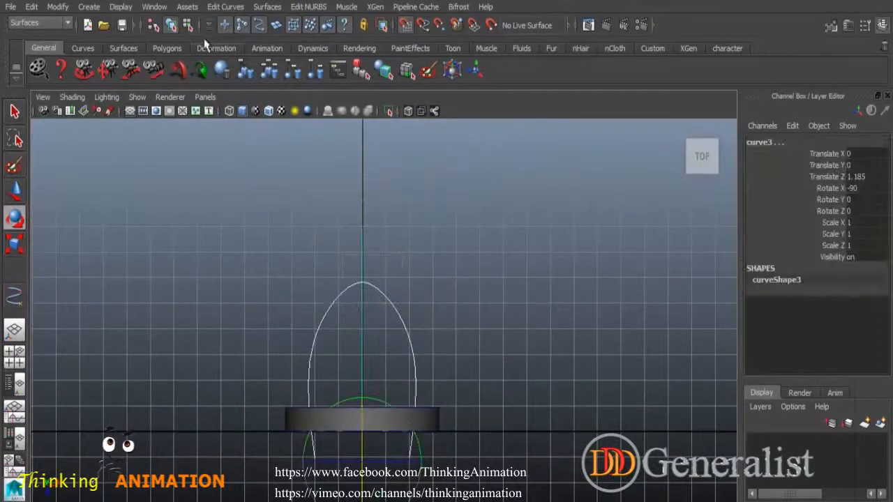
pyautogui.click(226, 7)
pyautogui.click(240, 110)
# Step: Delete the left half of the cut arch curve and both pieces of the EP cutting line
pyautogui.click(347, 320)
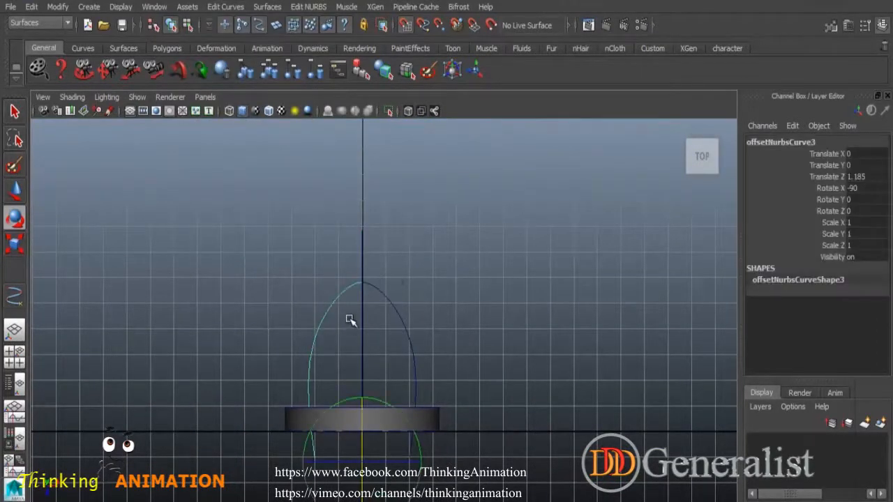
pyautogui.press('Delete')
pyautogui.moveTo(356, 318); pyautogui.dragTo(381, 353)
pyautogui.press('Delete')
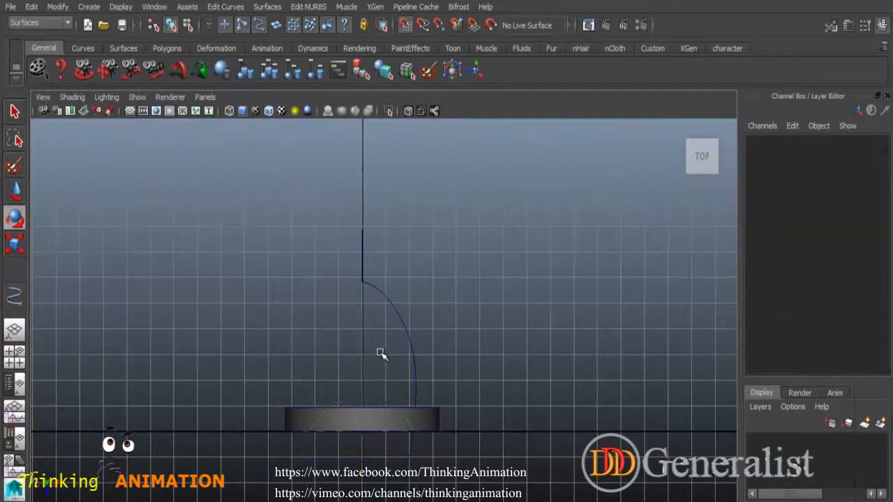
pyautogui.moveTo(351, 231); pyautogui.dragTo(396, 253)
pyautogui.press('Delete')
# Step: Select the remaining half of the cut arch curve in the perspective view
pyautogui.press('space')
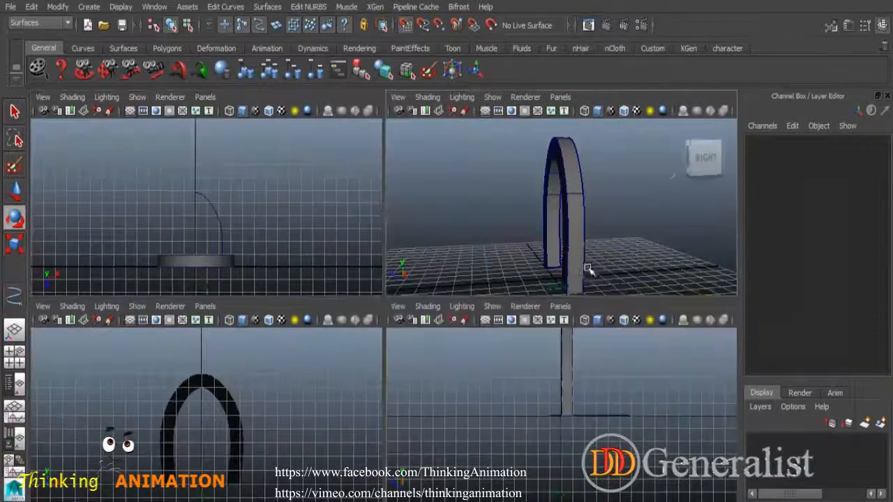
pyautogui.press('space')
pyautogui.keyDown('alt'); pyautogui.moveTo(532, 359); pyautogui.dragTo(495, 334); pyautogui.keyUp('alt')
pyautogui.click(502, 350)
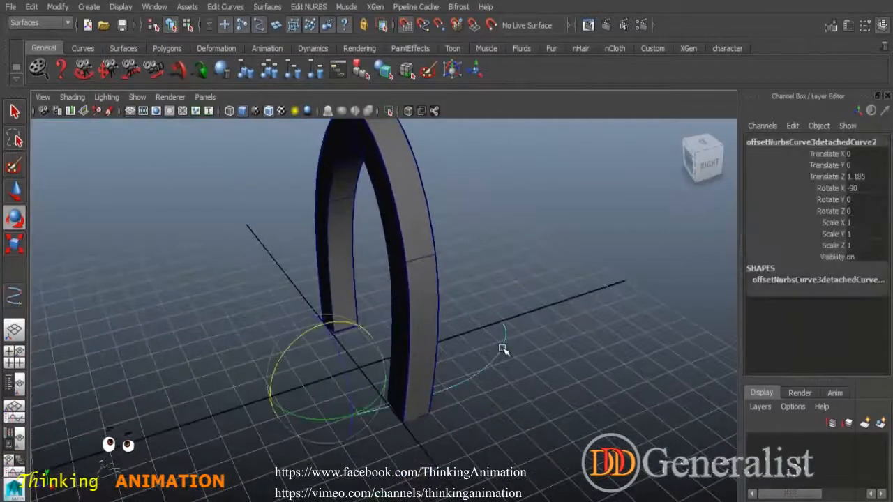
# Step: Set the detached arc curve's Rotate X to 0 and check it against the arch from the front
pyautogui.doubleClick(862, 189)
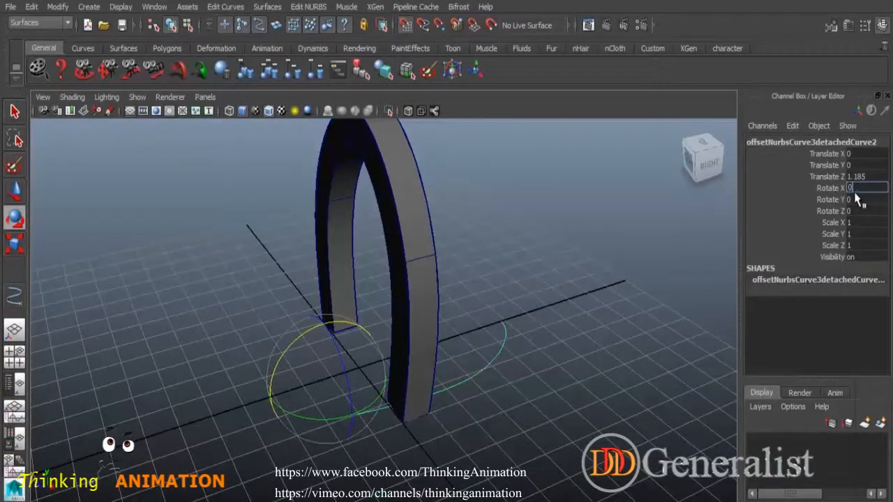
pyautogui.write('0')
pyautogui.press('Return')
pyautogui.keyDown('alt'); pyautogui.moveTo(418, 376); pyautogui.dragTo(523, 329); pyautogui.keyUp('alt')
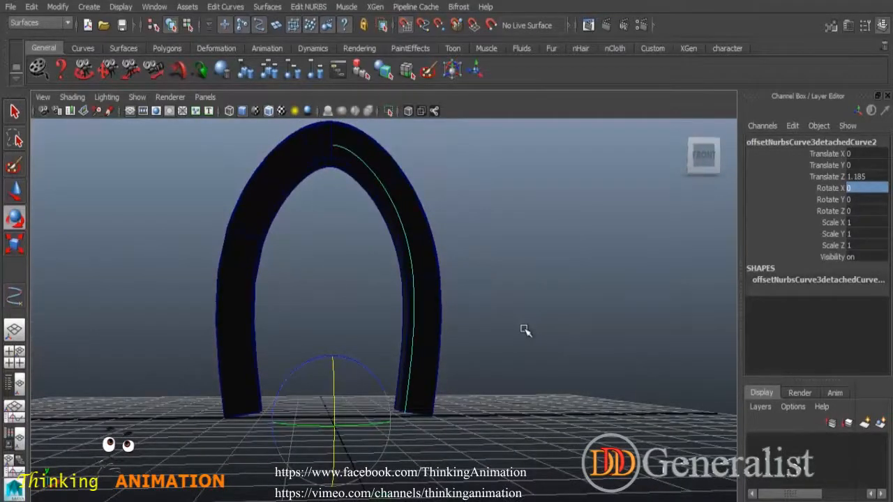
pyautogui.click(525, 330)
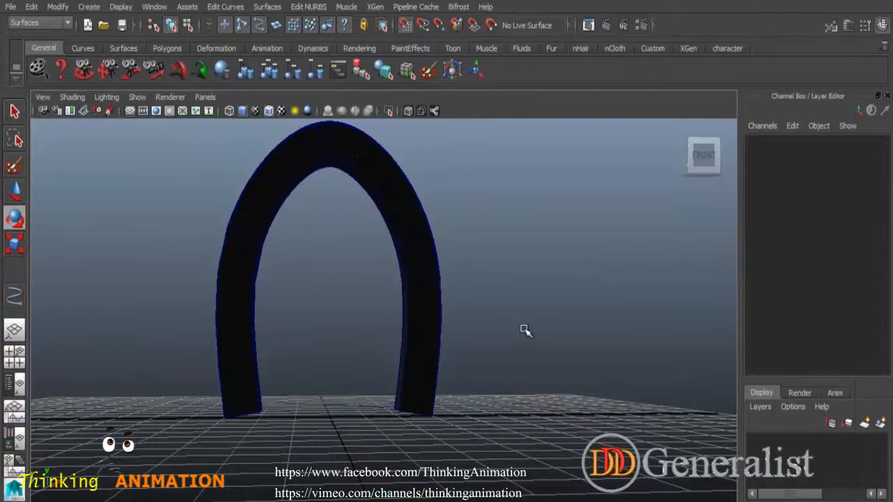
# Step: Undo the arc curve's rotation and the edits before it, back to the selected straight curve segment
pyautogui.hotkey('ctrl', 'z')
pyautogui.keyDown('alt'); pyautogui.moveTo(518, 339); pyautogui.dragTo(385, 426); pyautogui.keyUp('alt')
pyautogui.hotkey('ctrl', 'z')
pyautogui.hotkey('ctrl', 'z')
pyautogui.hotkey('ctrl', 'z')
pyautogui.hotkey('ctrl', 'z')
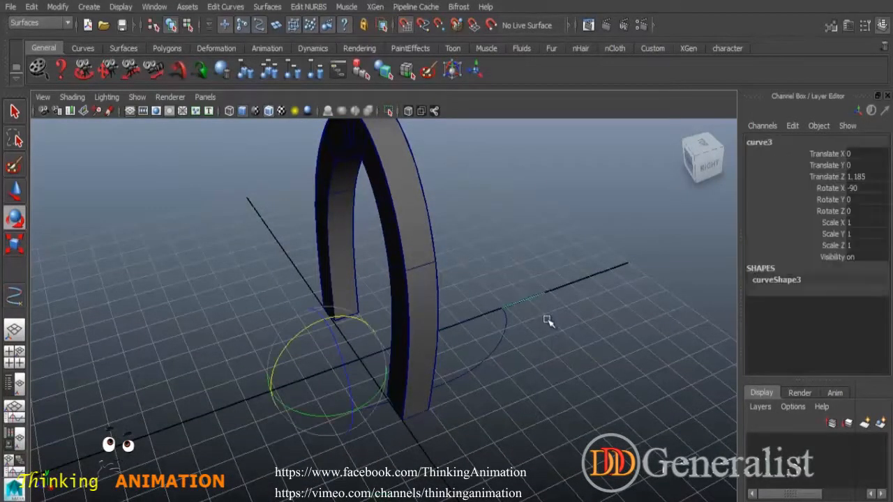
# Step: Stand the arc curve and the straight centre curve upright together by setting their Rotate X to 0
pyautogui.click(547, 320)
pyautogui.keyDown('alt'); pyautogui.moveTo(510, 385); pyautogui.dragTo(474, 260); pyautogui.keyUp('alt')
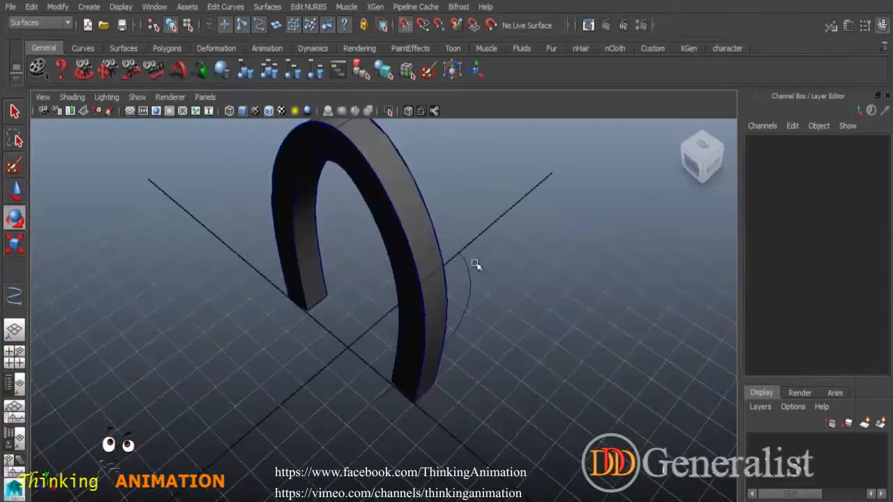
pyautogui.click(474, 274)
pyautogui.doubleClick(875, 190)
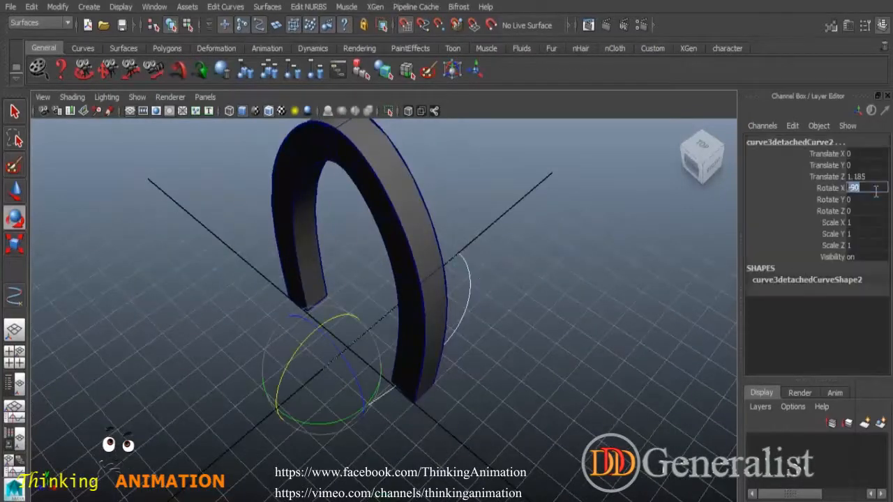
pyautogui.write('0')
pyautogui.press('Return')
pyautogui.keyDown('alt'); pyautogui.moveTo(517, 361); pyautogui.dragTo(560, 358); pyautogui.keyUp('alt')
pyautogui.click(523, 364)
# Step: Loft a half-door surface between the upright arc curve and the straight centre curve
pyautogui.press('space')
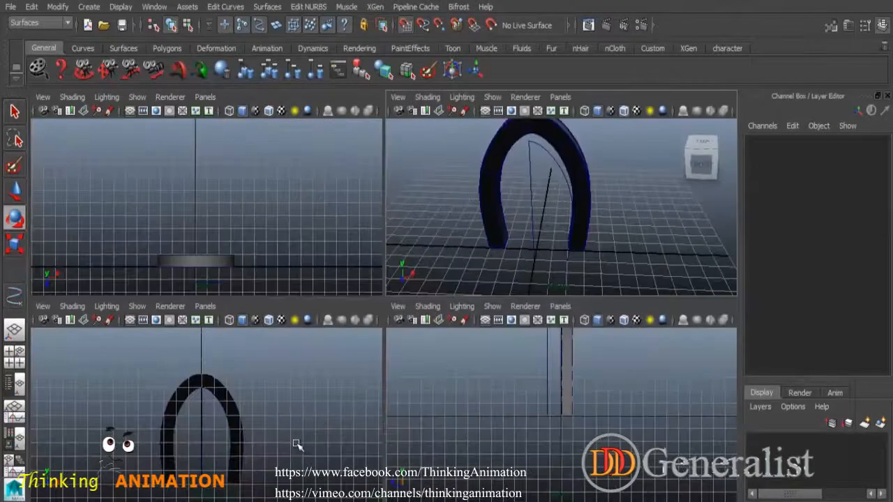
pyautogui.press('space')
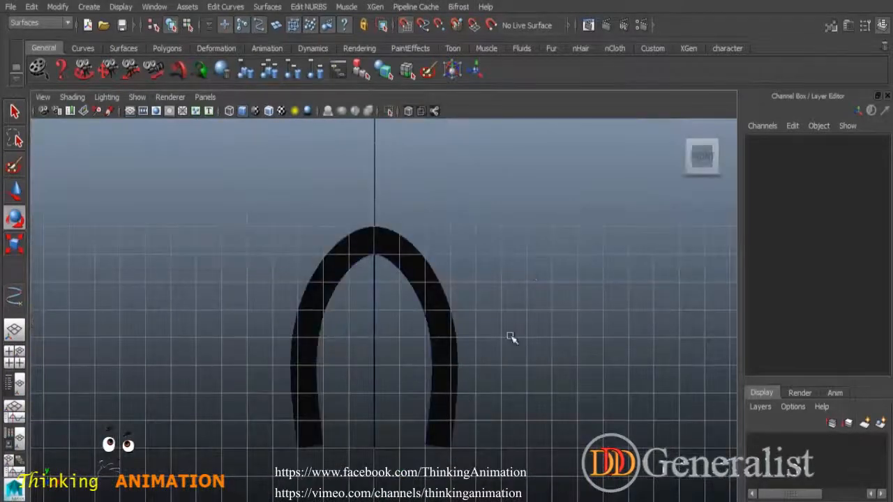
pyautogui.press('space')
pyautogui.press('space')
pyautogui.keyDown('alt'); pyautogui.moveTo(538, 239); pyautogui.dragTo(384, 233); pyautogui.keyUp('alt')
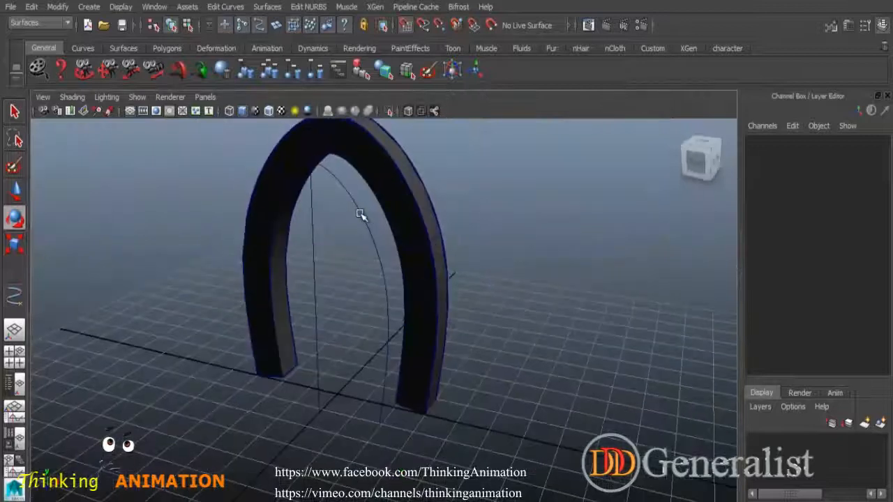
pyautogui.click(359, 214)
pyautogui.keyDown('shift'); pyautogui.click(312, 226); pyautogui.keyUp('shift')
pyautogui.click(267, 7)
pyautogui.click(276, 40)
pyautogui.click(542, 253)
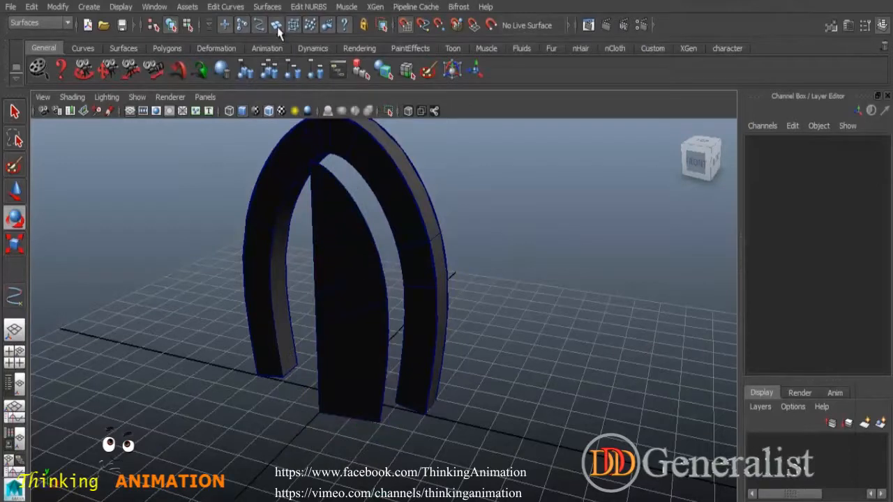
# Step: Turn off grid snapping and move the lofted half-door back into the arch opening, to a Translate Z of about -1.395
pyautogui.click(360, 287)
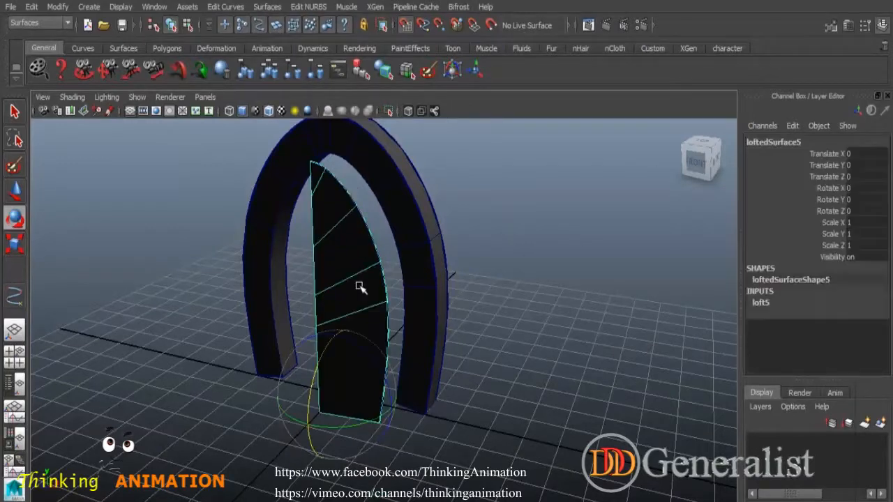
pyautogui.click(14, 190)
pyautogui.press('space')
pyautogui.press('space')
pyautogui.press('space')
pyautogui.press('space')
pyautogui.click(406, 26)
pyautogui.moveTo(318, 305); pyautogui.dragTo(353, 313)
pyautogui.press('space')
pyautogui.moveTo(557, 218); pyautogui.dragTo(557, 176)
pyautogui.keyDown('alt'); pyautogui.moveTo(512, 269); pyautogui.dragTo(562, 247); pyautogui.keyUp('alt')
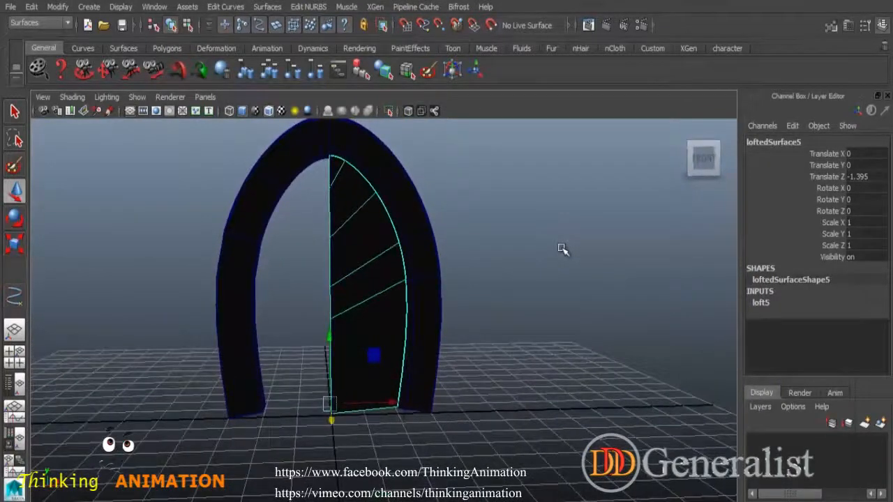
# Step: Duplicate the half-door and mirror the copy across the centre with a Scale X of -1
pyautogui.hotkey('ctrl', 'd')
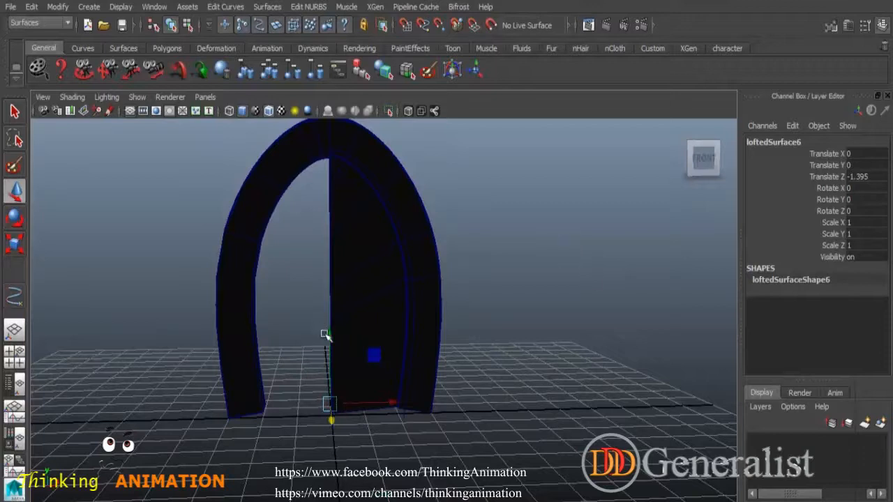
pyautogui.click(16, 250)
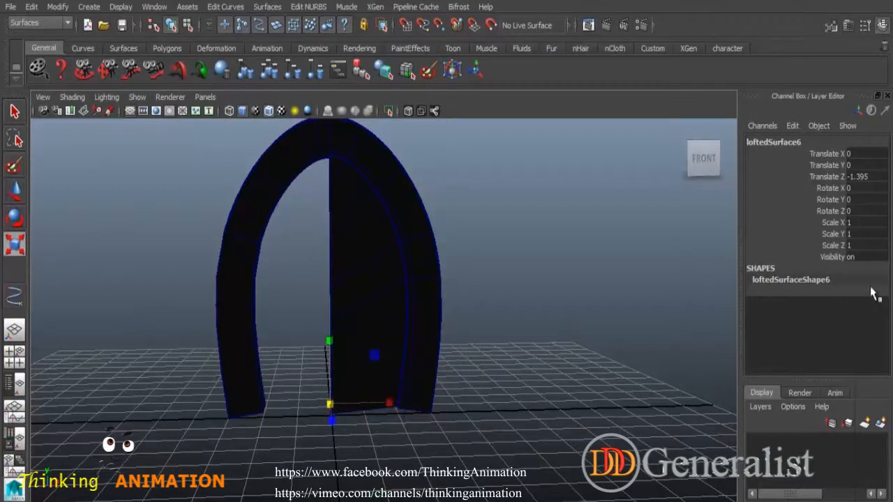
pyautogui.click(849, 222)
pyautogui.write('-1')
pyautogui.press('Return')
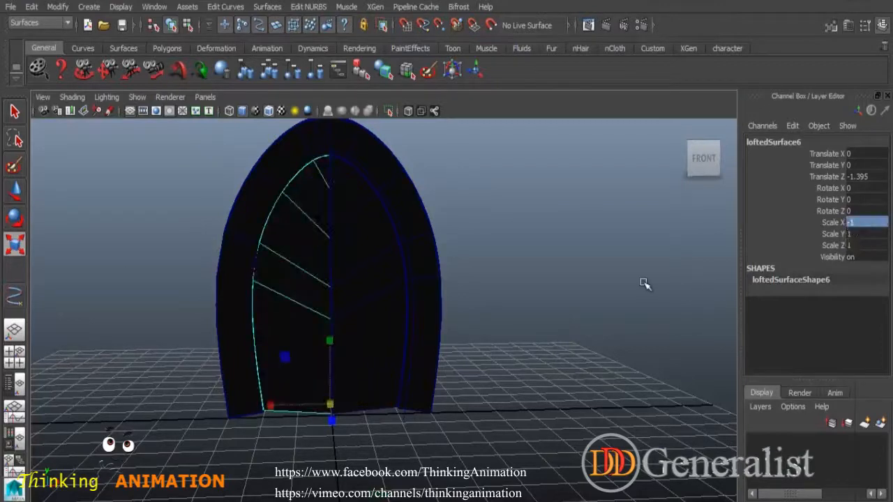
pyautogui.click(645, 284)
# Step: Delete the leftover construction curves standing in front of the arch
pyautogui.keyDown('alt'); pyautogui.moveTo(570, 351); pyautogui.dragTo(361, 361); pyautogui.keyUp('alt')
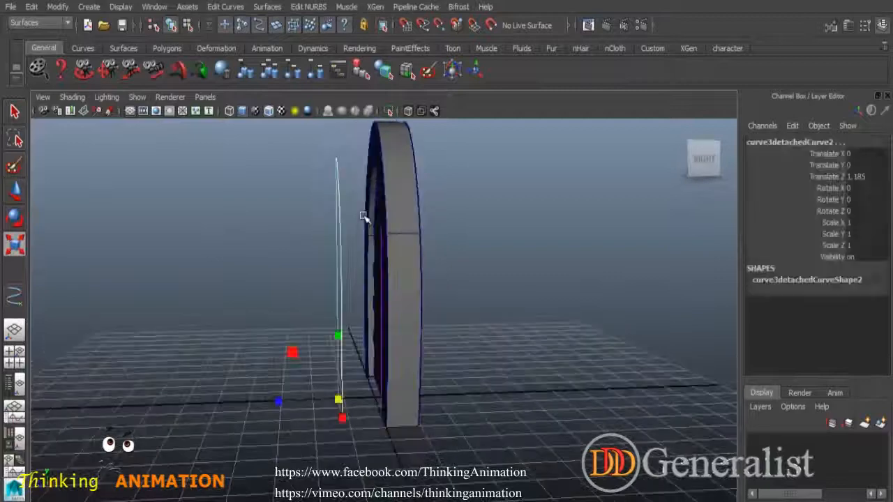
pyautogui.click(362, 218)
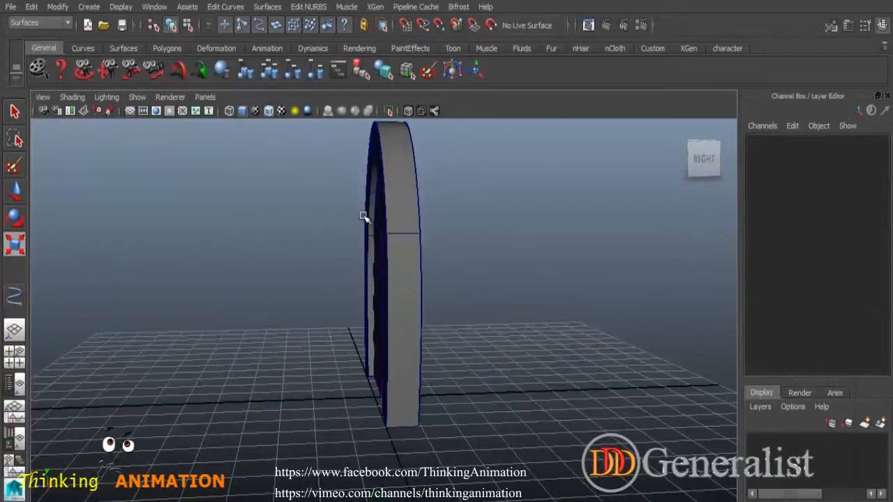
# Step: Select both door halves and move them together within the arch depth to a Translate Z of about -1.598
pyautogui.keyDown('alt'); pyautogui.moveTo(367, 300); pyautogui.dragTo(421, 313); pyautogui.keyUp('alt')
pyautogui.click(363, 293)
pyautogui.keyDown('alt'); pyautogui.moveTo(362, 293); pyautogui.dragTo(318, 342); pyautogui.keyUp('alt')
pyautogui.click(312, 296)
pyautogui.keyDown('alt'); pyautogui.moveTo(312, 295); pyautogui.dragTo(508, 360); pyautogui.keyUp('alt')
pyautogui.click(393, 296)
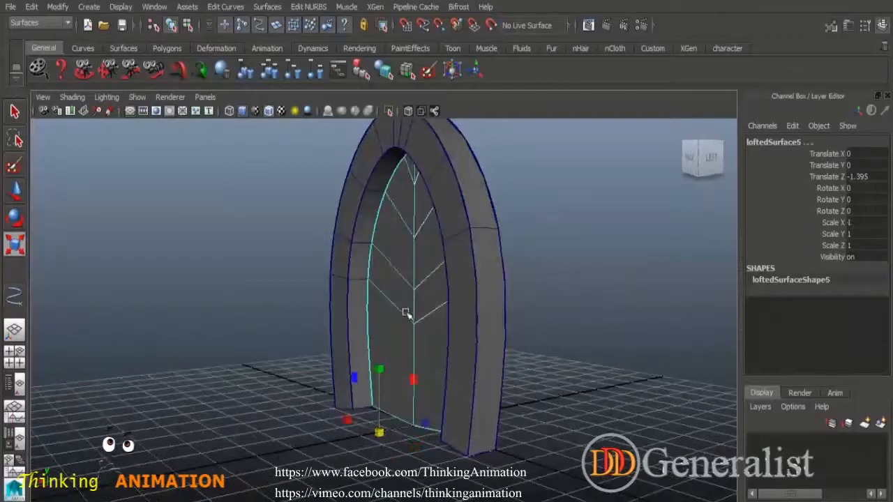
pyautogui.keyDown('alt'); pyautogui.moveTo(407, 313); pyautogui.dragTo(398, 398); pyautogui.keyUp('alt')
pyautogui.click(12, 194)
pyautogui.moveTo(414, 432); pyautogui.dragTo(381, 426)
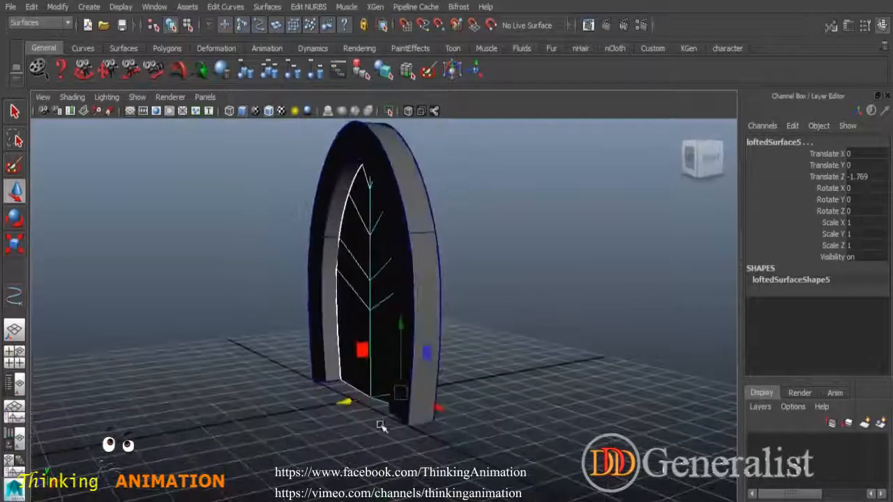
pyautogui.moveTo(347, 402); pyautogui.dragTo(231, 423)
pyautogui.click(600, 397)
pyautogui.keyDown('alt'); pyautogui.moveTo(602, 392); pyautogui.dragTo(566, 393); pyautogui.keyUp('alt')
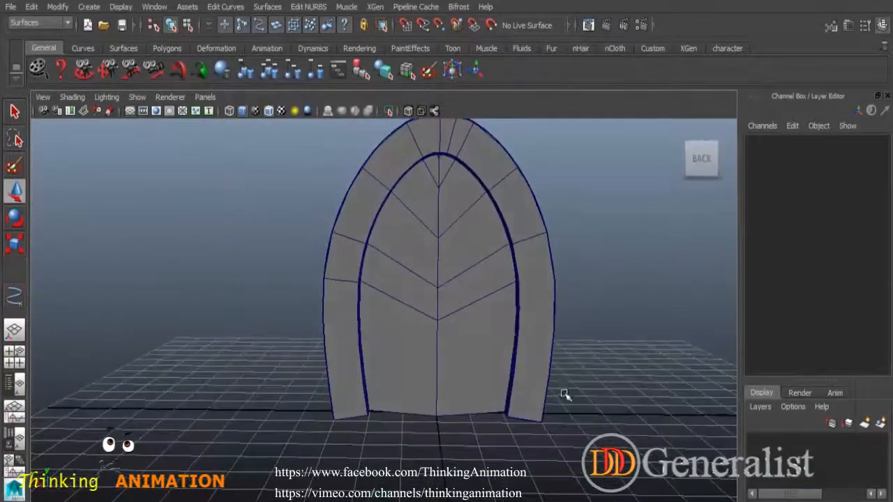
# Step: Move the mirrored half-door's pivot in the front view to the middle of its outer hinge edge
pyautogui.click(489, 298)
pyautogui.keyDown('alt'); pyautogui.moveTo(488, 298); pyautogui.dragTo(465, 312); pyautogui.keyUp('alt')
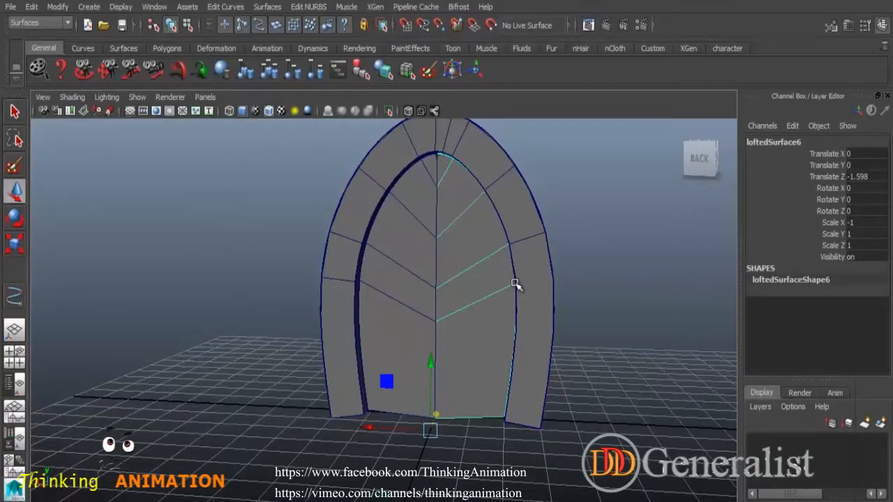
pyautogui.press('space')
pyautogui.press('space')
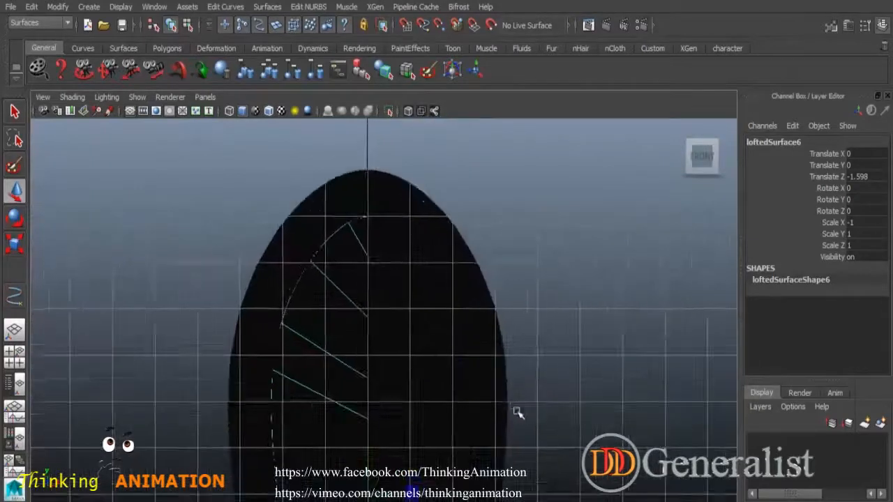
pyautogui.keyDown('alt'); pyautogui.moveTo(507, 398); pyautogui.dragTo(473, 327, button='middle'); pyautogui.keyUp('alt')
pyautogui.keyDown('alt'); pyautogui.moveTo(473, 328); pyautogui.dragTo(503, 375, button='right'); pyautogui.keyUp('alt')
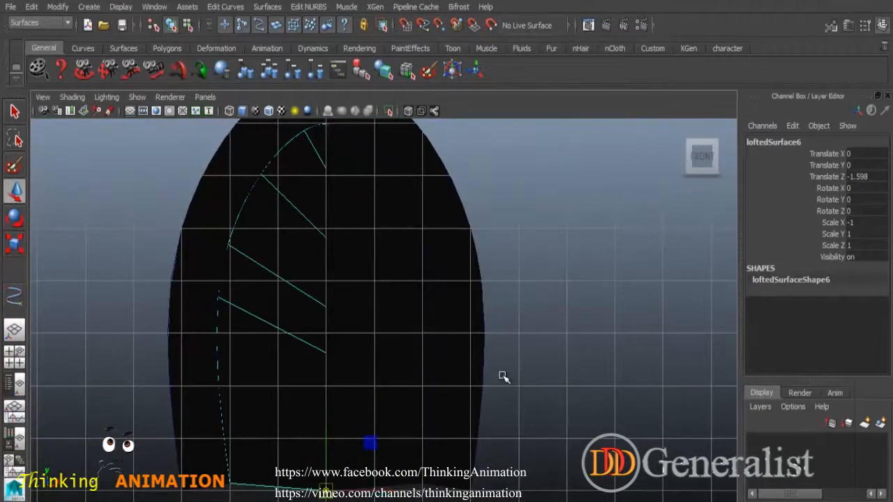
pyautogui.moveTo(326, 438); pyautogui.dragTo(326, 258)
pyautogui.moveTo(374, 305); pyautogui.dragTo(312, 302)
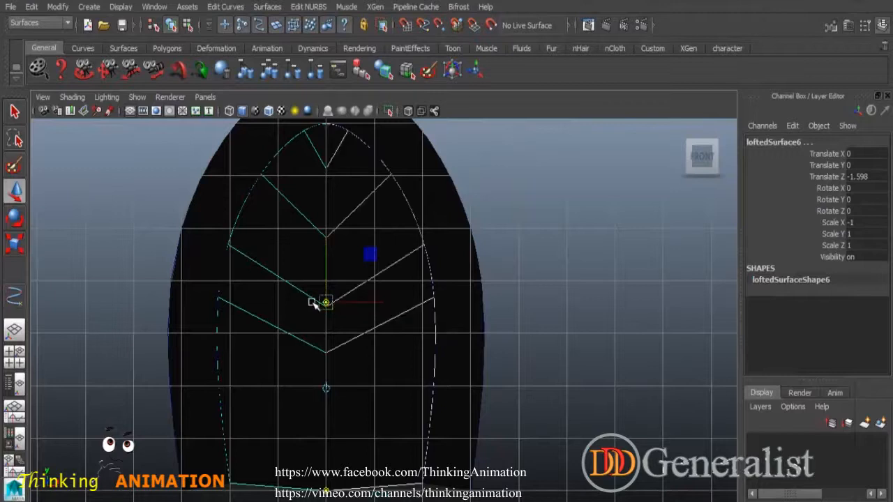
pyautogui.moveTo(370, 304); pyautogui.dragTo(265, 305)
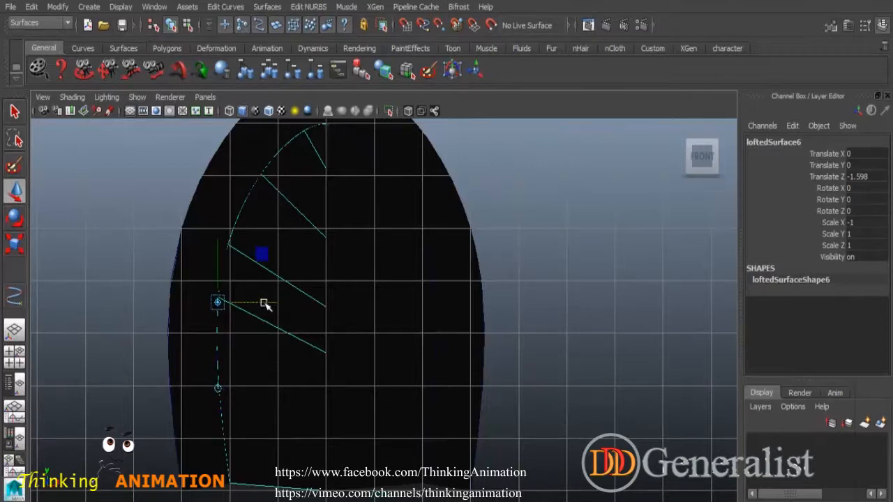
# Step: Rotate the mirrored half-door around its hinge edge to leave it slightly open, at a Rotate Y of about -9.231
pyautogui.press('space')
pyautogui.press('space')
pyautogui.click(593, 381)
pyautogui.click(478, 307)
pyautogui.moveTo(600, 389)
pyautogui.keyDown('alt'); pyautogui.mouseDown()
pyautogui.moveTo(532, 395)
pyautogui.moveTo(593, 389)
pyautogui.mouseUp(); pyautogui.keyUp('alt')
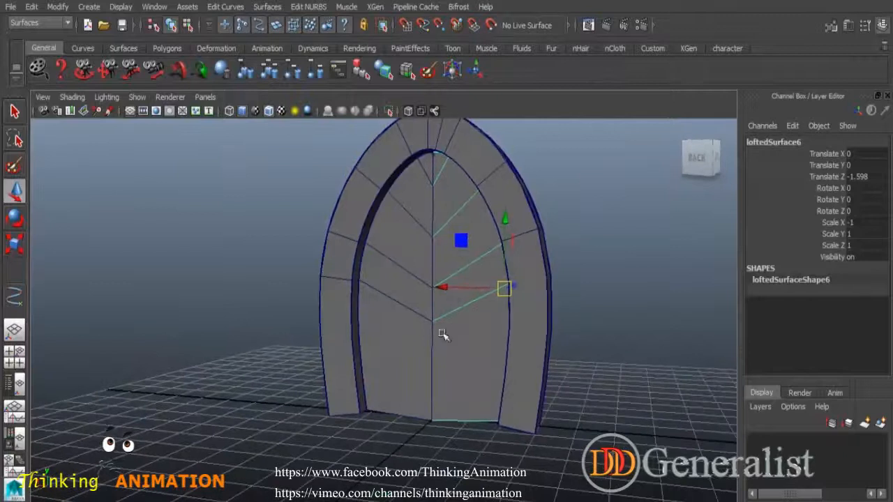
pyautogui.press('e')
pyautogui.moveTo(523, 294); pyautogui.dragTo(504, 295)
pyautogui.keyDown('alt'); pyautogui.moveTo(536, 395); pyautogui.dragTo(551, 385); pyautogui.keyUp('alt')
pyautogui.moveTo(558, 296); pyautogui.dragTo(560, 295)
pyautogui.keyDown('alt'); pyautogui.moveTo(563, 388); pyautogui.dragTo(518, 392); pyautogui.keyUp('alt')
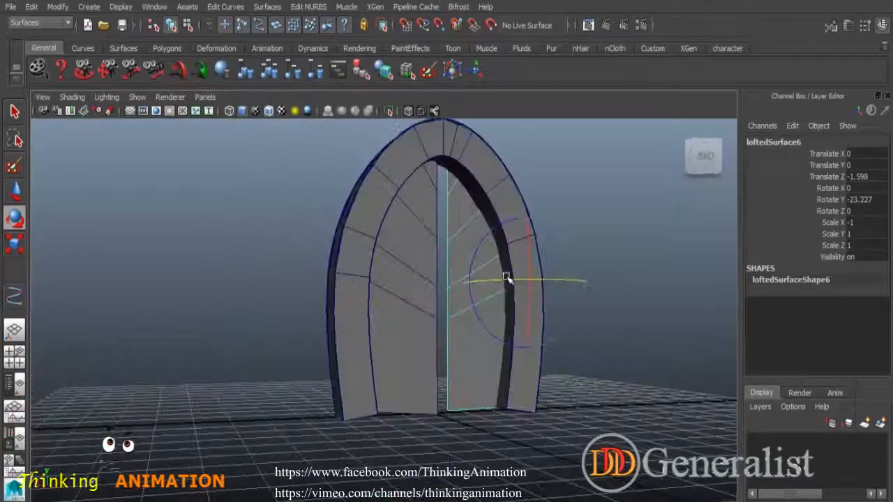
pyautogui.keyDown('alt'); pyautogui.moveTo(460, 394); pyautogui.dragTo(394, 201); pyautogui.keyUp('alt')
pyautogui.click(226, 6)
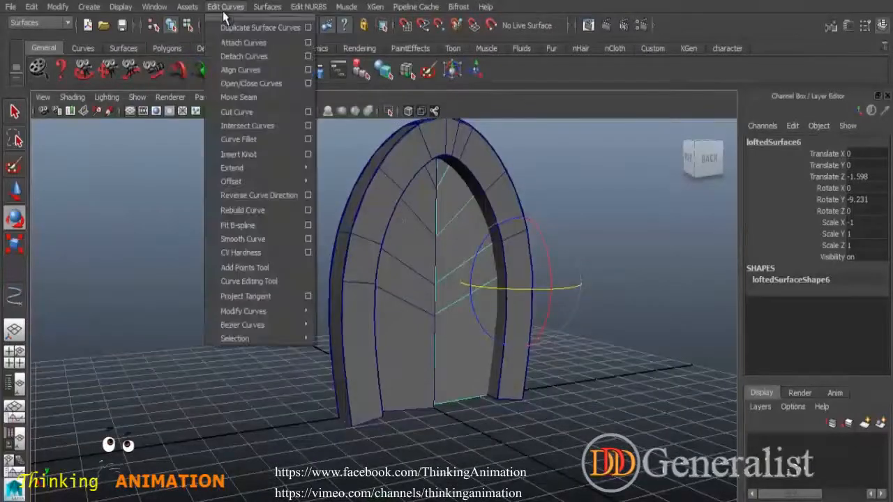
pyautogui.click(589, 360)
# Step: Select the whole arch and both door halves and delete them to empty the scene
pyautogui.keyDown('alt'); pyautogui.moveTo(589, 360); pyautogui.dragTo(420, 344); pyautogui.keyUp('alt')
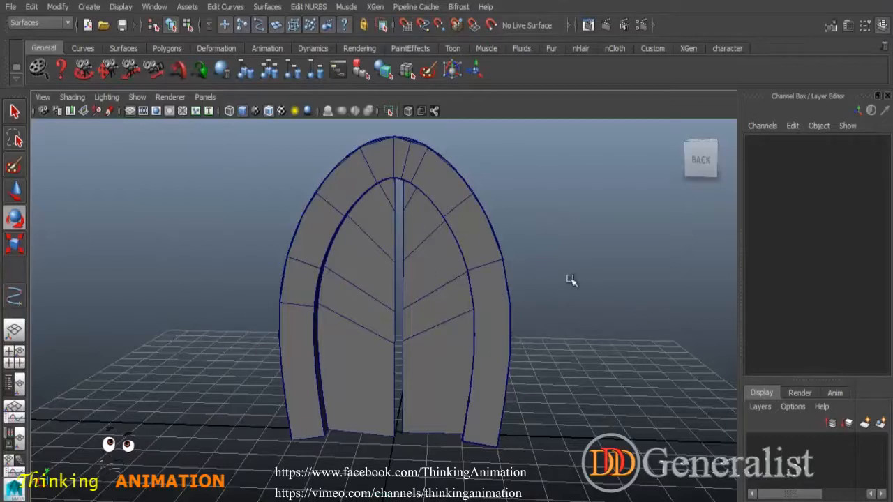
pyautogui.click(490, 316)
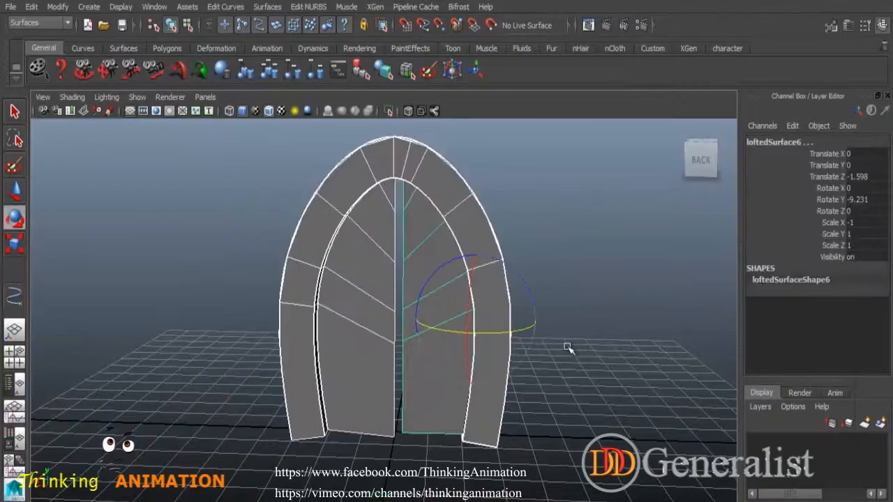
pyautogui.press('Delete')
# Step: Review the Loft options for parameterization, surface degree, section spans, curve range and output geometry, and close them unapplied
pyautogui.click(268, 7)
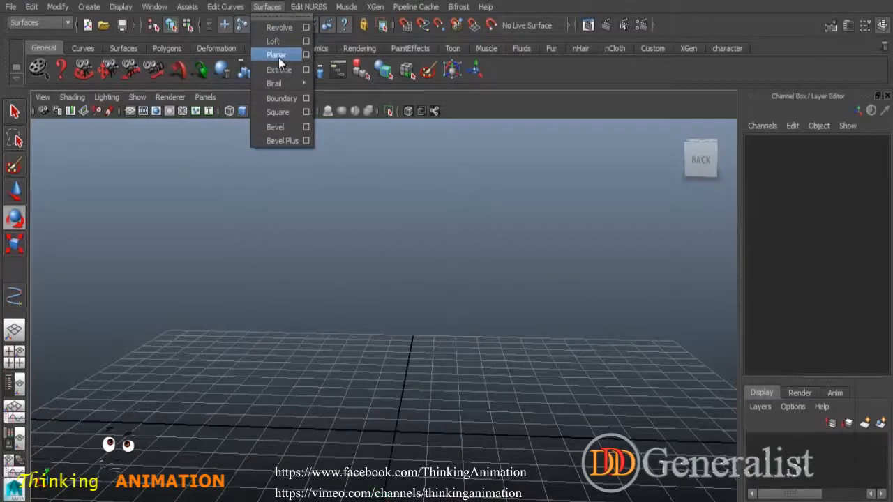
pyautogui.click(306, 40)
pyautogui.moveTo(639, 11); pyautogui.dragTo(567, 13)
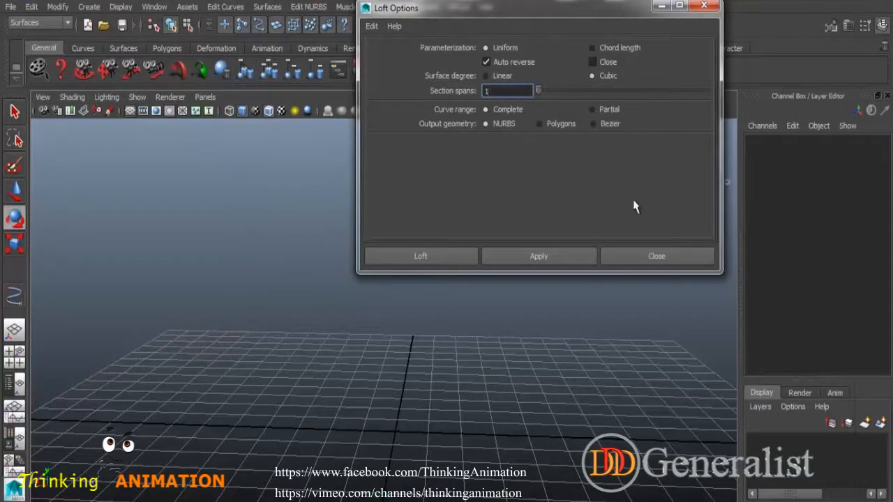
pyautogui.click(652, 256)
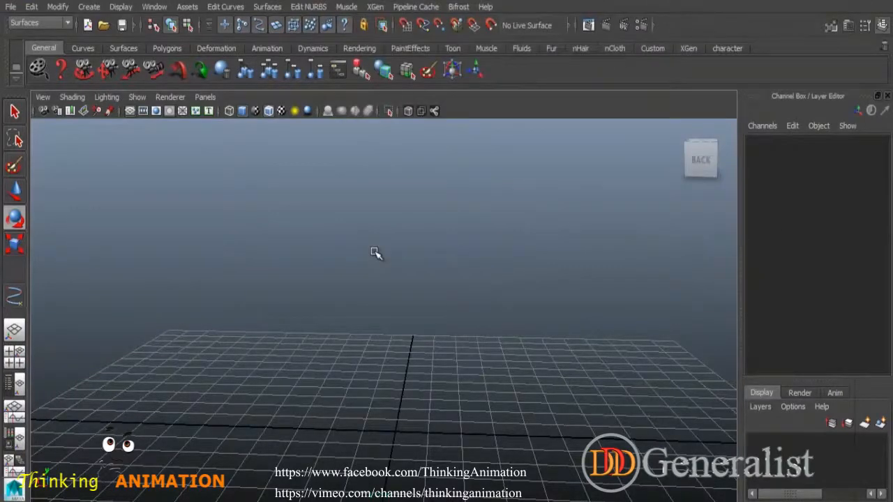
pyautogui.click(269, 8)
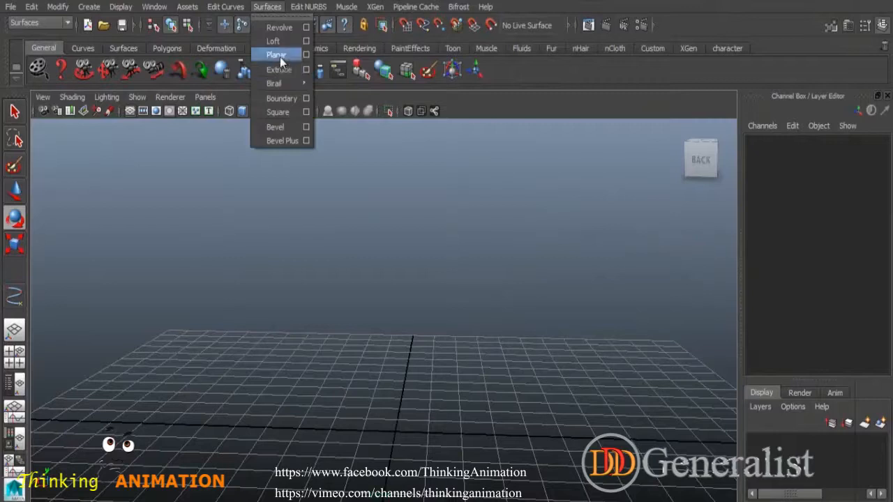
pyautogui.click(390, 265)
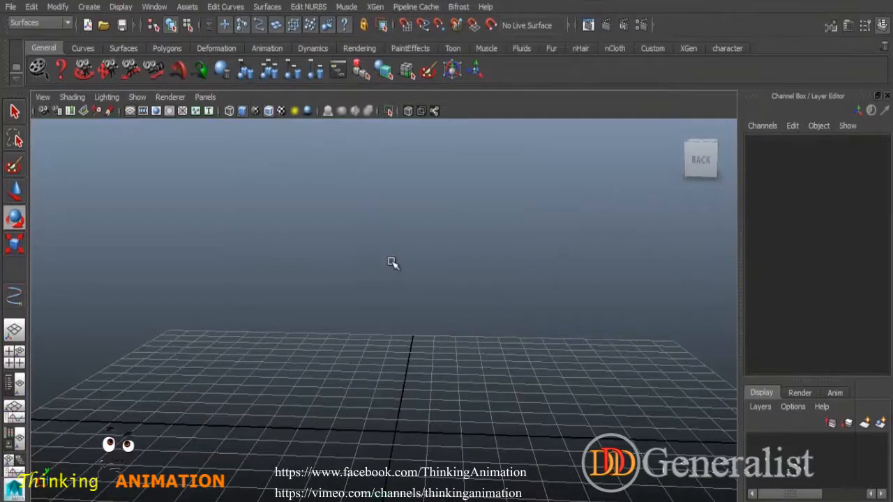
# Step: Draw a closed house-shaped outline in the front view with the EP Curve tool, snapped to the grid, four squares wide and three high
pyautogui.press('space')
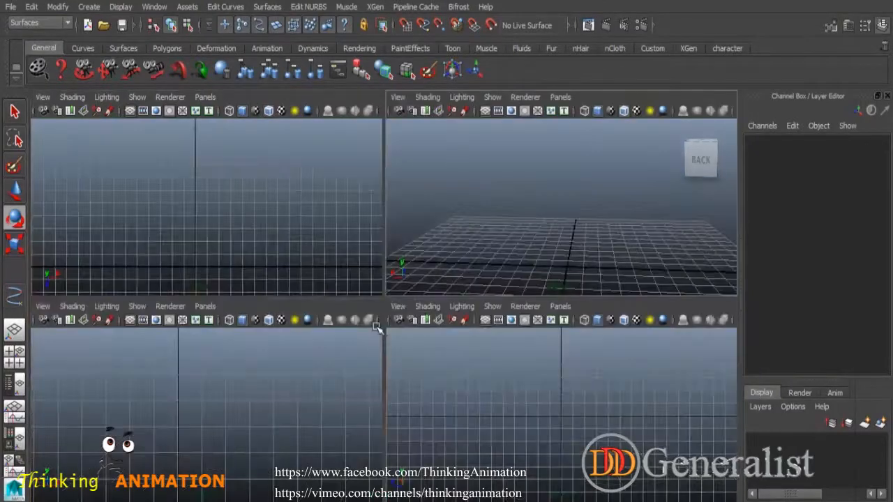
pyautogui.press('space')
pyautogui.keyDown('alt'); pyautogui.moveTo(489, 337); pyautogui.dragTo(457, 278, button='middle'); pyautogui.keyUp('alt')
pyautogui.click(90, 7)
pyautogui.click(411, 303)
pyautogui.press('space')
pyautogui.press('space')
pyautogui.scroll(-4, 536, 414)
pyautogui.keyDown('alt'); pyautogui.moveTo(474, 422); pyautogui.dragTo(483, 341, button='middle'); pyautogui.keyUp('alt')
pyautogui.scroll(3, 483, 342)
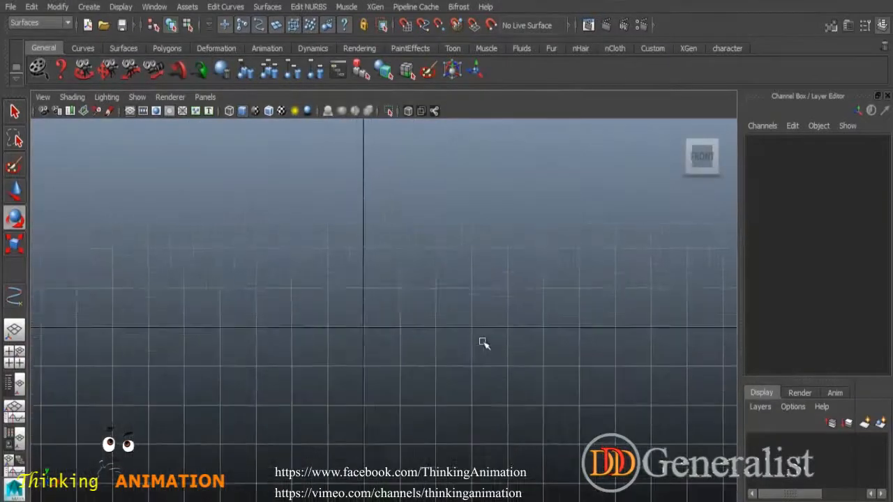
pyautogui.scroll(1, 460, 380)
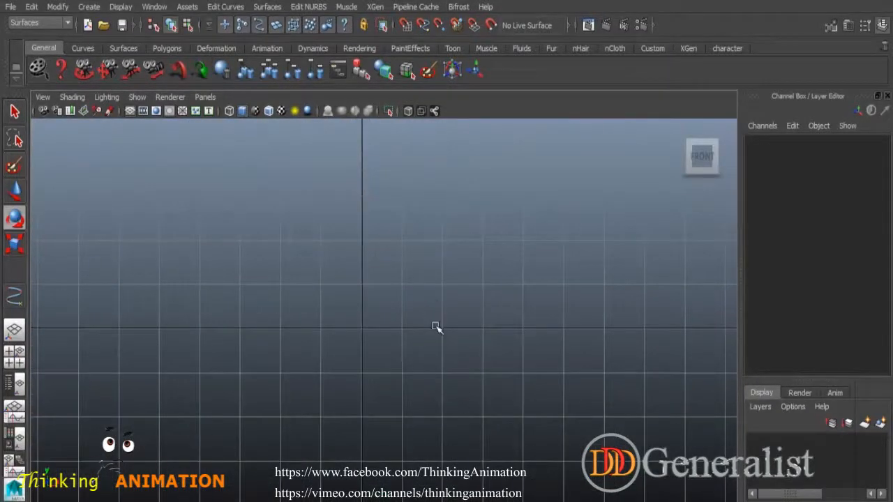
pyautogui.click(121, 7)
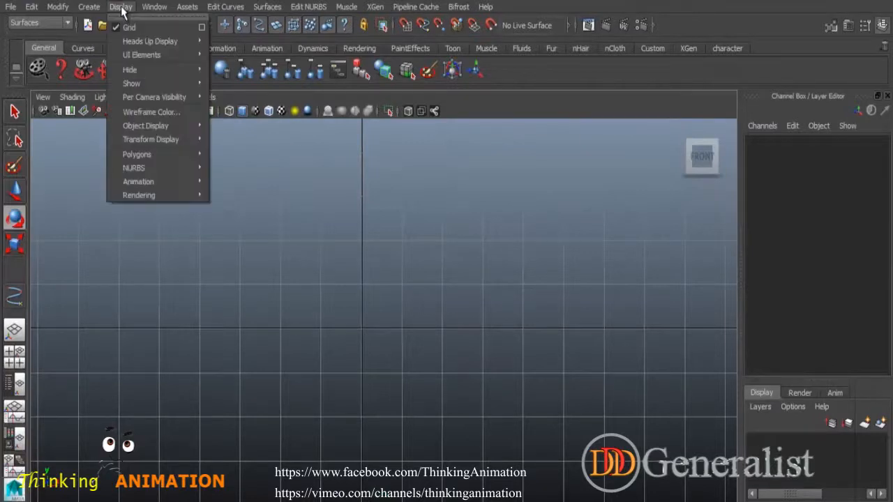
pyautogui.moveTo(89, 8)
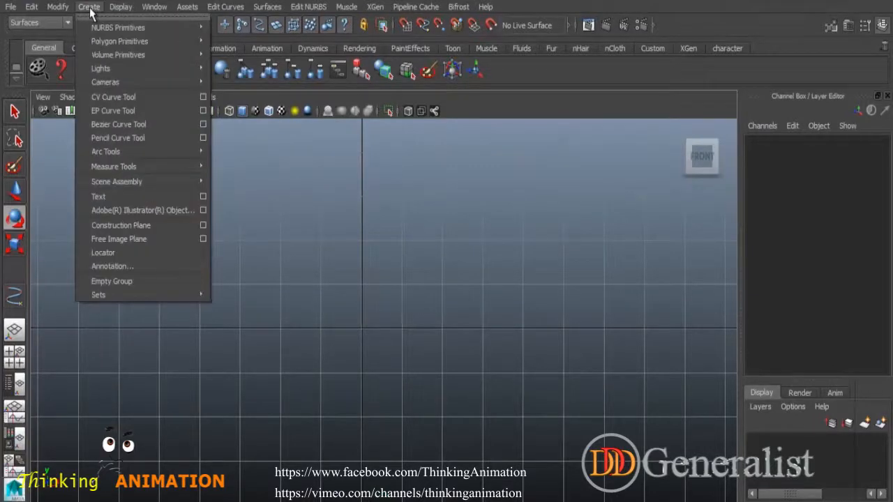
pyautogui.click(112, 112)
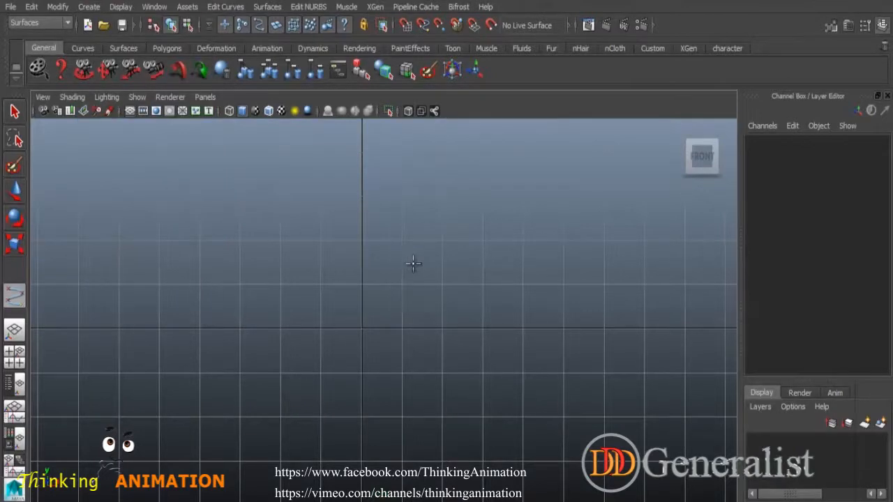
pyautogui.click(405, 25)
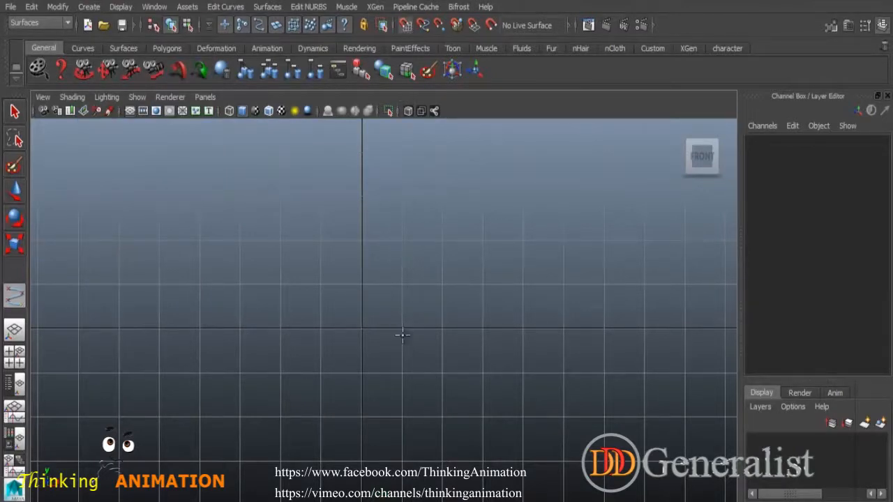
pyautogui.click(361, 327)
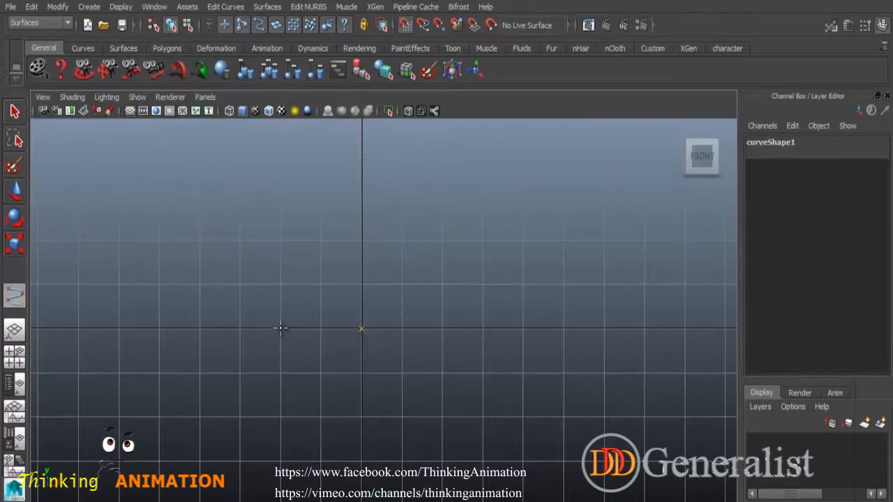
pyautogui.click(281, 242)
pyautogui.click(362, 196)
pyautogui.click(440, 242)
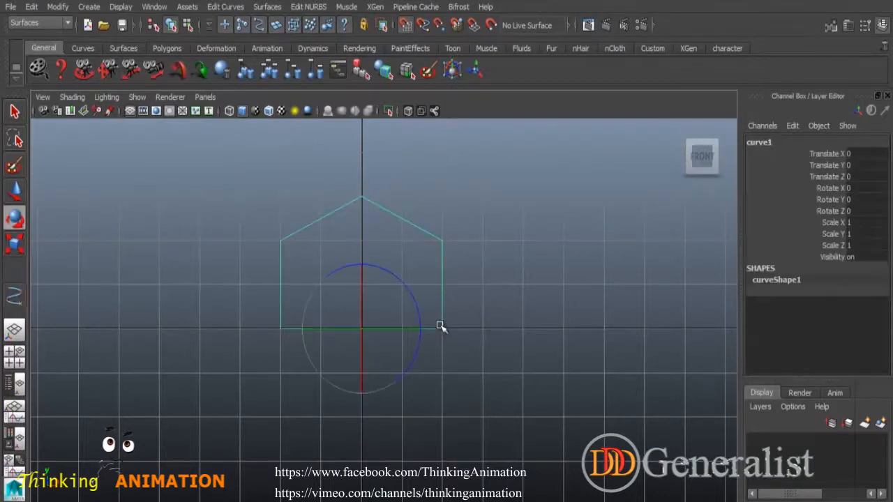
# Step: Select the house-shaped curve in the perspective view
pyautogui.press('space')
pyautogui.click(528, 229)
pyautogui.keyDown('alt'); pyautogui.moveTo(545, 385); pyautogui.dragTo(539, 359); pyautogui.keyUp('alt')
pyautogui.click(15, 113)
pyautogui.click(478, 243)
pyautogui.moveTo(478, 243); pyautogui.dragTo(410, 319)
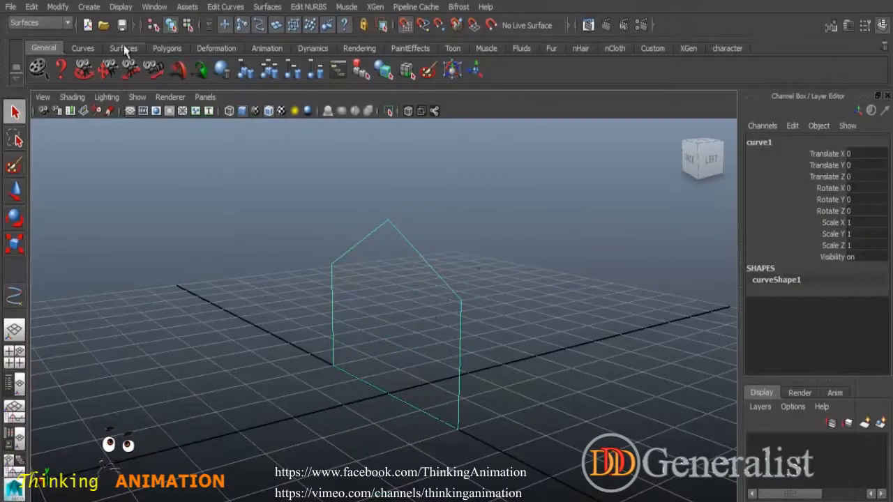
# Step: Check the curve degree in the EP Curve tool's settings and close them unchanged
pyautogui.click(89, 6)
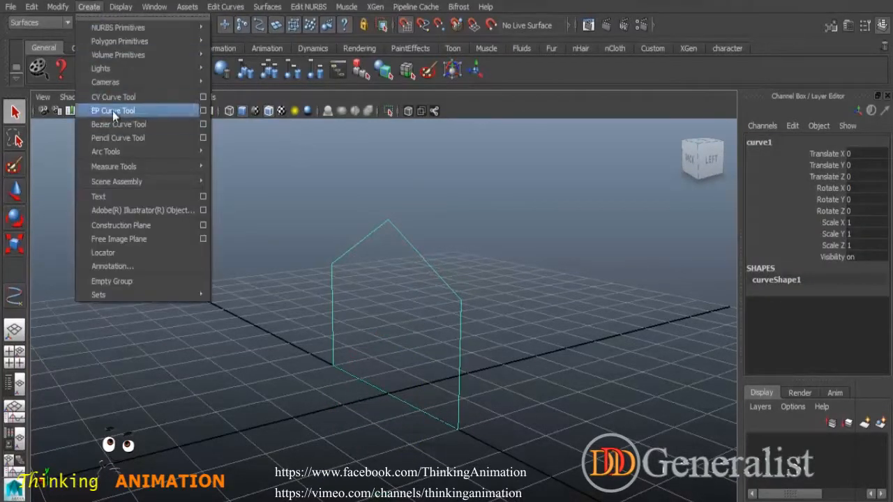
pyautogui.click(202, 111)
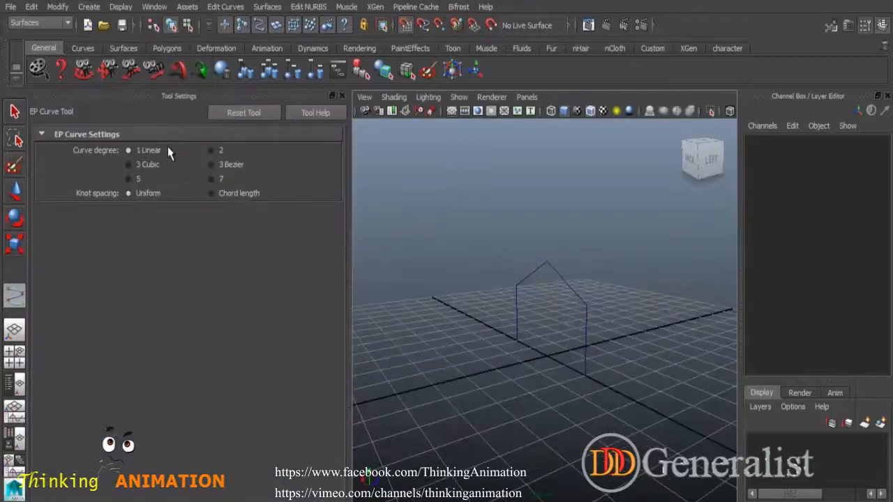
pyautogui.click(342, 95)
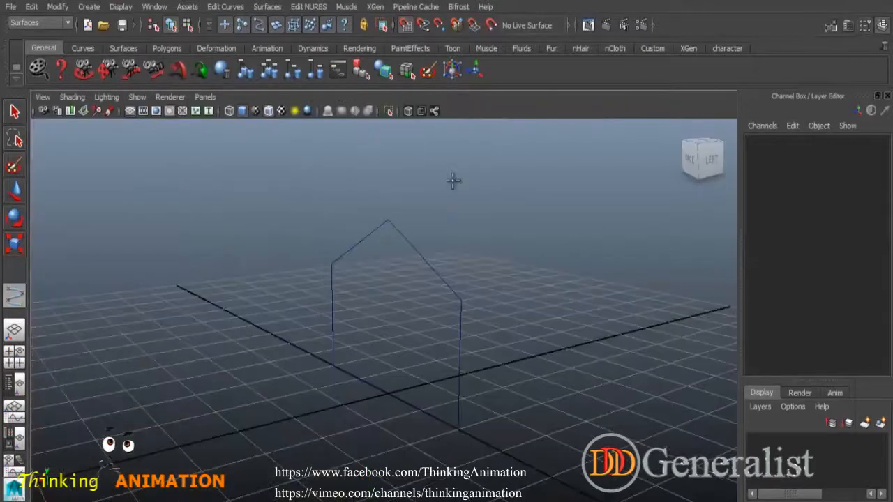
# Step: Duplicate the house-shaped curve and move the copy along Z to a Translate Z of about 0.441
pyautogui.click(15, 112)
pyautogui.click(428, 255)
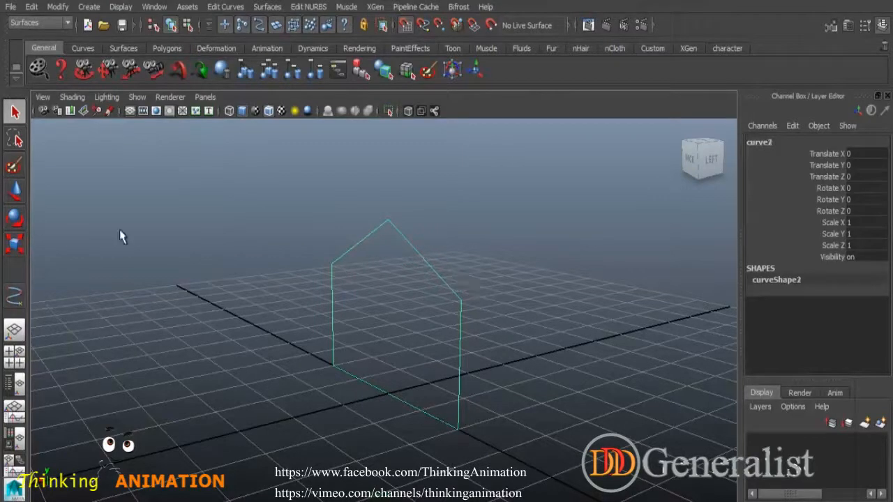
pyautogui.click(15, 189)
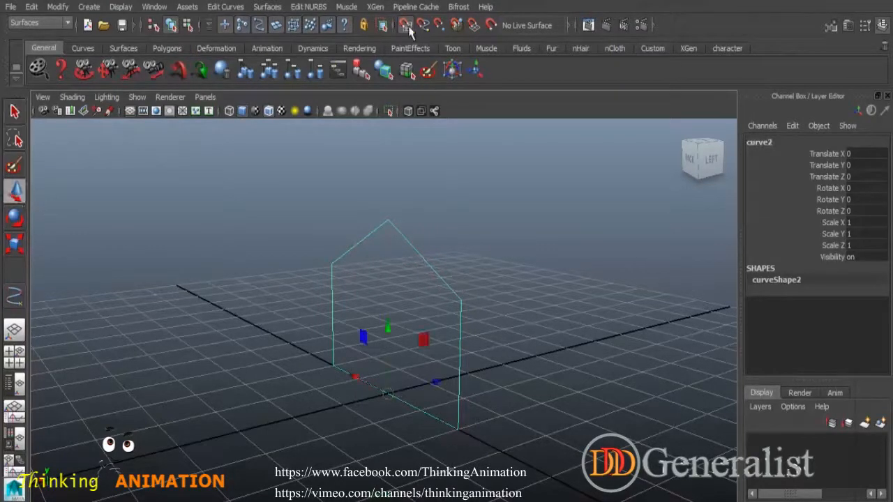
pyautogui.moveTo(436, 381); pyautogui.dragTo(457, 377)
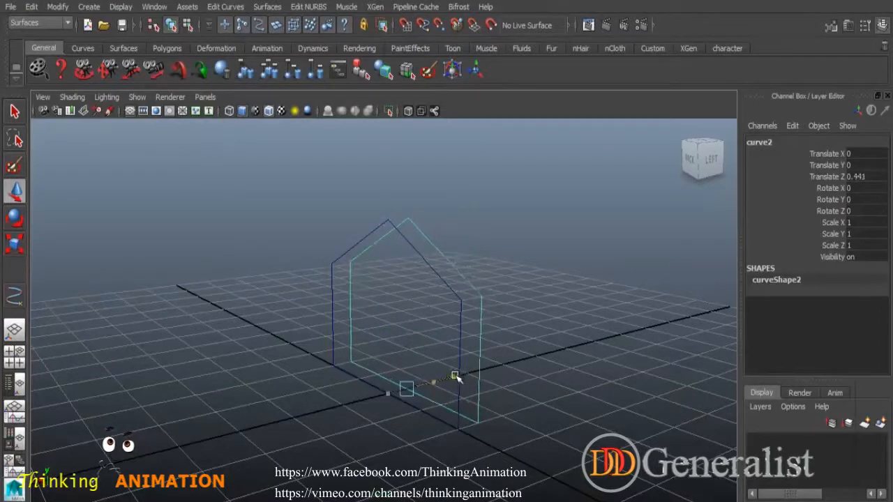
# Step: Loft a surface between the two house-shaped curves to form the frame's thickness
pyautogui.click(562, 313)
pyautogui.moveTo(479, 250); pyautogui.dragTo(421, 300)
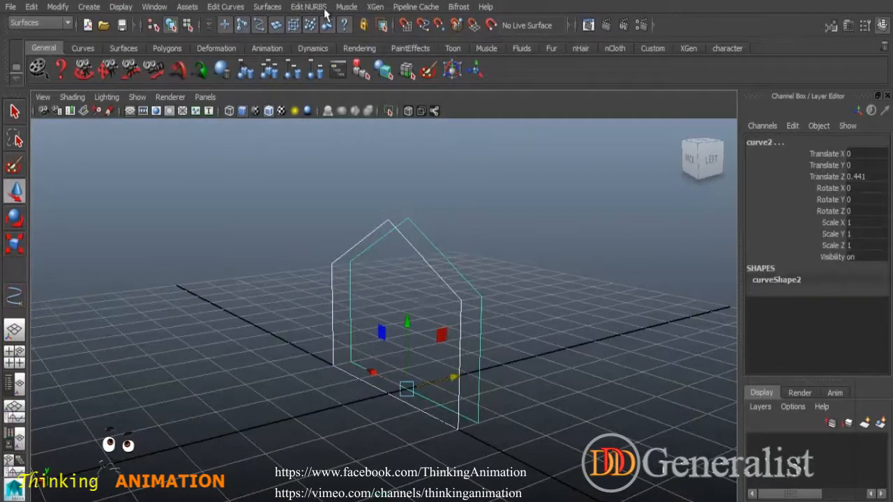
pyautogui.click(268, 7)
pyautogui.click(276, 43)
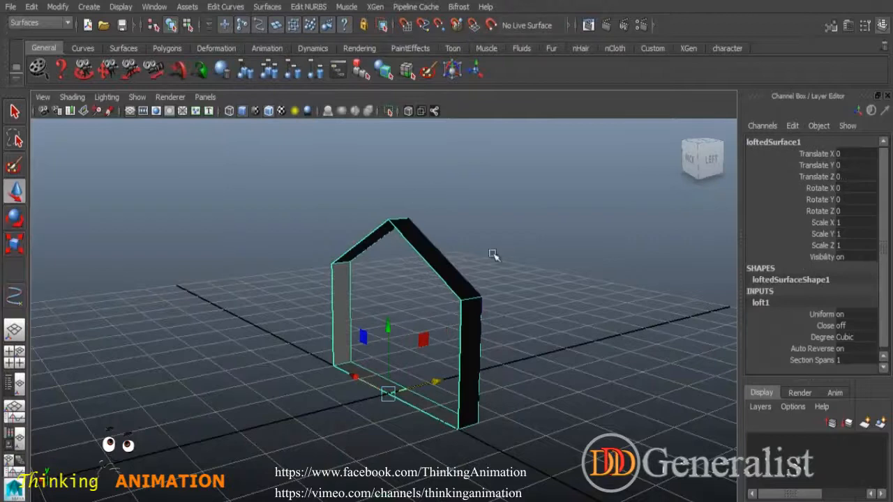
pyautogui.click(495, 254)
pyautogui.keyDown('alt'); pyautogui.moveTo(542, 376); pyautogui.dragTo(562, 369); pyautogui.keyUp('alt')
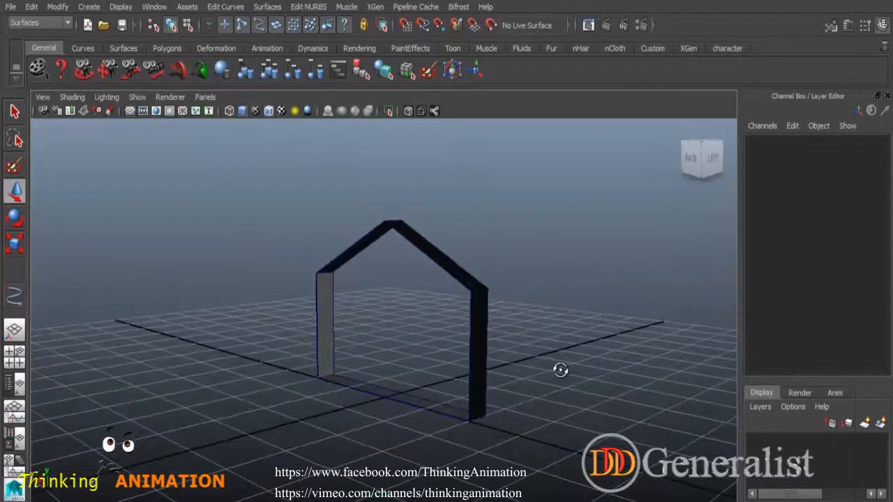
# Step: Fill the original house-shaped curve with a planar surface
pyautogui.click(457, 281)
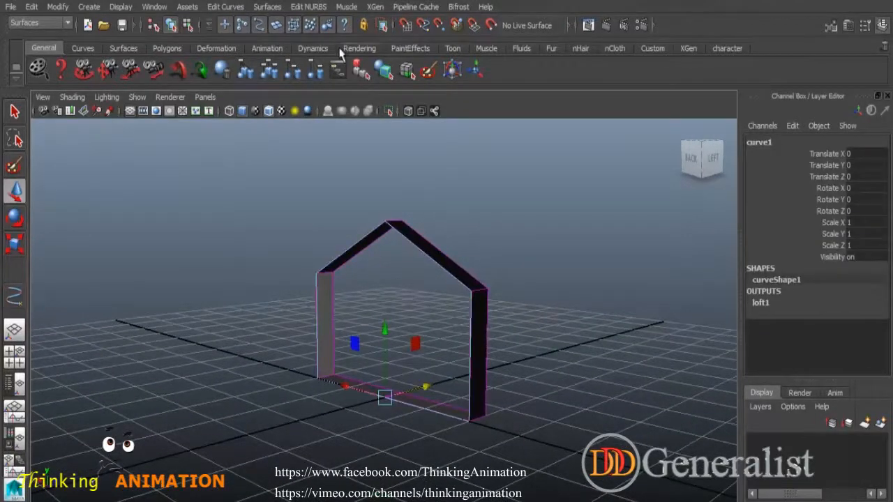
pyautogui.keyDown('alt'); pyautogui.moveTo(441, 338); pyautogui.dragTo(382, 265); pyautogui.keyUp('alt')
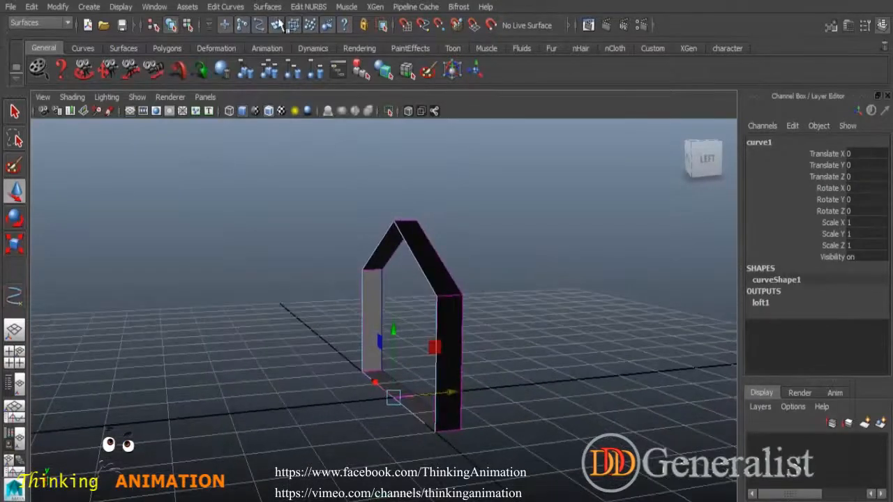
pyautogui.click(267, 6)
pyautogui.click(276, 54)
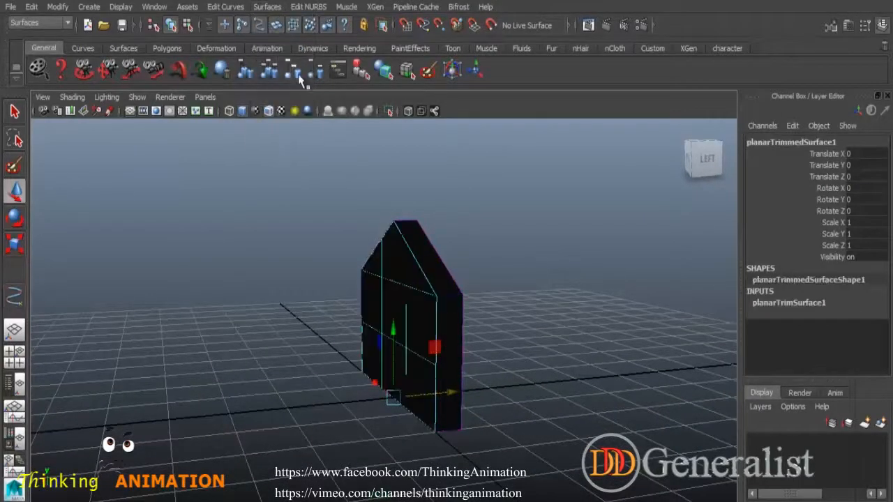
# Step: Fill the duplicated house-shaped curve with a planar surface and inspect the closed shape from several sides
pyautogui.keyDown('alt'); pyautogui.moveTo(506, 335); pyautogui.dragTo(405, 309); pyautogui.keyUp('alt')
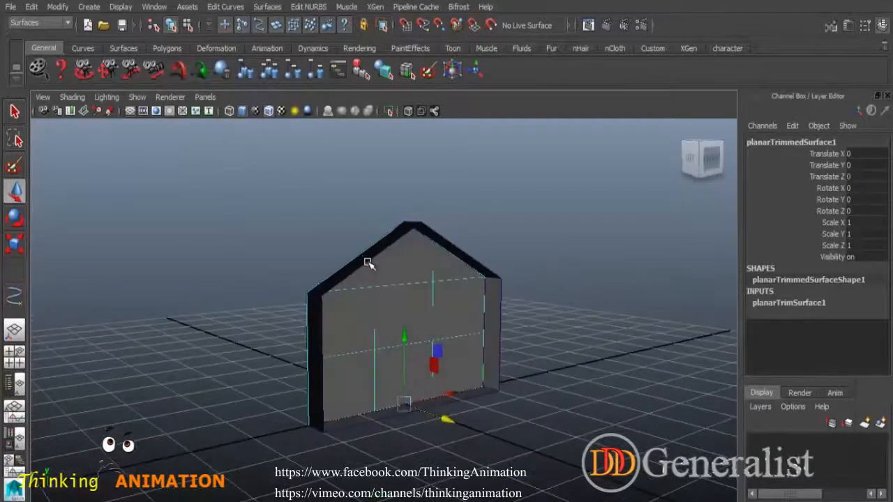
pyautogui.click(368, 263)
pyautogui.click(267, 6)
pyautogui.click(276, 54)
pyautogui.click(536, 251)
pyautogui.keyDown('alt'); pyautogui.moveTo(536, 252); pyautogui.dragTo(443, 386); pyautogui.keyUp('alt')
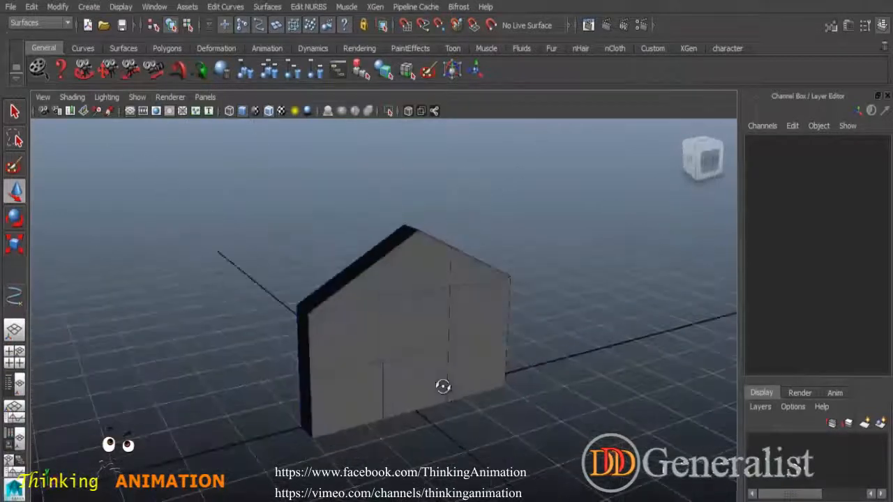
pyautogui.keyDown('alt'); pyautogui.moveTo(510, 374); pyautogui.dragTo(353, 378); pyautogui.keyUp('alt')
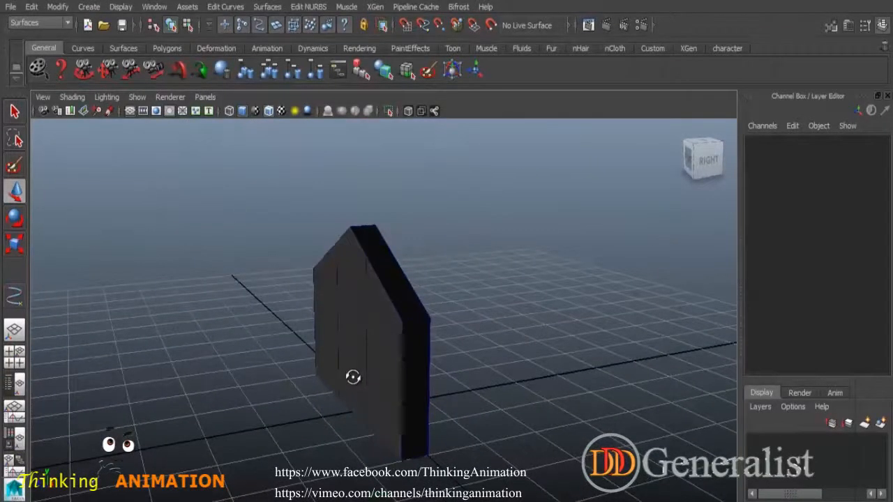
# Step: Try to pull the eave-corner control vertex of the duplicated curve's planar surface outward along Z, and undo it
pyautogui.click(383, 292)
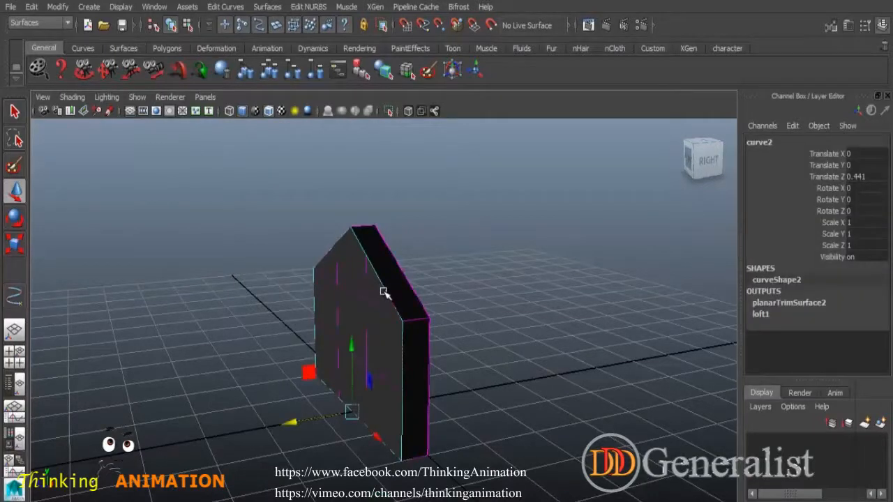
pyautogui.click(277, 27)
pyautogui.moveTo(383, 281); pyautogui.dragTo(313, 217, button='right')
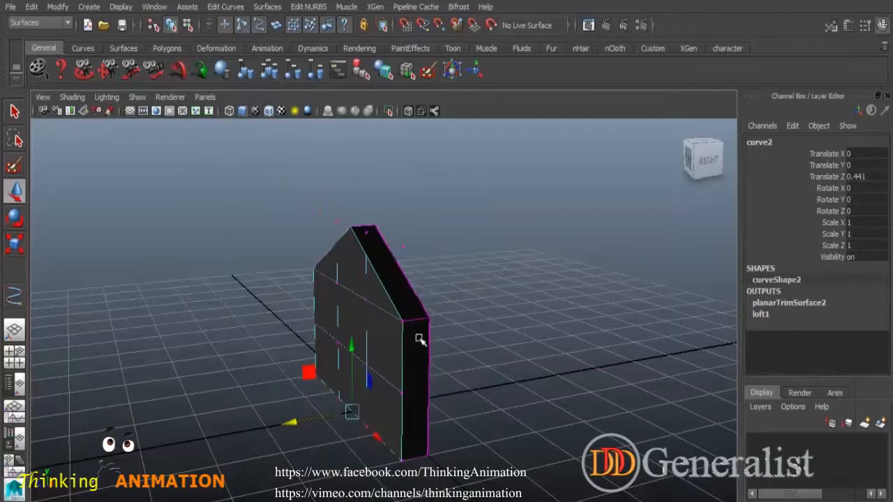
pyautogui.click(401, 320)
pyautogui.moveTo(334, 328); pyautogui.dragTo(196, 334)
pyautogui.hotkey('ctrl', 'z')
pyautogui.hotkey('ctrl', 'z')
# Step: Try again to move the same planar surface corner vertex a shorter distance along Z, undo it, and clear the selection
pyautogui.click(488, 291)
pyautogui.click(385, 290)
pyautogui.moveTo(392, 297); pyautogui.dragTo(383, 284, button='right')
pyautogui.click(400, 321)
pyautogui.moveTo(336, 328); pyautogui.dragTo(287, 330)
pyautogui.hotkey('ctrl', 'z')
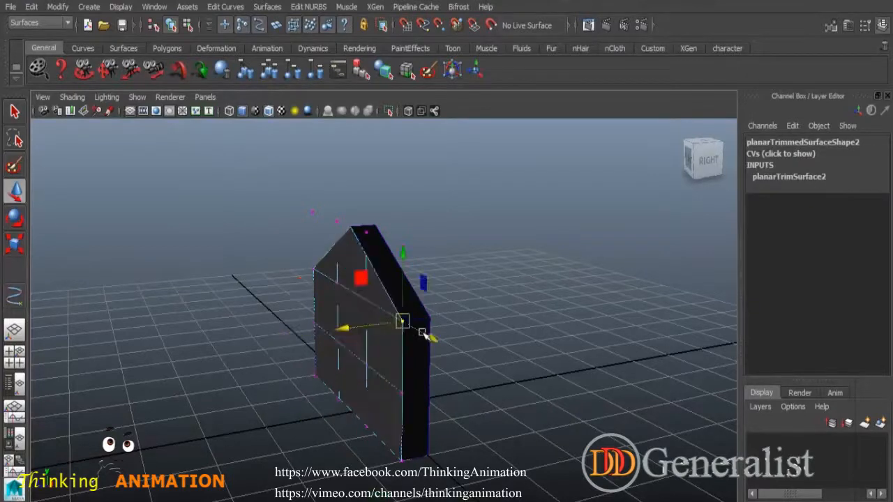
pyautogui.hotkey('ctrl', 'z')
pyautogui.click(493, 331)
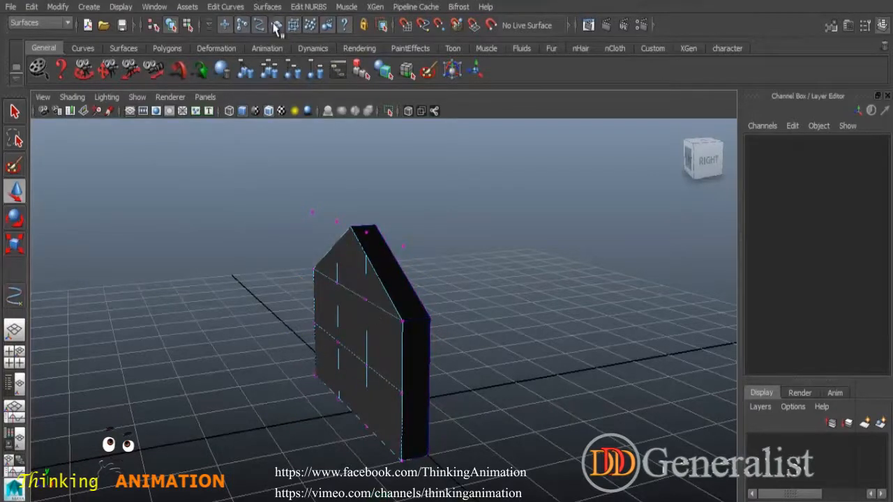
# Step: Delete both planar surfaces and the lofted surface, keeping only the two house-shaped curves
pyautogui.click(357, 328)
pyautogui.press('Delete')
pyautogui.click(361, 323)
pyautogui.press('Delete')
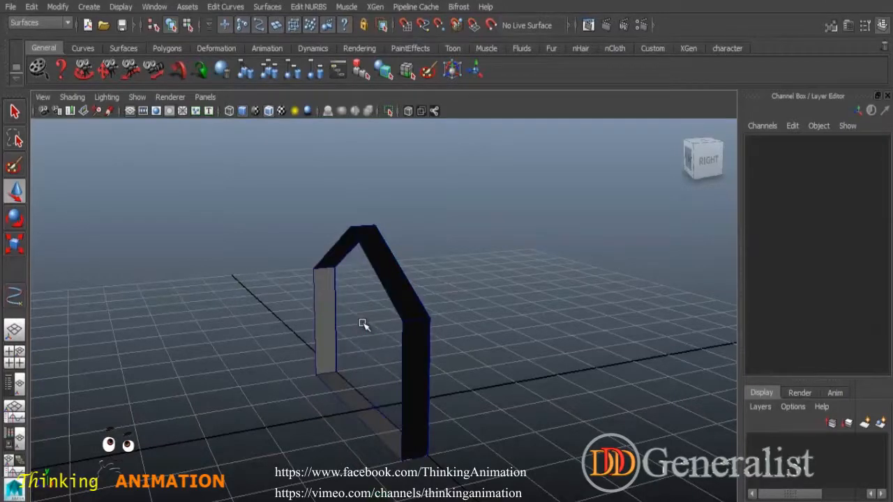
pyautogui.click(392, 283)
pyautogui.press('Delete')
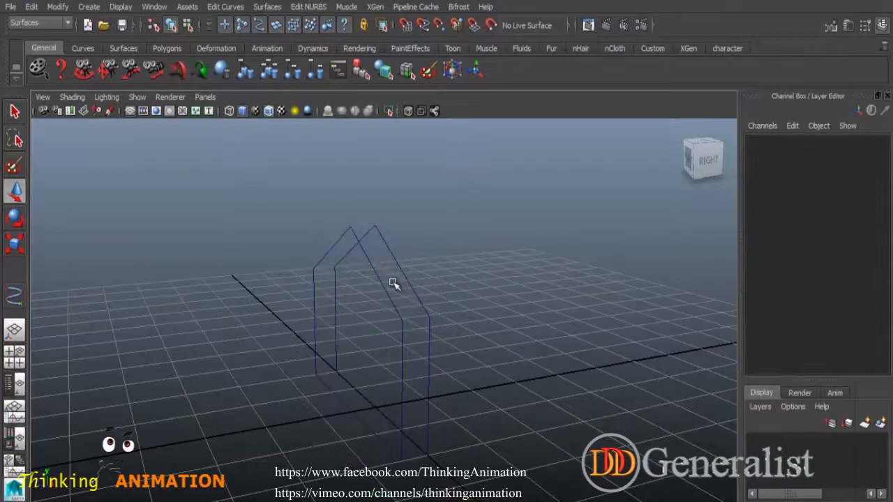
# Step: Move the duplicated curve's eave-corner control vertex slightly outward along Z, out of the curve's plane
pyautogui.click(380, 280)
pyautogui.moveTo(382, 280); pyautogui.dragTo(306, 232, button='right')
pyautogui.moveTo(396, 309); pyautogui.dragTo(412, 339)
pyautogui.moveTo(346, 328); pyautogui.dragTo(333, 330)
pyautogui.keyDown('alt'); pyautogui.moveTo(511, 414); pyautogui.dragTo(474, 401); pyautogui.keyUp('alt')
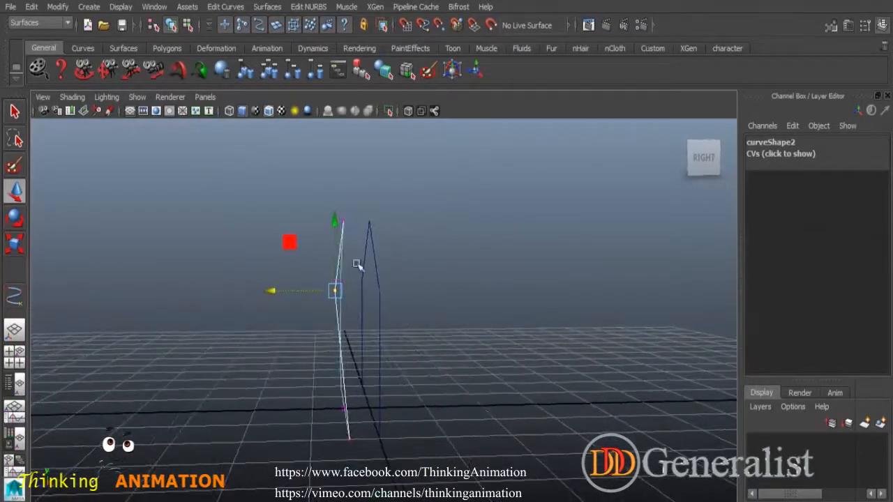
# Step: Try to create a planar surface from the duplicated curve with its corner vertex bent out of plane
pyautogui.moveTo(352, 233); pyautogui.dragTo(395, 213, button='right')
pyautogui.click(424, 247)
pyautogui.click(342, 246)
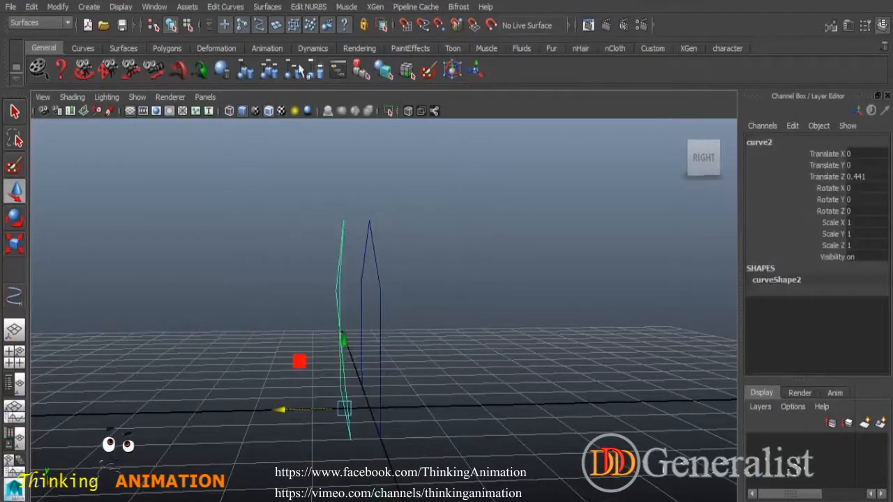
pyautogui.click(268, 6)
pyautogui.click(279, 59)
pyautogui.moveTo(481, 347)
pyautogui.keyDown('alt'); pyautogui.mouseDown()
pyautogui.moveTo(573, 361)
pyautogui.moveTo(472, 345)
pyautogui.mouseUp(); pyautogui.keyUp('alt')
pyautogui.moveTo(425, 360)
pyautogui.keyDown('alt'); pyautogui.mouseDown()
pyautogui.moveTo(433, 365)
pyautogui.moveTo(420, 358)
pyautogui.mouseUp(); pyautogui.keyUp('alt')
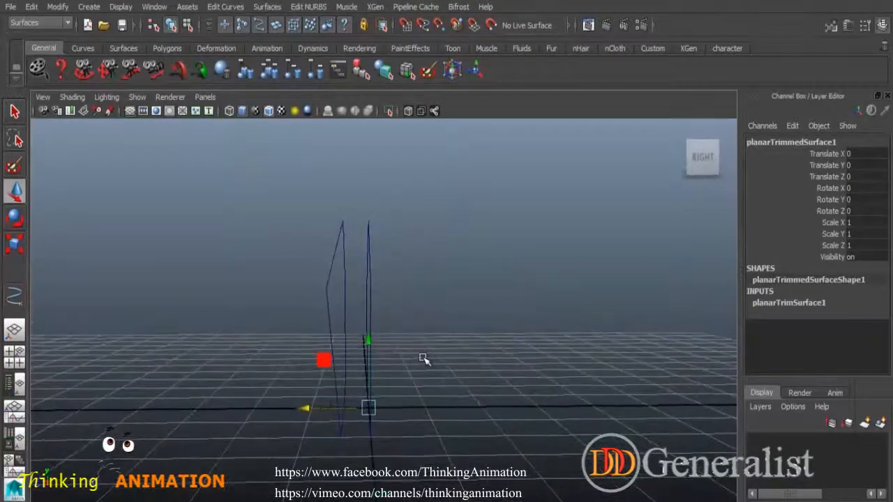
# Step: Undo the planar surface attempt and the selection changes, back to the bent curve's selected corner vertex
pyautogui.hotkey('ctrl', 'z')
pyautogui.hotkey('ctrl', 'z')
pyautogui.hotkey('ctrl', 'z')
pyautogui.hotkey('ctrl', 'z')
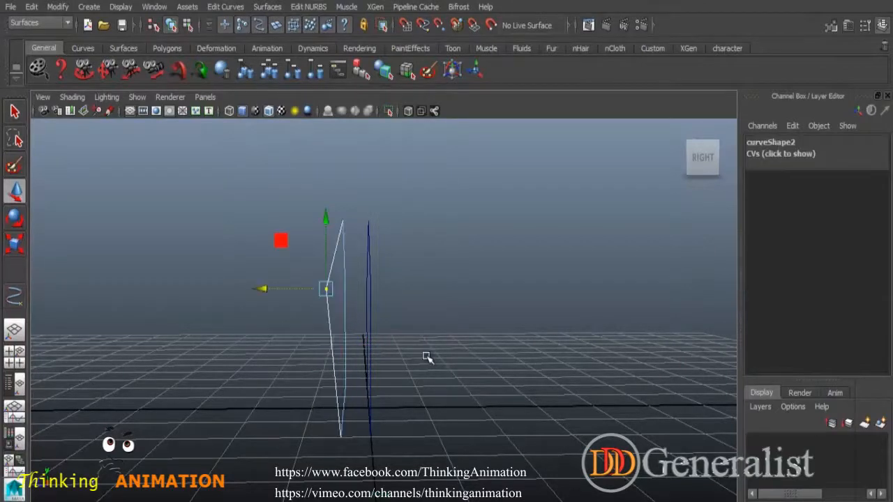
# Step: Try to create a Boundary surface from the duplicated curve with its corner bent out of plane
pyautogui.hotkey('ctrl', 'z')
pyautogui.moveTo(335, 253); pyautogui.dragTo(380, 223, button='right')
pyautogui.click(336, 250)
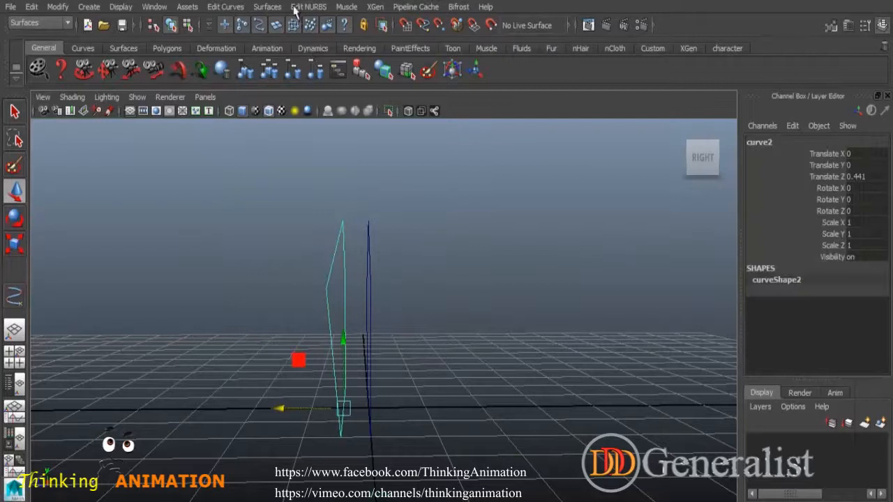
pyautogui.click(269, 7)
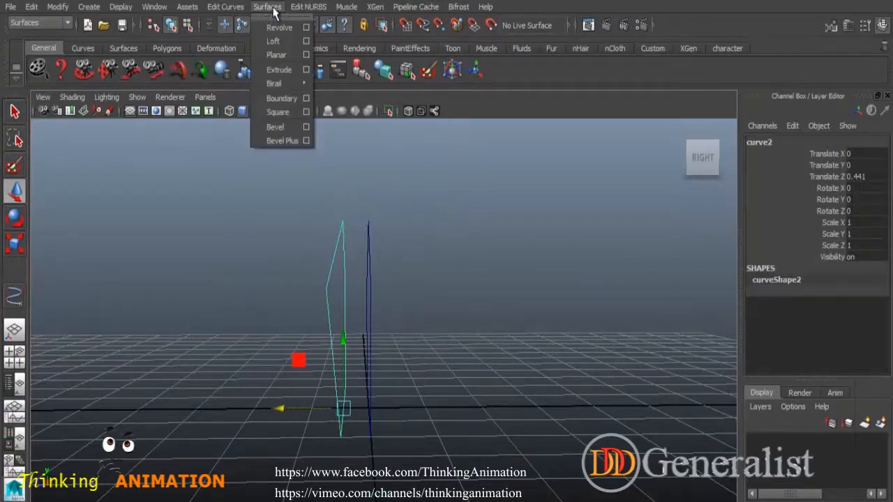
pyautogui.click(290, 100)
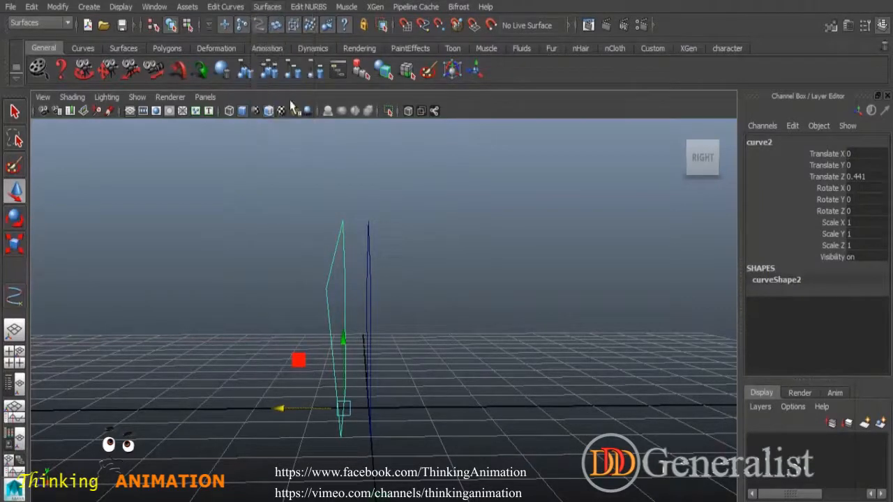
pyautogui.click(267, 7)
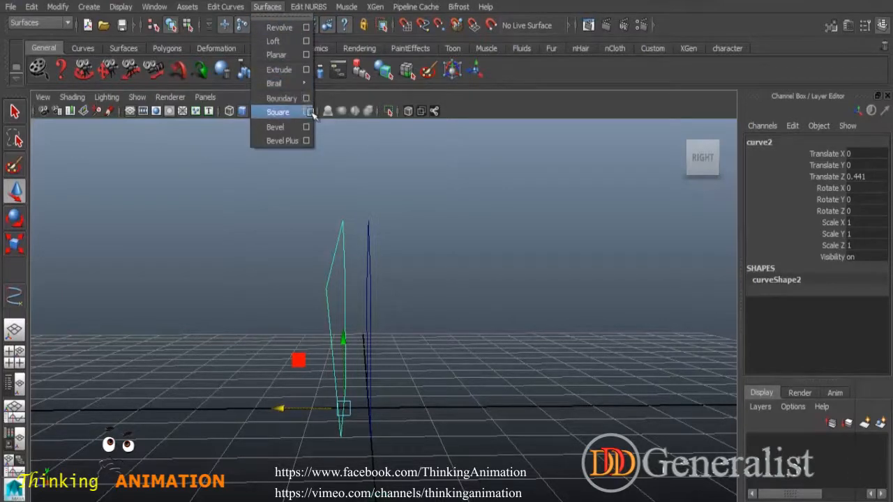
pyautogui.click(395, 211)
# Step: Move the duplicated curve's bent eave-corner control vertex back into the curve's plane
pyautogui.keyDown('alt'); pyautogui.moveTo(344, 281); pyautogui.dragTo(363, 339); pyautogui.keyUp('alt')
pyautogui.click(368, 297)
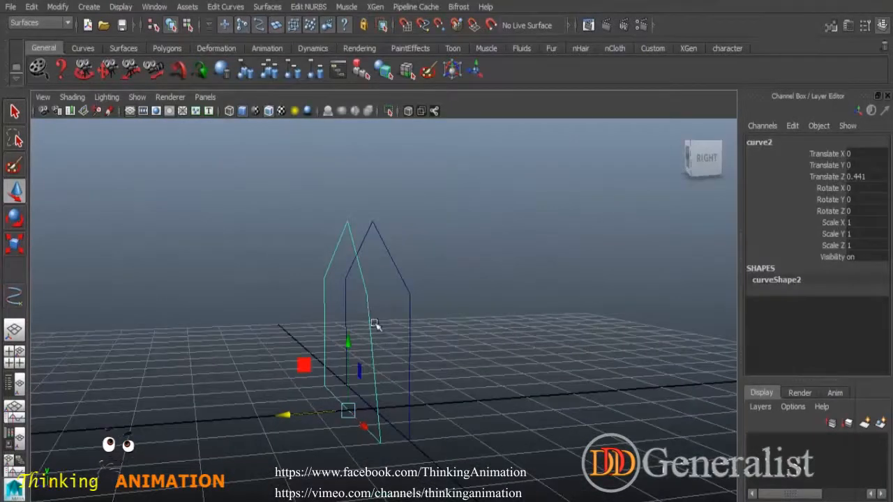
pyautogui.press('F9')
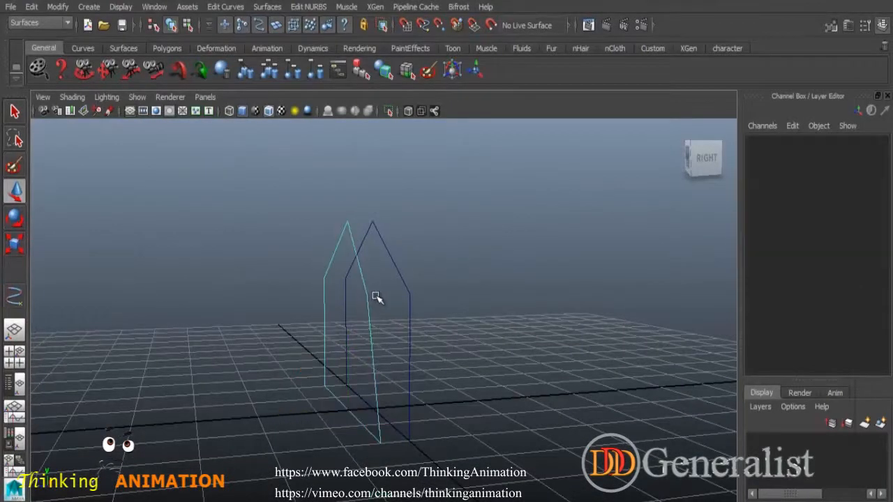
pyautogui.click(374, 295)
pyautogui.moveTo(374, 295); pyautogui.dragTo(381, 296)
pyautogui.click(456, 353)
pyautogui.keyDown('alt'); pyautogui.moveTo(456, 353); pyautogui.dragTo(393, 291); pyautogui.keyUp('alt')
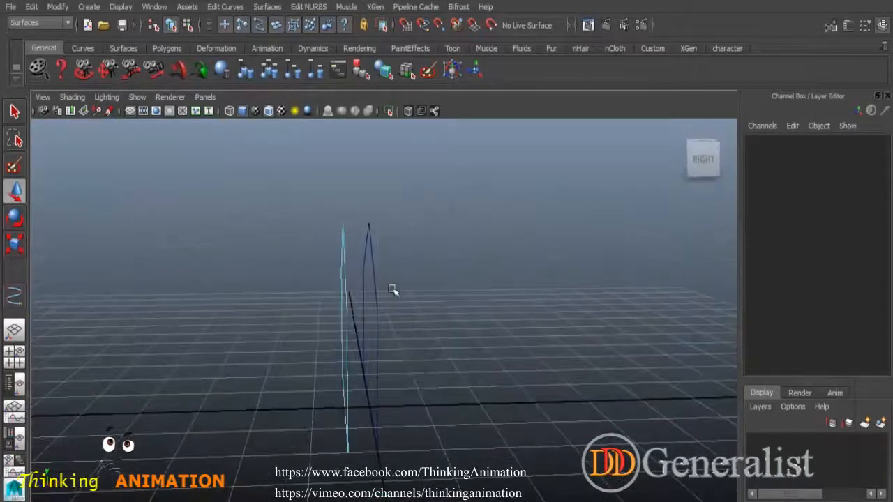
# Step: Delete both house-shaped curves
pyautogui.click(373, 261)
pyautogui.keyDown('alt'); pyautogui.moveTo(411, 185); pyautogui.dragTo(384, 233); pyautogui.keyUp('alt')
pyautogui.keyDown('alt'); pyautogui.moveTo(391, 275); pyautogui.dragTo(394, 249); pyautogui.keyUp('alt')
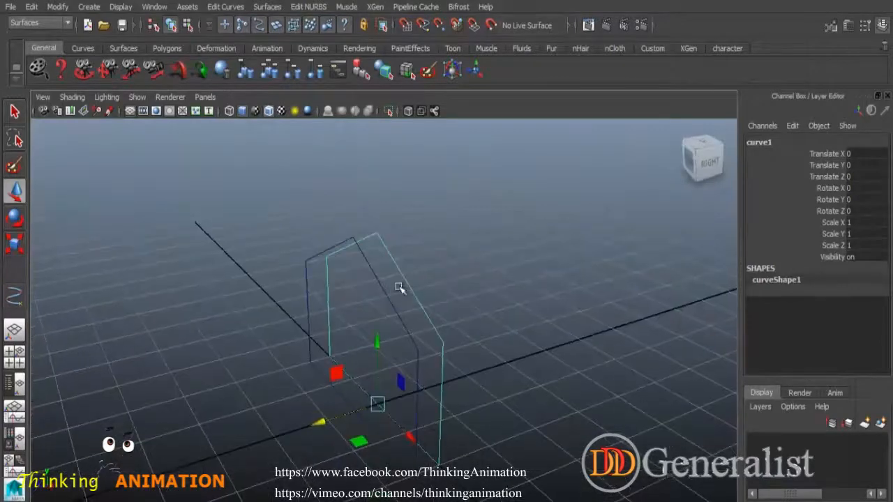
pyautogui.moveTo(463, 288)
pyautogui.keyDown('alt'); pyautogui.mouseDown()
pyautogui.moveTo(548, 285)
pyautogui.moveTo(465, 272)
pyautogui.mouseUp(); pyautogui.keyUp('alt')
pyautogui.keyDown('shift'); pyautogui.click(495, 348); pyautogui.keyUp('shift')
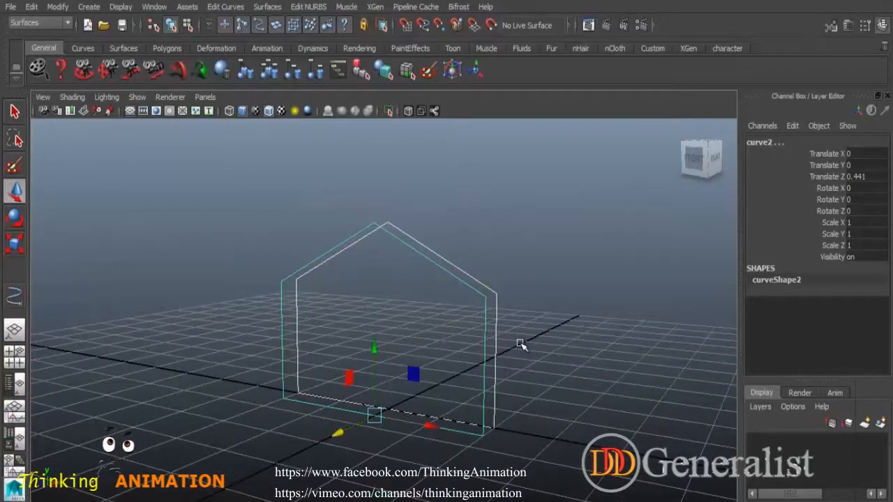
pyautogui.press('Delete')
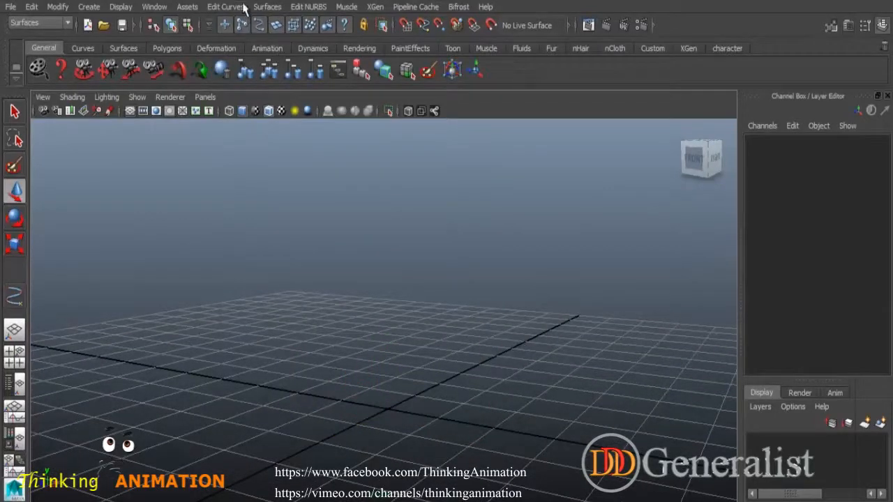
# Step: Create a NURBS circle at the grid origin
pyautogui.click(267, 7)
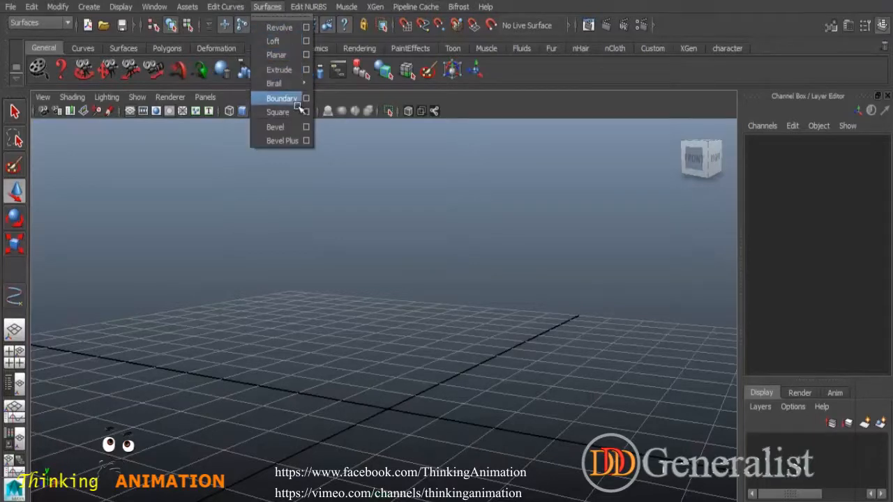
pyautogui.click(374, 272)
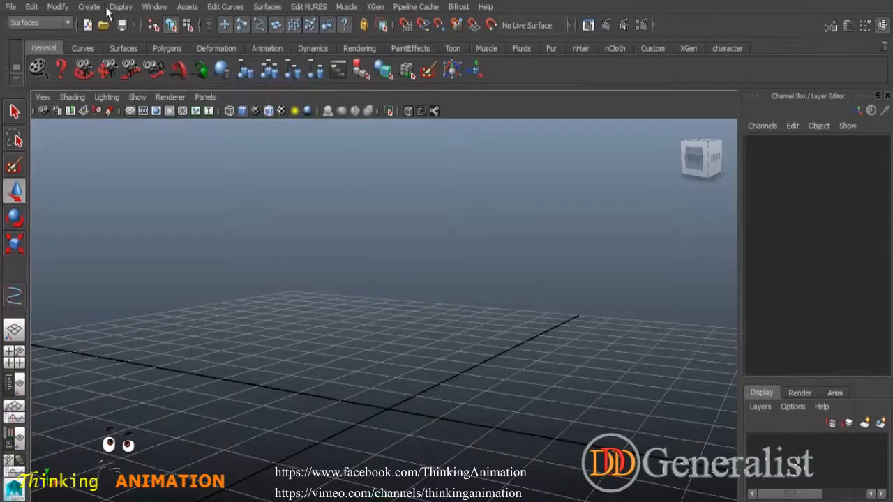
pyautogui.click(89, 6)
pyautogui.moveTo(120, 27)
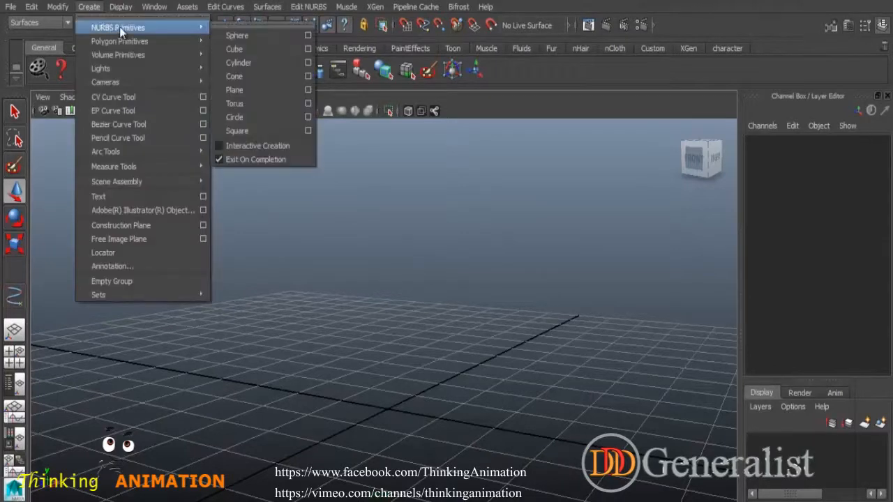
pyautogui.click(245, 119)
pyautogui.keyDown('alt'); pyautogui.moveTo(560, 408); pyautogui.dragTo(432, 331); pyautogui.keyUp('alt')
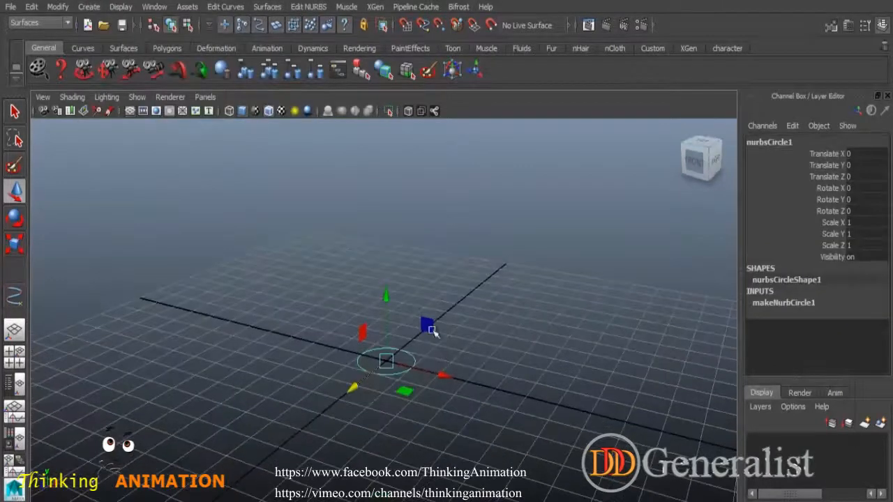
# Step: Open the Extrude options and reset them to their default settings
pyautogui.click(268, 7)
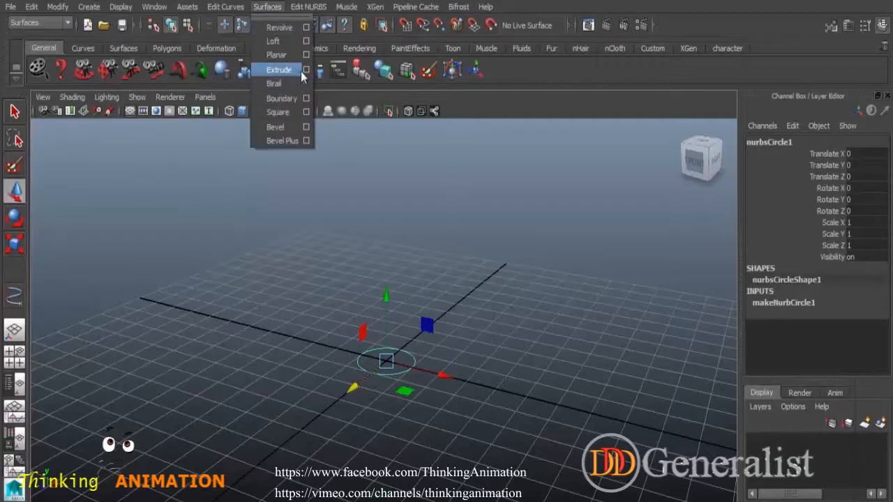
pyautogui.click(304, 71)
pyautogui.click(372, 26)
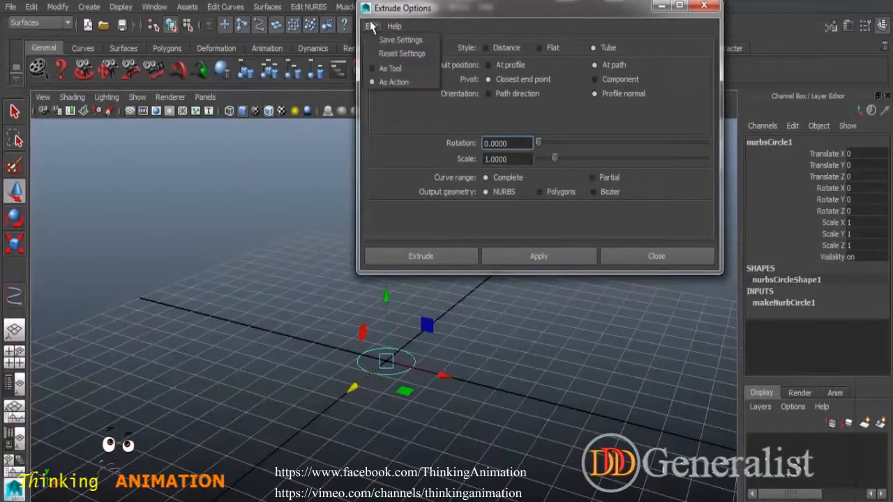
pyautogui.click(394, 55)
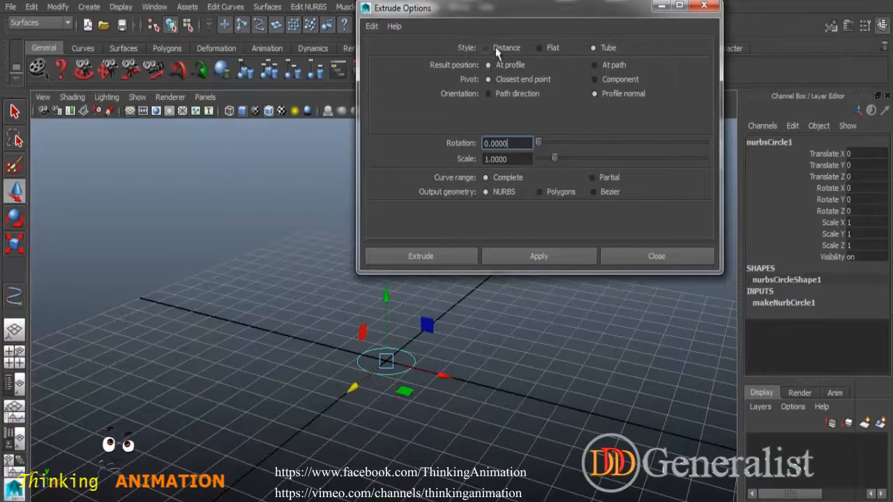
# Step: Extrude the circle with the Distance style and an extrude length of 6, keeping the options window open
pyautogui.click(488, 48)
pyautogui.doubleClick(521, 68)
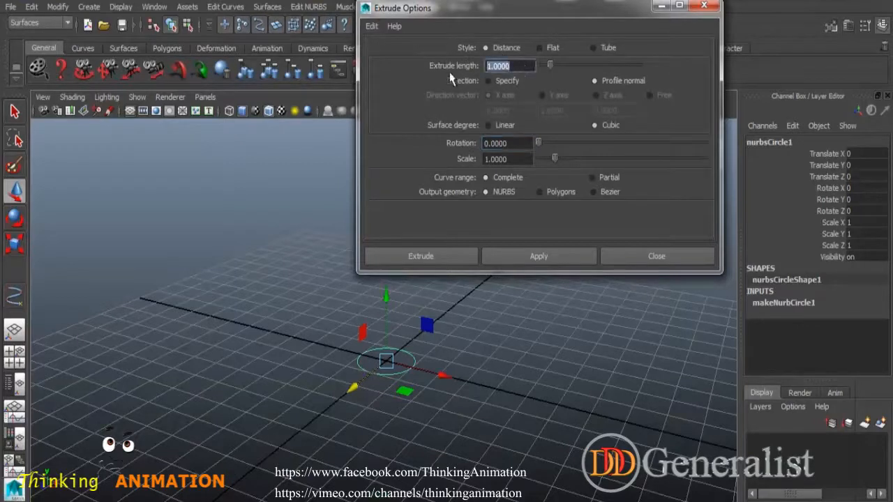
pyautogui.write('6')
pyautogui.press('Return')
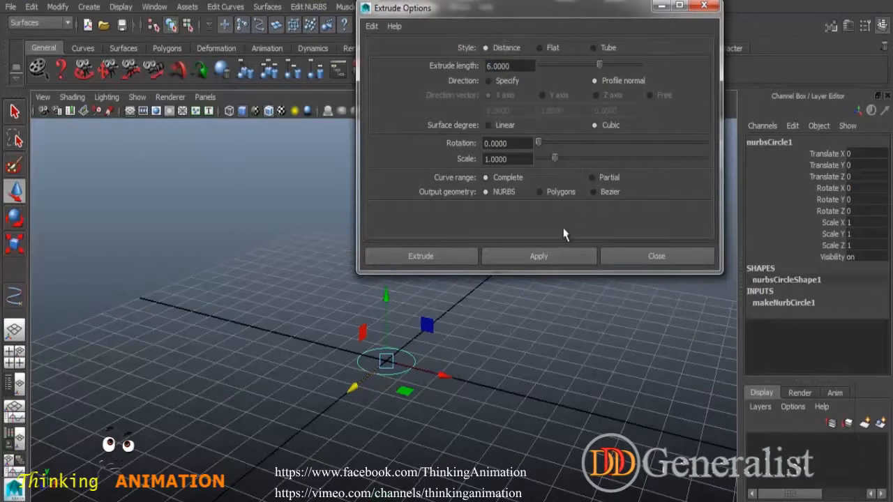
pyautogui.click(558, 256)
# Step: Move the extruded cylinder away from the circle to about -4.9 along X, then deselect it
pyautogui.keyDown('alt'); pyautogui.moveTo(518, 285); pyautogui.dragTo(317, 293); pyautogui.keyUp('alt')
pyautogui.click(294, 244)
pyautogui.moveTo(333, 400); pyautogui.dragTo(199, 363)
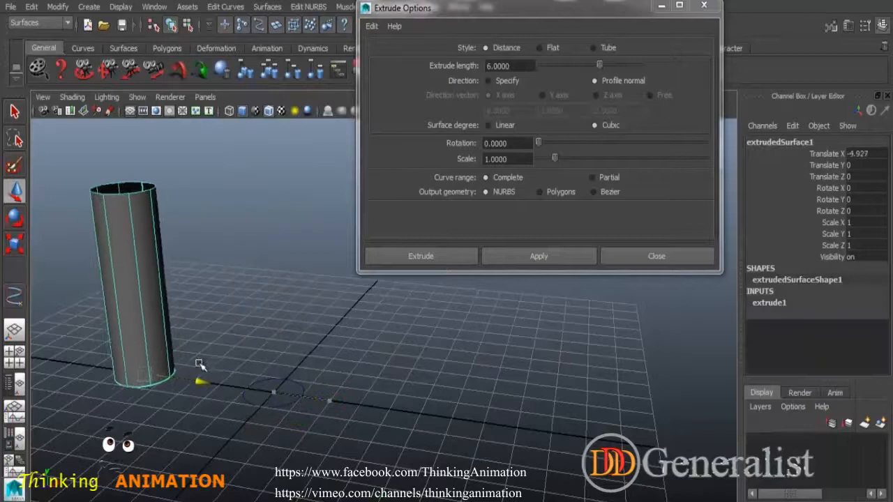
pyautogui.click(391, 377)
# Step: Switch to the full front view and minimize the Extrude options window
pyautogui.press('space')
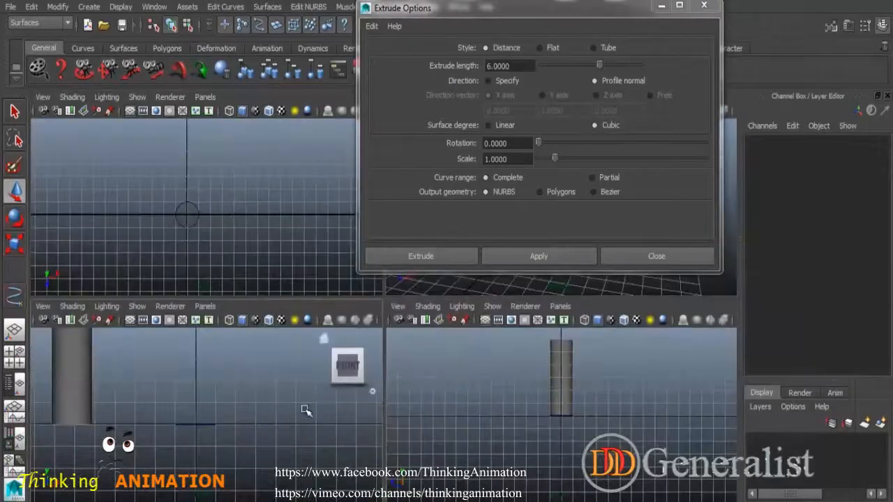
pyautogui.press('space')
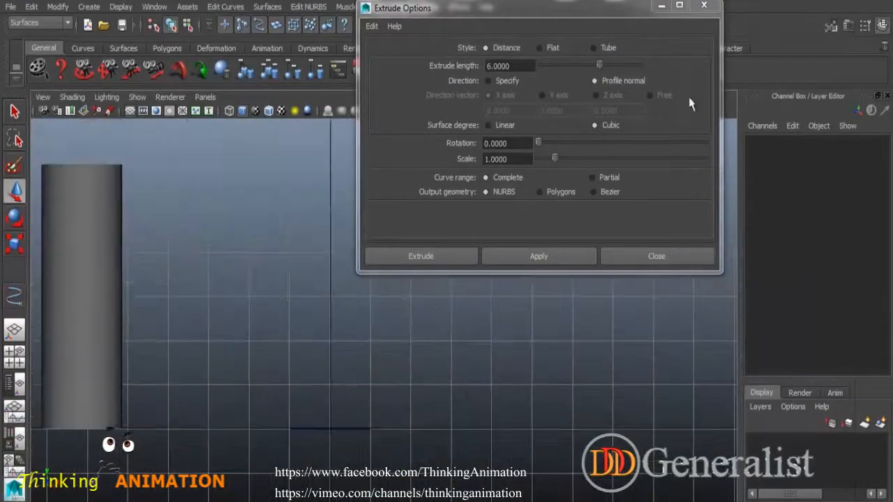
pyautogui.click(663, 6)
pyautogui.keyDown('alt'); pyautogui.moveTo(420, 305); pyautogui.dragTo(454, 361, button='middle'); pyautogui.keyUp('alt')
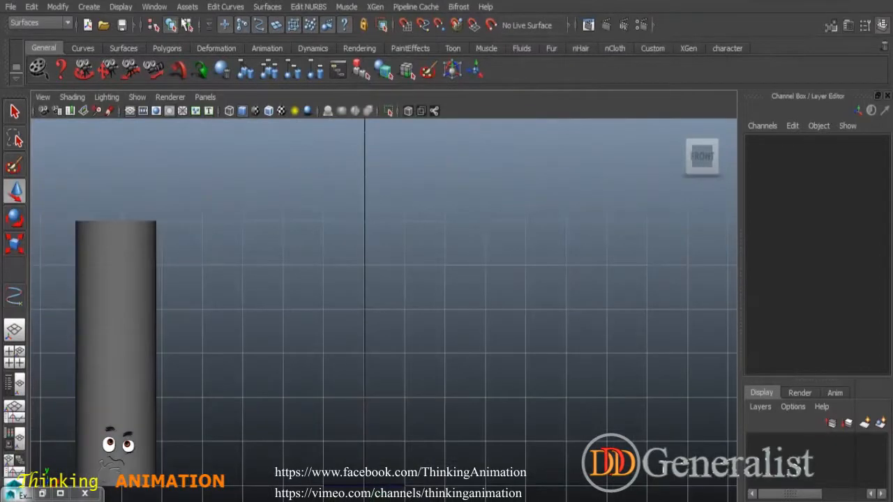
pyautogui.click(101, 10)
pyautogui.click(125, 109)
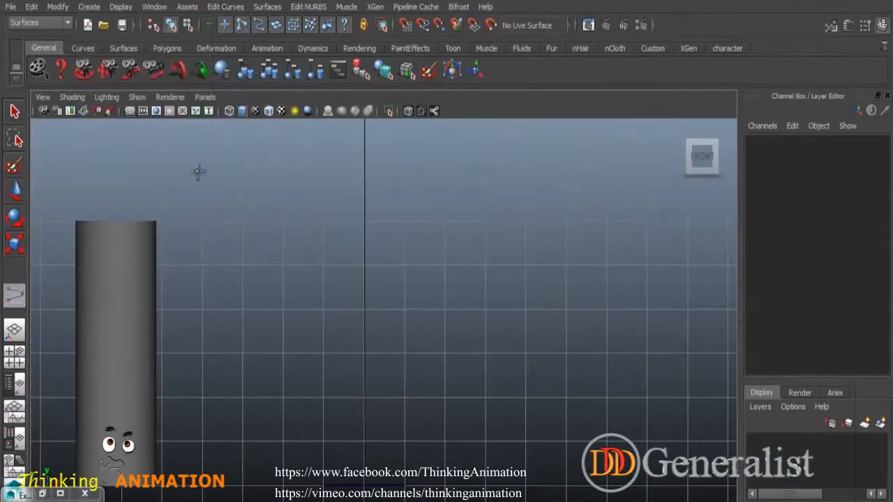
pyautogui.click(406, 26)
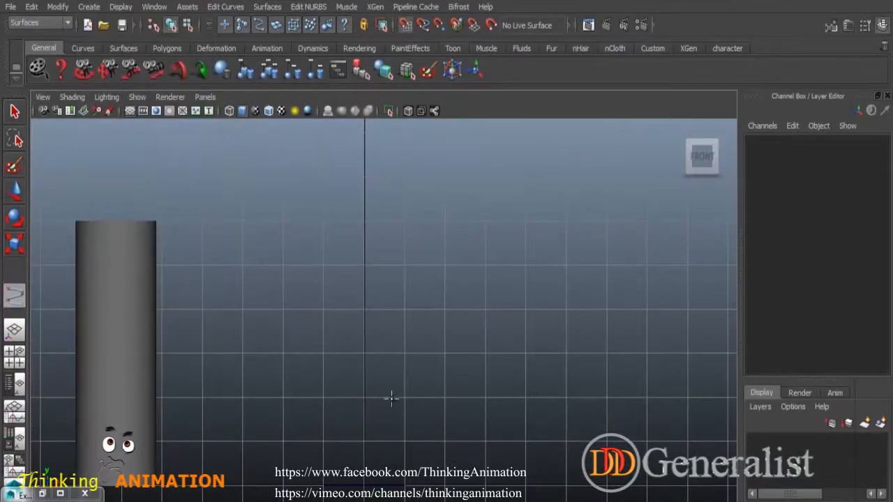
pyautogui.click(365, 481)
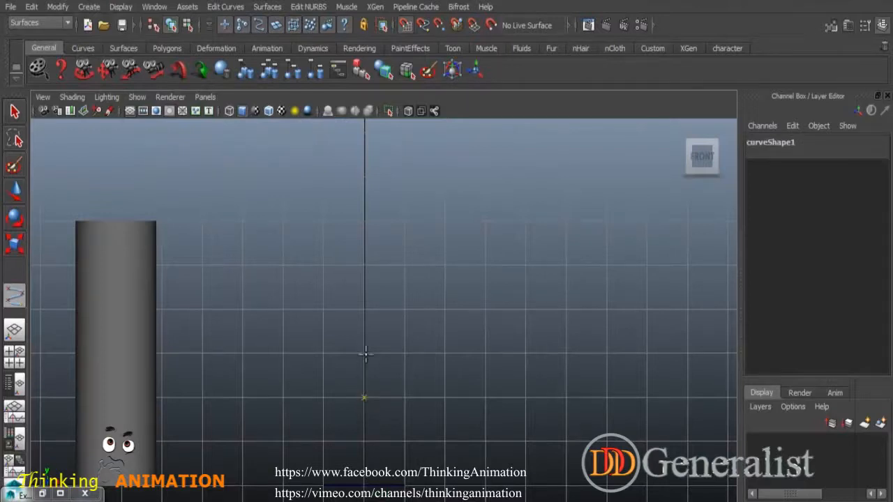
pyautogui.click(364, 222)
pyautogui.click(408, 27)
pyautogui.click(482, 186)
pyautogui.click(501, 229)
pyautogui.click(514, 262)
pyautogui.press('Return')
pyautogui.press('w')
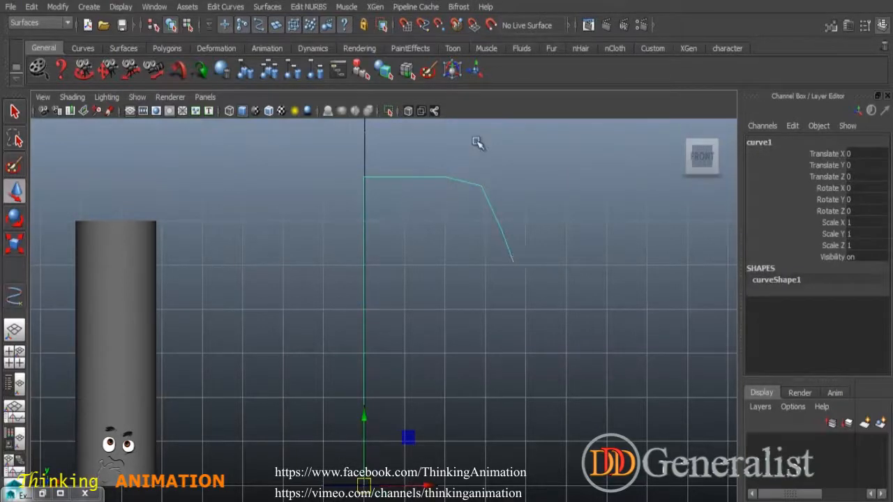
pyautogui.press('Delete')
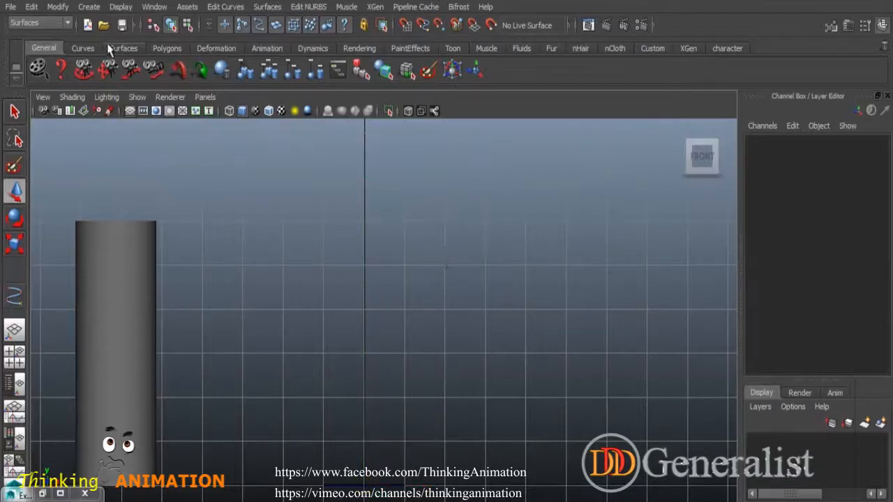
# Step: Draw a 3 Cubic EP curve in the front view, rising from the circle's center and winding through an S-bend to a hooked end
pyautogui.click(89, 7)
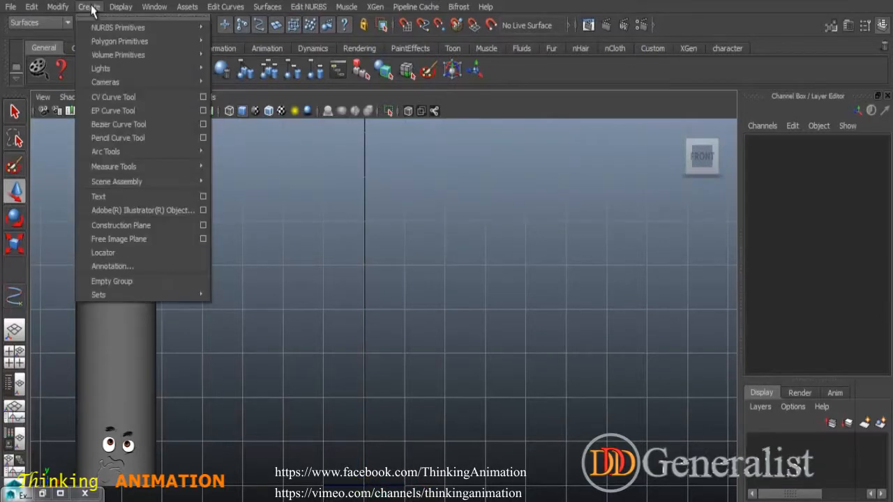
pyautogui.click(203, 111)
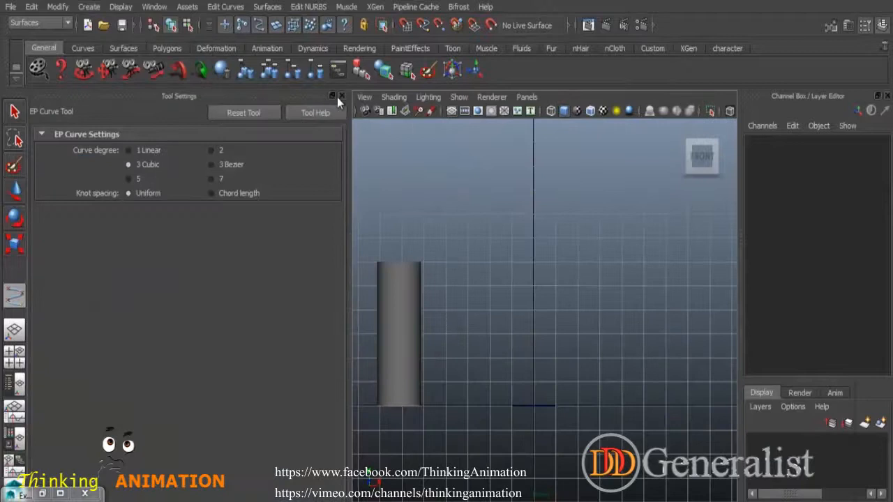
pyautogui.click(340, 96)
pyautogui.click(364, 486)
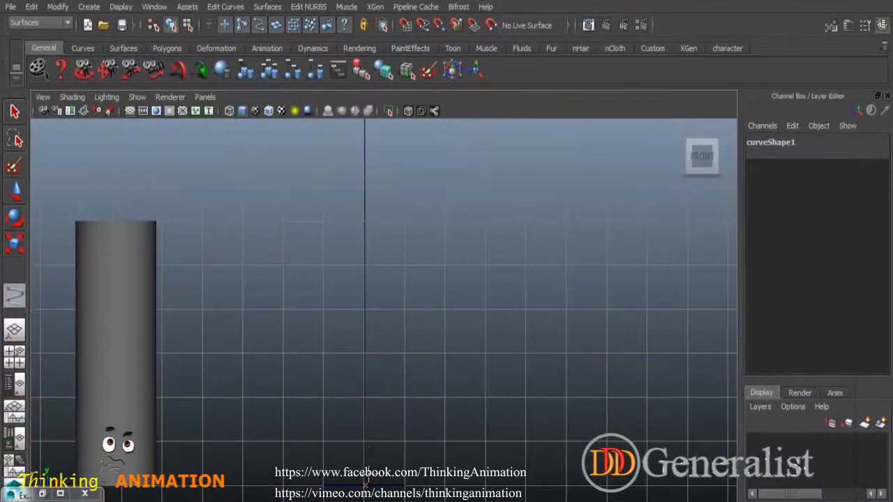
pyautogui.click(364, 354)
pyautogui.click(367, 280)
pyautogui.click(393, 237)
pyautogui.click(409, 230)
pyautogui.click(459, 241)
pyautogui.click(502, 293)
pyautogui.click(566, 312)
pyautogui.click(632, 251)
pyautogui.click(620, 200)
pyautogui.click(583, 169)
pyautogui.click(629, 139)
pyautogui.click(658, 164)
pyautogui.click(683, 227)
pyautogui.click(687, 313)
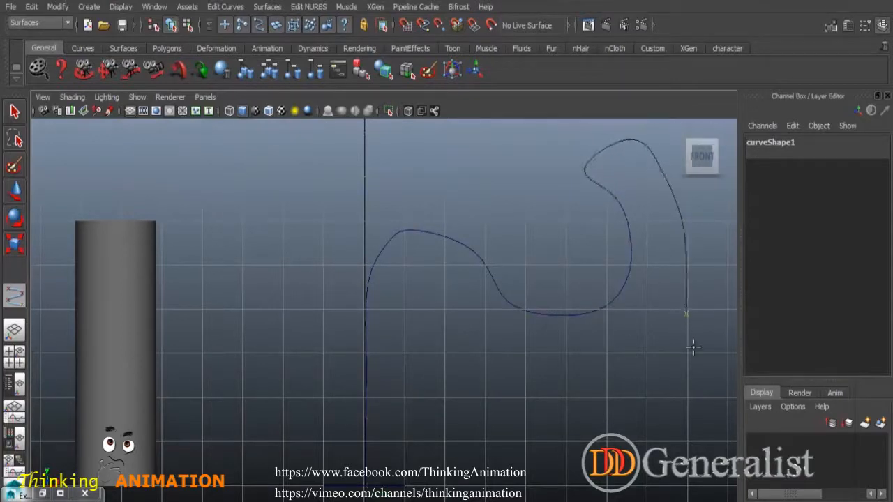
pyautogui.press('Return')
pyautogui.press('w')
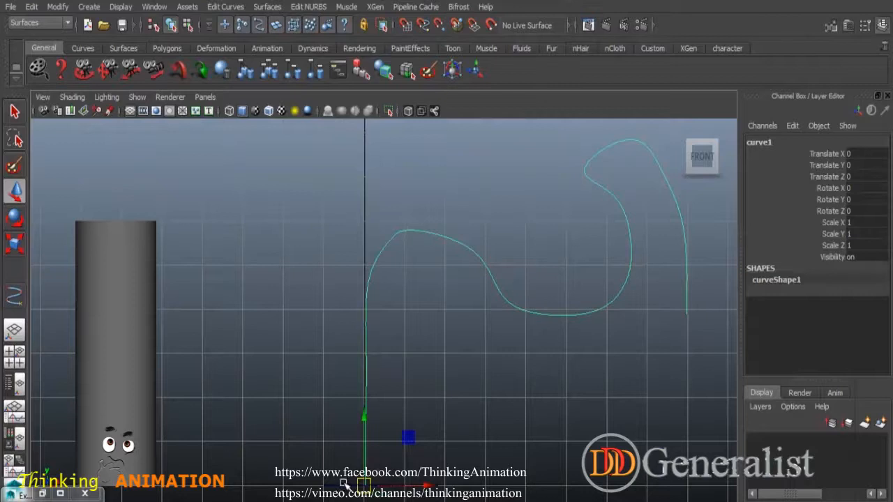
# Step: Try extruding the circle along the curve with the Tube style, At profile position and Profile normal orientation, and delete the resulting surface
pyautogui.click(362, 481)
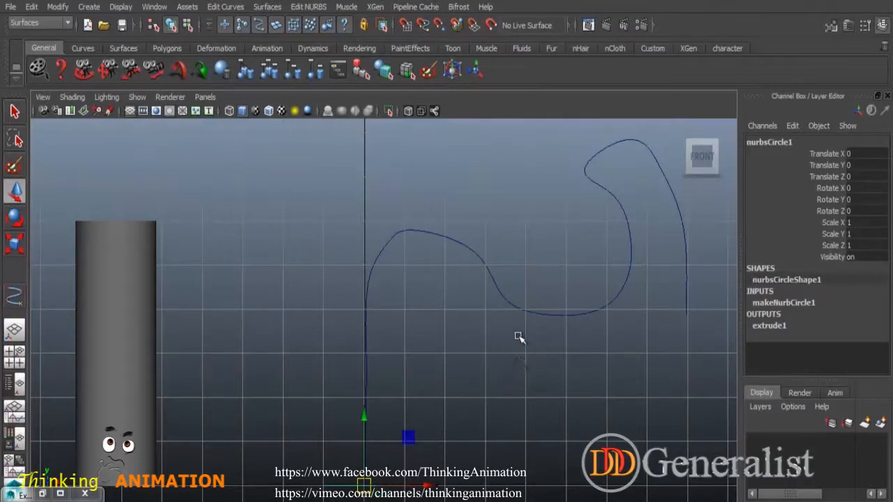
pyautogui.keyDown('shift'); pyautogui.moveTo(493, 221); pyautogui.dragTo(464, 289); pyautogui.keyUp('shift')
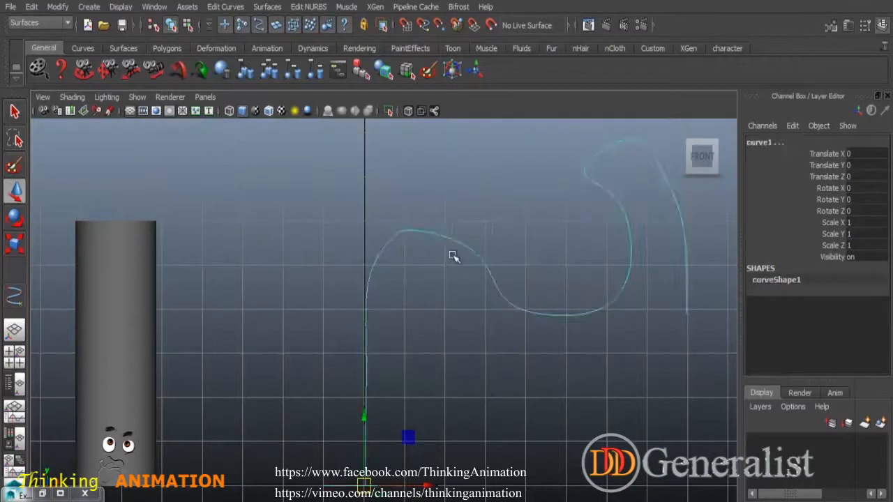
pyautogui.click(268, 7)
pyautogui.click(308, 72)
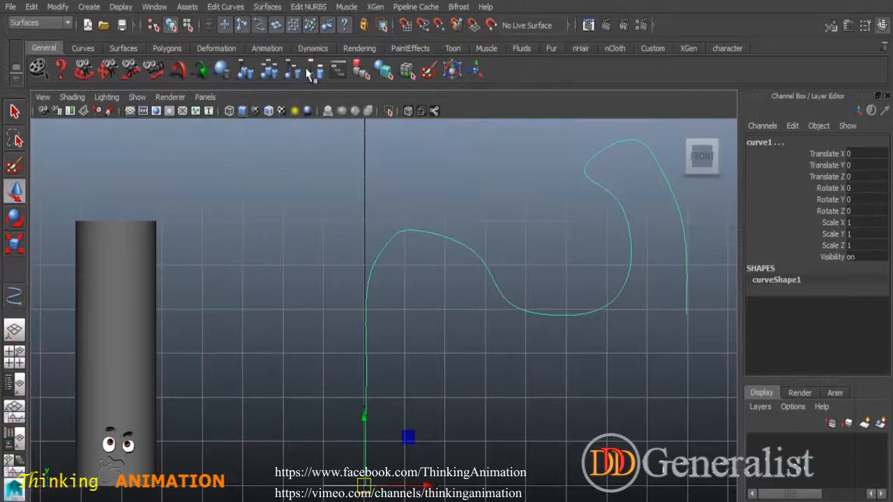
pyautogui.click(604, 51)
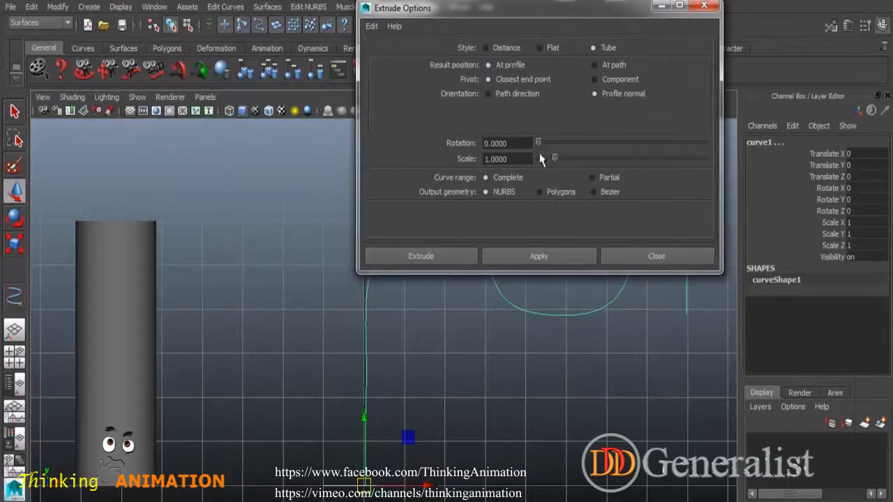
pyautogui.click(546, 256)
pyautogui.press('space')
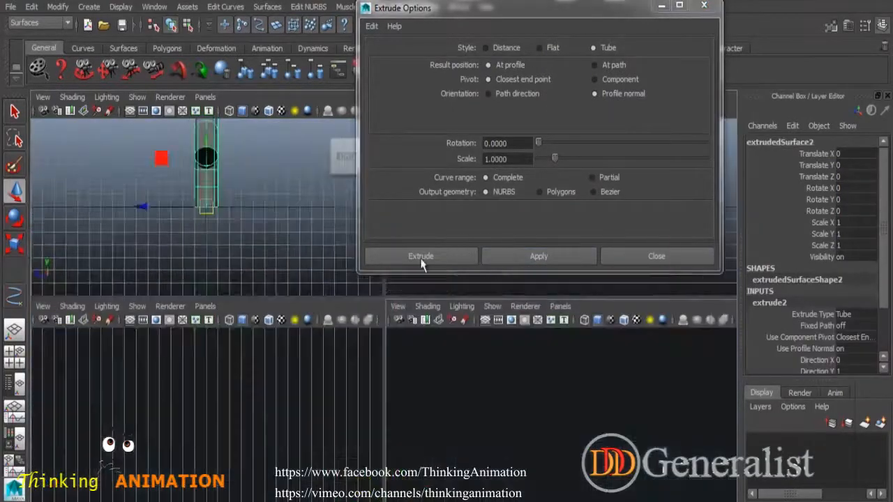
pyautogui.click(659, 6)
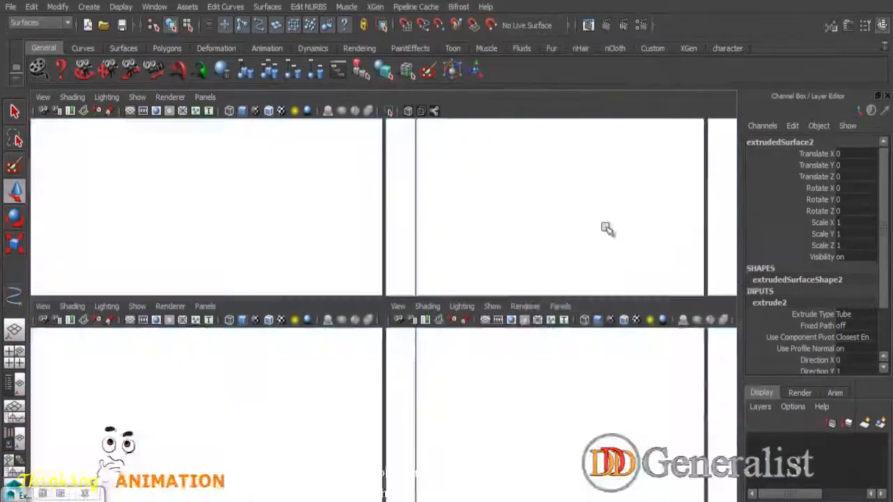
pyautogui.keyDown('alt'); pyautogui.moveTo(590, 347); pyautogui.dragTo(279, 340); pyautogui.keyUp('alt')
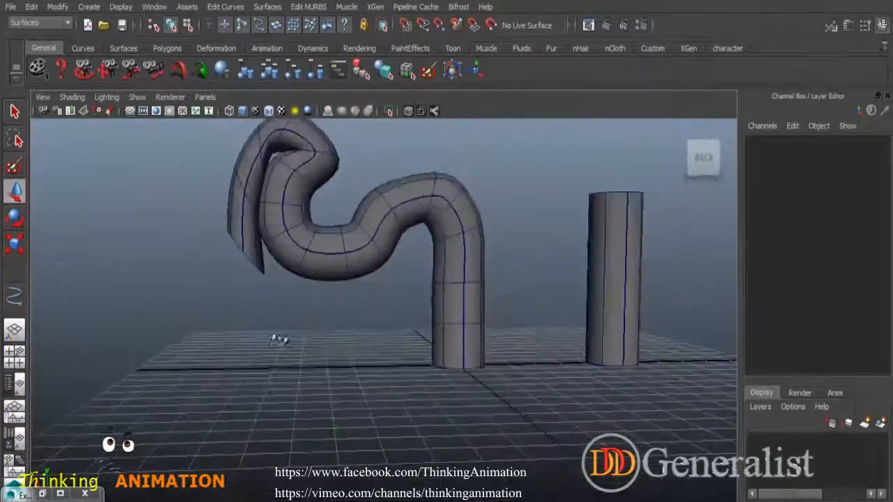
pyautogui.click(458, 197)
pyautogui.press('Delete')
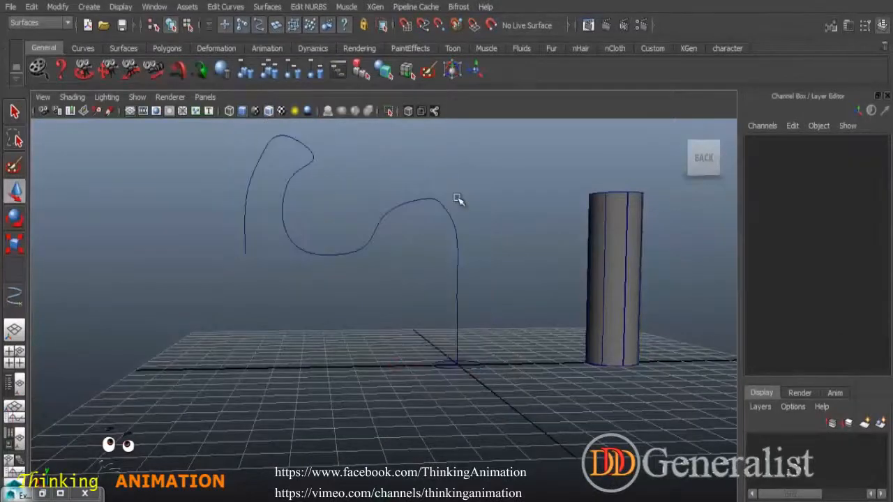
# Step: Extrude the circle along the curve with the Tube style and result position At path, and close the extrude options
pyautogui.keyDown('alt'); pyautogui.moveTo(472, 370); pyautogui.dragTo(487, 359); pyautogui.keyUp('alt')
pyautogui.click(488, 357)
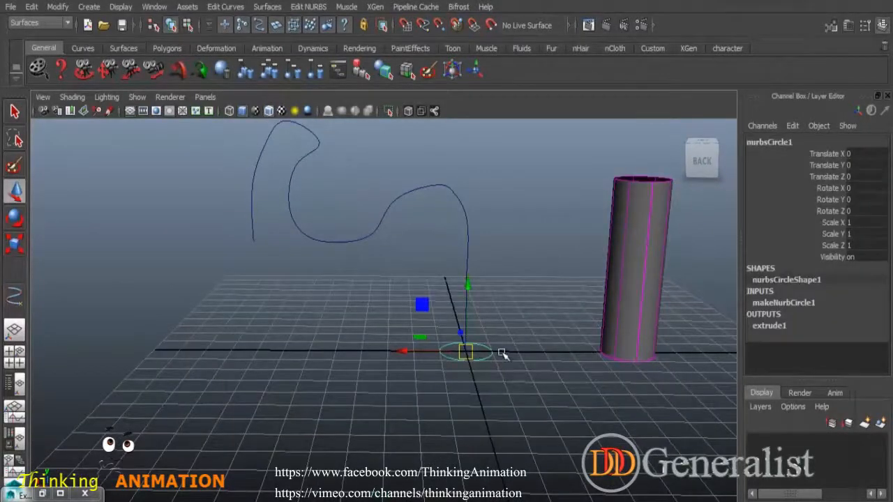
pyautogui.keyDown('shift'); pyautogui.click(471, 198); pyautogui.keyUp('shift')
pyautogui.click(269, 8)
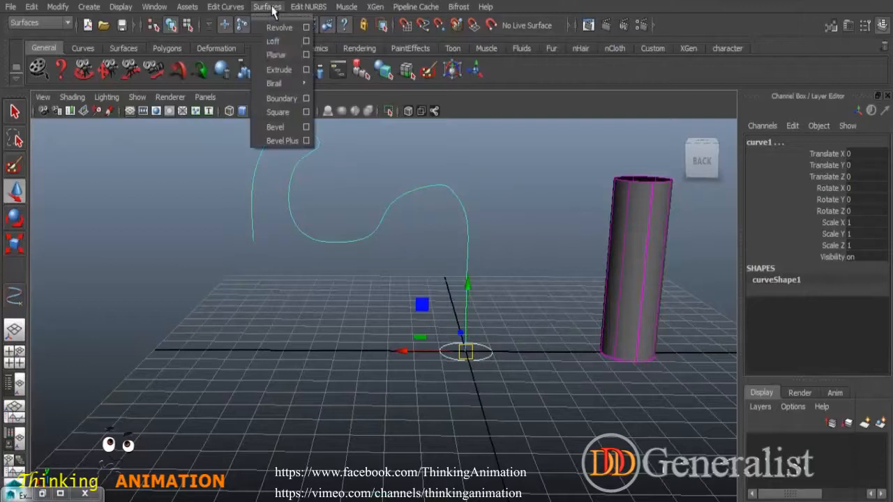
pyautogui.click(306, 70)
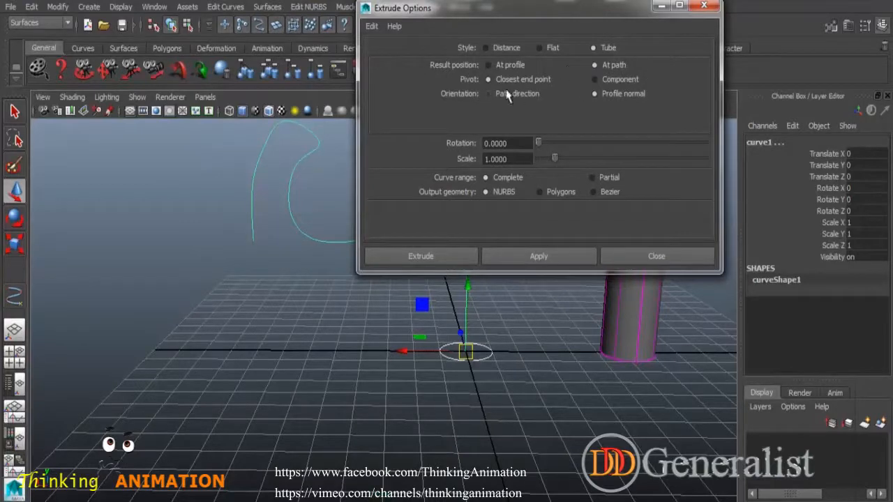
pyautogui.click(551, 255)
pyautogui.click(523, 352)
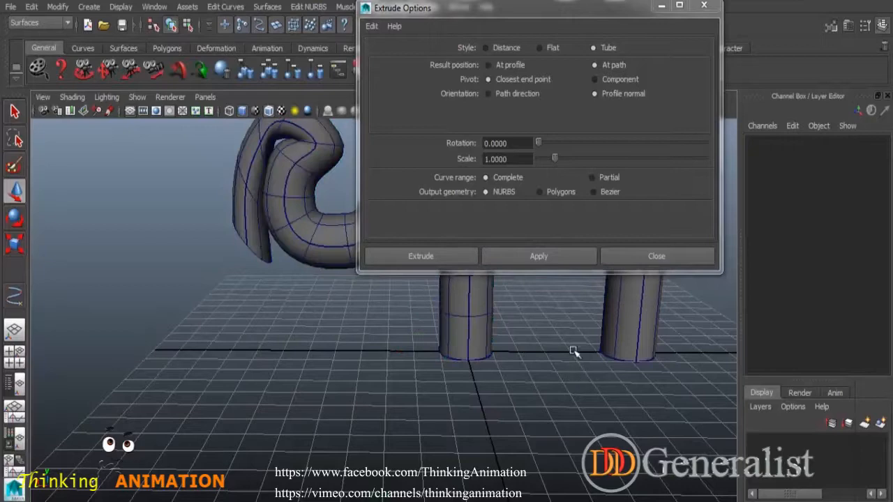
pyautogui.keyDown('alt'); pyautogui.moveTo(573, 351); pyautogui.dragTo(412, 430, button='middle'); pyautogui.keyUp('alt')
pyautogui.click(648, 261)
pyautogui.keyDown('alt'); pyautogui.moveTo(470, 361); pyautogui.dragTo(480, 333); pyautogui.keyUp('alt')
# Step: Change the curved tube's extrude type to Flat in its extrusion history and inspect the ribbon from several angles
pyautogui.click(369, 286)
pyautogui.keyDown('alt'); pyautogui.moveTo(369, 286); pyautogui.dragTo(420, 343); pyautogui.keyUp('alt')
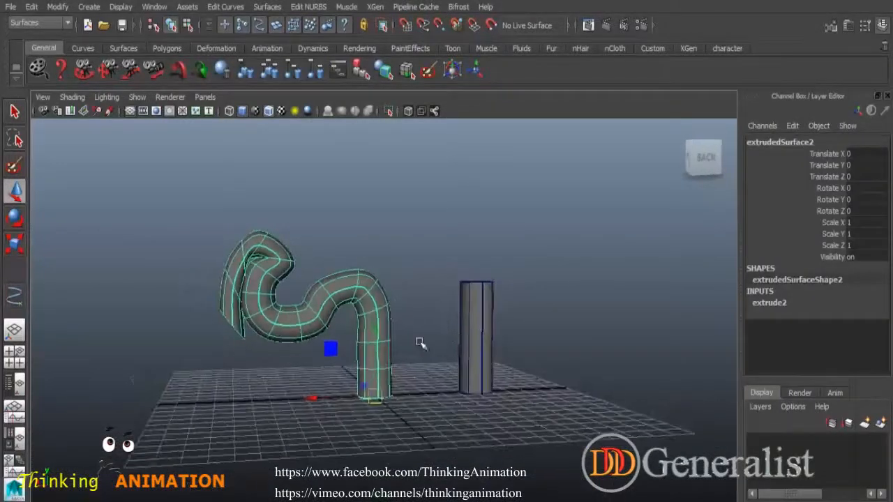
pyautogui.click(774, 304)
pyautogui.moveTo(883, 230); pyautogui.dragTo(884, 276)
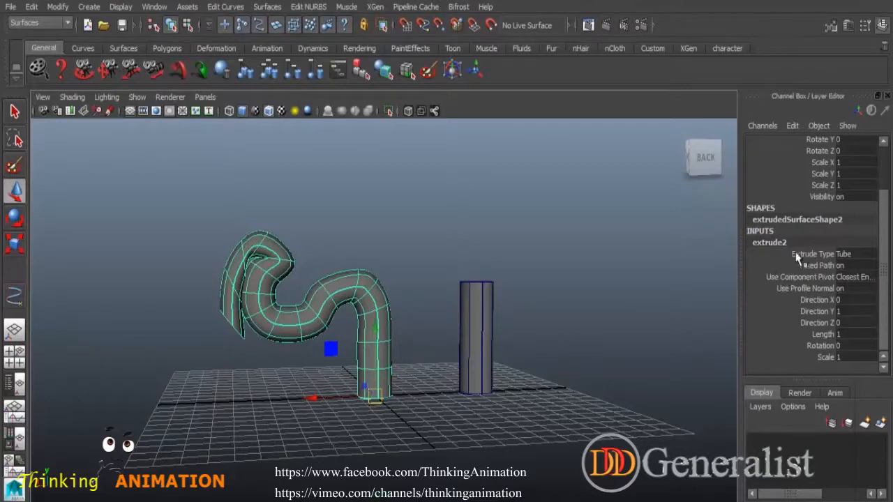
pyautogui.click(845, 254)
pyautogui.click(859, 280)
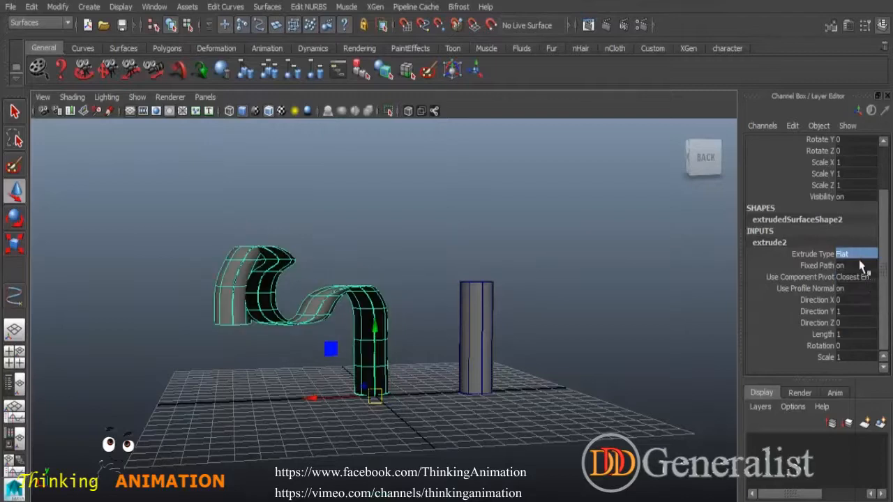
pyautogui.keyDown('alt'); pyautogui.moveTo(424, 369); pyautogui.dragTo(311, 279); pyautogui.keyUp('alt')
pyautogui.keyDown('alt'); pyautogui.moveTo(571, 317); pyautogui.dragTo(367, 333); pyautogui.keyUp('alt')
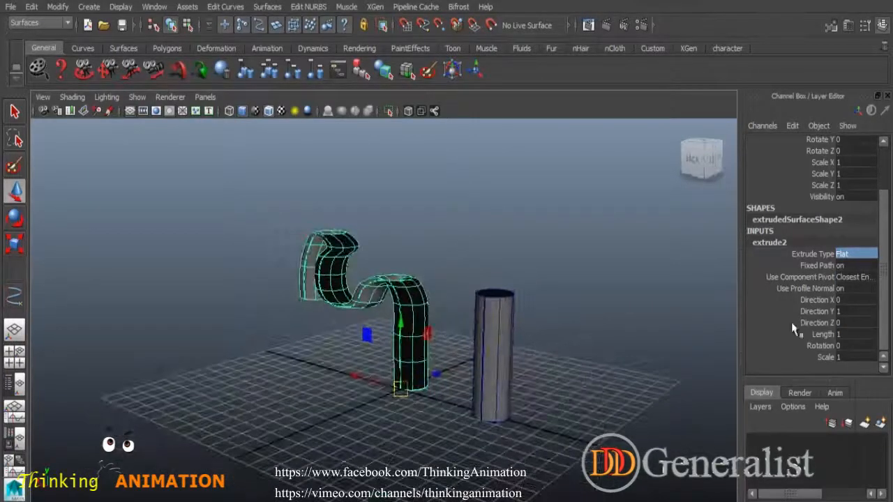
# Step: Switch the curved surface's extrude type to Distance and back to Tube
pyautogui.click(863, 256)
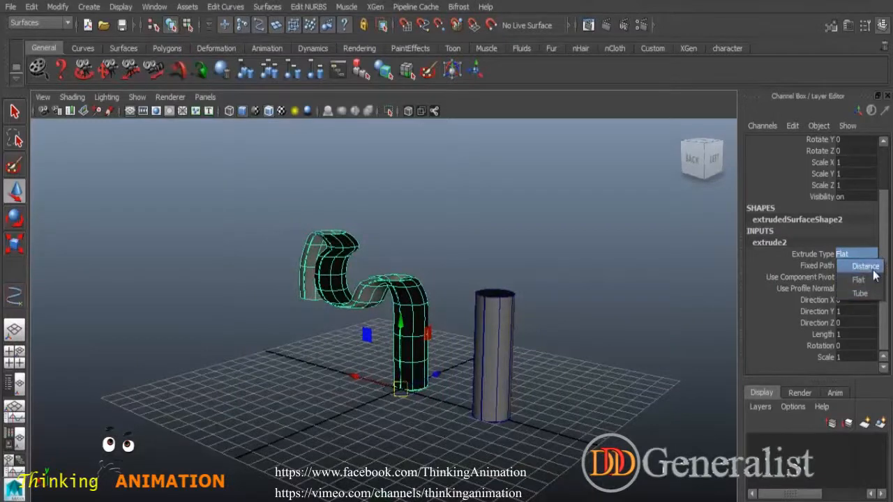
pyautogui.click(873, 272)
pyautogui.click(863, 255)
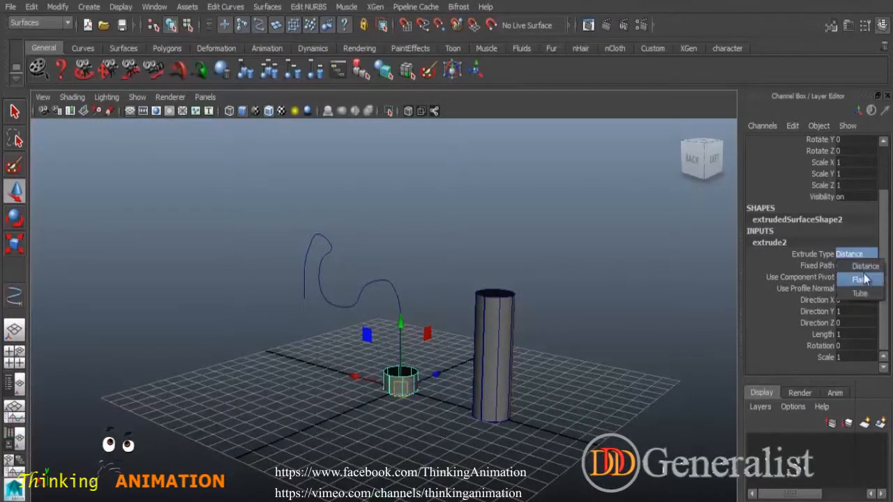
pyautogui.click(864, 294)
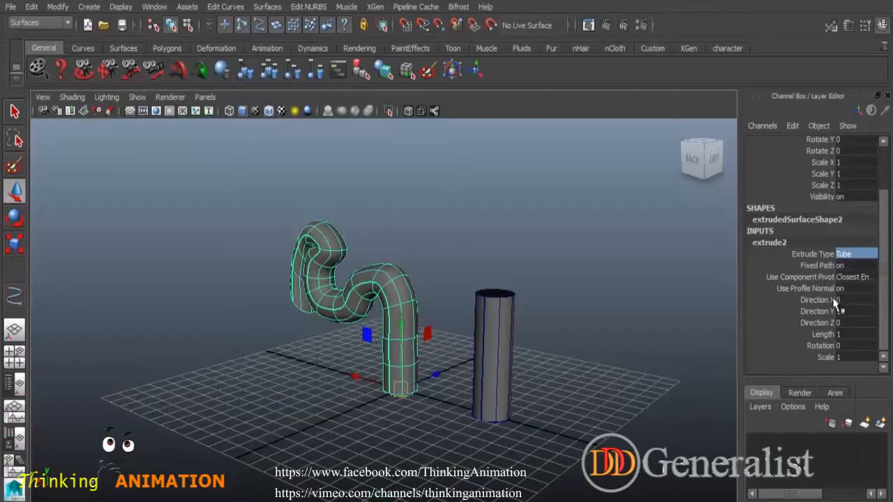
pyautogui.click(815, 311)
pyautogui.click(824, 266)
pyautogui.click(861, 266)
pyautogui.click(861, 265)
pyautogui.click(832, 267)
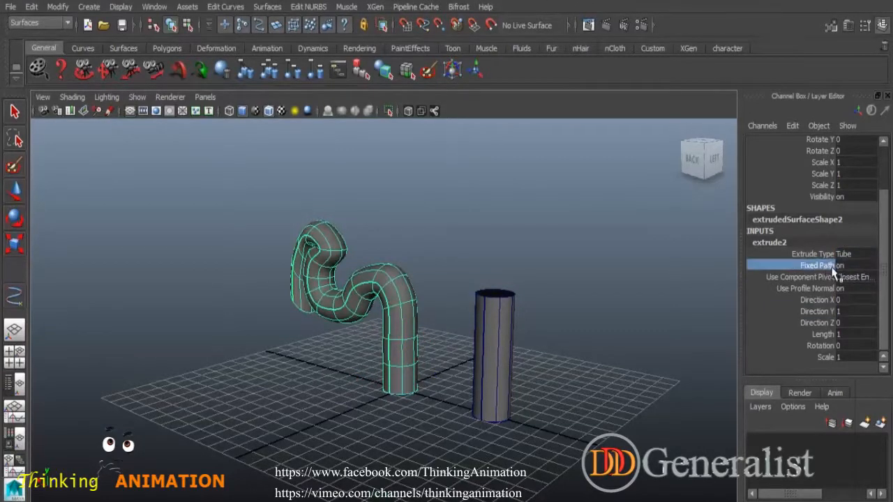
# Step: Set the curved tube's extrusion Direction Z to 1 and Direction Y to 0
pyautogui.click(822, 323)
pyautogui.click(855, 322)
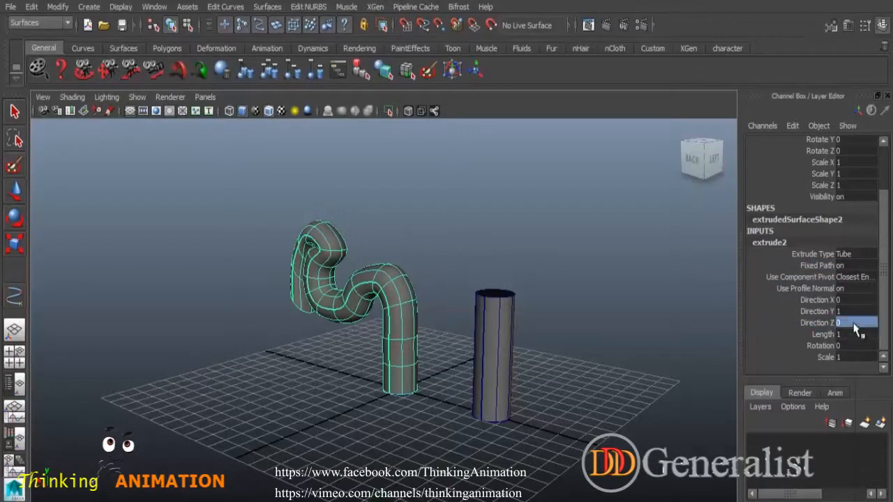
pyautogui.write('1')
pyautogui.press('Return')
pyautogui.click(821, 300)
pyautogui.click(854, 300)
pyautogui.click(825, 335)
# Step: Twist the curved tube along its path by setting the extrusion Rotation to 360
pyautogui.click(822, 345)
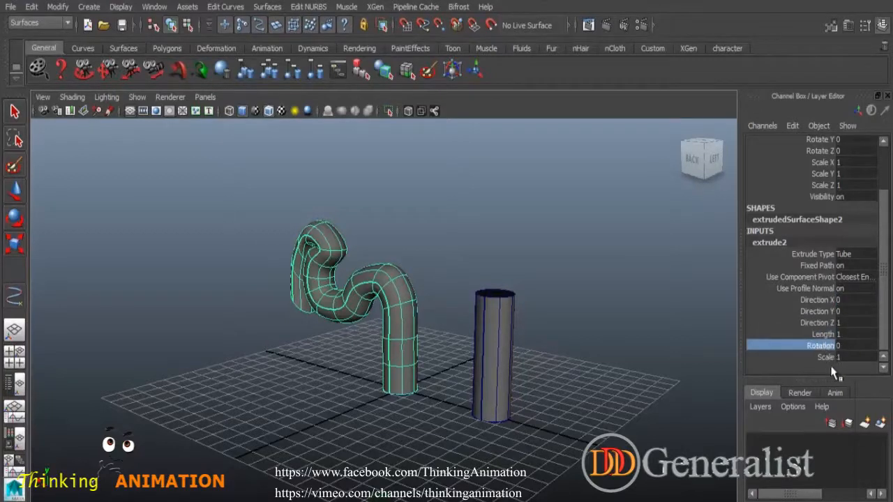
pyautogui.moveTo(594, 315); pyautogui.dragTo(568, 230, button='middle')
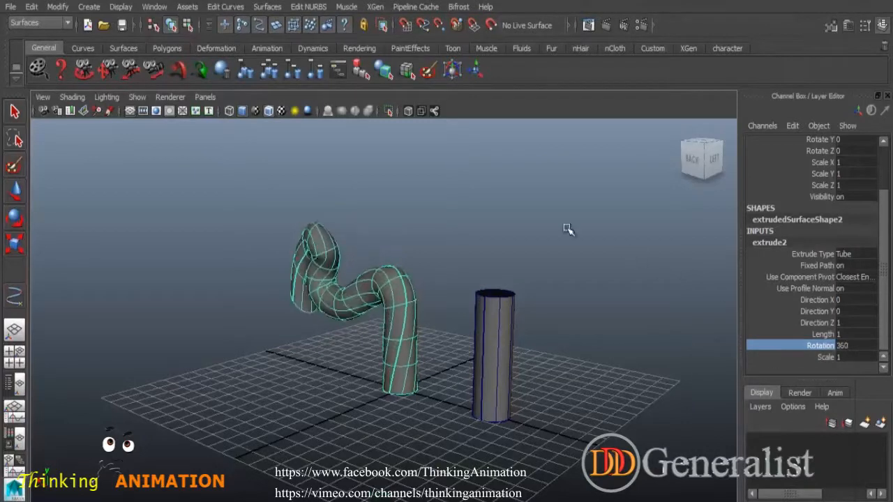
pyautogui.moveTo(586, 316); pyautogui.dragTo(644, 325, button='middle')
pyautogui.keyDown('alt'); pyautogui.moveTo(337, 416); pyautogui.dragTo(377, 341); pyautogui.keyUp('alt')
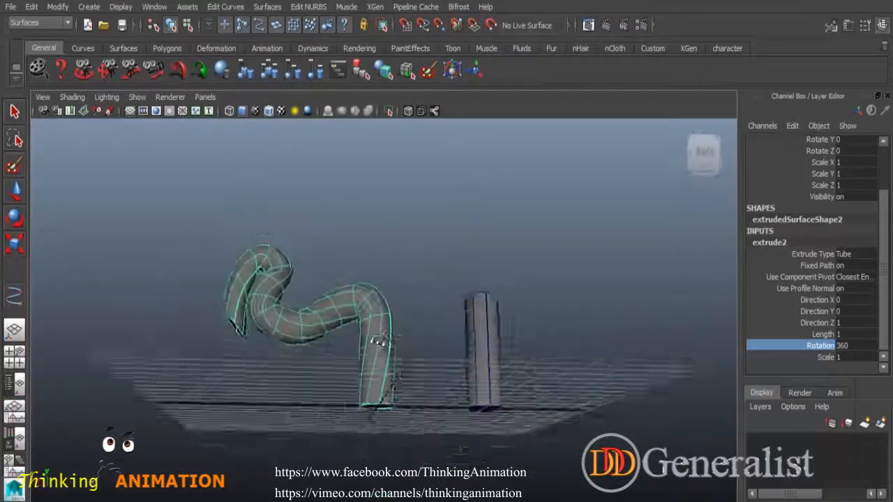
# Step: Taper the curved tube to a point at its far end by setting the extrusion Scale to 0
pyautogui.click(825, 356)
pyautogui.moveTo(590, 330); pyautogui.dragTo(566, 336, button='middle')
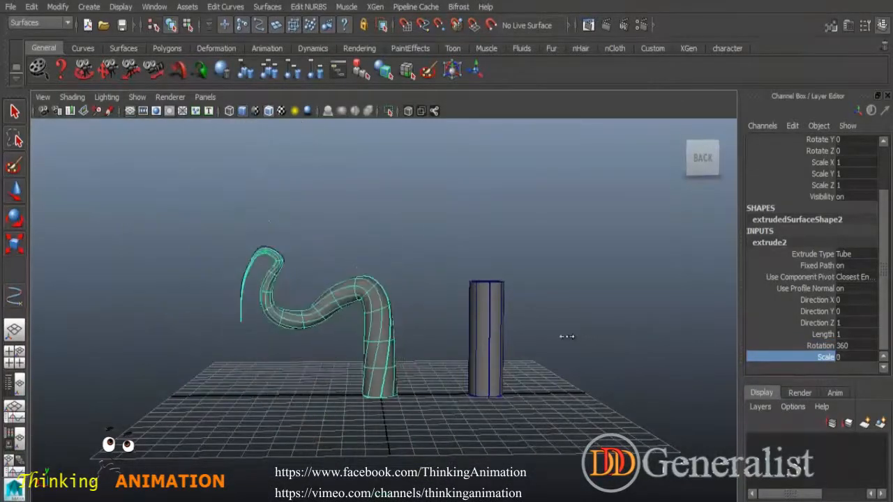
pyautogui.keyDown('alt'); pyautogui.moveTo(545, 337); pyautogui.dragTo(614, 374); pyautogui.keyUp('alt')
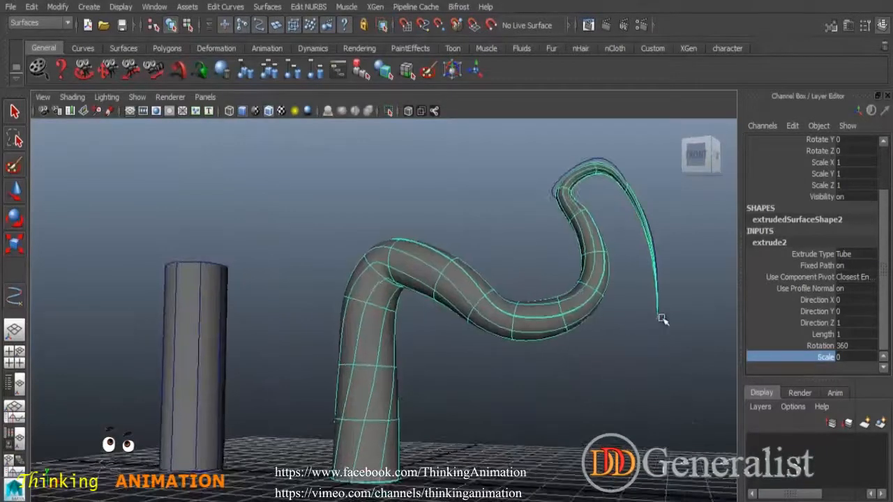
pyautogui.keyDown('alt'); pyautogui.moveTo(651, 342); pyautogui.dragTo(224, 321); pyautogui.keyUp('alt')
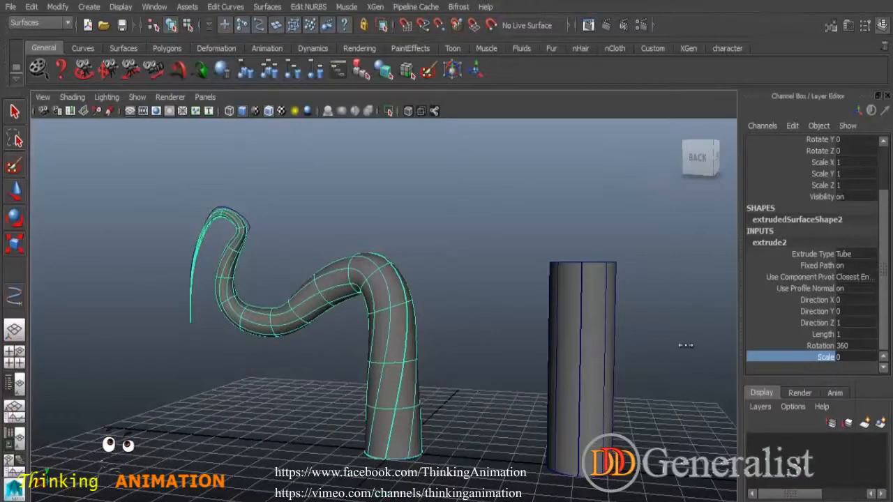
# Step: Restore the curved tube's uniform thickness by setting the extrusion Scale to 1
pyautogui.click(854, 357)
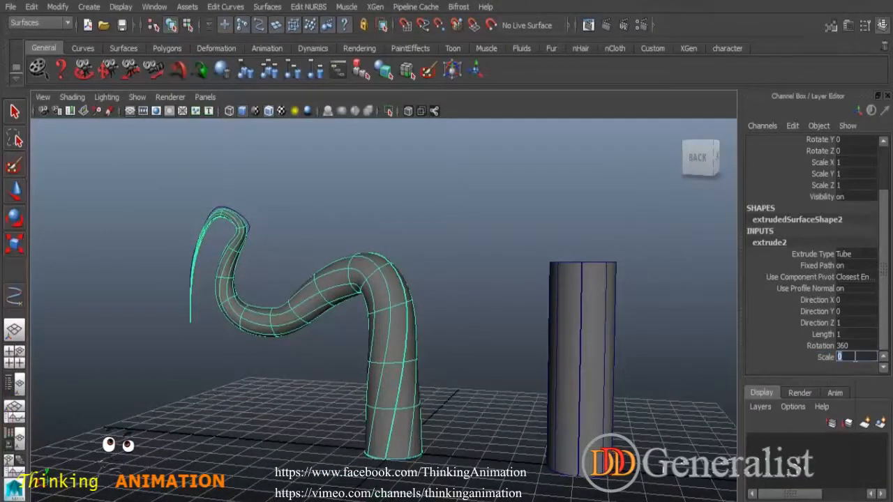
pyautogui.write('1')
pyautogui.press('Return')
pyautogui.keyDown('alt'); pyautogui.moveTo(631, 378); pyautogui.dragTo(588, 337); pyautogui.keyUp('alt')
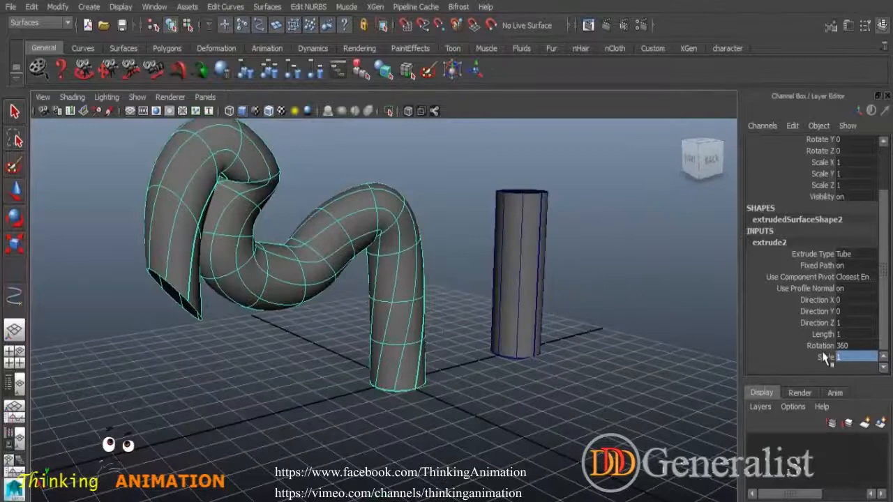
pyautogui.keyDown('alt'); pyautogui.moveTo(530, 352); pyautogui.dragTo(412, 355); pyautogui.keyUp('alt')
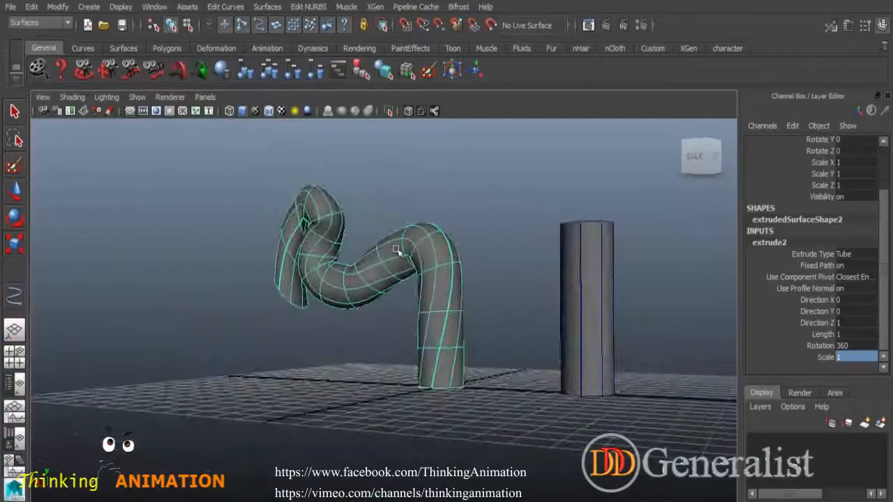
# Step: Select the curved tube, the cylinder and their source curves together and delete them all
pyautogui.click(17, 111)
pyautogui.moveTo(114, 182); pyautogui.dragTo(662, 375)
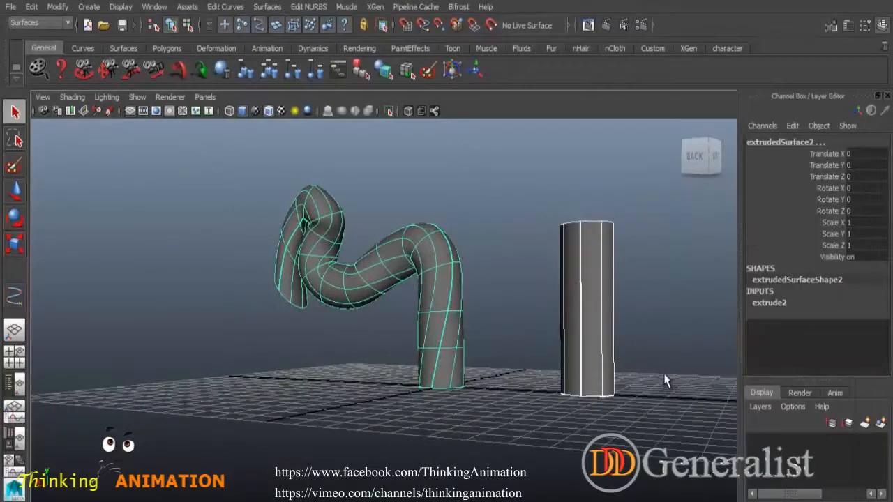
pyautogui.press('Delete')
pyautogui.keyDown('alt'); pyautogui.moveTo(539, 354); pyautogui.dragTo(532, 434); pyautogui.keyUp('alt')
# Step: Create a NURBS circle at the origin, duplicate it and raise the copy to about 3.8 along Y
pyautogui.press('g')
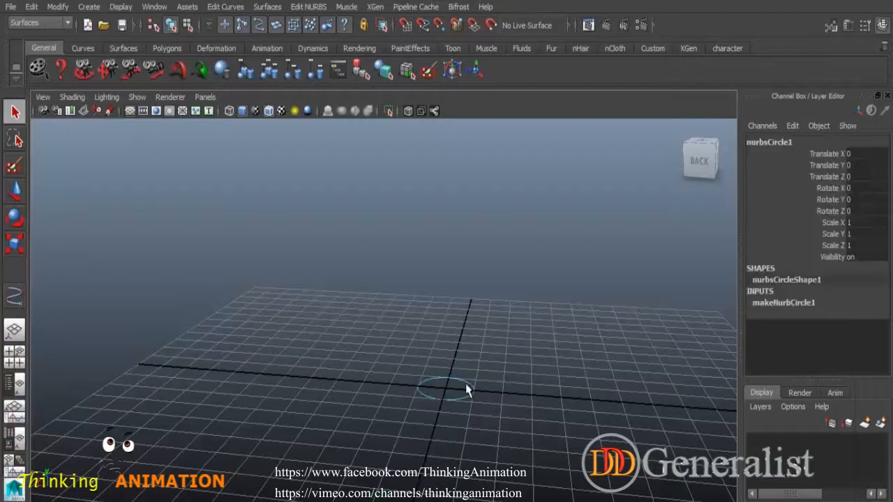
pyautogui.hotkey('ctrl', 'd')
pyautogui.press('w')
pyautogui.moveTo(445, 352); pyautogui.dragTo(454, 203)
# Step: Loft a surface between the two stacked circles and open its loft history settings
pyautogui.click(438, 237)
pyautogui.moveTo(438, 237); pyautogui.dragTo(511, 437)
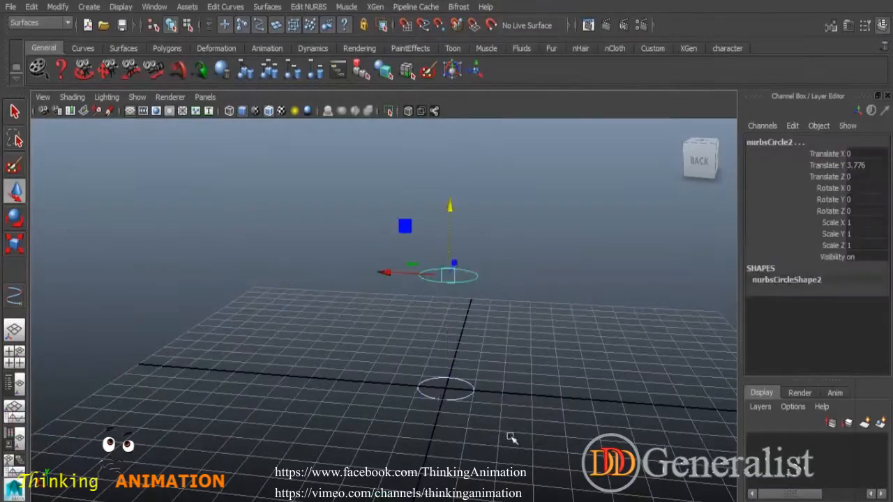
pyautogui.click(267, 6)
pyautogui.click(273, 41)
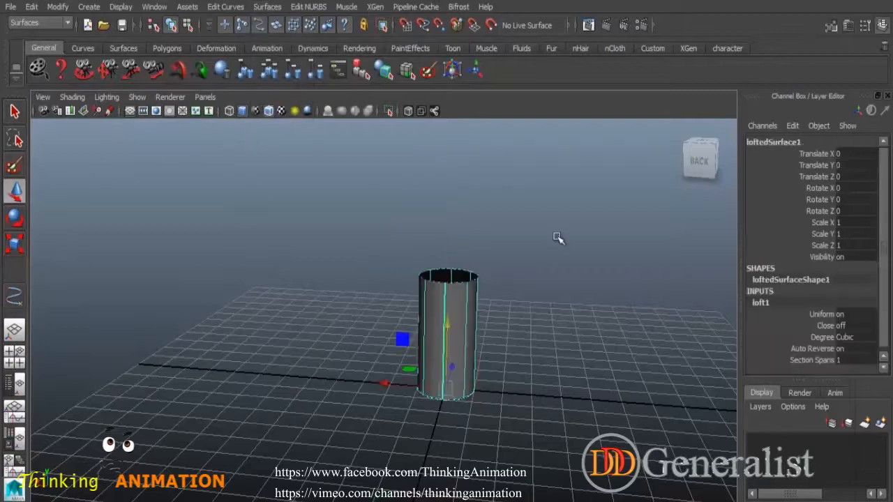
pyautogui.click(759, 302)
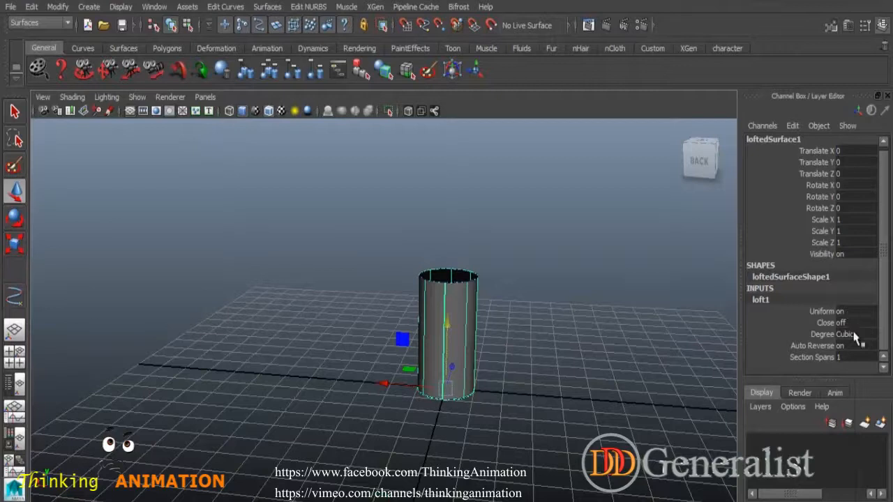
# Step: Pick the loft's Section Spans for adjustment, set its Degree to Linear and deselect the surface
pyautogui.click(822, 357)
pyautogui.moveTo(586, 317)
pyautogui.mouseDown(button='middle')
pyautogui.moveTo(635, 317)
pyautogui.moveTo(583, 315)
pyautogui.mouseUp(button='middle')
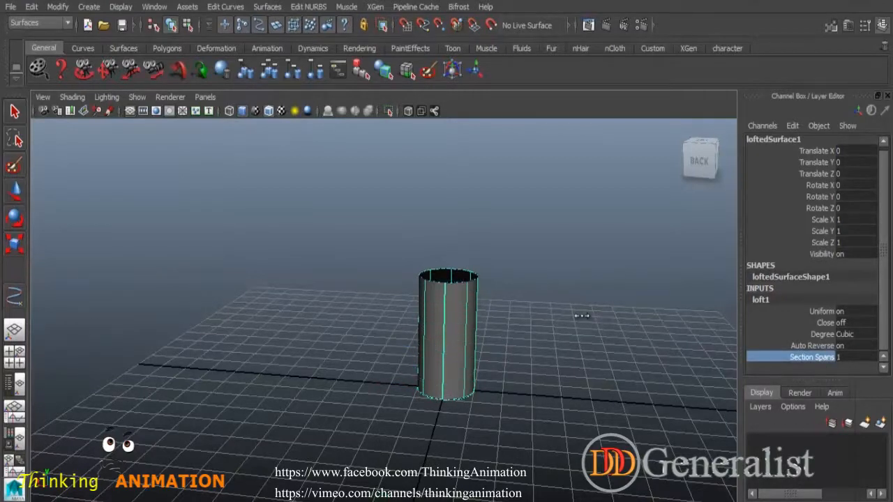
pyautogui.click(849, 335)
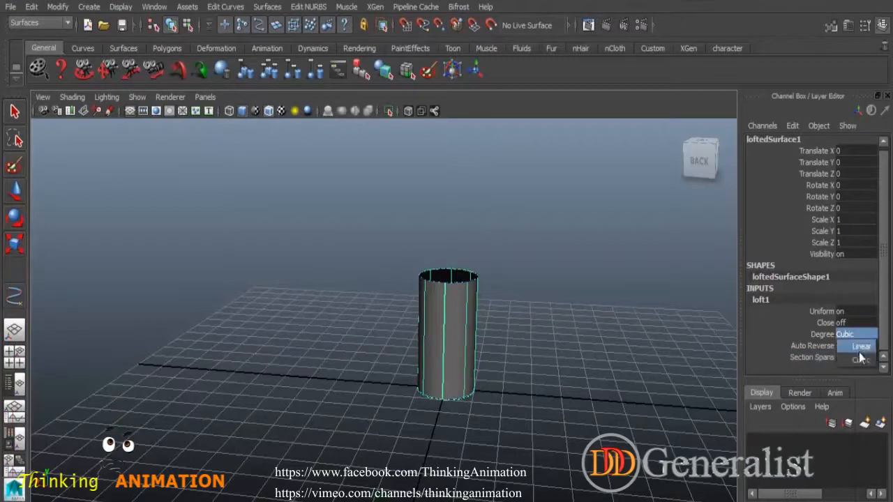
pyautogui.click(863, 349)
pyautogui.click(694, 342)
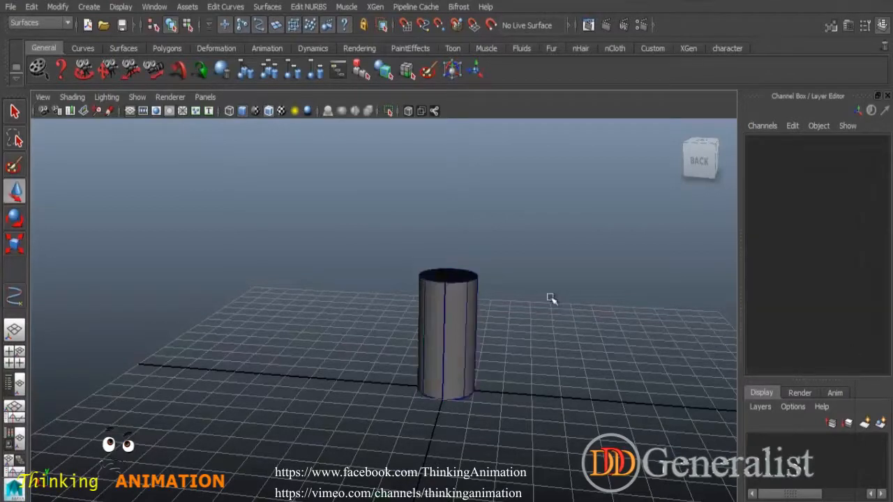
# Step: Delete the lofted surface and the upper circle, keeping only the circle at the origin
pyautogui.click(462, 307)
pyautogui.press('Delete')
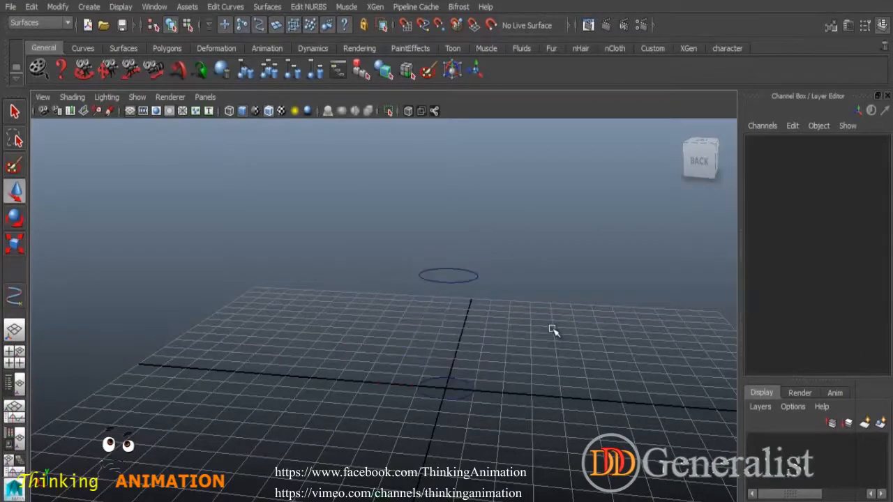
pyautogui.click(472, 275)
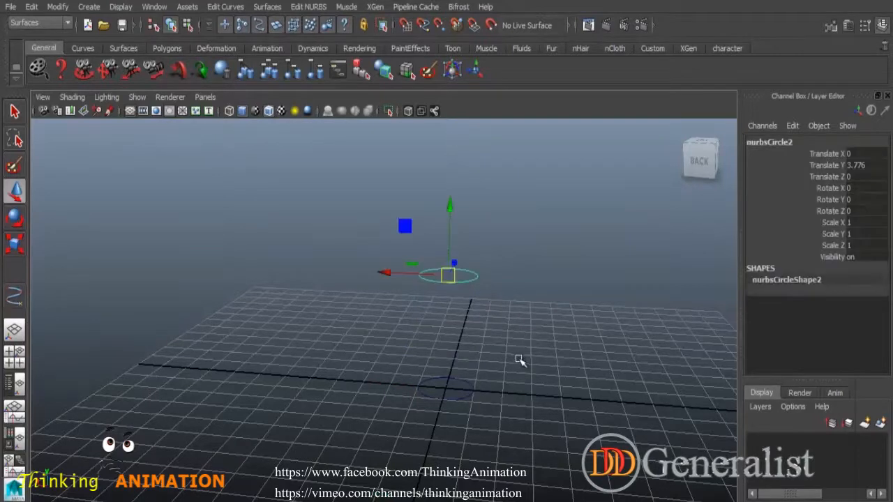
pyautogui.press('Delete')
# Step: Stand the remaining circle upright with Rotate Z 90 and move it about 2 units along X
pyautogui.click(466, 376)
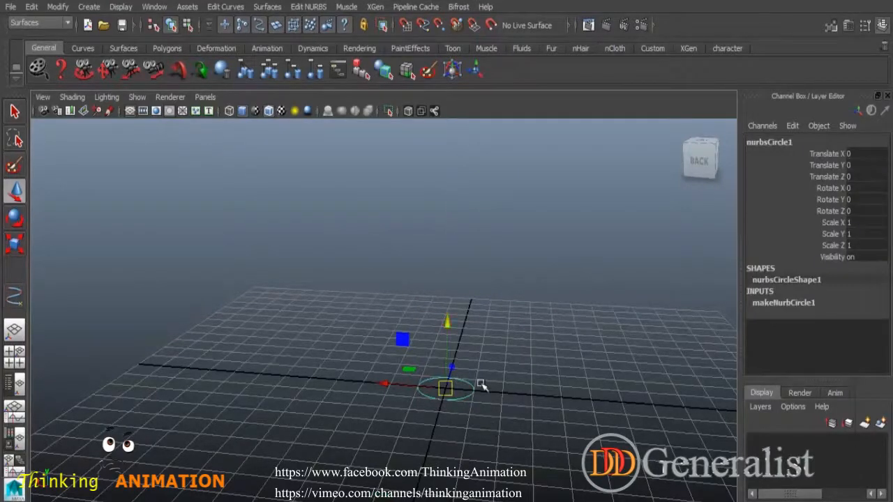
pyautogui.click(14, 218)
pyautogui.moveTo(470, 342); pyautogui.dragTo(409, 309)
pyautogui.click(876, 214)
pyautogui.write('90')
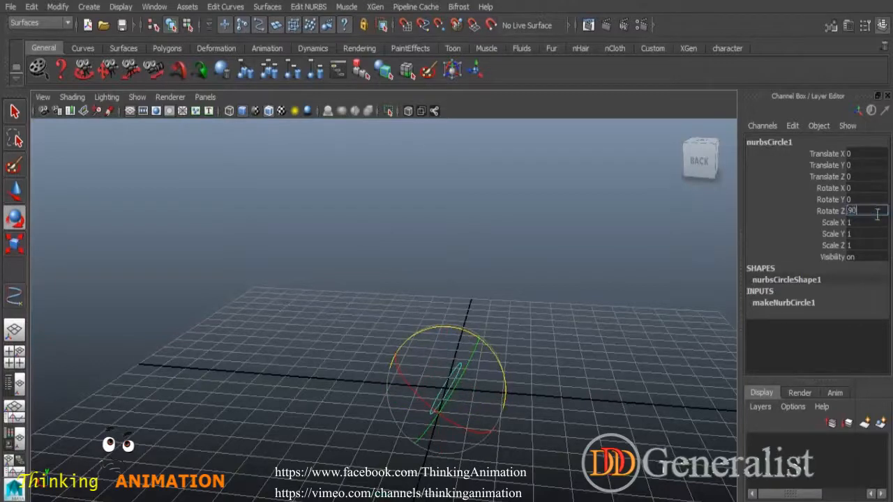
pyautogui.press('Return')
pyautogui.press('w')
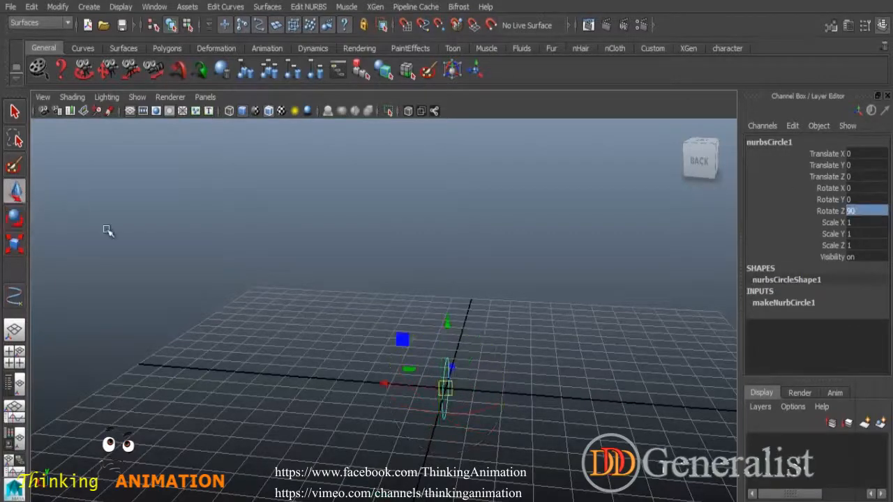
pyautogui.moveTo(380, 383); pyautogui.dragTo(330, 374)
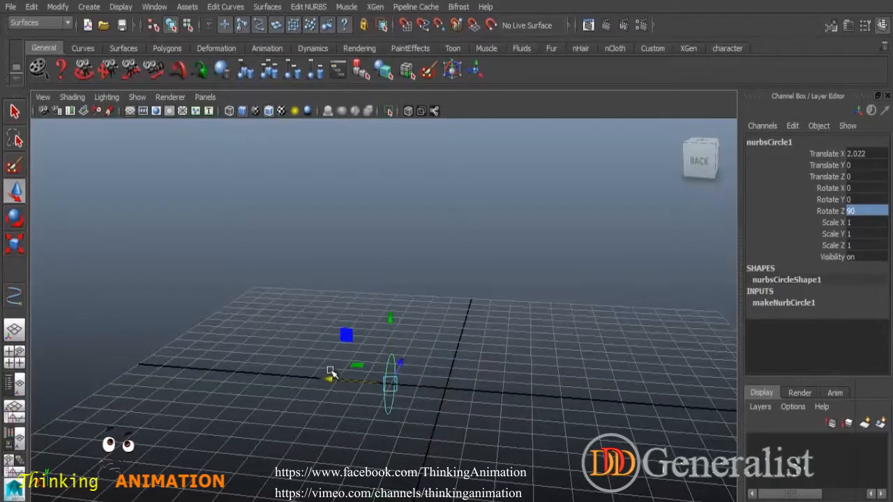
# Step: In the top view, move the circle's pivot point to the grid origin using grid snapping
pyautogui.press('space')
pyautogui.press('space')
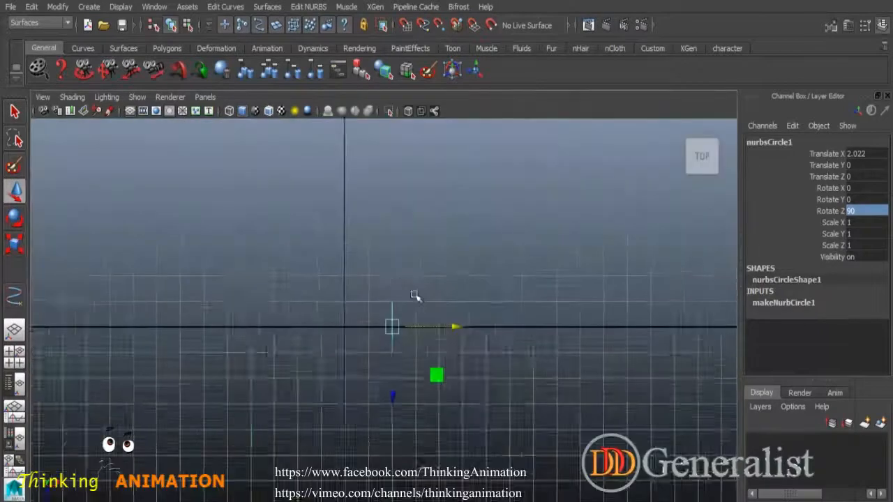
pyautogui.keyDown('alt'); pyautogui.moveTo(514, 346); pyautogui.dragTo(536, 352, button='middle'); pyautogui.keyUp('alt')
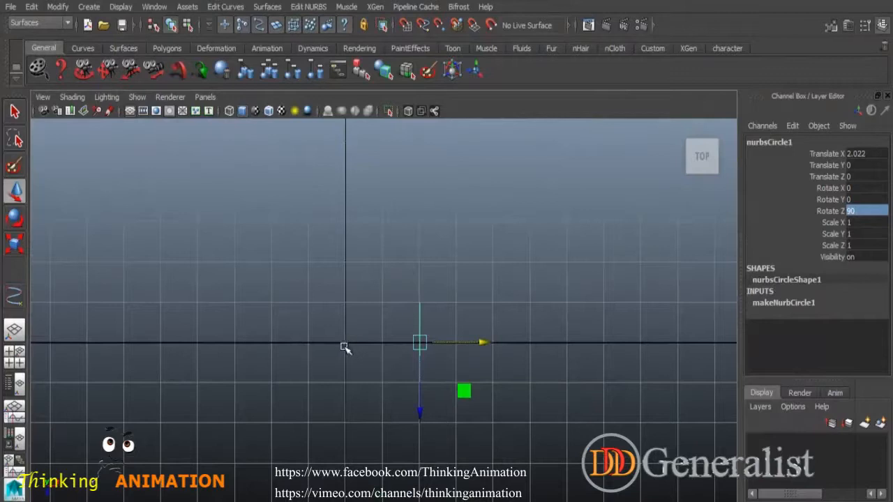
pyautogui.press('Insert')
pyautogui.moveTo(346, 342); pyautogui.dragTo(349, 345, button='middle')
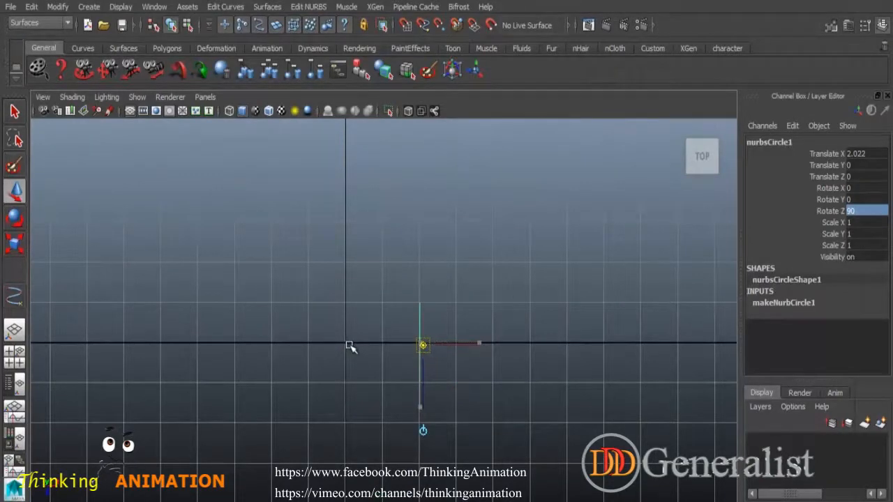
pyautogui.middleClick(348, 344)
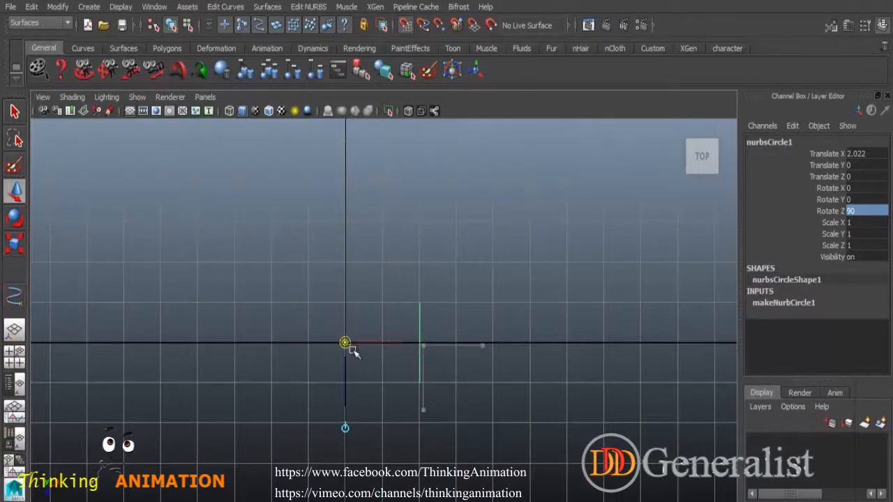
pyautogui.press('Insert')
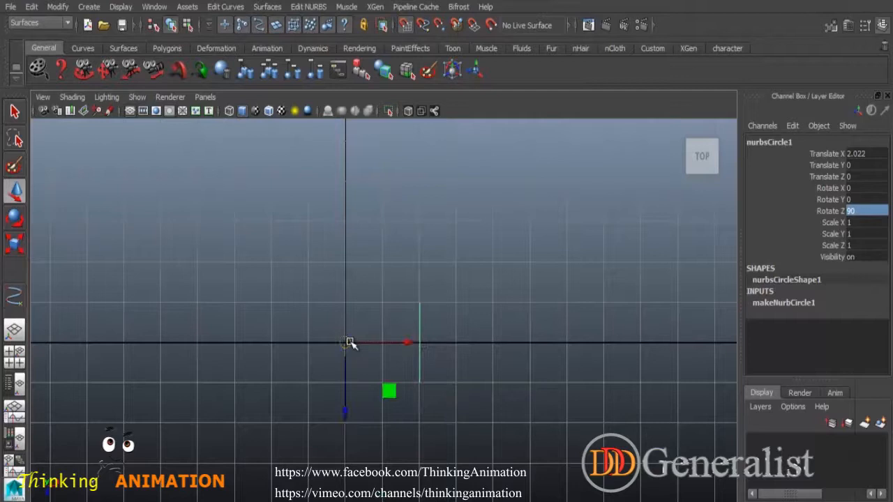
# Step: Reselect the offset circle and revolve it around its pivot to form a closed ring surface
pyautogui.click(517, 334)
pyautogui.moveTo(396, 297); pyautogui.dragTo(450, 345)
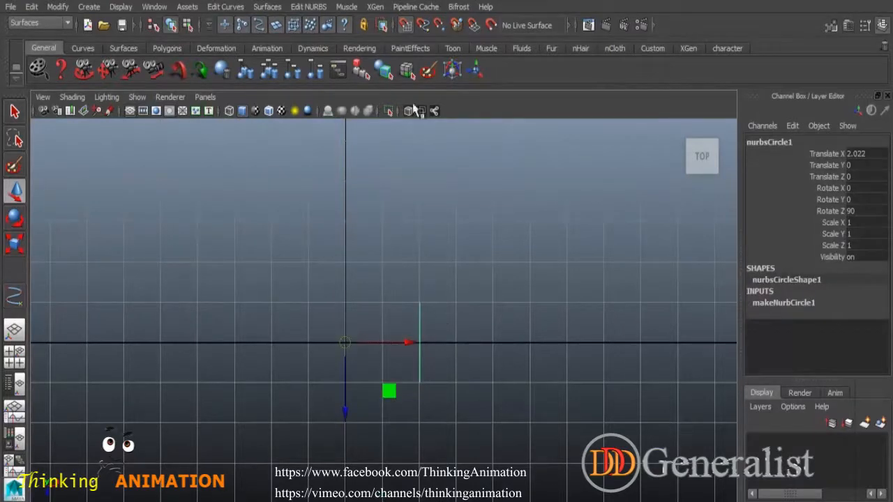
pyautogui.press('space')
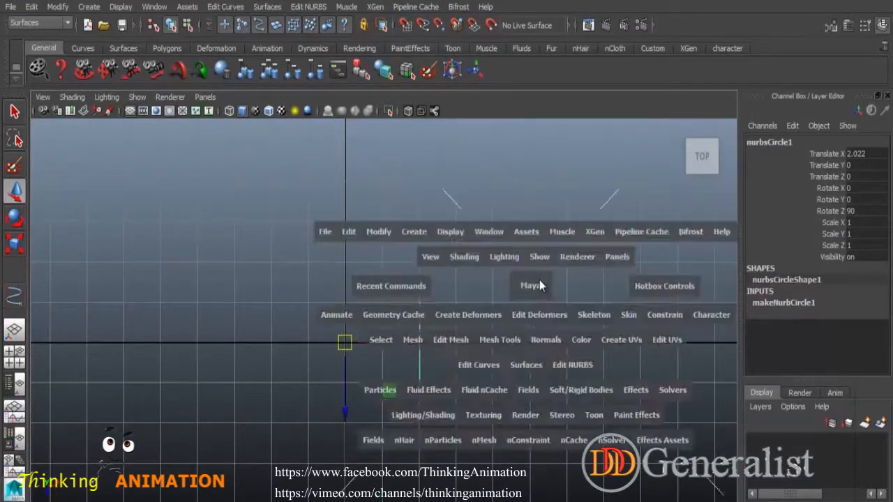
pyautogui.press('space')
pyautogui.click(267, 6)
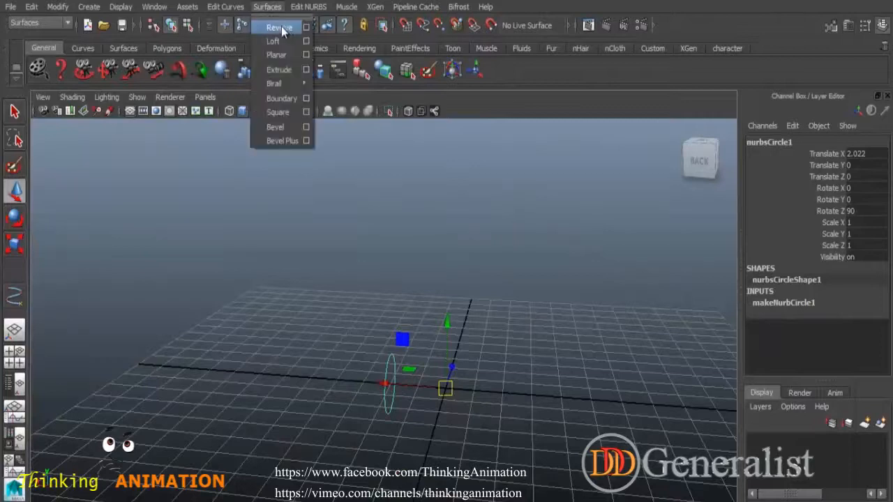
pyautogui.click(281, 28)
pyautogui.click(572, 291)
pyautogui.keyDown('alt'); pyautogui.moveTo(516, 394); pyautogui.dragTo(454, 347); pyautogui.keyUp('alt')
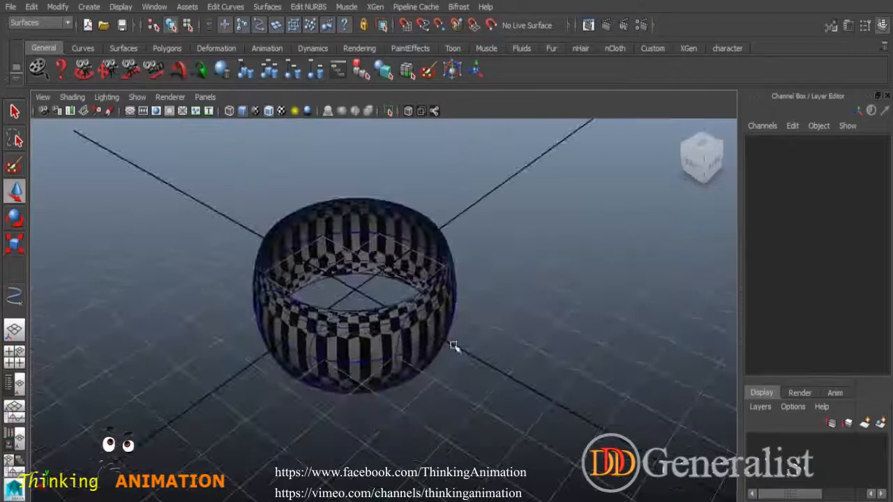
# Step: Open the ring's revolve history settings and reduce its End Sweep to about 142 degrees
pyautogui.click(430, 325)
pyautogui.doubleClick(777, 304)
pyautogui.moveTo(884, 251); pyautogui.dragTo(884, 308)
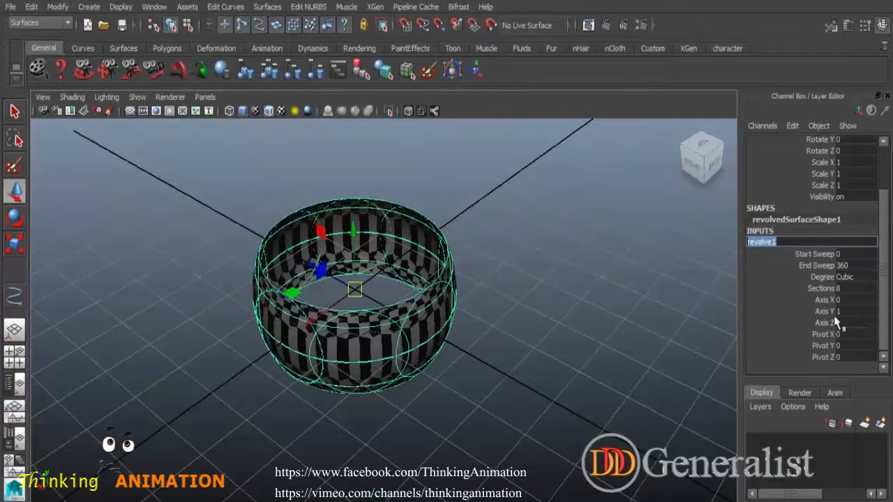
pyautogui.click(820, 266)
pyautogui.moveTo(667, 288); pyautogui.dragTo(577, 272, button='middle')
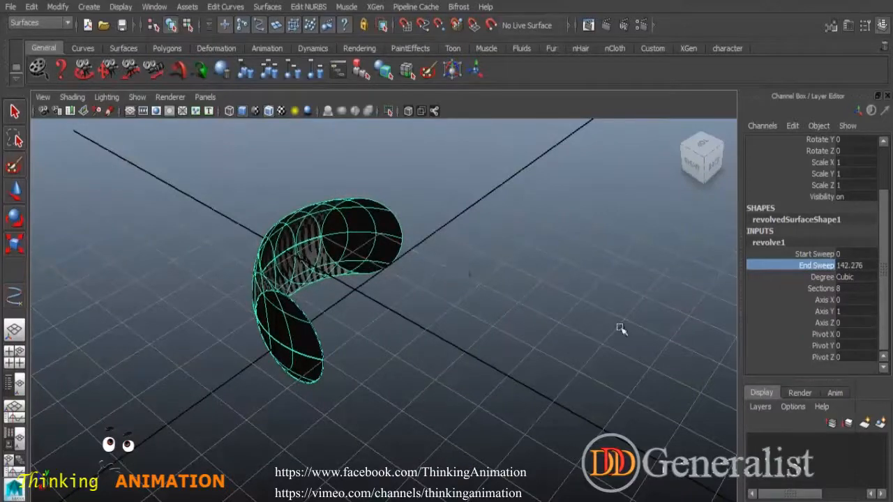
pyautogui.keyDown('alt'); pyautogui.moveTo(628, 310); pyautogui.dragTo(562, 301); pyautogui.keyUp('alt')
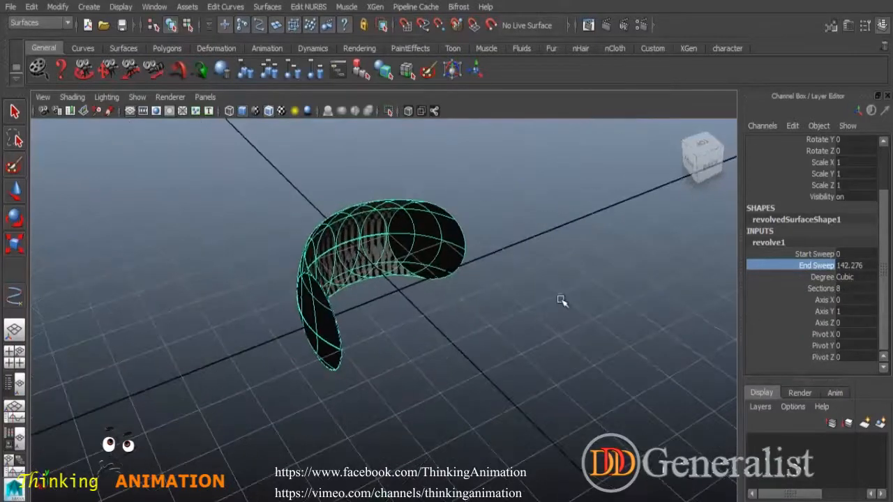
# Step: Review the Revolve options and the available Birail tools without applying any of them
pyautogui.click(267, 7)
pyautogui.click(311, 28)
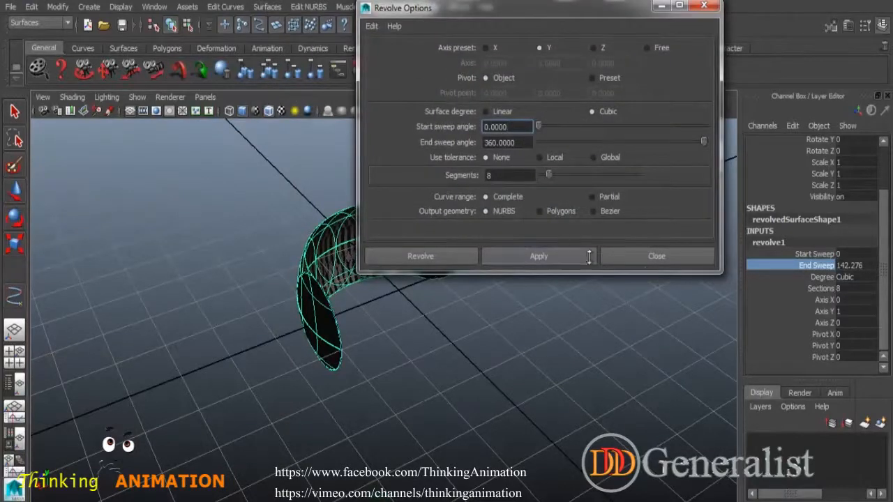
pyautogui.click(655, 256)
pyautogui.click(268, 7)
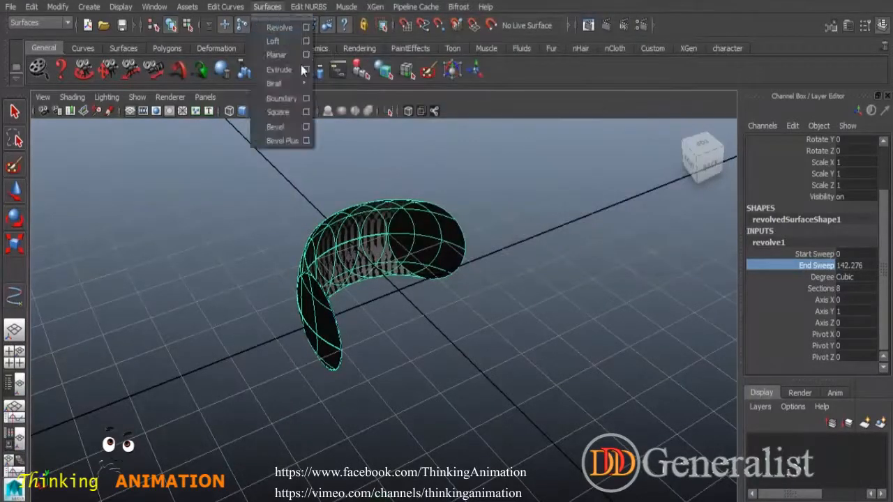
pyautogui.moveTo(282, 82)
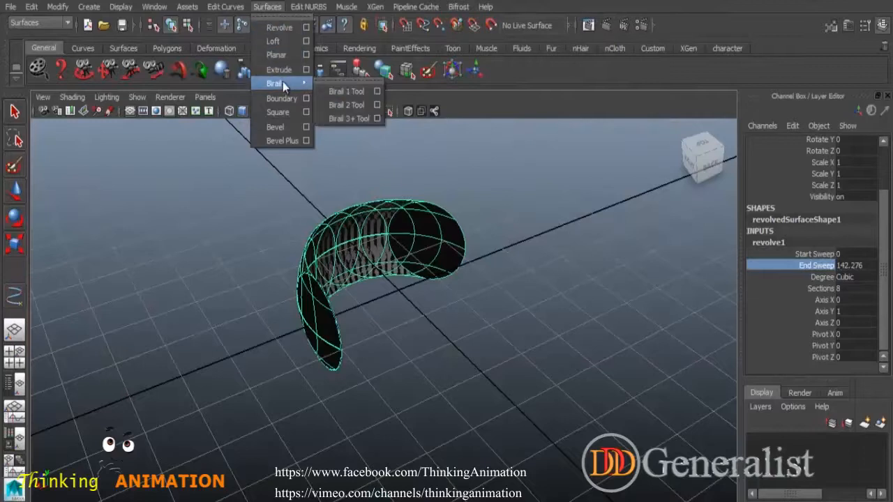
pyautogui.click(342, 180)
pyautogui.click(245, 181)
# Step: Select the partial revolved surface together with its source circle and delete both
pyautogui.keyDown('alt'); pyautogui.moveTo(523, 326); pyautogui.dragTo(468, 291); pyautogui.keyUp('alt')
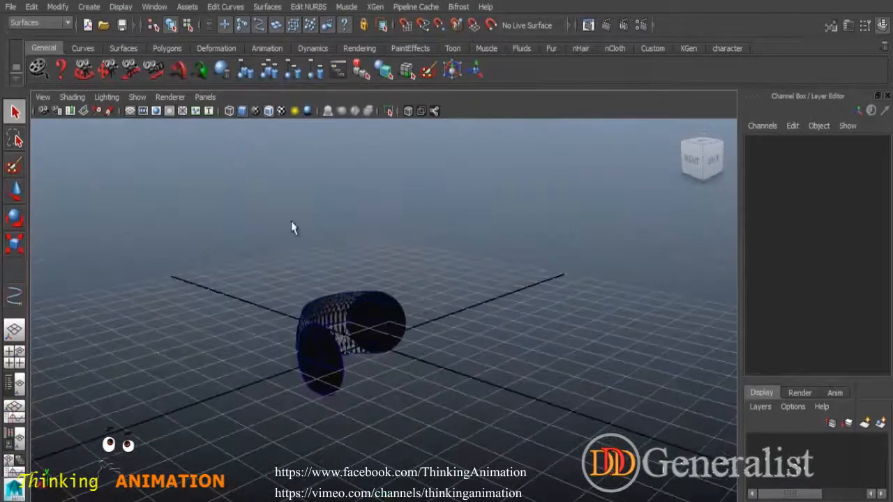
pyautogui.keyDown('alt'); pyautogui.moveTo(486, 336); pyautogui.dragTo(584, 331); pyautogui.keyUp('alt')
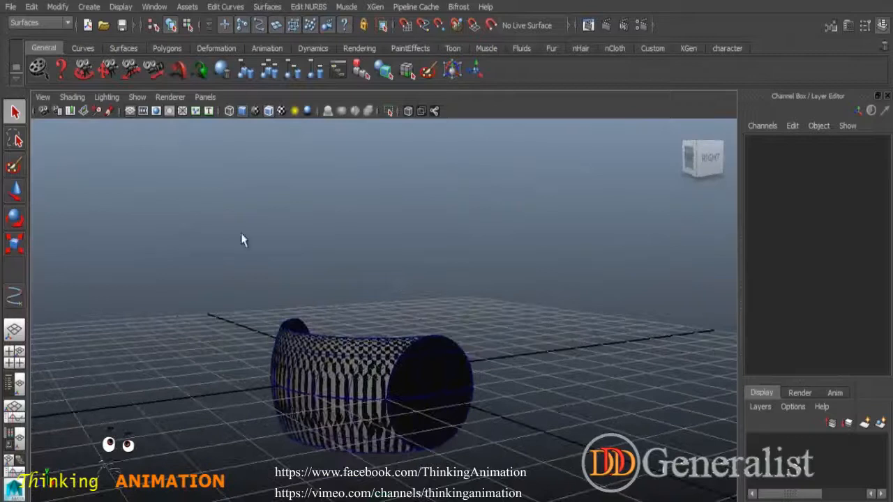
pyautogui.click(422, 405)
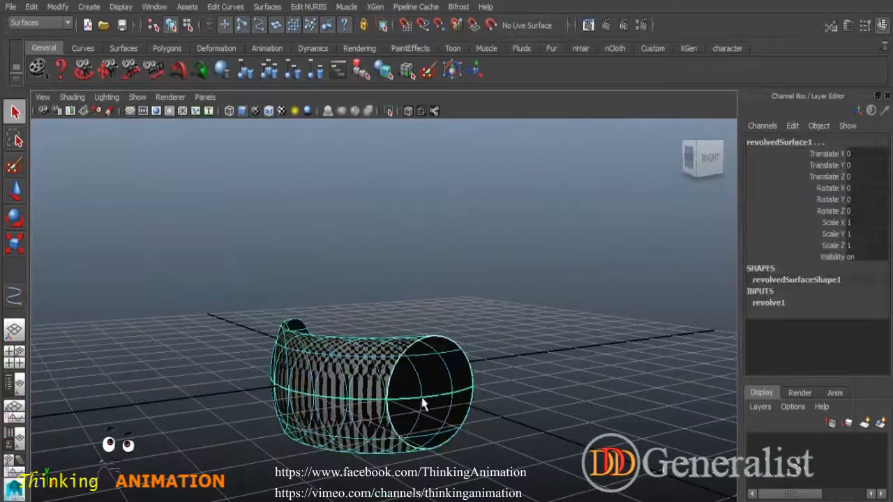
pyautogui.press('Delete')
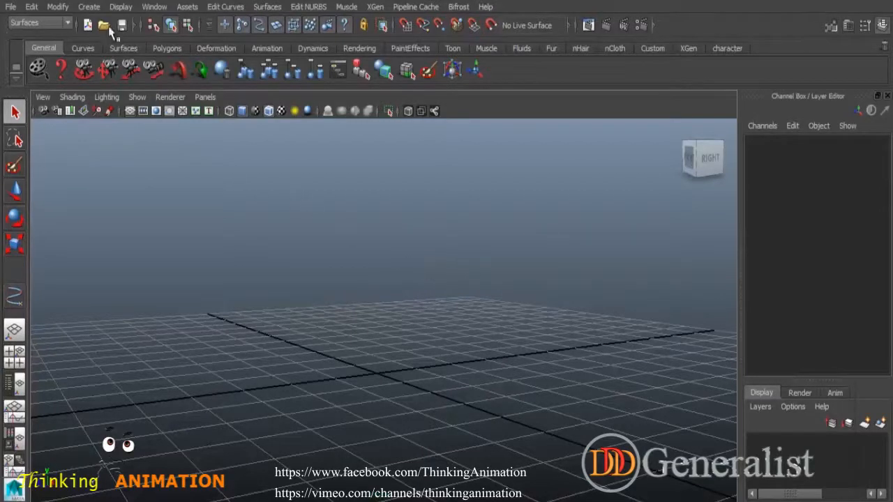
# Step: Create a NURBS sphere at the origin and open its creation history settings
pyautogui.click(88, 7)
pyautogui.moveTo(106, 27)
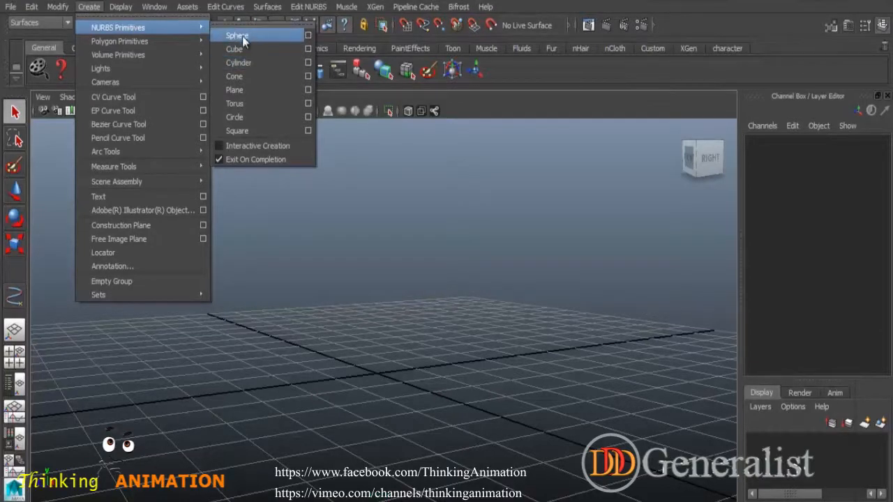
pyautogui.click(242, 35)
pyautogui.keyDown('alt'); pyautogui.moveTo(410, 376); pyautogui.dragTo(454, 406); pyautogui.keyUp('alt')
pyautogui.keyDown('alt'); pyautogui.moveTo(454, 406); pyautogui.dragTo(442, 299, button='middle'); pyautogui.keyUp('alt')
pyautogui.keyDown('alt'); pyautogui.moveTo(442, 298); pyautogui.dragTo(490, 393, button='right'); pyautogui.keyUp('alt')
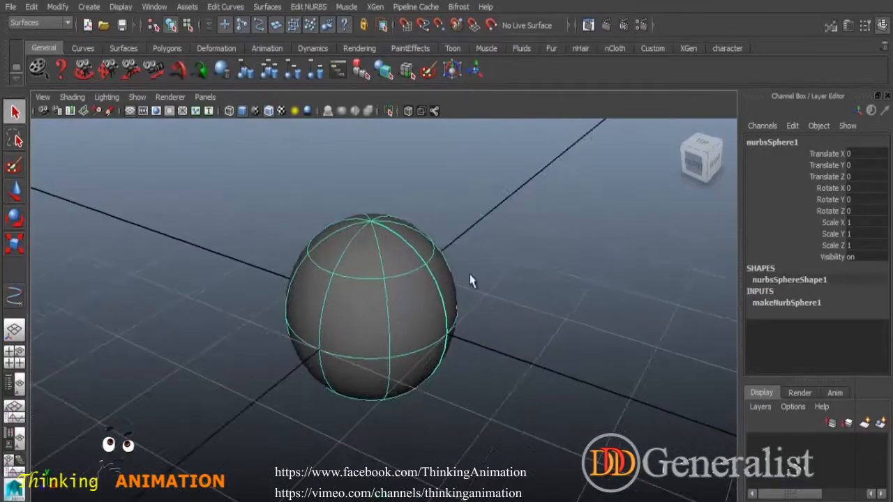
pyautogui.click(780, 304)
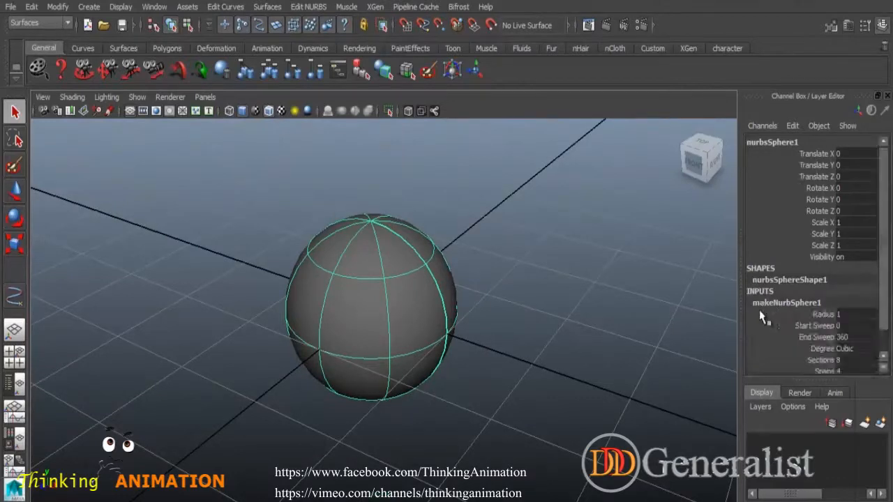
# Step: Try a larger Radius on the NURBS sphere, and set it back to 1
pyautogui.scroll(-2, 854, 311)
pyautogui.click(845, 288)
pyautogui.moveTo(729, 309); pyautogui.dragTo(691, 316, button='middle')
pyautogui.doubleClick(842, 289)
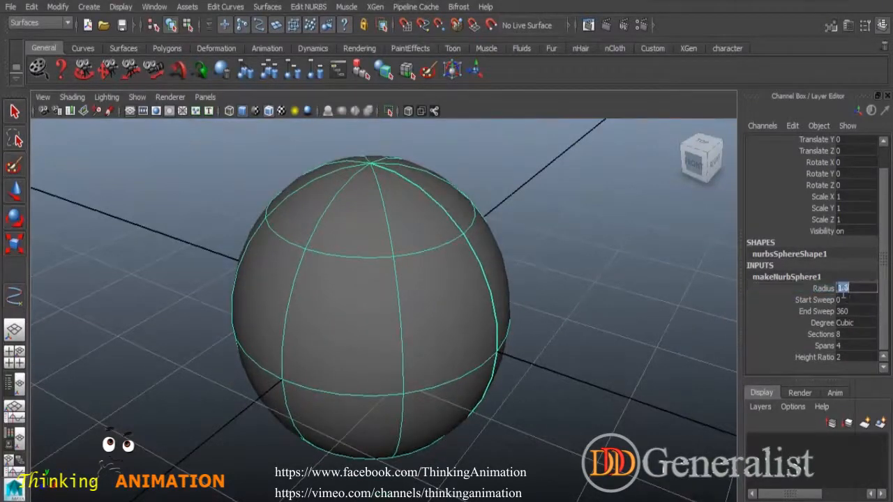
pyautogui.write('1')
pyautogui.press('Return')
# Step: Try the End Sweep and the Linear degree on the NURBS sphere, keeping End Sweep at 360 and restoring Cubic
pyautogui.click(827, 312)
pyautogui.moveTo(663, 318)
pyautogui.mouseDown(button='middle')
pyautogui.moveTo(618, 321)
pyautogui.moveTo(693, 311)
pyautogui.moveTo(565, 314)
pyautogui.moveTo(669, 309)
pyautogui.mouseUp(button='middle')
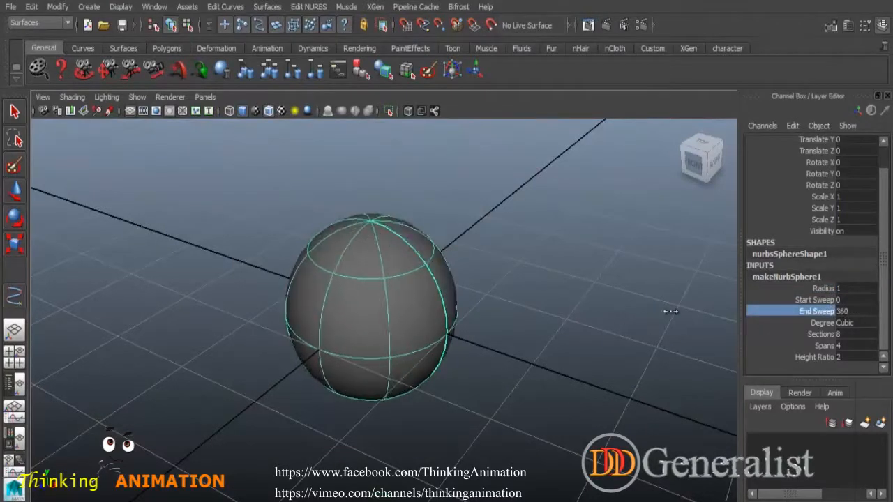
pyautogui.click(863, 328)
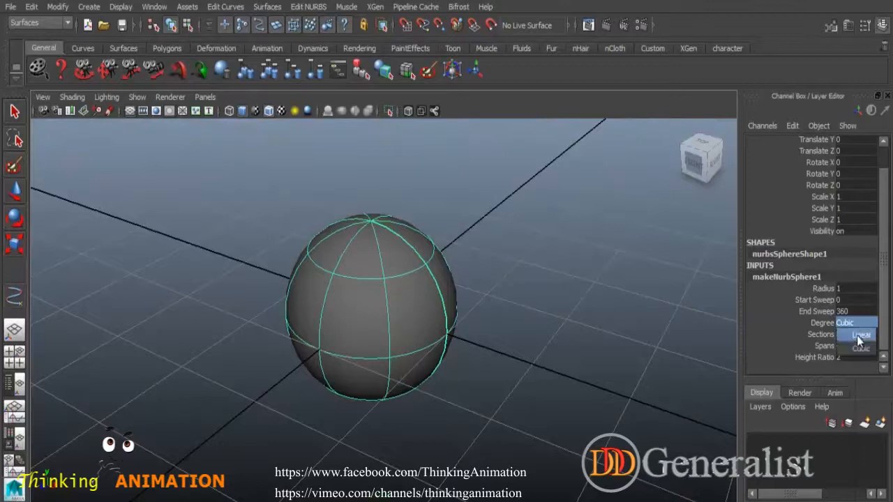
pyautogui.click(861, 335)
pyautogui.click(858, 324)
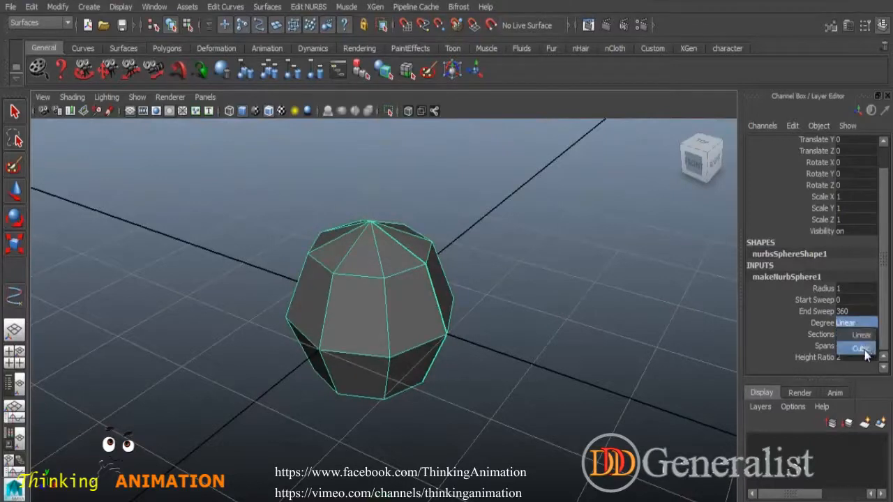
pyautogui.click(862, 348)
# Step: Examine the Sections, Spans and Height Ratio settings in the NURBS sphere's creation history
pyautogui.click(821, 334)
pyautogui.moveTo(640, 324); pyautogui.dragTo(715, 336, button='middle')
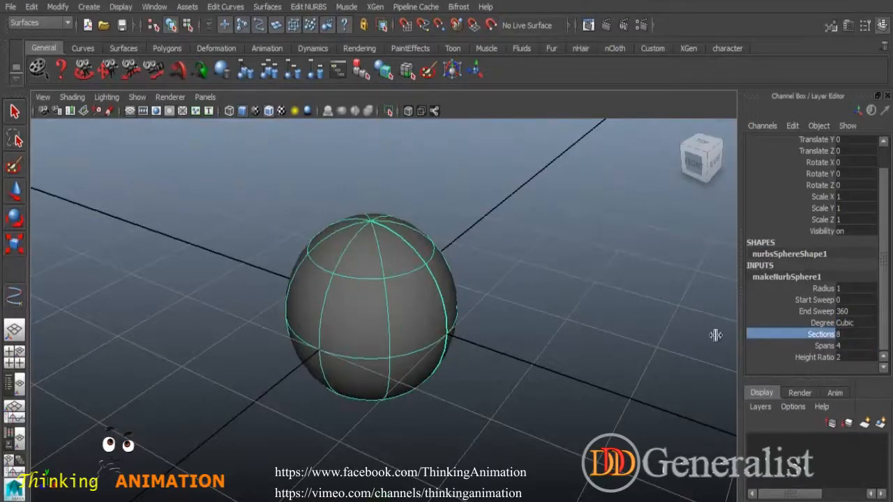
pyautogui.click(822, 346)
pyautogui.click(792, 357)
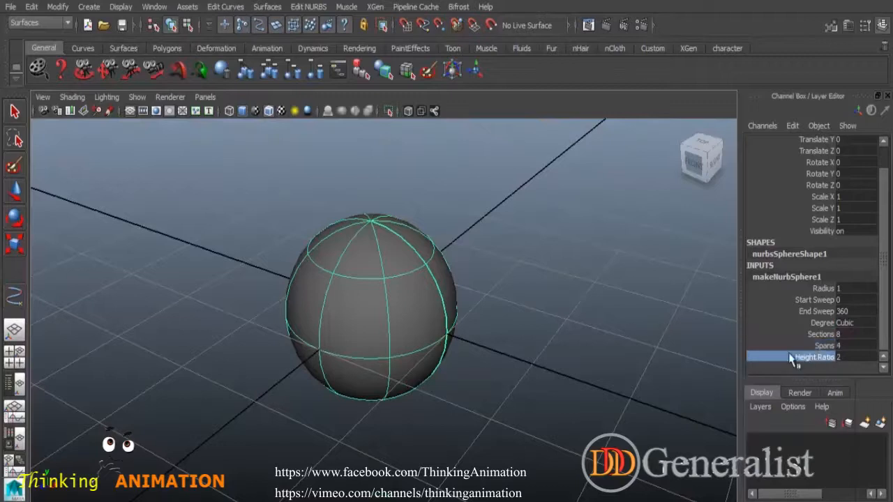
# Step: Select the NURBS sphere and flatten it by scaling it down along its vertical axis
pyautogui.click(396, 293)
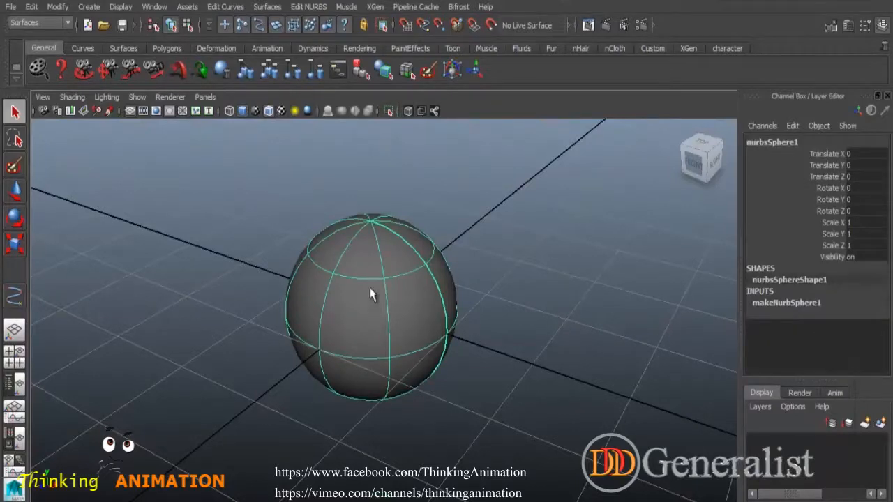
pyautogui.keyDown('alt'); pyautogui.moveTo(468, 326); pyautogui.dragTo(492, 300); pyautogui.keyUp('alt')
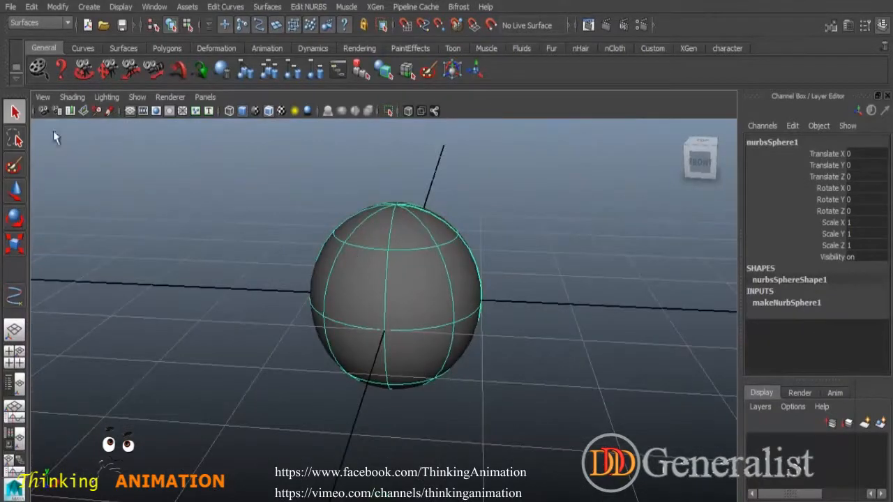
pyautogui.click(14, 244)
pyautogui.moveTo(393, 235); pyautogui.dragTo(385, 281)
# Step: Stretch the flattened sphere sideways by moving control vertices on both of its sides outward
pyautogui.moveTo(433, 298); pyautogui.dragTo(365, 217, button='right')
pyautogui.click(483, 303)
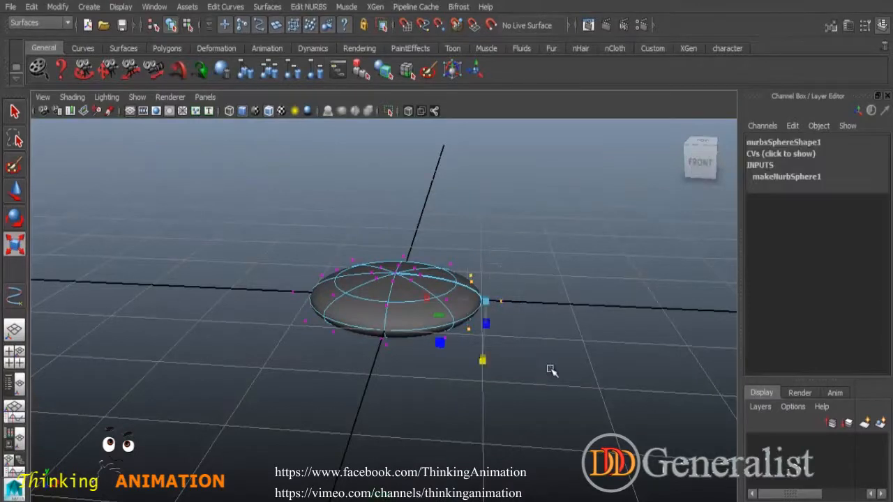
pyautogui.click(14, 190)
pyautogui.moveTo(548, 301); pyautogui.dragTo(576, 301)
pyautogui.moveTo(281, 254); pyautogui.dragTo(388, 370)
pyautogui.moveTo(392, 299); pyautogui.dragTo(307, 285)
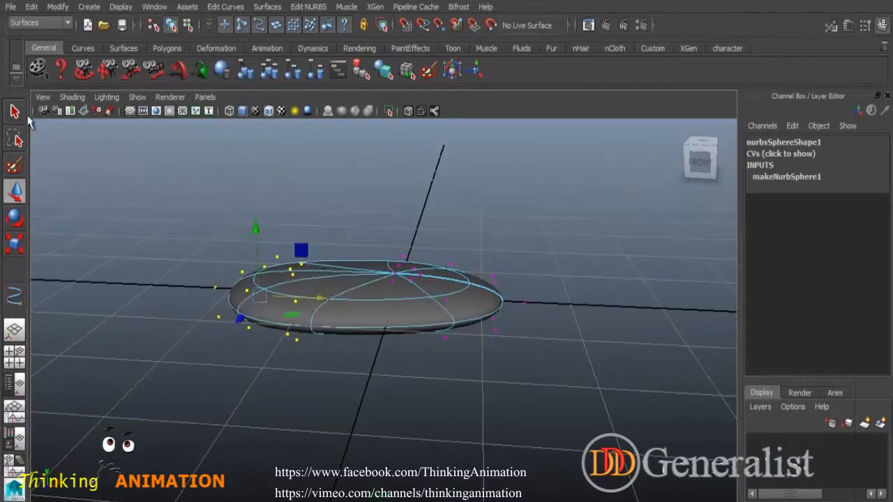
# Step: Leave control vertex editing and delete the deformed sphere
pyautogui.click(16, 111)
pyautogui.moveTo(364, 217); pyautogui.dragTo(427, 200, button='right')
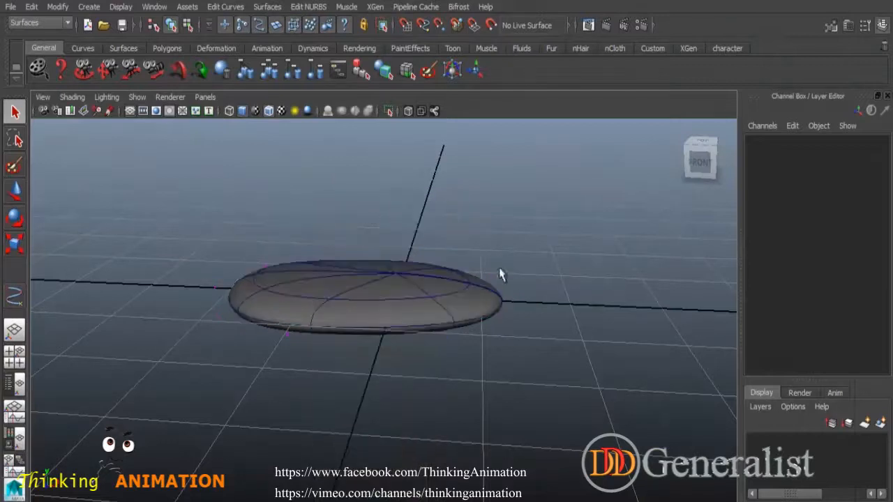
pyautogui.press('Delete')
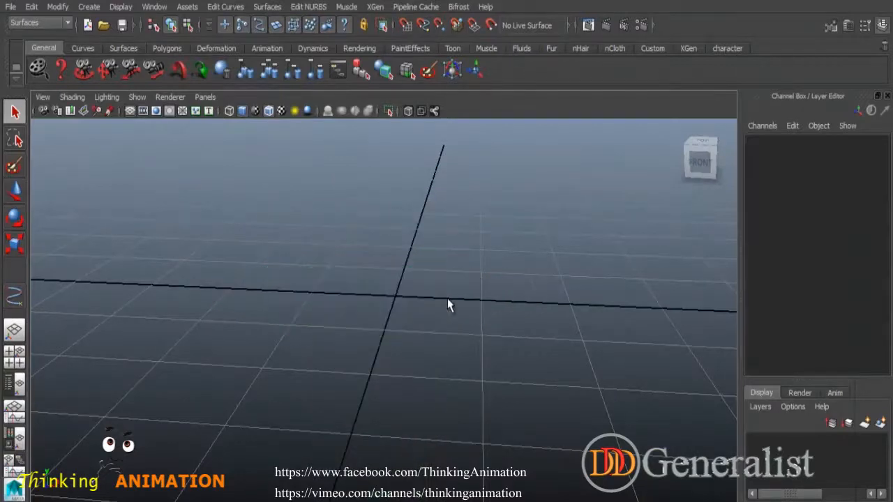
# Step: Detach the list of NURBS primitives as a floating window and create a NURBS cube at the origin
pyautogui.click(91, 7)
pyautogui.moveTo(199, 30)
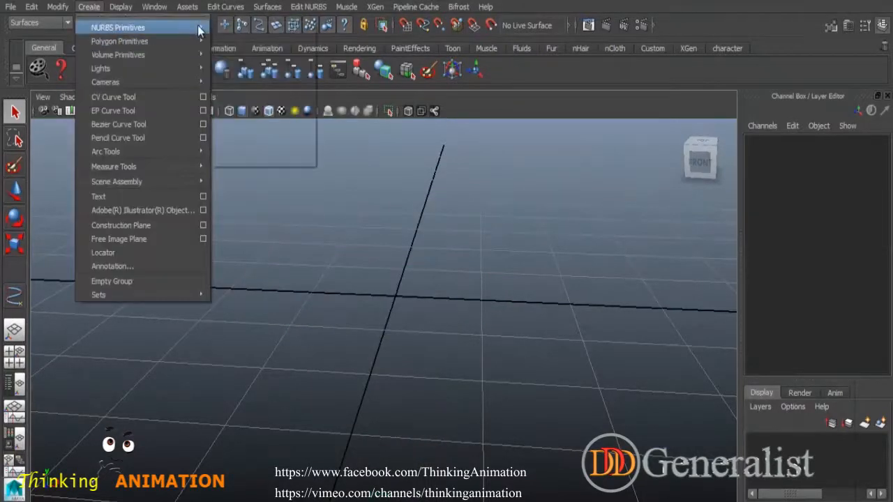
pyautogui.click(259, 25)
pyautogui.moveTo(277, 8); pyautogui.dragTo(650, 133)
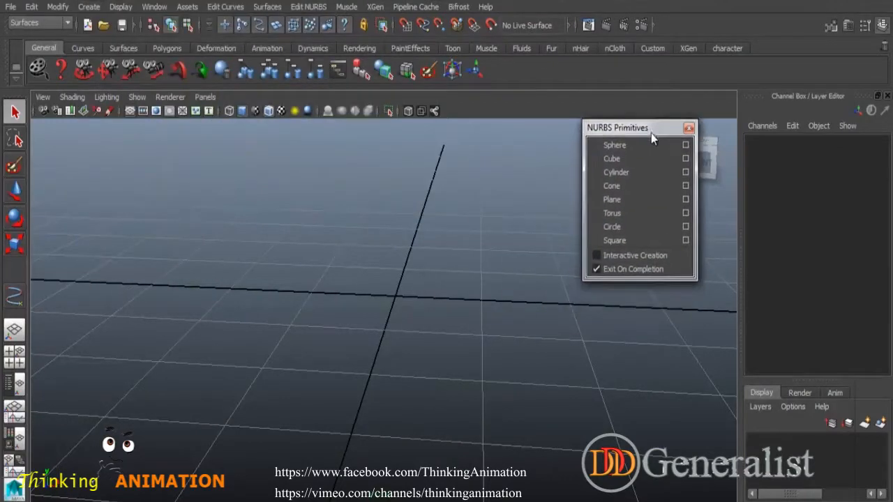
pyautogui.click(622, 159)
# Step: Move the individual faces of the NURBS cube apart and view the separated surfaces from another angle
pyautogui.click(379, 315)
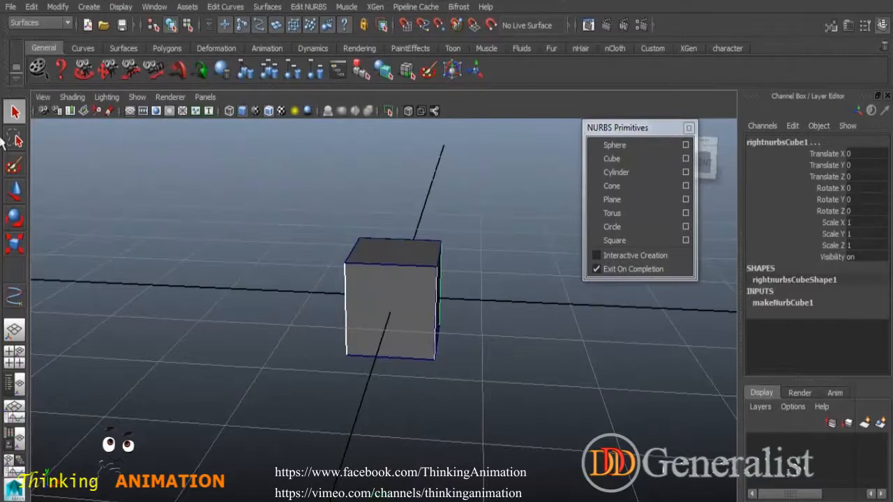
pyautogui.click(15, 190)
pyautogui.moveTo(454, 309); pyautogui.dragTo(307, 306)
pyautogui.click(416, 260)
pyautogui.moveTo(406, 296); pyautogui.dragTo(395, 317)
pyautogui.click(389, 328)
pyautogui.click(277, 246)
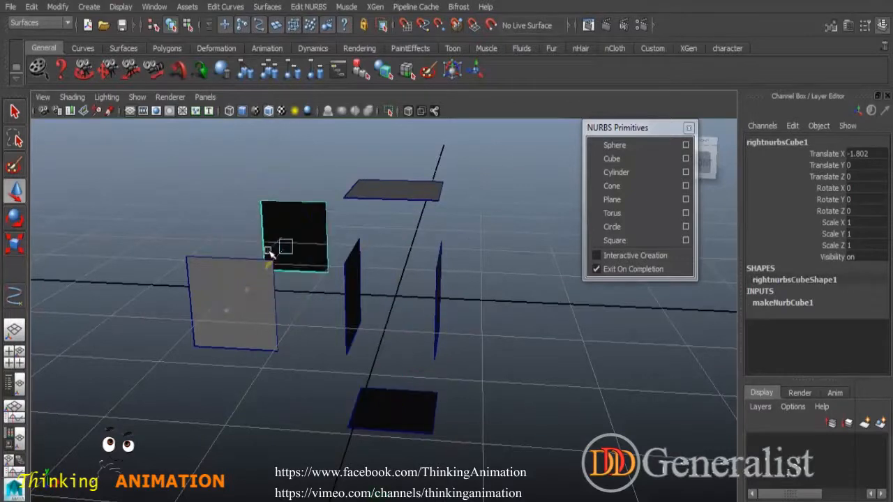
pyautogui.click(509, 359)
pyautogui.keyDown('alt'); pyautogui.moveTo(509, 359); pyautogui.dragTo(368, 376); pyautogui.keyUp('alt')
pyautogui.keyDown('alt'); pyautogui.moveTo(386, 399); pyautogui.dragTo(453, 364); pyautogui.keyUp('alt')
# Step: Undo all the face moves on the NURBS cube
pyautogui.hotkey('ctrl', 'z')
pyautogui.hotkey('ctrl', 'z')
pyautogui.hotkey('ctrl', 'z')
pyautogui.hotkey('ctrl', 'z')
pyautogui.hotkey('ctrl', 'z')
pyautogui.hotkey('ctrl', 'z')
pyautogui.hotkey('ctrl', 'z')
pyautogui.hotkey('ctrl', 'z')
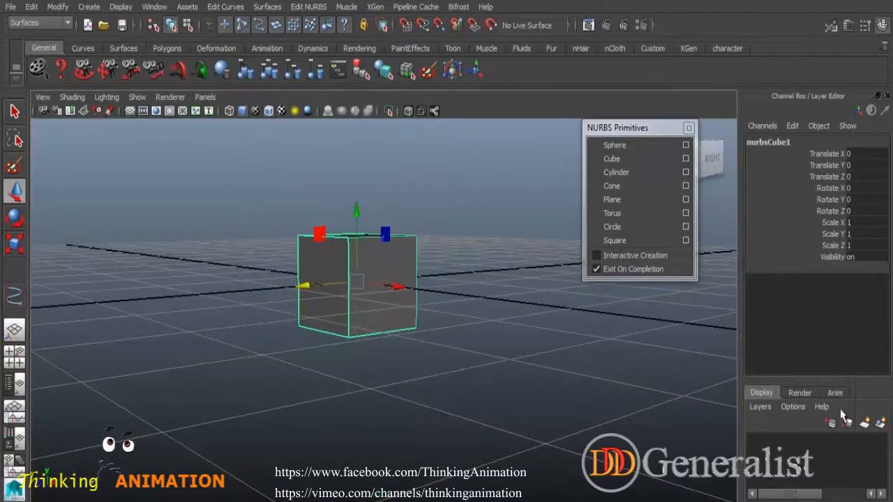
# Step: Select all the faces of the NURBS cube together and delete them
pyautogui.click(695, 320)
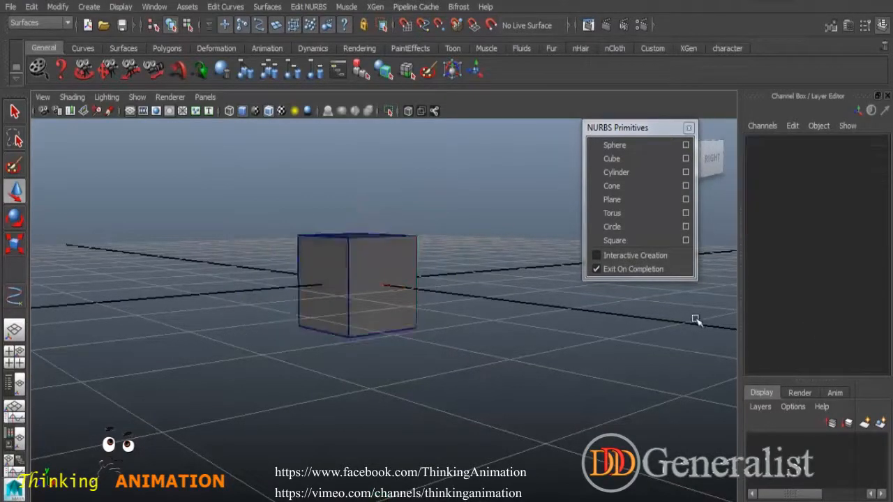
pyautogui.moveTo(303, 197); pyautogui.dragTo(493, 417)
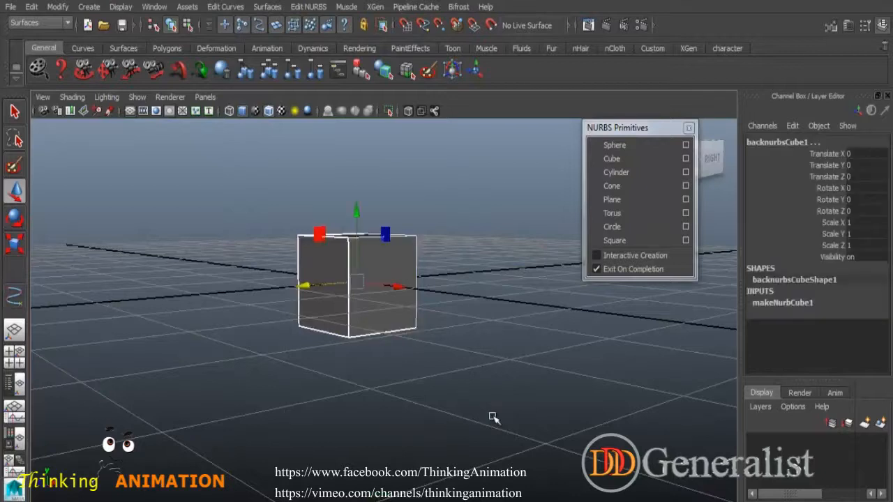
pyautogui.press('Delete')
# Step: Create a NURBS cylinder, examine its creation history settings, and delete it
pyautogui.click(618, 173)
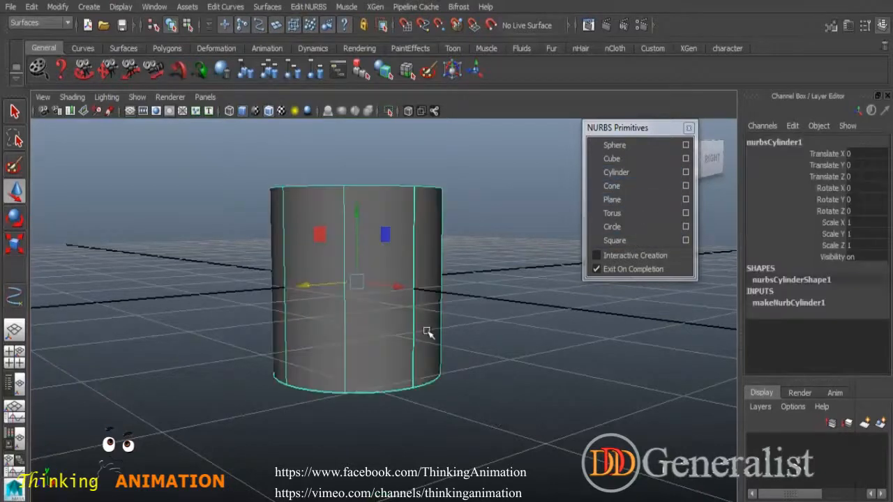
pyautogui.click(773, 304)
pyautogui.scroll(-2, 887, 279)
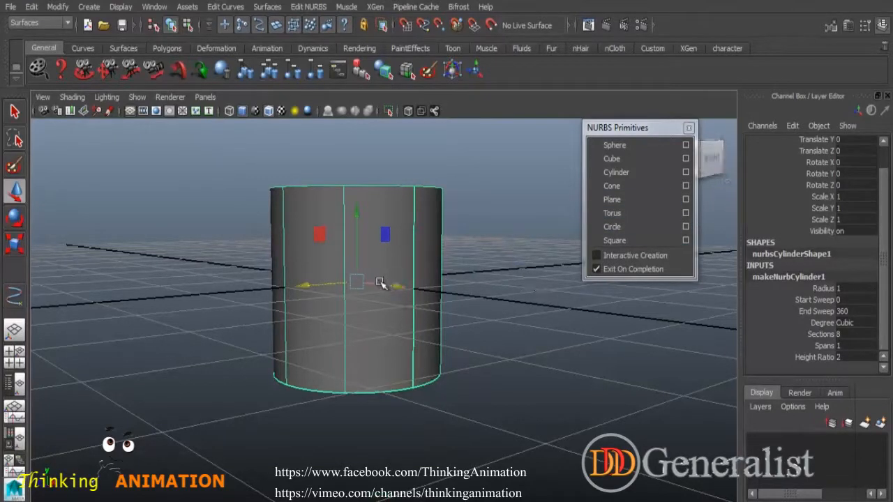
pyautogui.press('Delete')
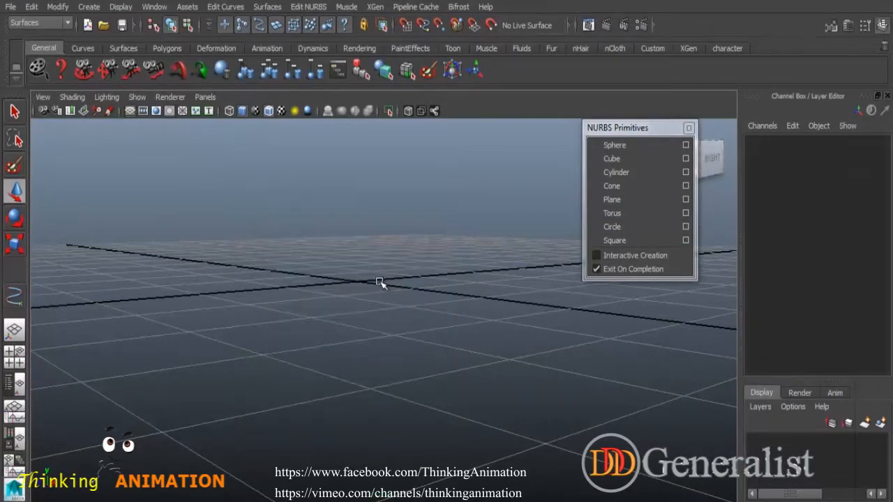
# Step: Create a NURBS cone at the origin and open its creation history settings
pyautogui.click(623, 188)
pyautogui.click(798, 303)
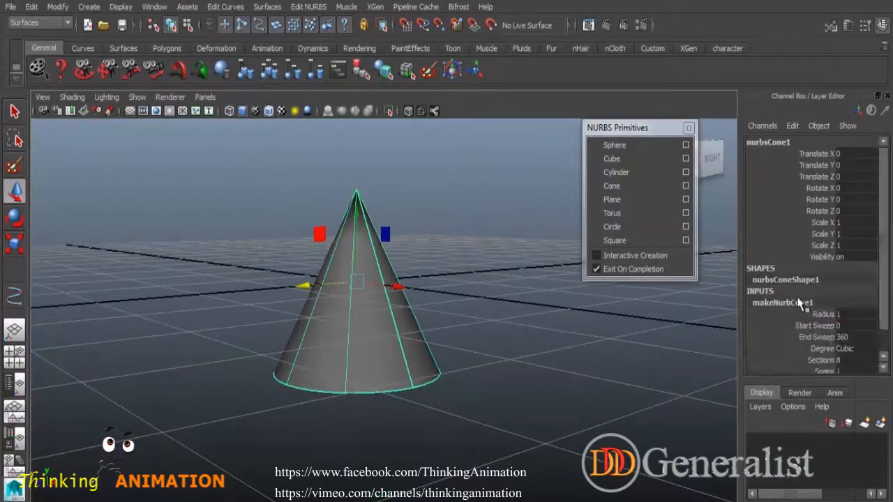
pyautogui.scroll(-1, 848, 314)
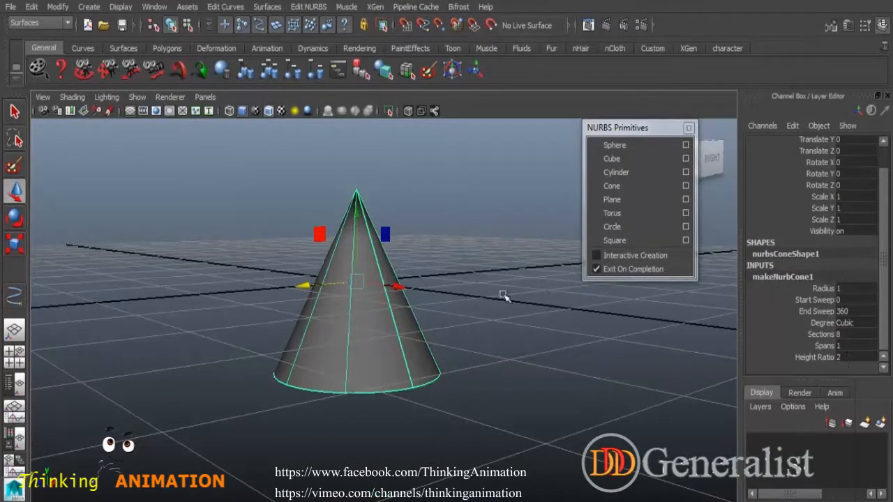
# Step: Create a NURBS plane at the origin and scale it up so it cuts through the cone on all sides
pyautogui.click(634, 199)
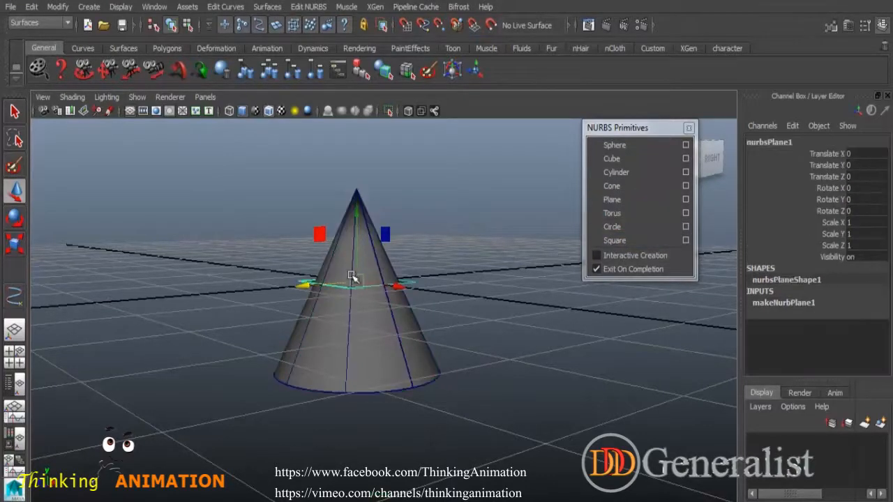
pyautogui.click(14, 243)
pyautogui.keyDown('alt'); pyautogui.moveTo(390, 359); pyautogui.dragTo(433, 402); pyautogui.keyUp('alt')
pyautogui.moveTo(371, 304); pyautogui.dragTo(465, 362)
pyautogui.keyDown('alt'); pyautogui.moveTo(577, 389); pyautogui.dragTo(488, 348); pyautogui.keyUp('alt')
pyautogui.click(488, 348)
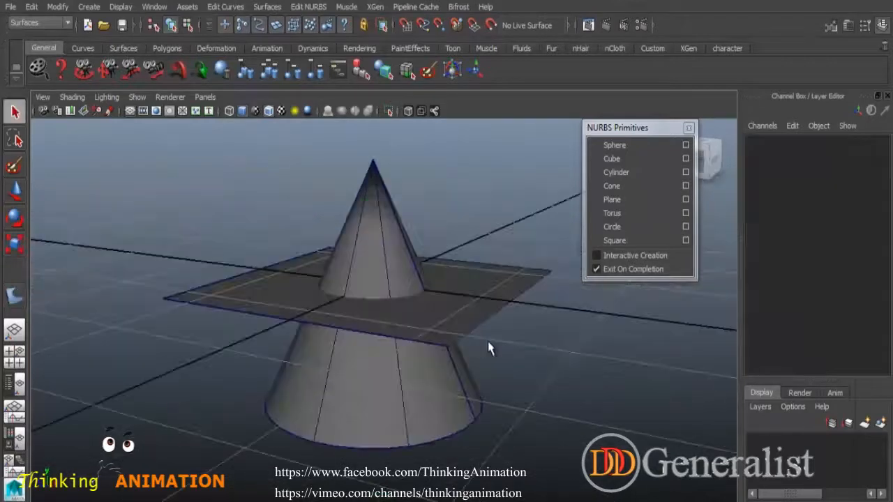
# Step: Glance at the available NURBS editing commands, and delete both the plane and the cone
pyautogui.click(312, 7)
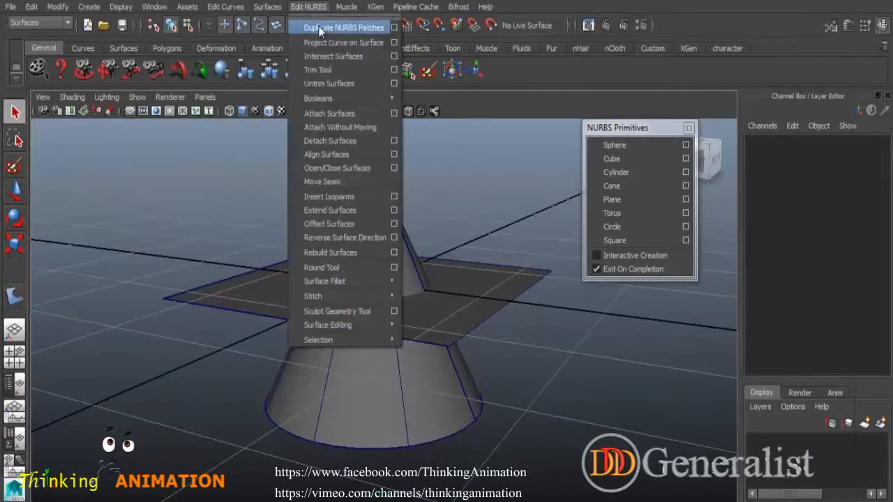
pyautogui.click(523, 221)
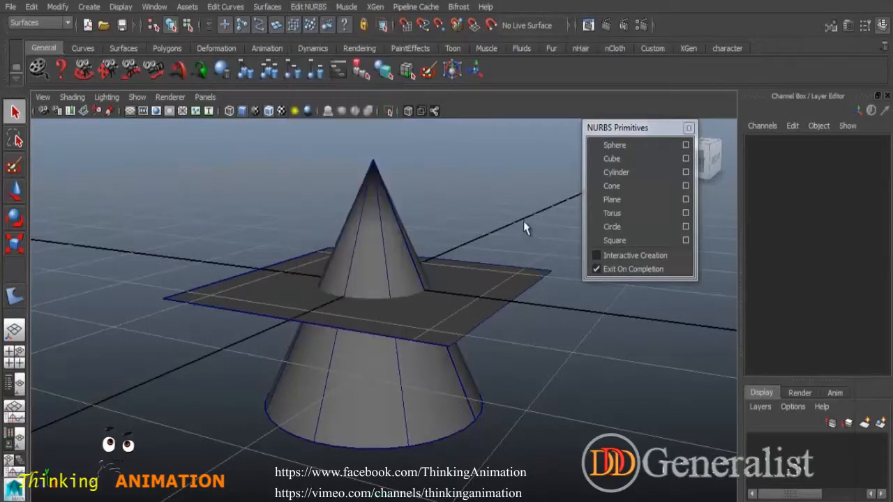
pyautogui.click(498, 306)
pyautogui.press('Delete')
pyautogui.keyDown('alt'); pyautogui.moveTo(493, 335); pyautogui.dragTo(435, 280); pyautogui.keyUp('alt')
pyautogui.click(443, 282)
pyautogui.press('Delete')
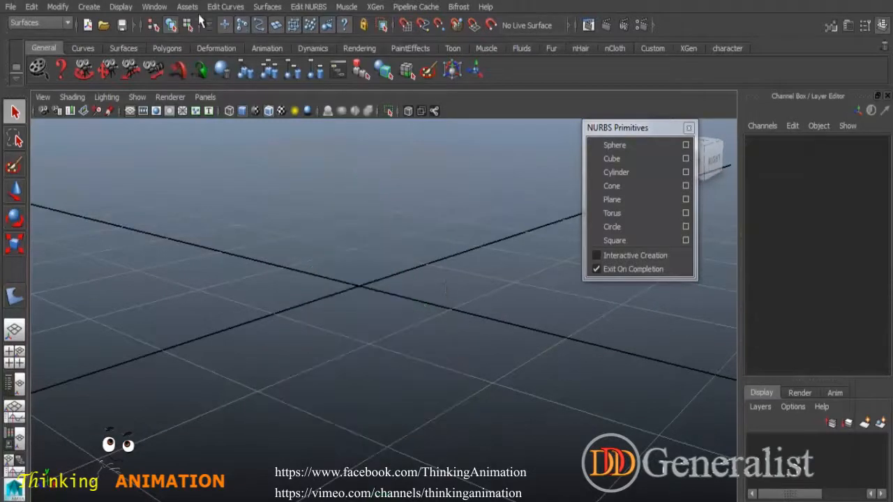
# Step: Create a NURBS sphere at the origin, switch it to isoparm selection and try Insert Isoparms
pyautogui.click(607, 144)
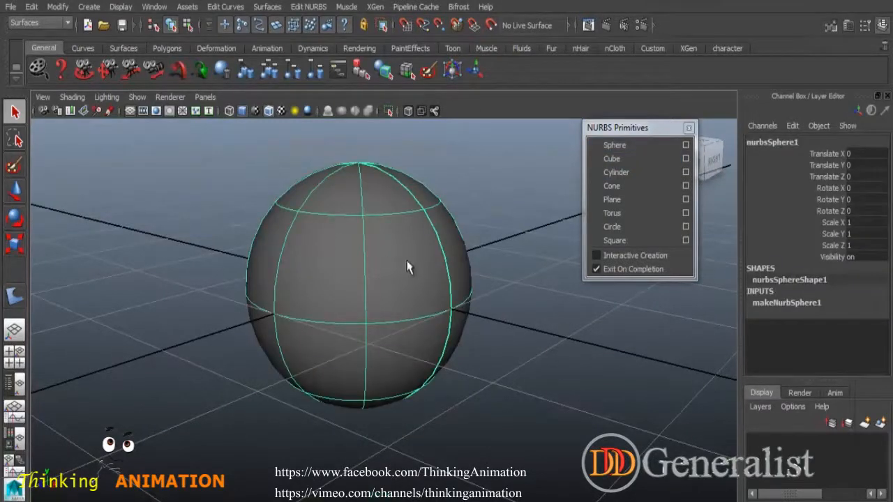
pyautogui.moveTo(395, 229); pyautogui.dragTo(400, 188, button='right')
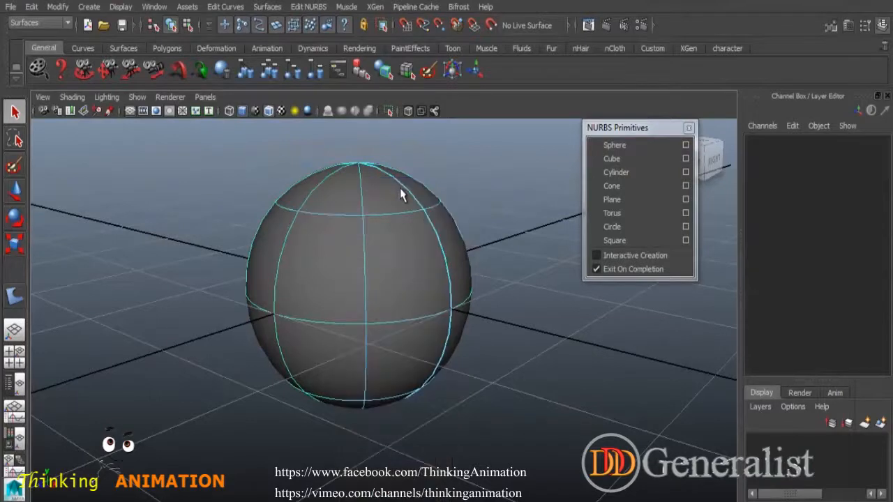
pyautogui.click(319, 7)
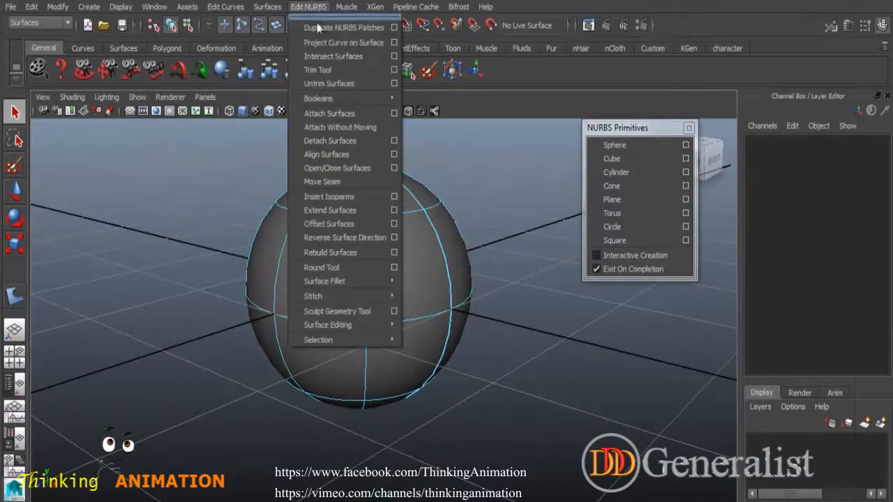
pyautogui.click(350, 197)
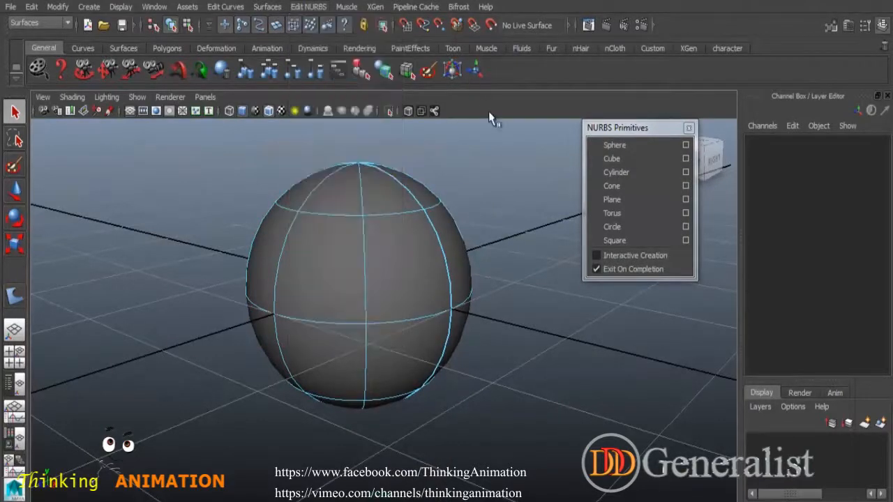
# Step: Insert a new horizontal isoparm on the sphere between its upper ring and its equator
pyautogui.moveTo(400, 212); pyautogui.dragTo(404, 274)
pyautogui.click(314, 7)
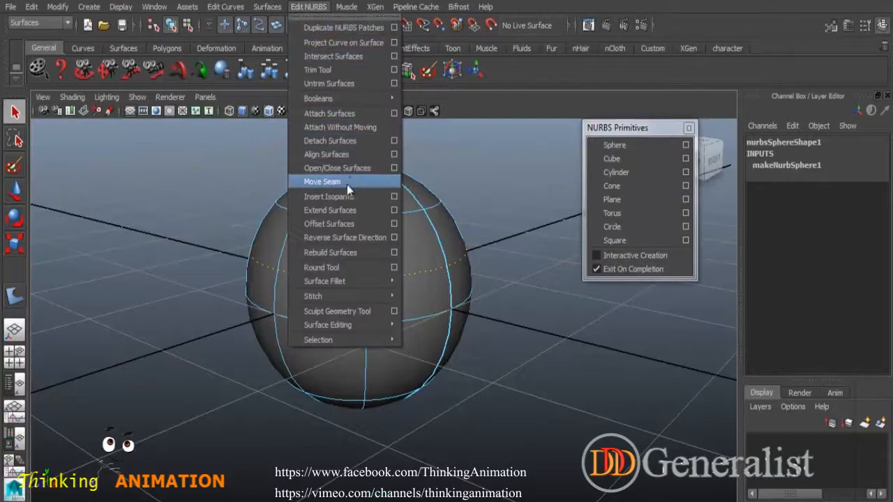
pyautogui.click(334, 197)
pyautogui.keyDown('alt'); pyautogui.moveTo(480, 301); pyautogui.dragTo(440, 256); pyautogui.keyUp('alt')
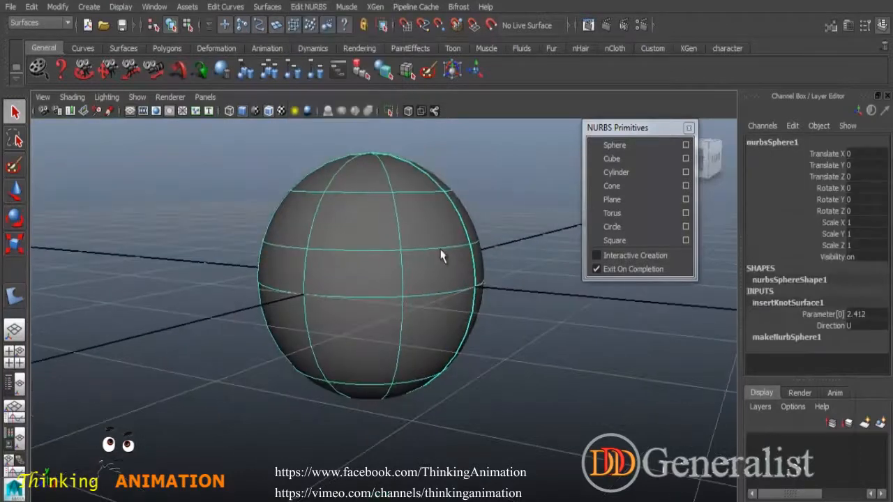
# Step: Insert another horizontal isoparm on the sphere between its equator and its lower ring
pyautogui.click(431, 299)
pyautogui.moveTo(427, 218); pyautogui.dragTo(425, 184, button='right')
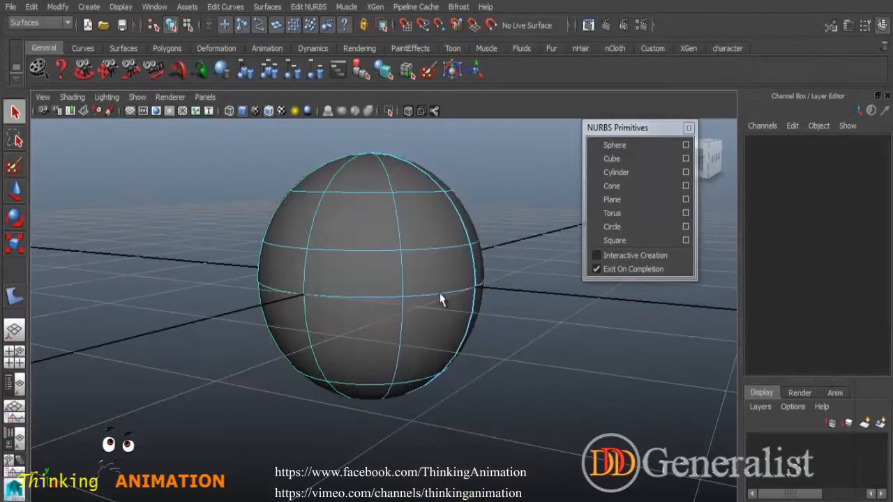
pyautogui.click(431, 344)
pyautogui.keyDown('alt'); pyautogui.moveTo(470, 354); pyautogui.dragTo(370, 330); pyautogui.keyUp('alt')
pyautogui.click(308, 7)
pyautogui.click(329, 196)
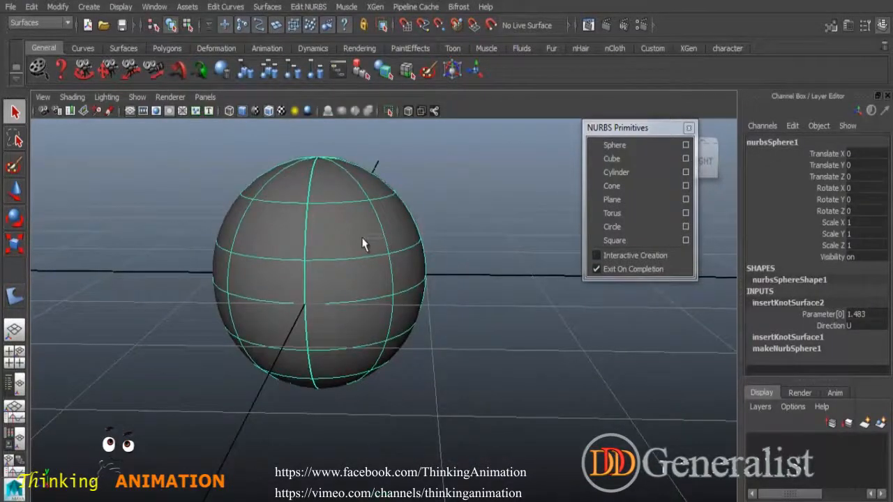
# Step: Insert a vertical isoparm on the sphere between two of its existing vertical isoparms
pyautogui.moveTo(306, 219); pyautogui.dragTo(315, 190, button='right')
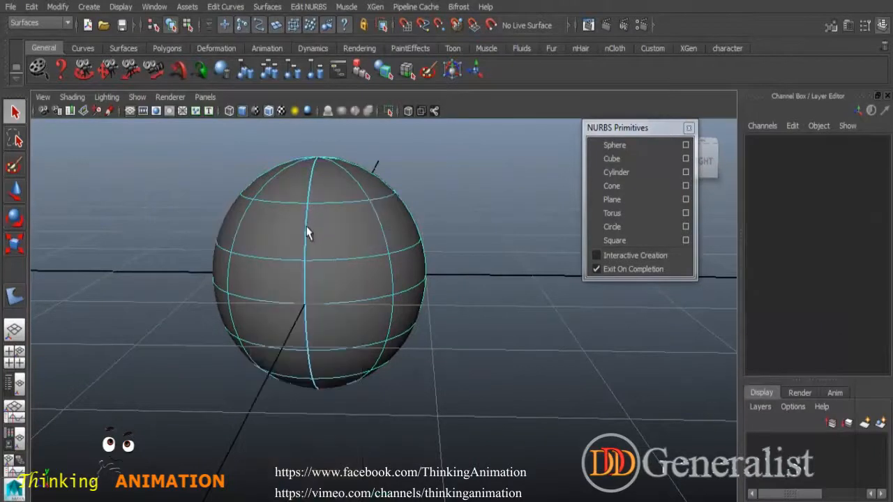
pyautogui.click(348, 237)
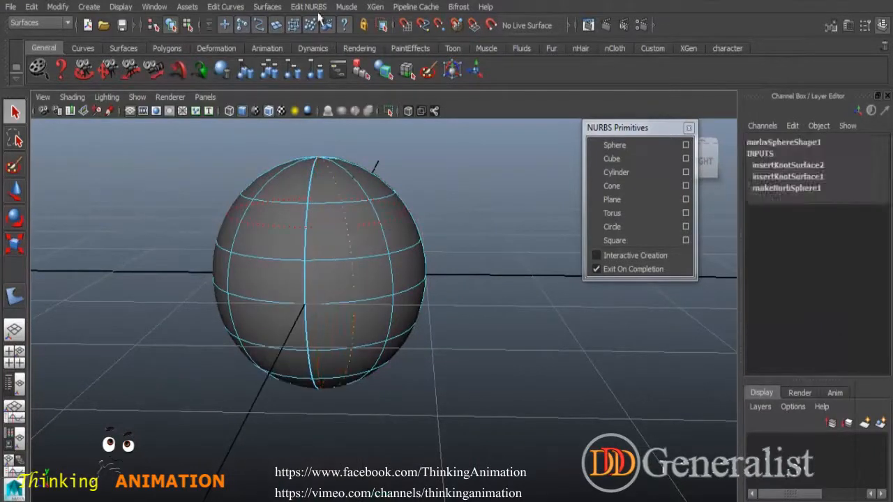
pyautogui.click(308, 7)
pyautogui.click(345, 196)
pyautogui.keyDown('alt'); pyautogui.moveTo(433, 313); pyautogui.dragTo(321, 285); pyautogui.keyUp('alt')
# Step: Show the sphere's control vertices, pull the middle row on one side outward, and scale that row closer together
pyautogui.moveTo(340, 218); pyautogui.dragTo(275, 218, button='right')
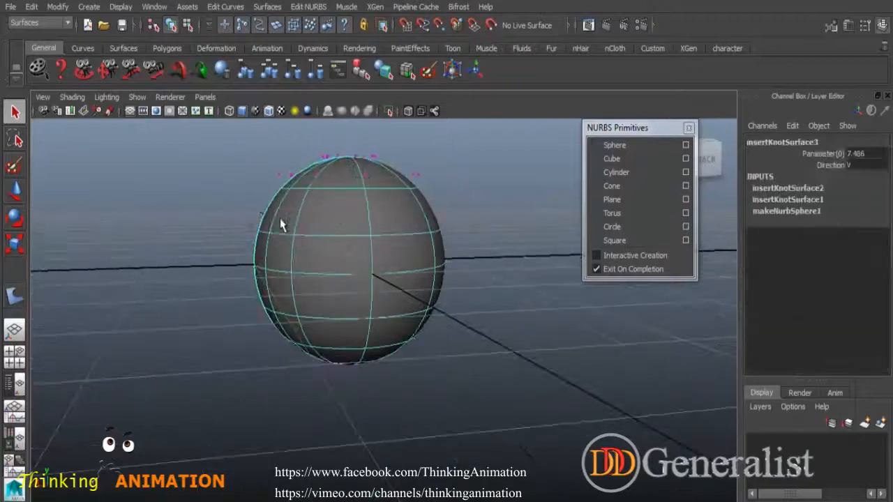
pyautogui.click(16, 190)
pyautogui.moveTo(213, 265); pyautogui.dragTo(428, 333)
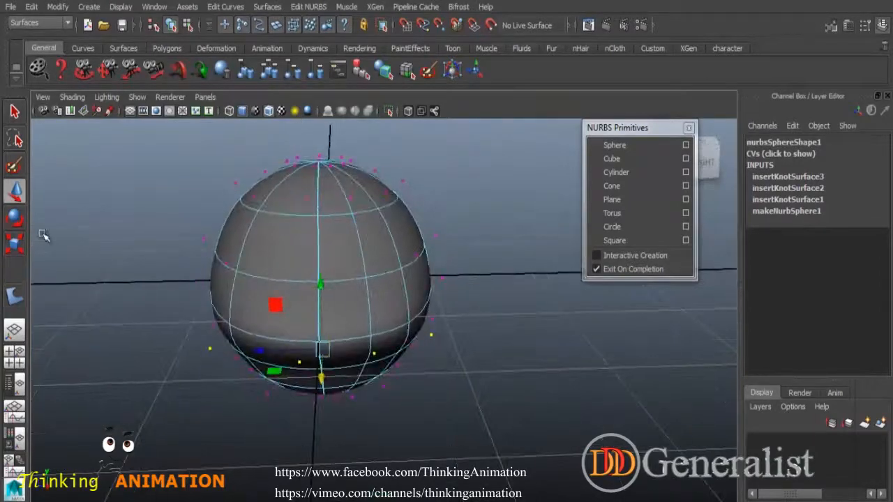
pyautogui.press('r')
pyautogui.moveTo(386, 355); pyautogui.dragTo(255, 370)
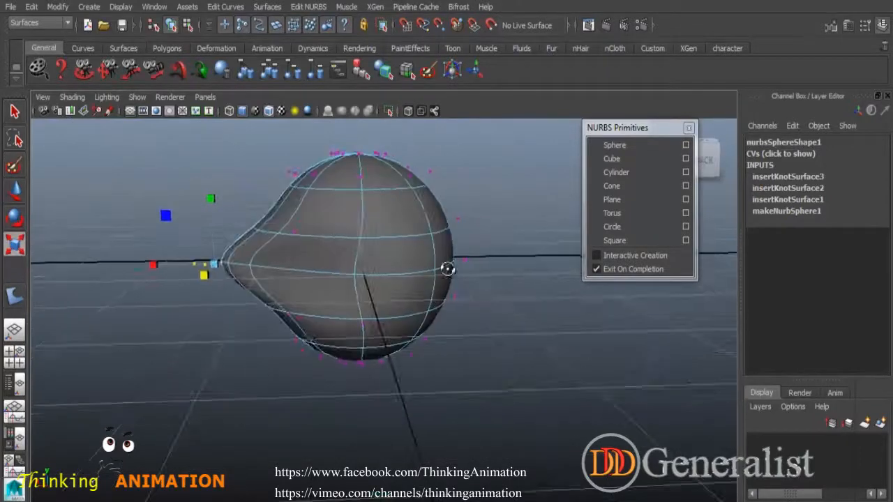
# Step: Move the control vertices above and below the protruding tip outward to shape a brow and chin
pyautogui.click(298, 173)
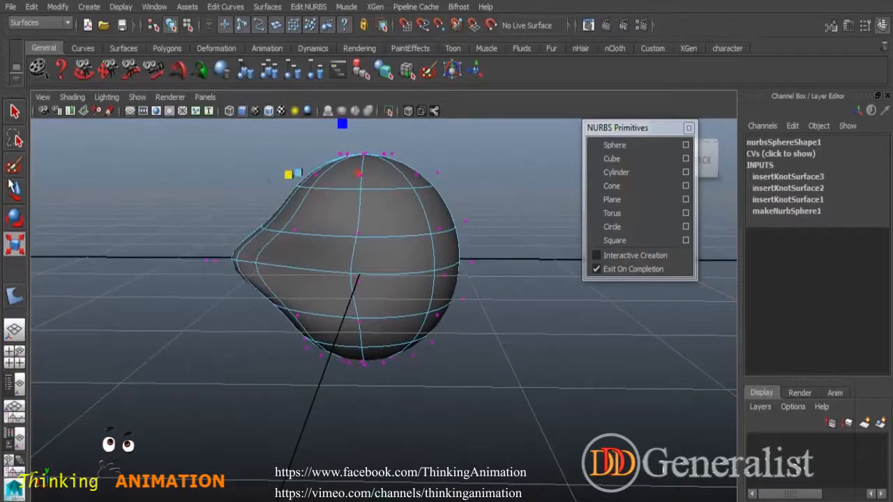
pyautogui.press('w')
pyautogui.moveTo(264, 172); pyautogui.dragTo(212, 149)
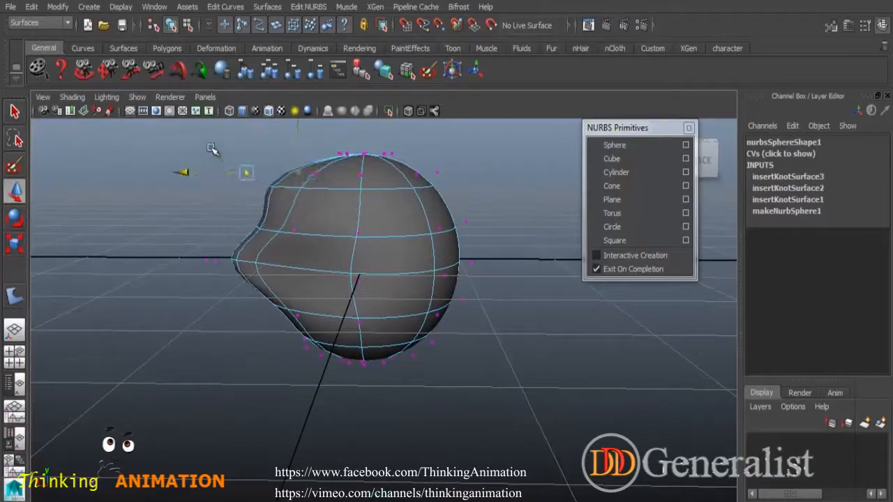
pyautogui.moveTo(279, 337); pyautogui.dragTo(211, 346)
pyautogui.keyDown('alt'); pyautogui.moveTo(400, 379); pyautogui.dragTo(207, 261); pyautogui.keyUp('alt')
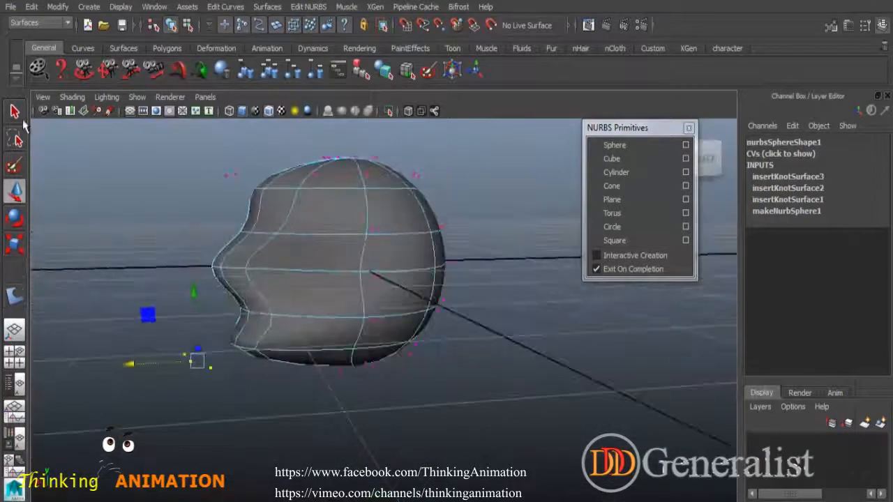
# Step: Return the deformed sphere to object selection and delete it
pyautogui.moveTo(411, 217); pyautogui.dragTo(460, 197, button='right')
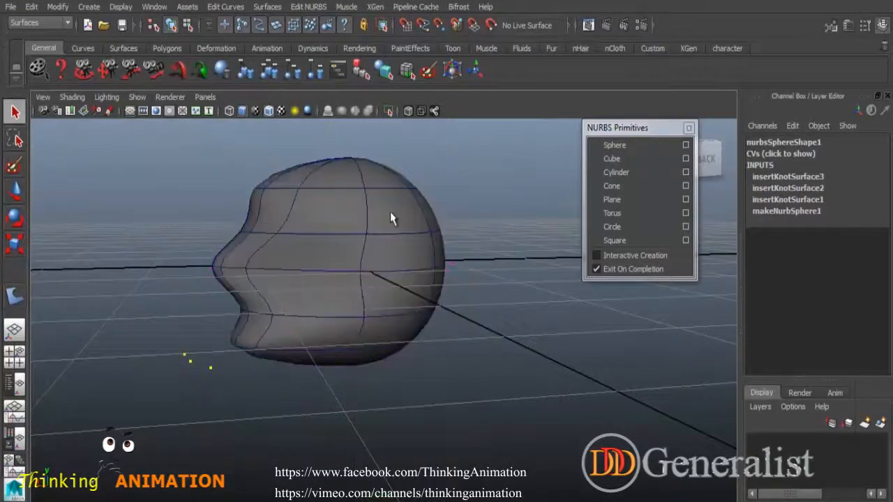
pyautogui.click(390, 213)
pyautogui.press('Delete')
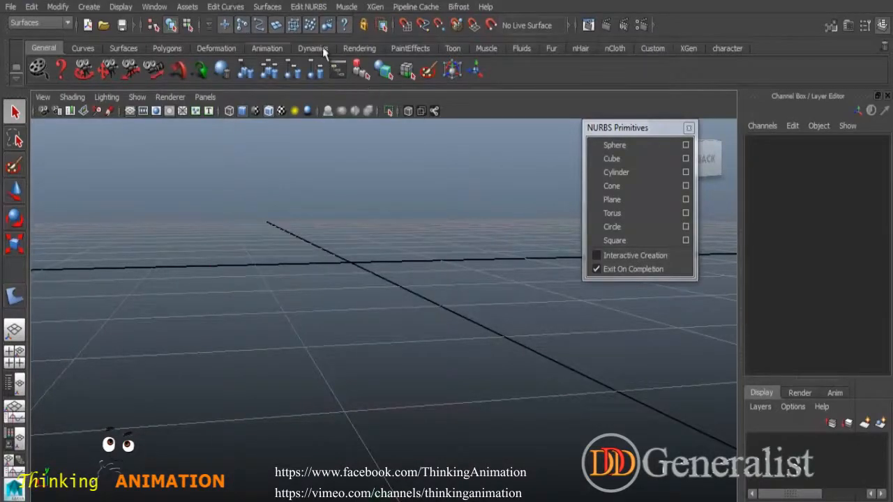
pyautogui.click(309, 7)
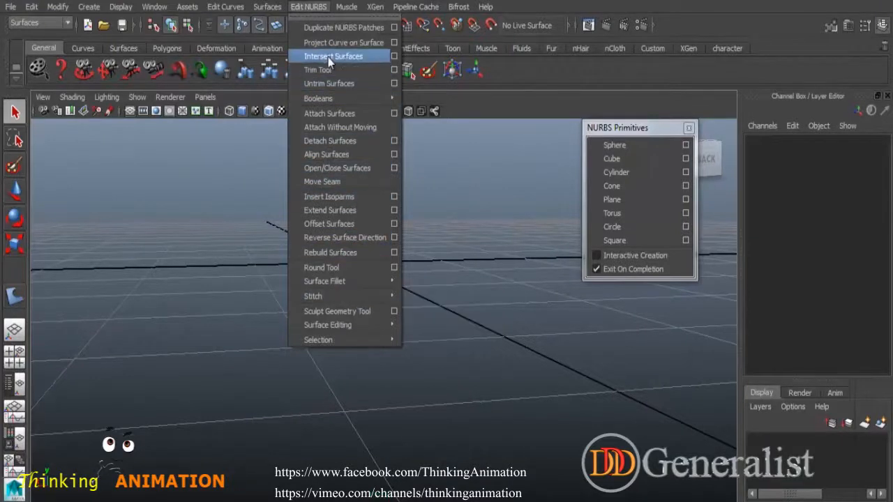
pyautogui.click(488, 252)
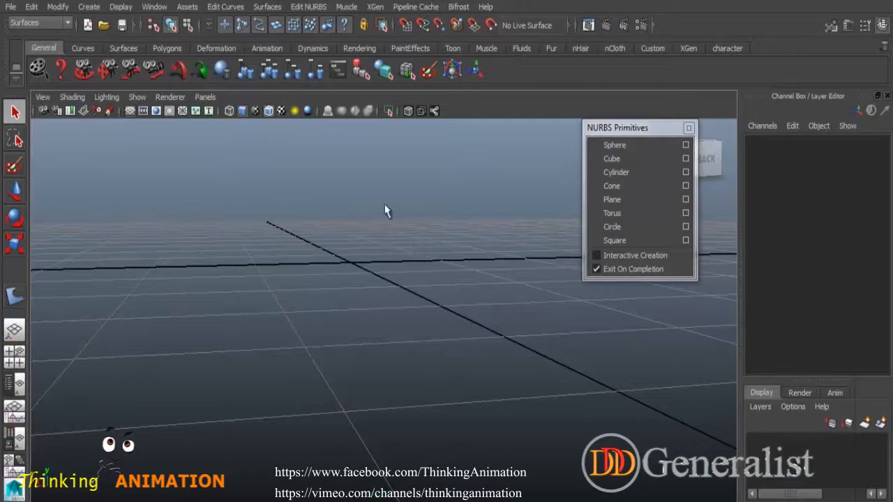
pyautogui.click(230, 7)
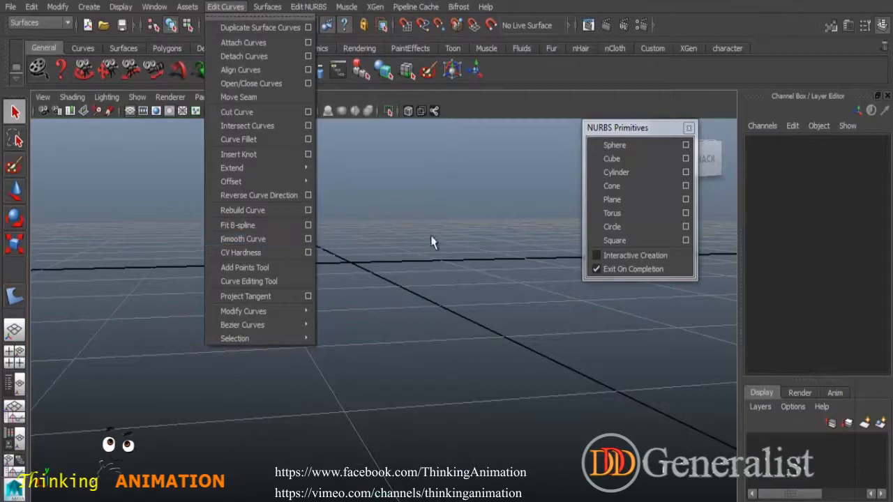
pyautogui.click(438, 219)
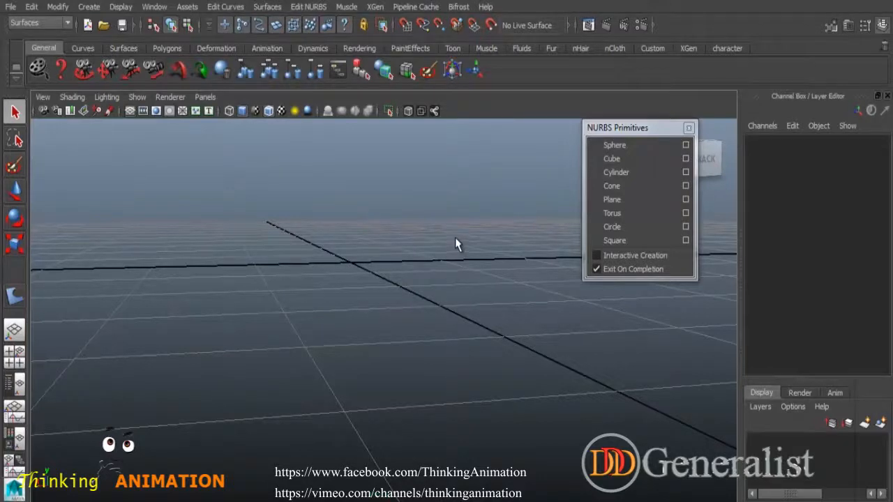
pyautogui.click(226, 7)
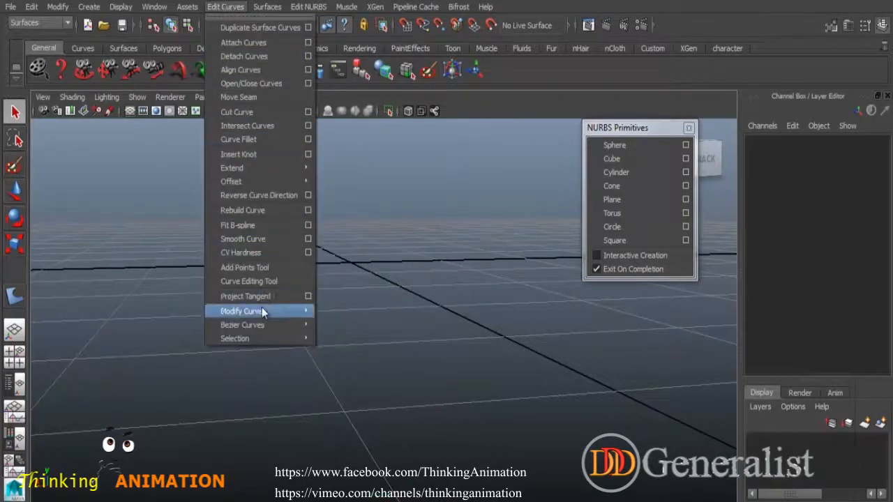